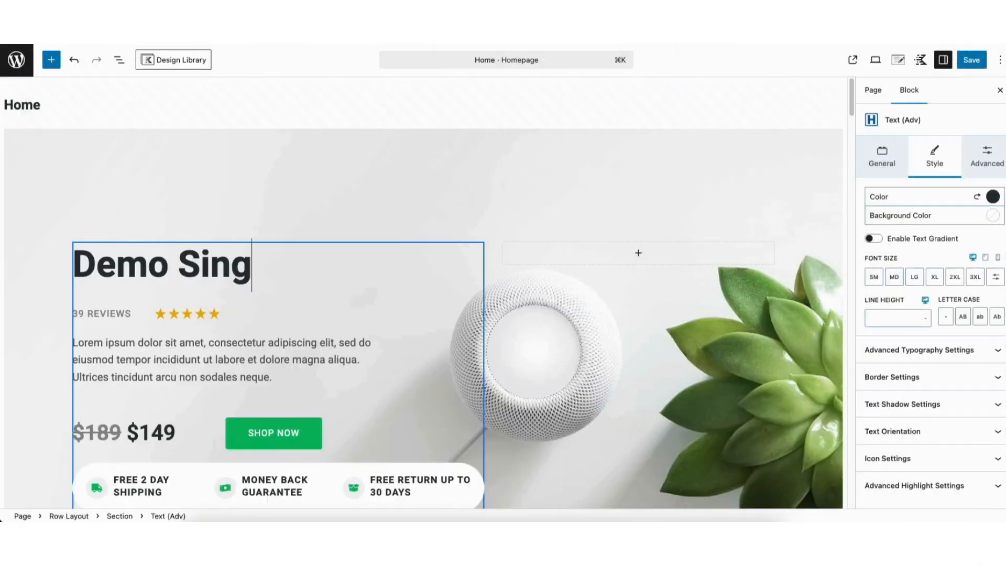
Continue the hero section's main heading so that it reads "Demo Single Produc".
type("le Produc")
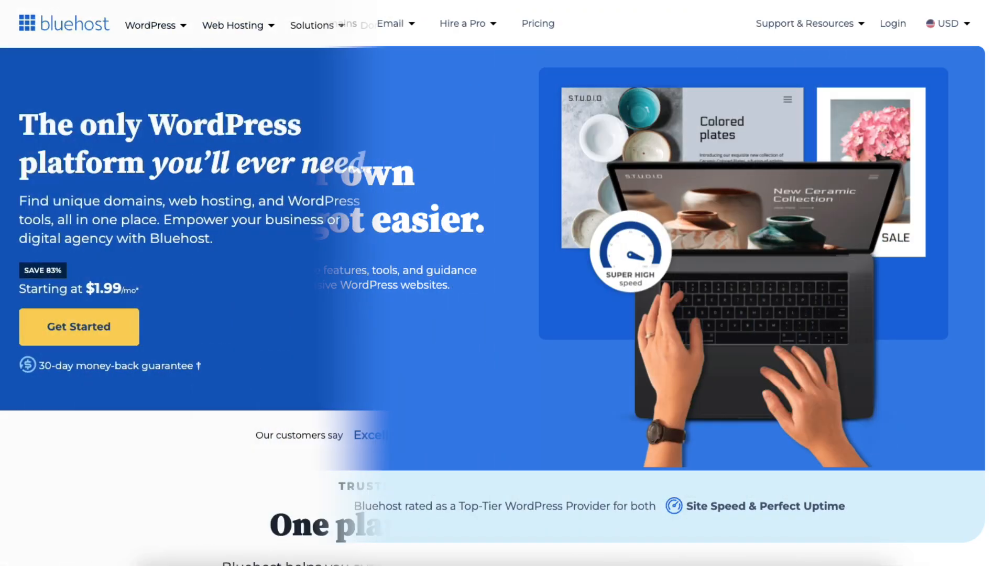
Look through the Bluehost homepage's platform, WordPress hosting and cloud hosting sections.
scroll(503, 283, "down", 16)
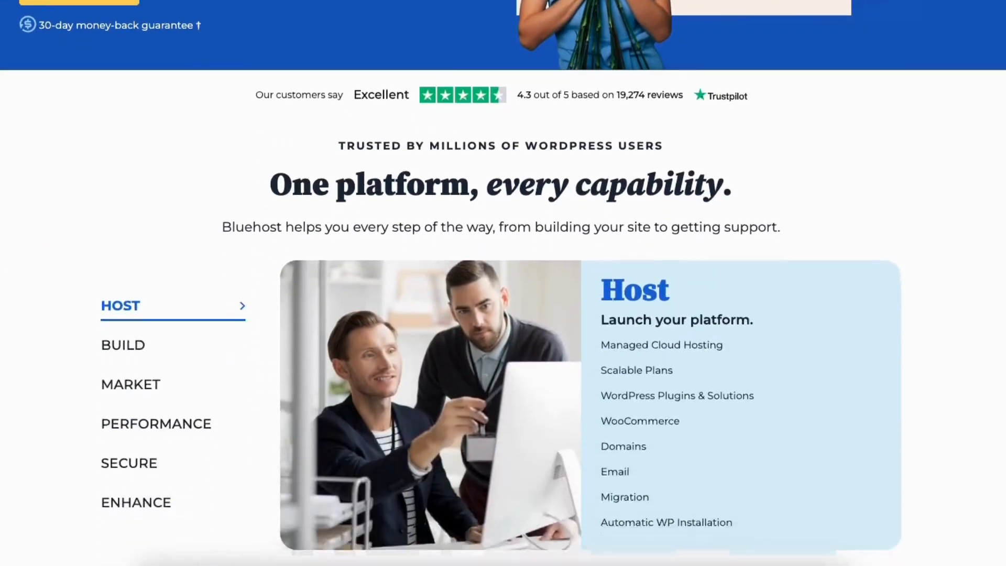
scroll(503, 283, "down", 20)
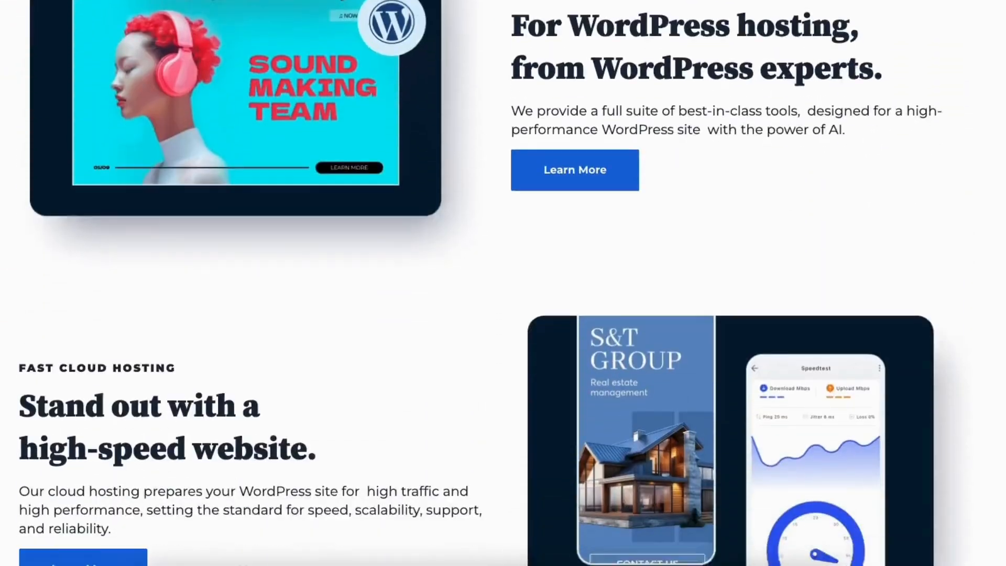
scroll(503, 283, "down", 12)
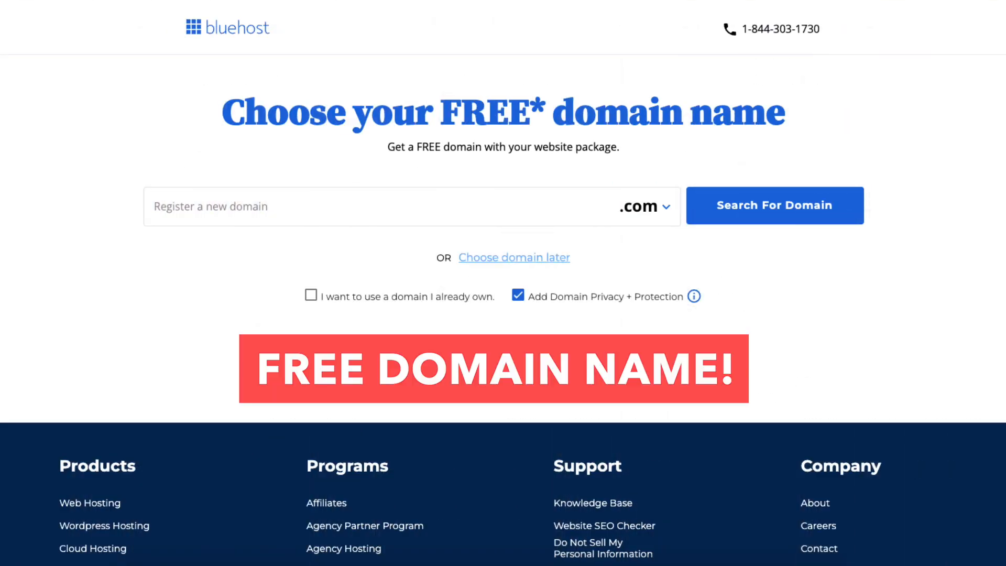
Examine the extensions offered for a new domain and the option to use a domain already owned.
left_click(223, 207)
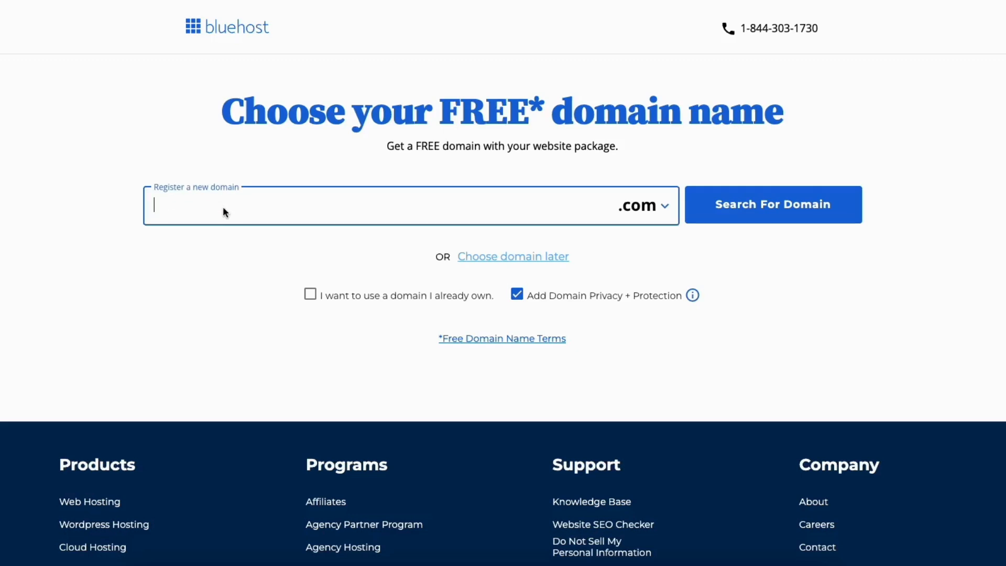
left_click(651, 207)
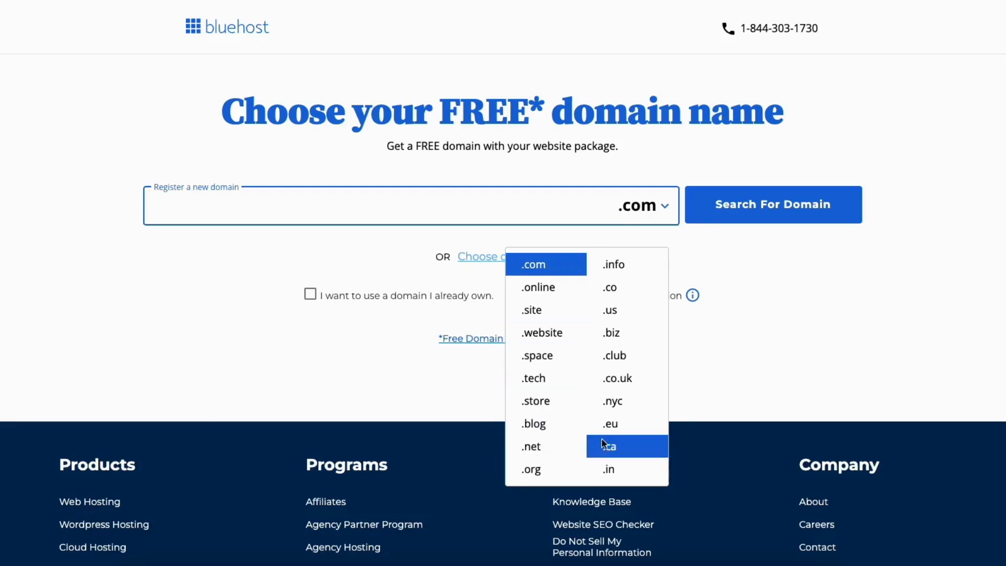
left_click(423, 251)
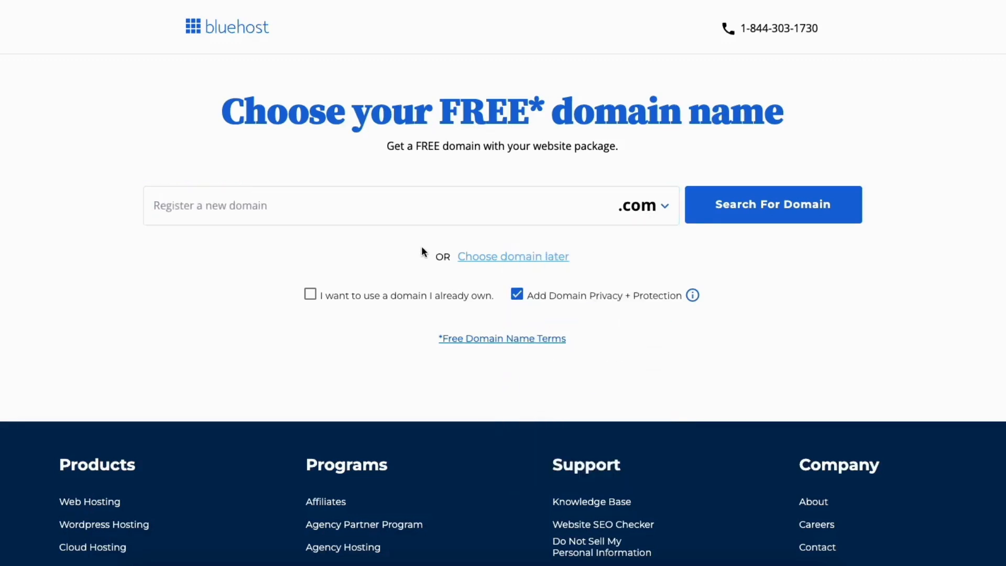
left_click(311, 295)
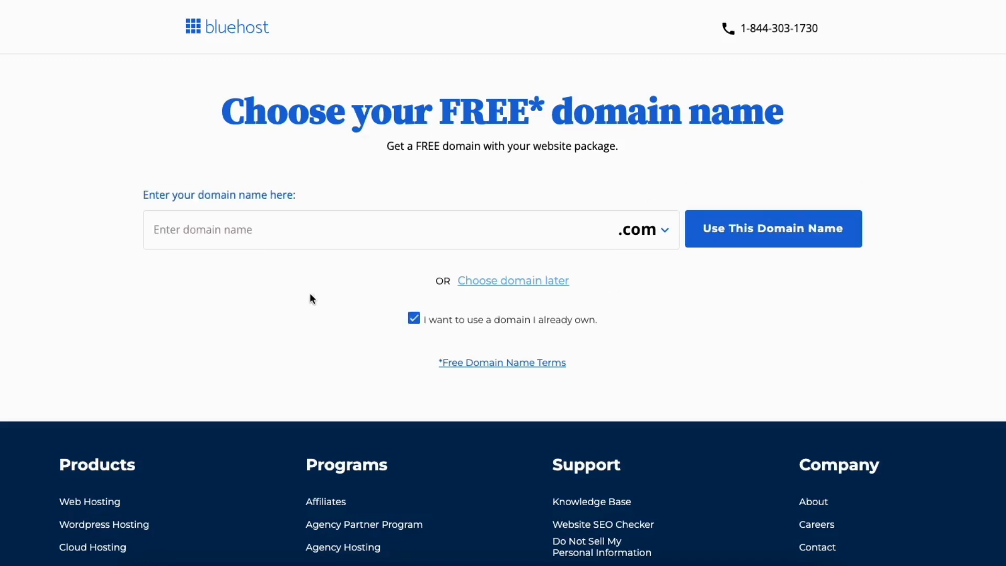
left_click(233, 230)
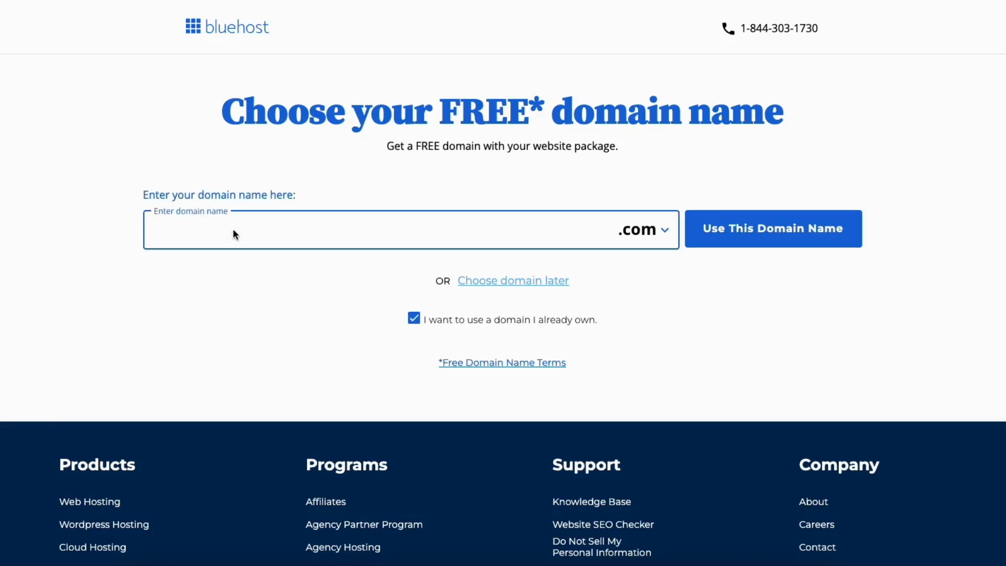
left_click(414, 319)
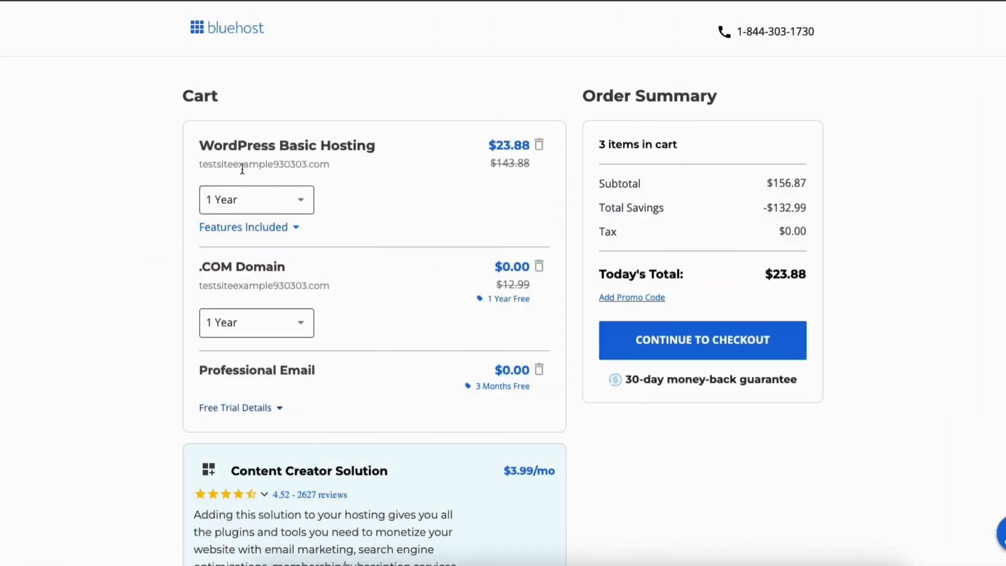
Keep the 1 Year term for WordPress Basic Hosting and continue to checkout.
left_click(279, 202)
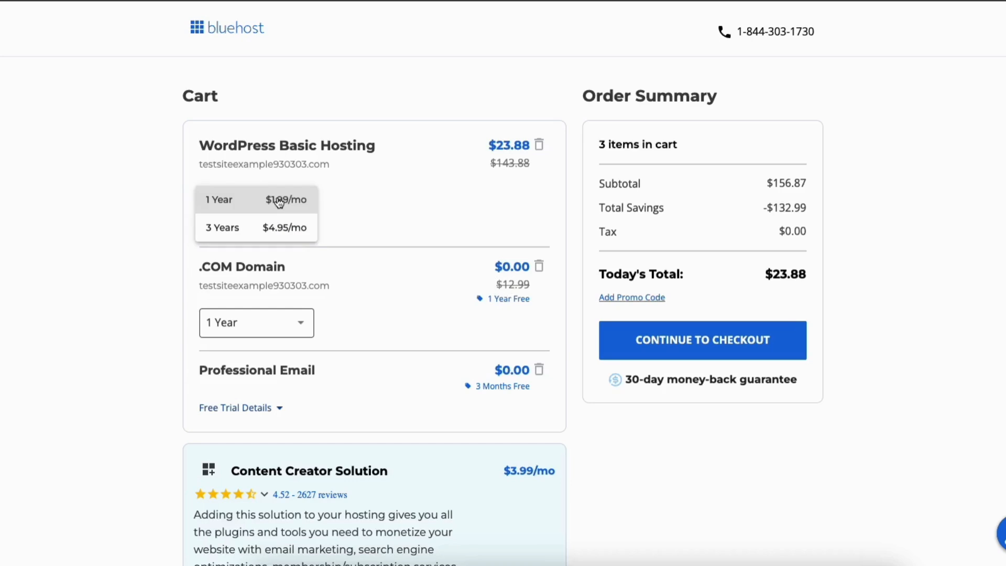
left_click(247, 211)
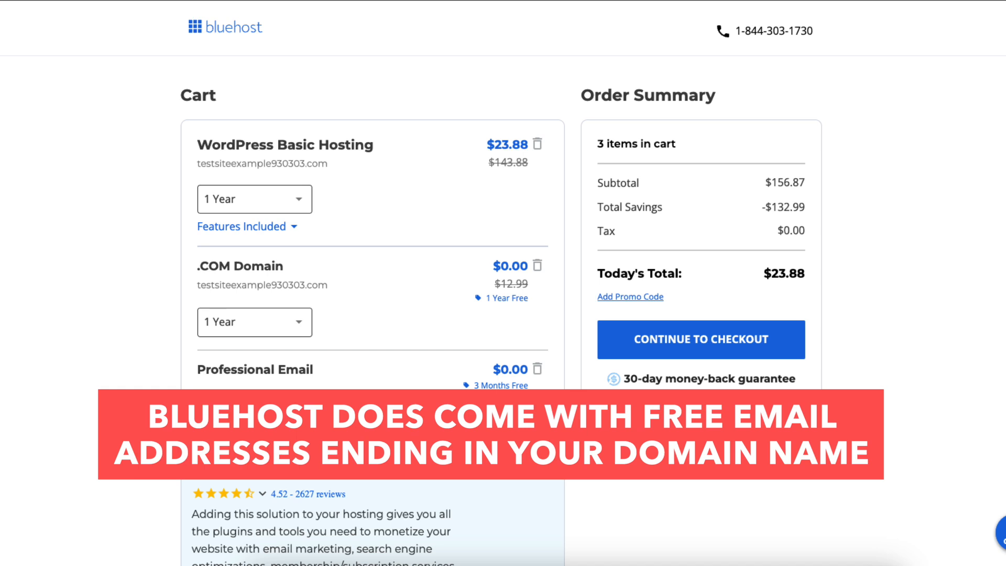
left_click(648, 343)
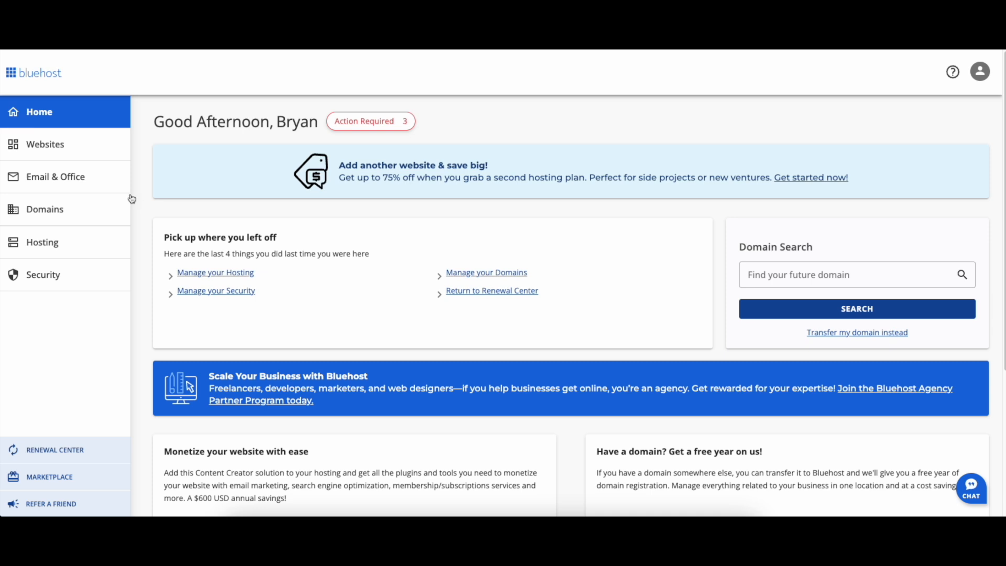
Open the Demo Website's settings from the account's website list and review its overview.
left_click(44, 147)
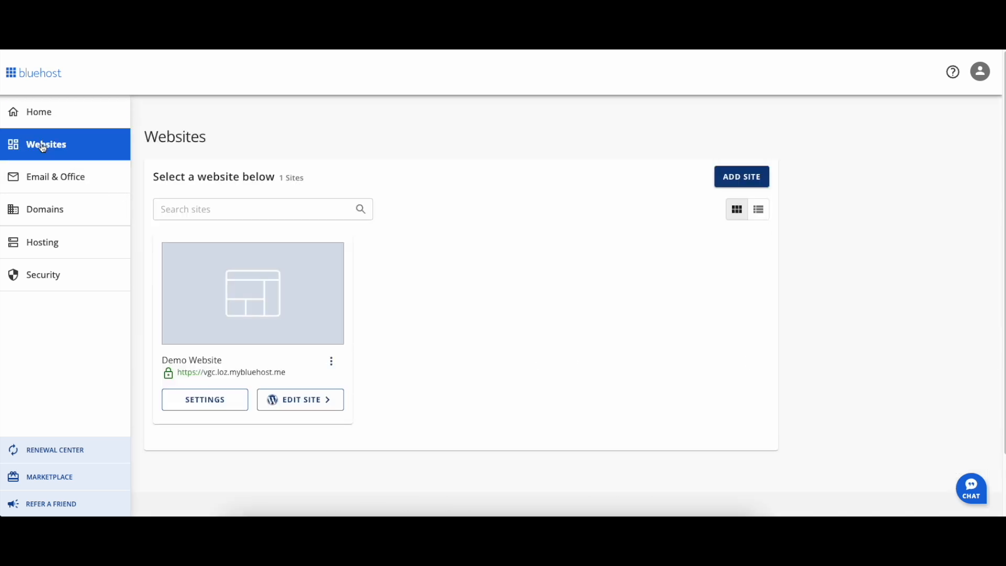
left_click(297, 400)
left_click(205, 402)
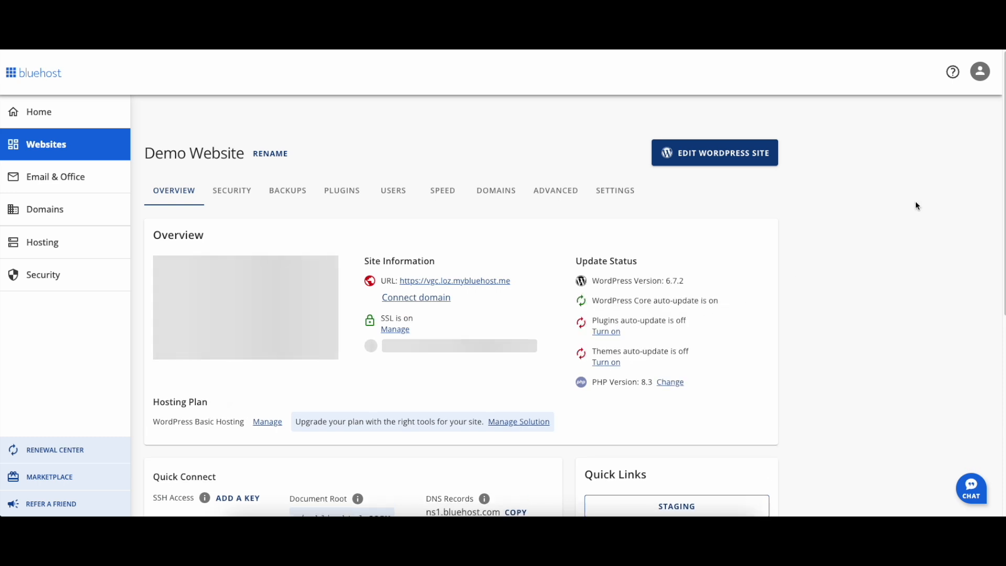
scroll(444, 317, "down", 4)
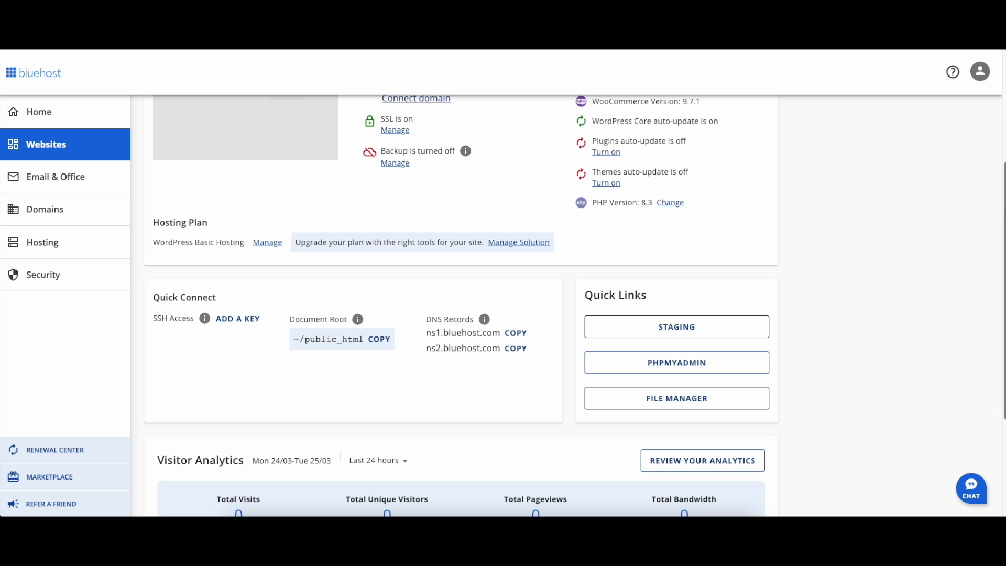
scroll(997, 139, "up", 4)
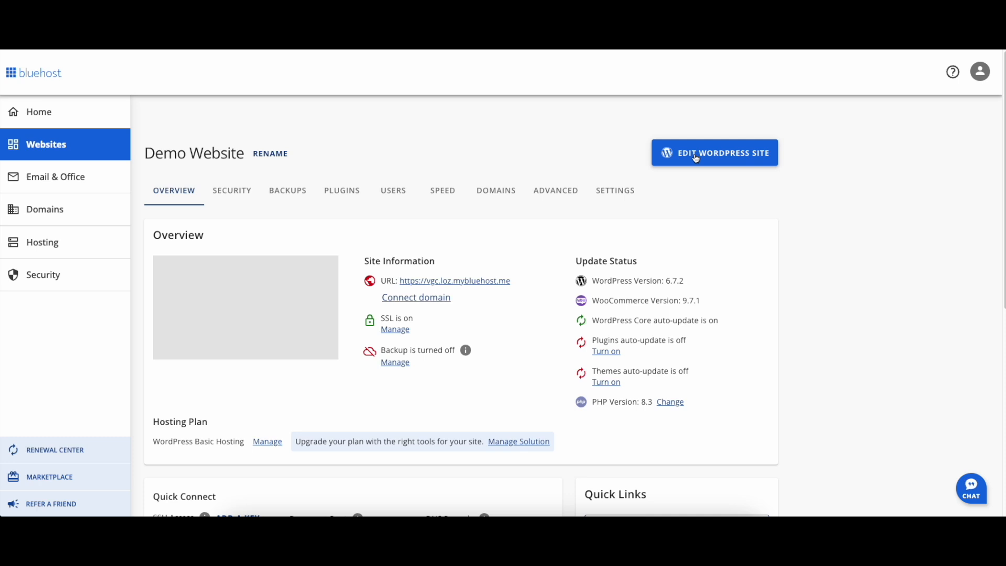
Open the Demo Website in the WordPress admin and go to its general settings.
left_click(696, 158)
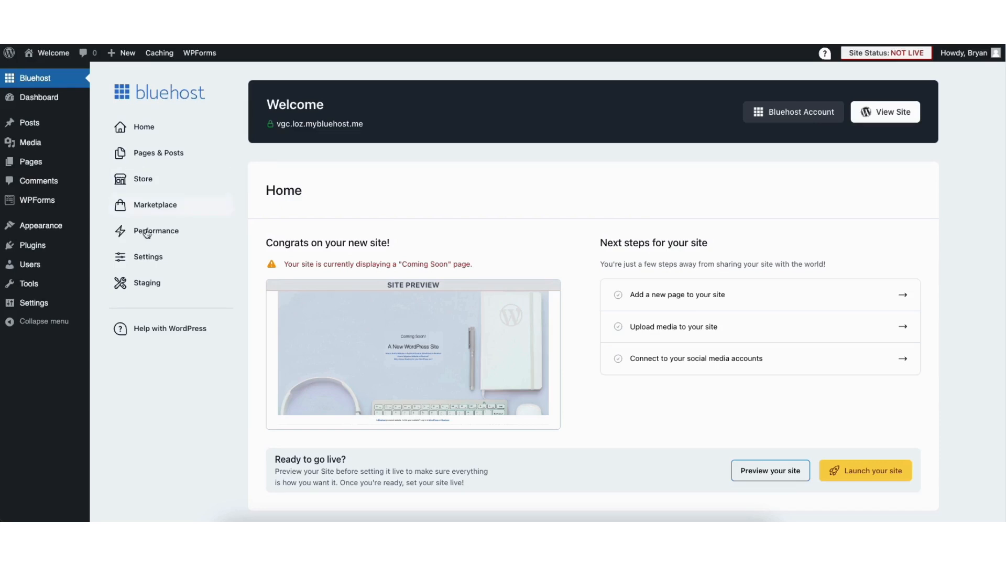
mouse_move(33, 308)
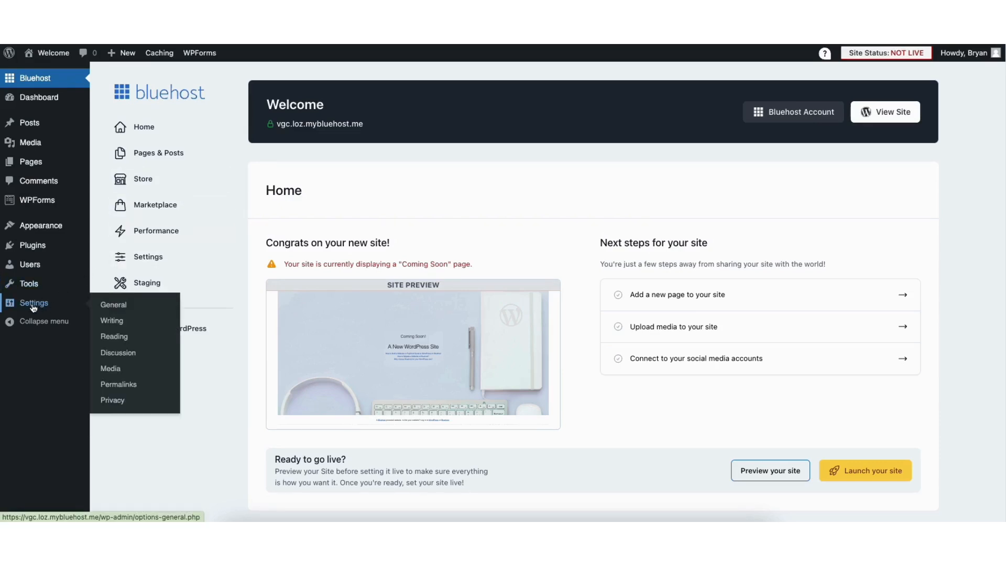
left_click(123, 310)
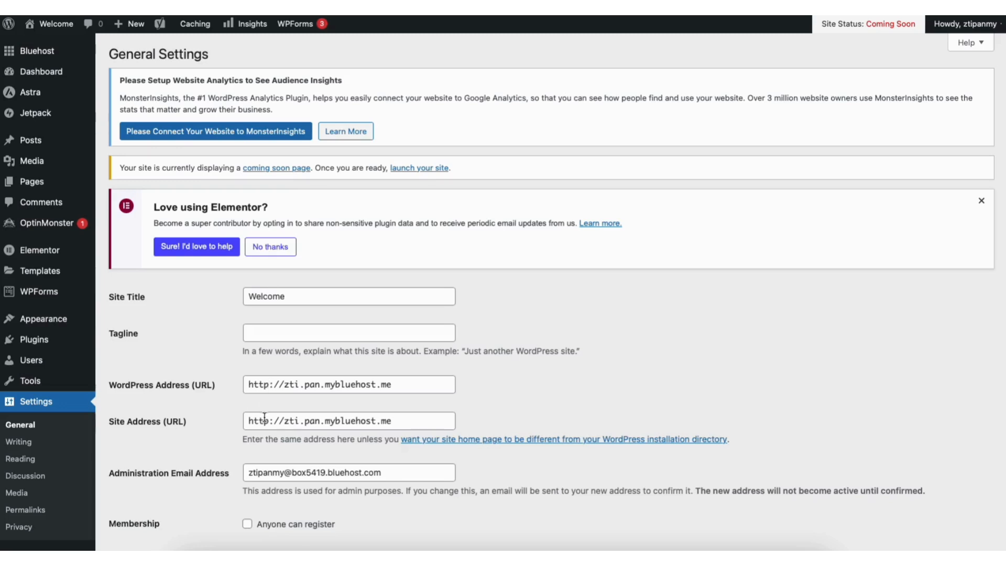
left_click(267, 384)
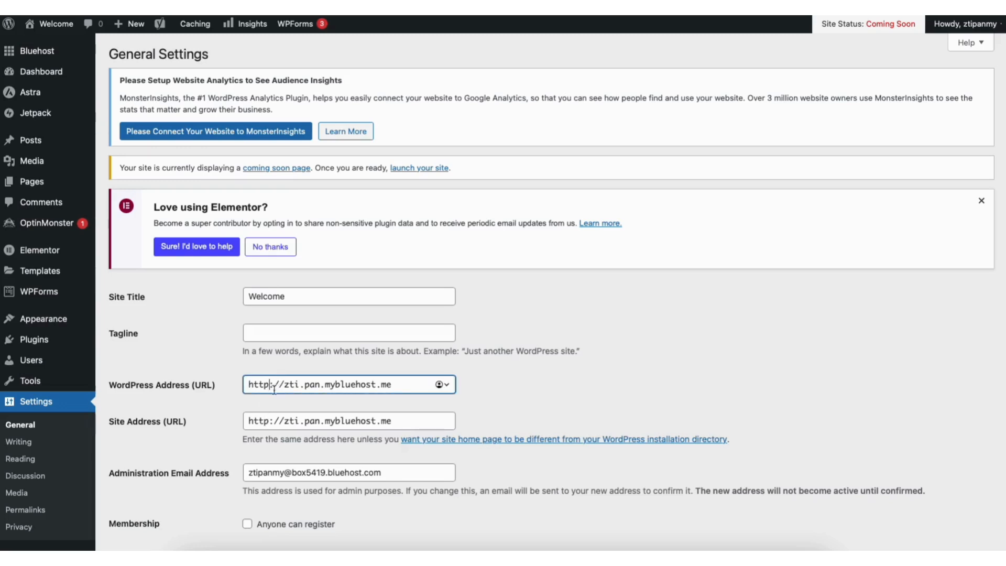
type("s")
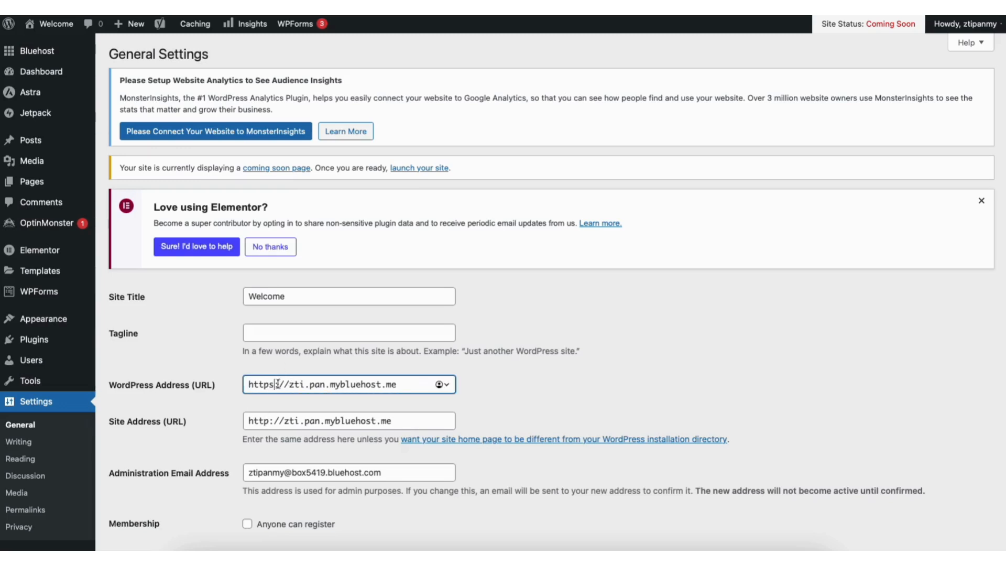
left_click(270, 423)
type("s")
scroll(914, 332, "down", 15)
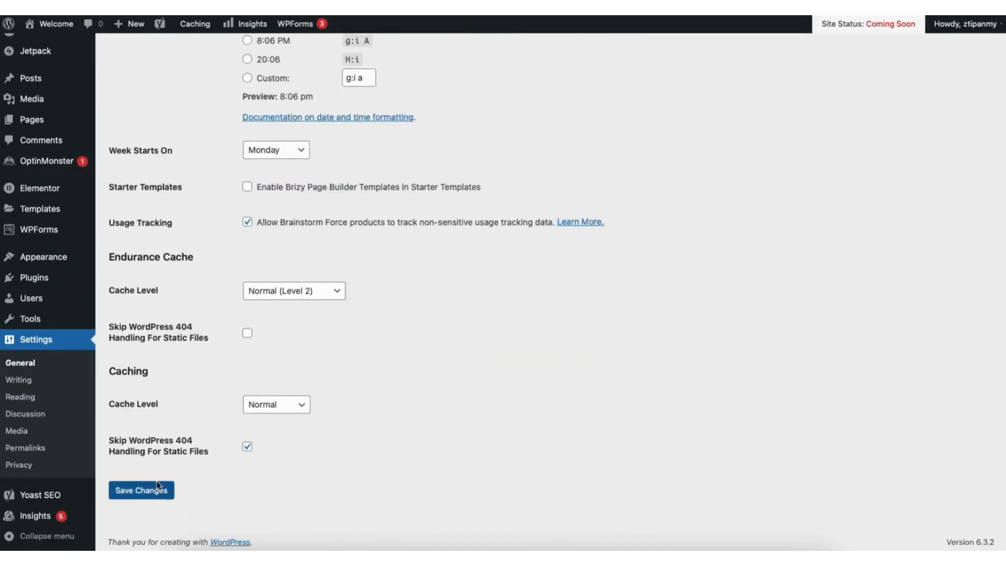
left_click(157, 489)
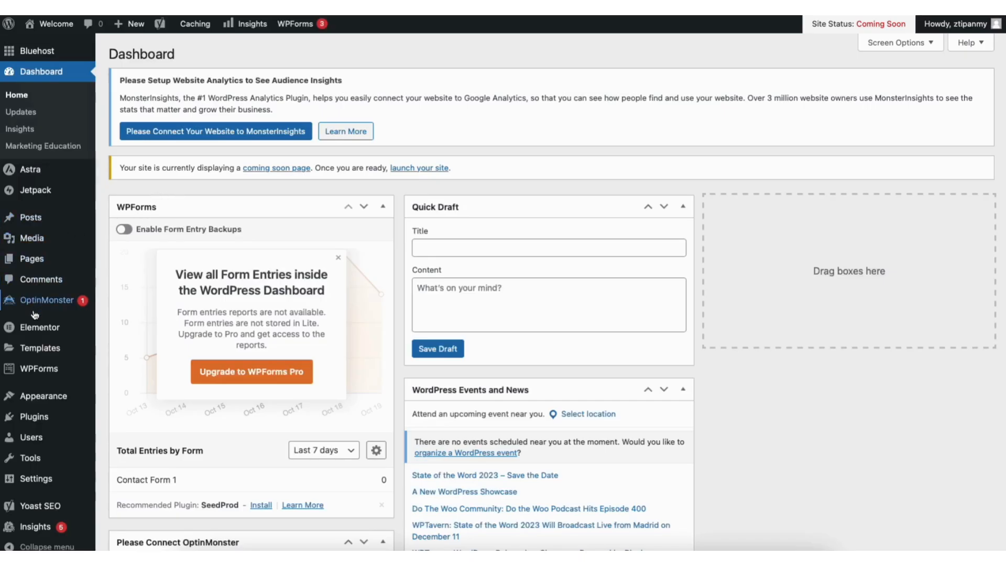
Open the site's installed themes, start adding a new theme and browse the popular themes.
mouse_move(45, 399)
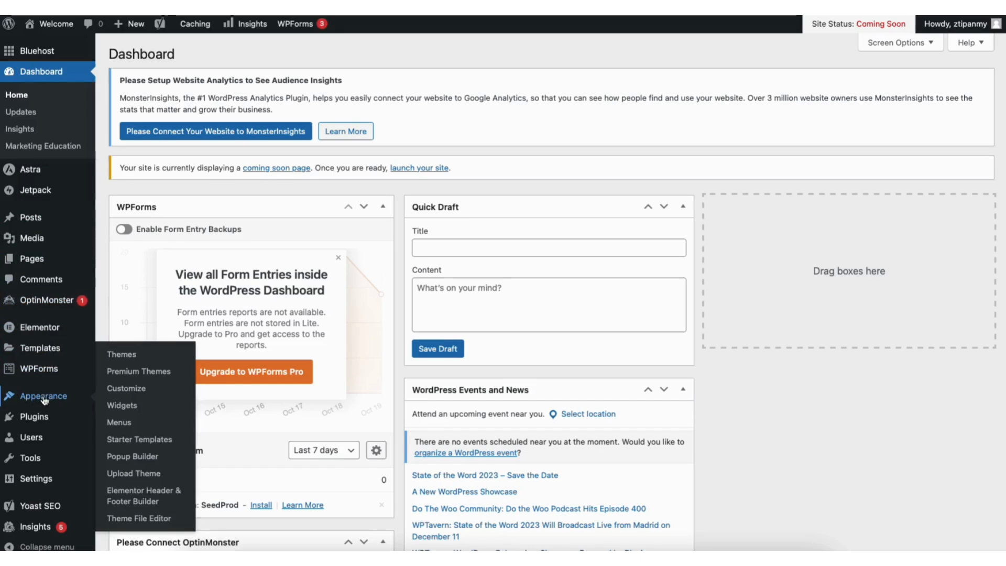
left_click(126, 356)
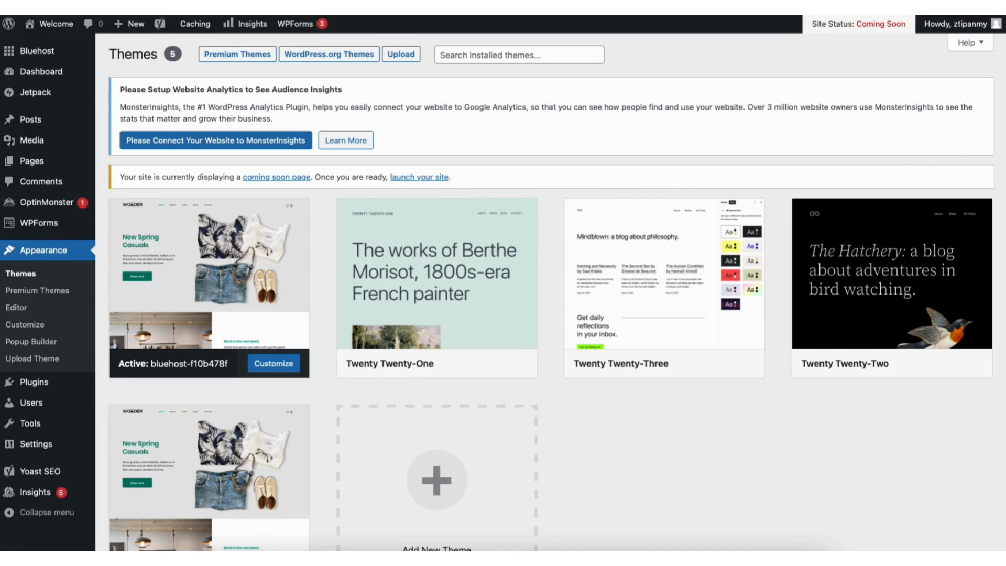
scroll(890, 257, "down", 2)
left_click(418, 403)
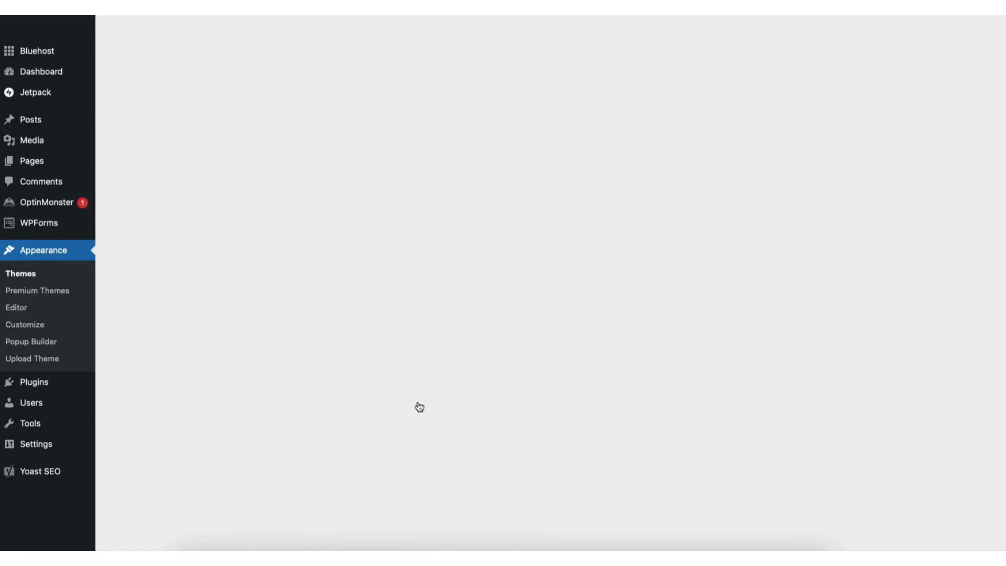
scroll(552, 292, "down", 8)
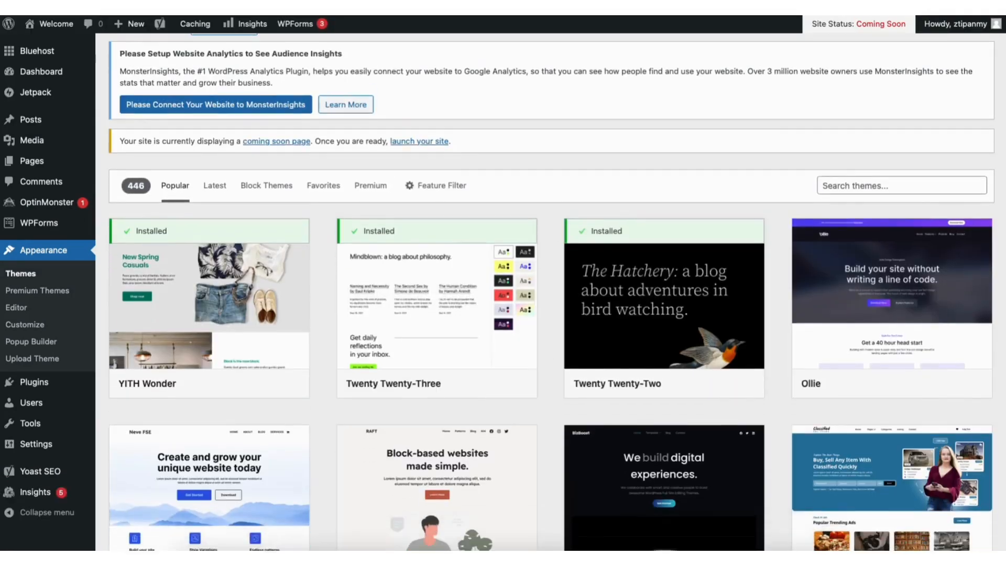
scroll(551, 292, "down", 9)
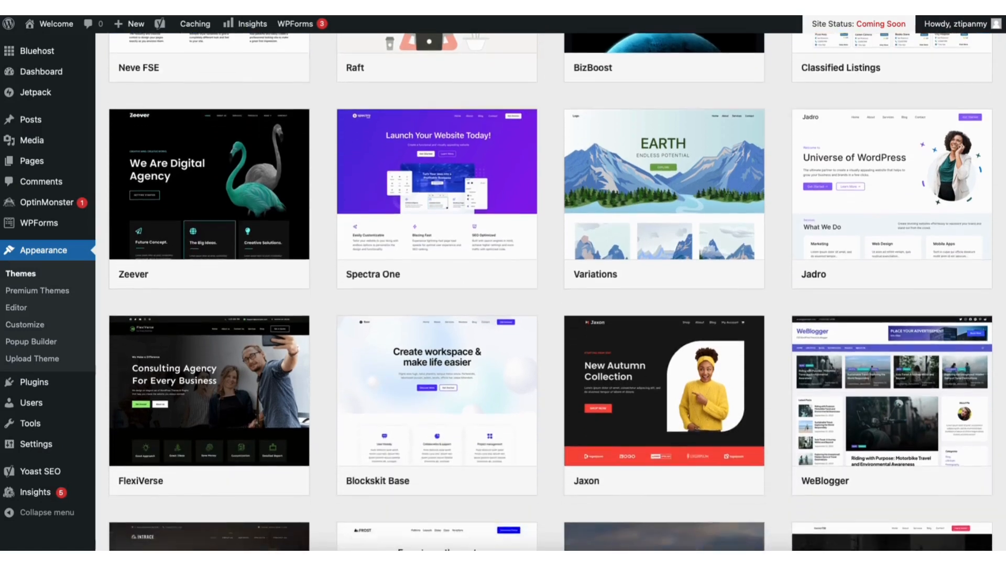
scroll(552, 292, "down", 4)
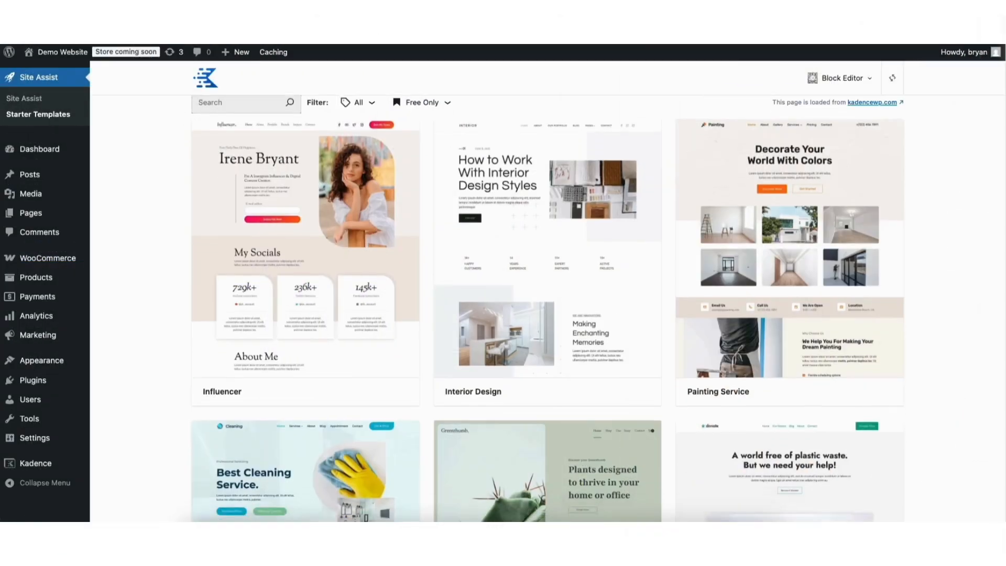
Browse the free Kadence starter templates for the block editor.
scroll(548, 293, "down", 3)
scroll(547, 294, "down", 12)
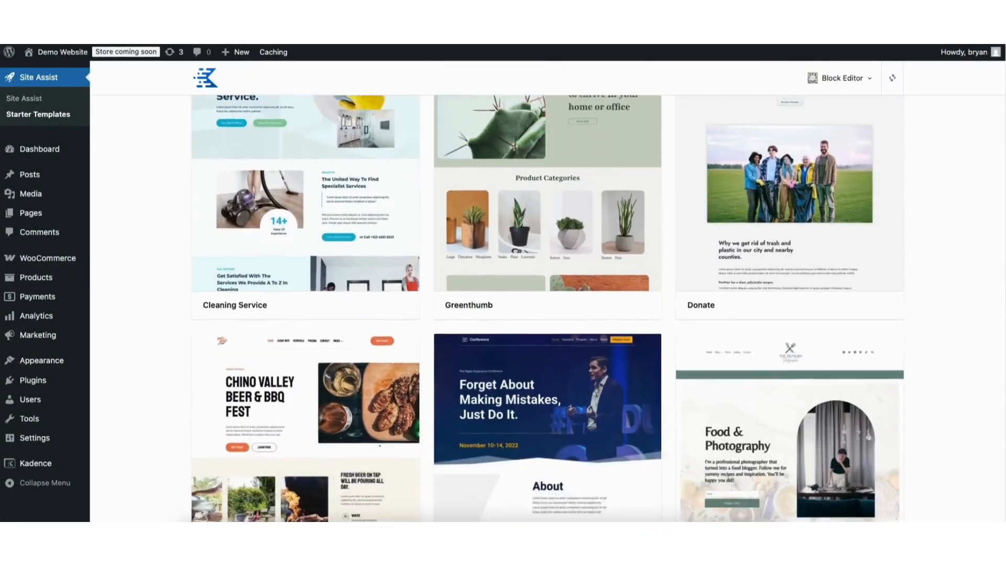
scroll(547, 283, "down", 3)
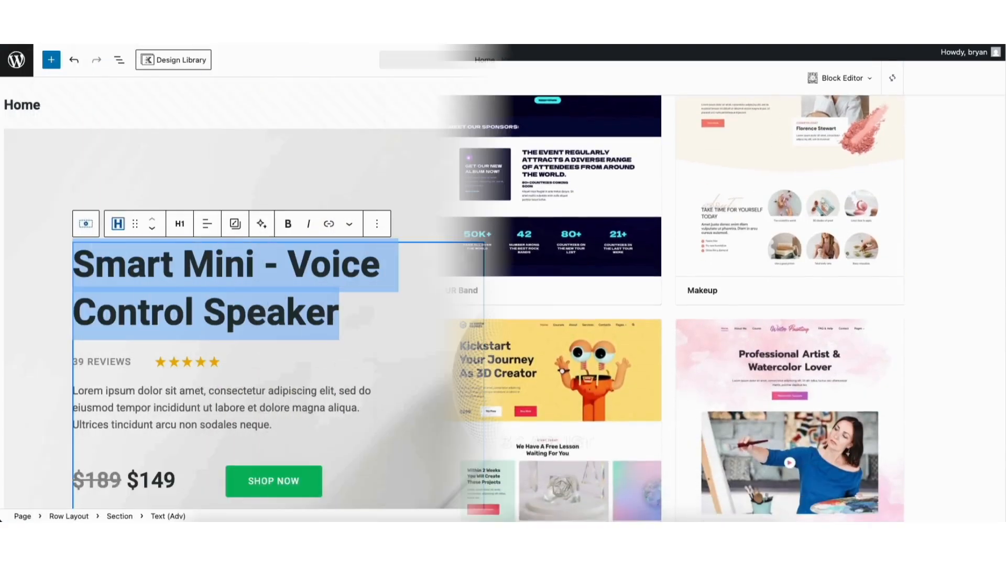
Replace the hero heading "Smart Mini - Voice Control Speaker" with "Demo Single Product Web".
type("Demo Single Product Web")
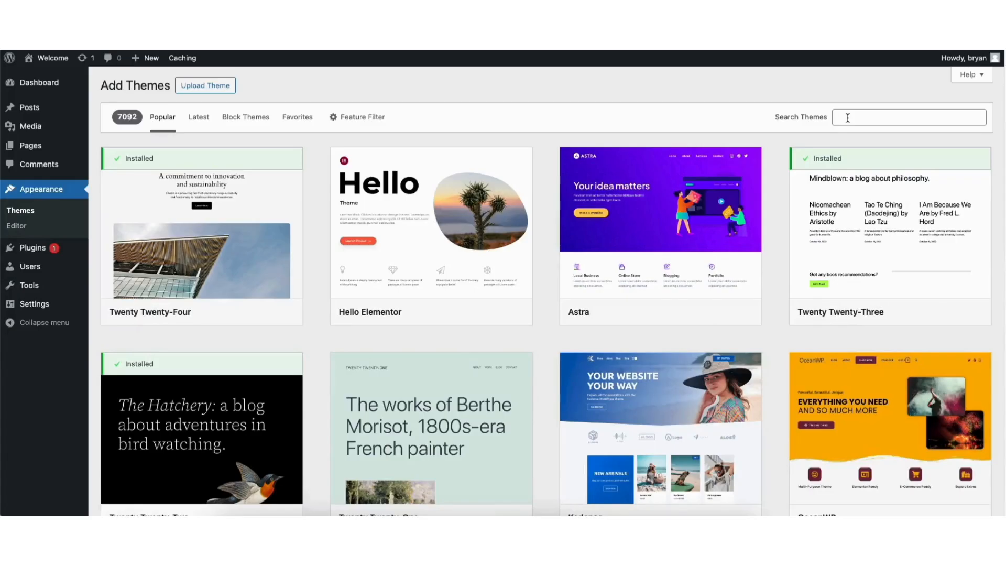
Search the theme directory for "kadence", then install and activate the Kadence theme.
left_click(847, 117)
type("kadence")
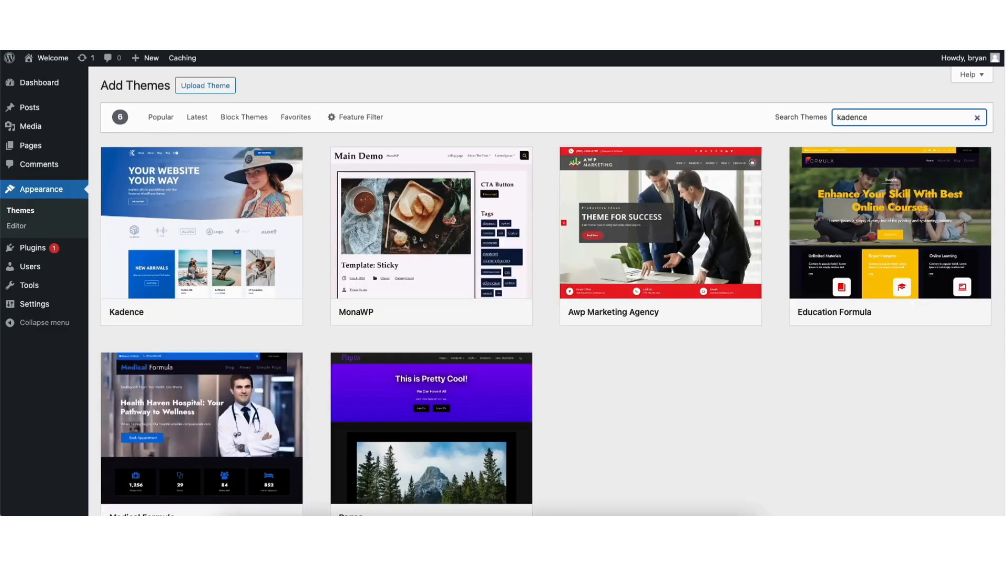
mouse_move(139, 234)
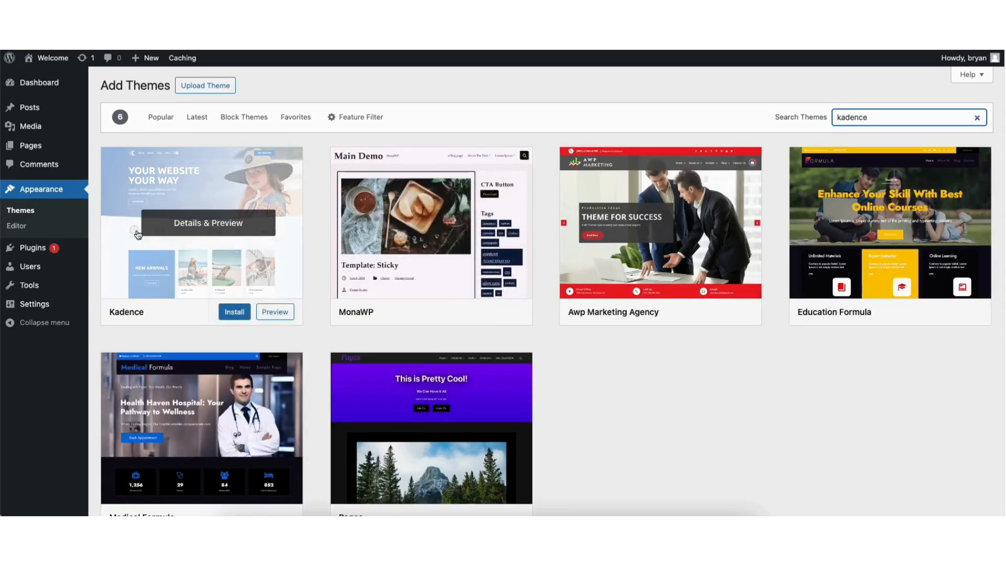
left_click(230, 313)
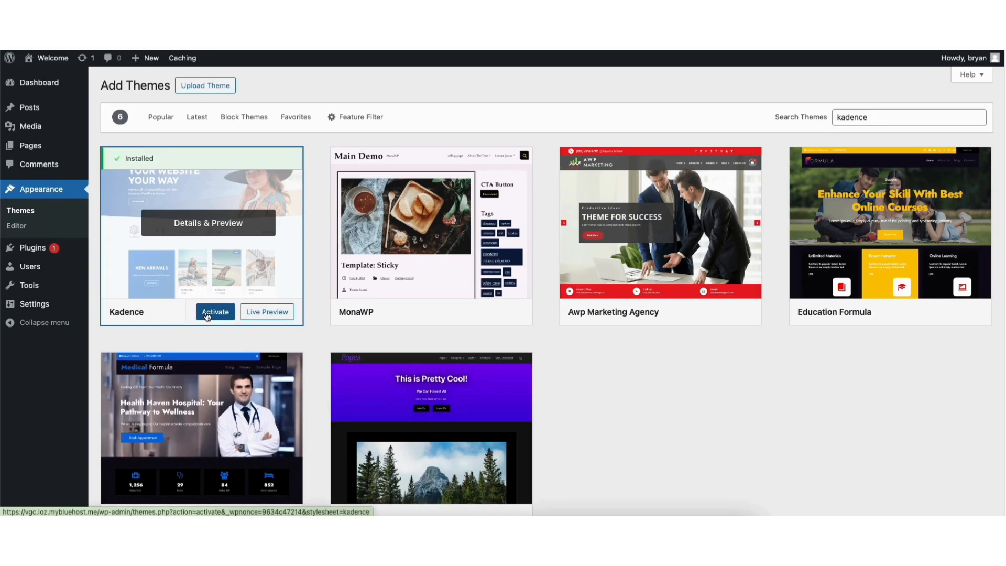
left_click(207, 314)
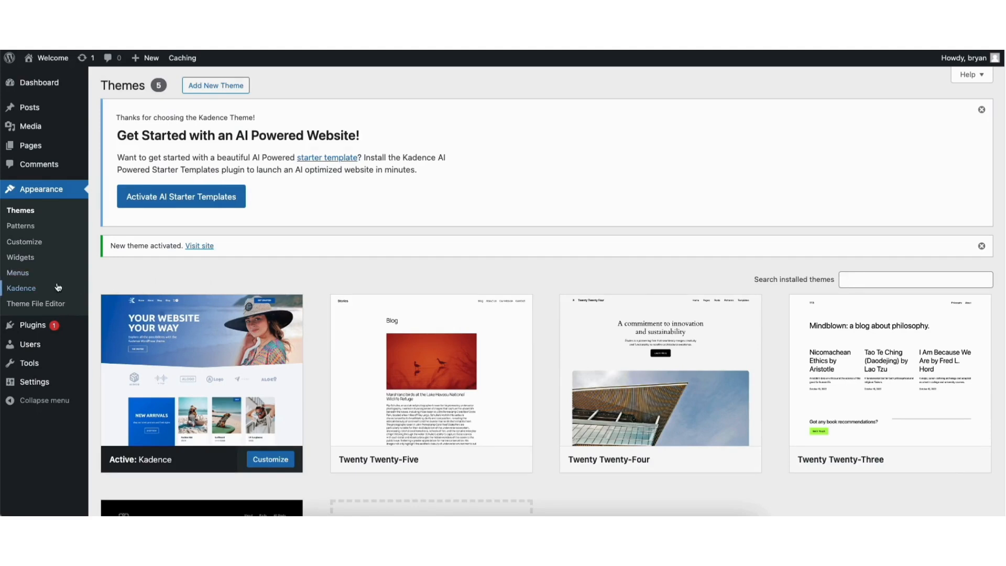
Install Kadence Starter Templates from the Kadence theme's settings and choose the Classic Starter Templates.
left_click(21, 289)
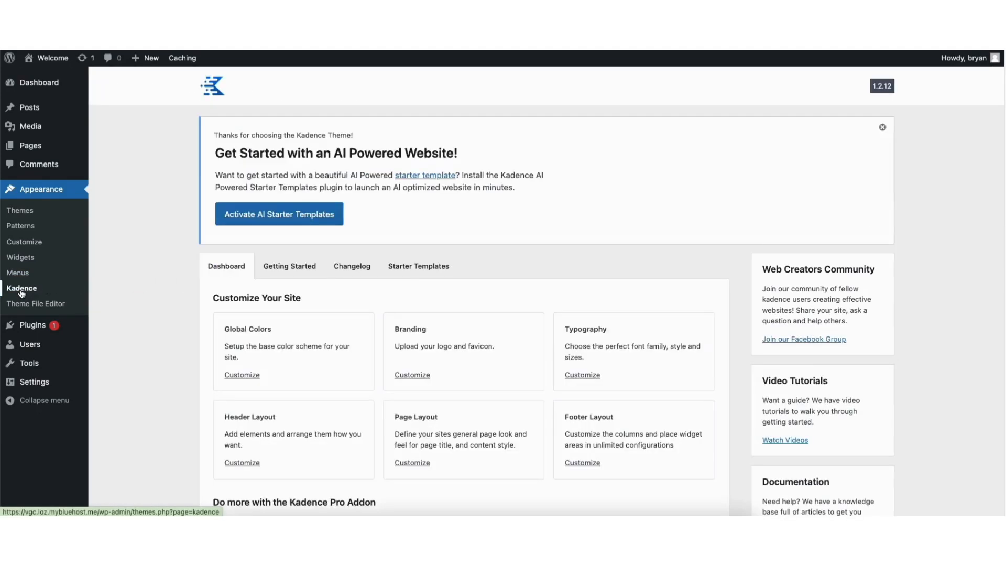
left_click(409, 268)
scroll(698, 326, "down", 3)
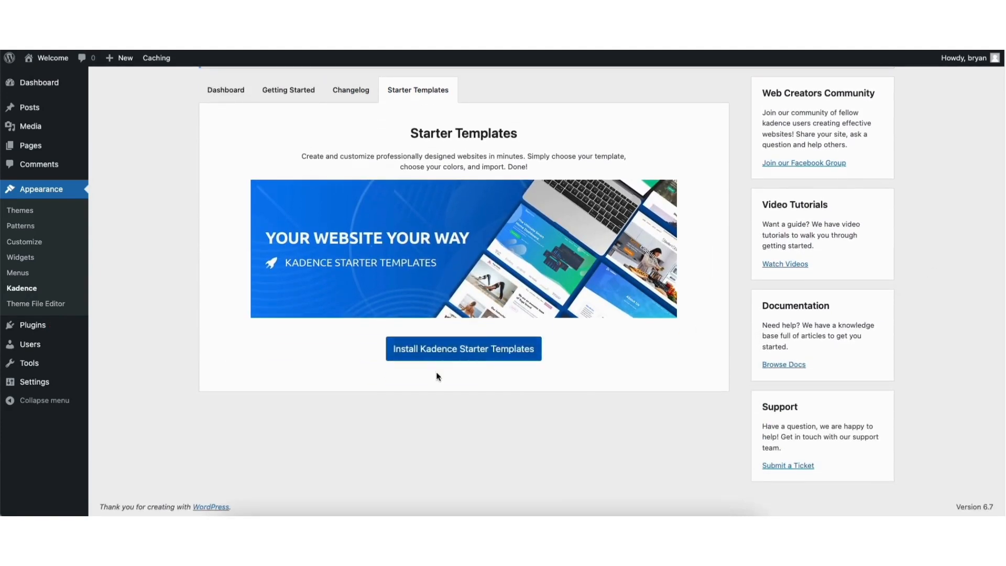
left_click(436, 354)
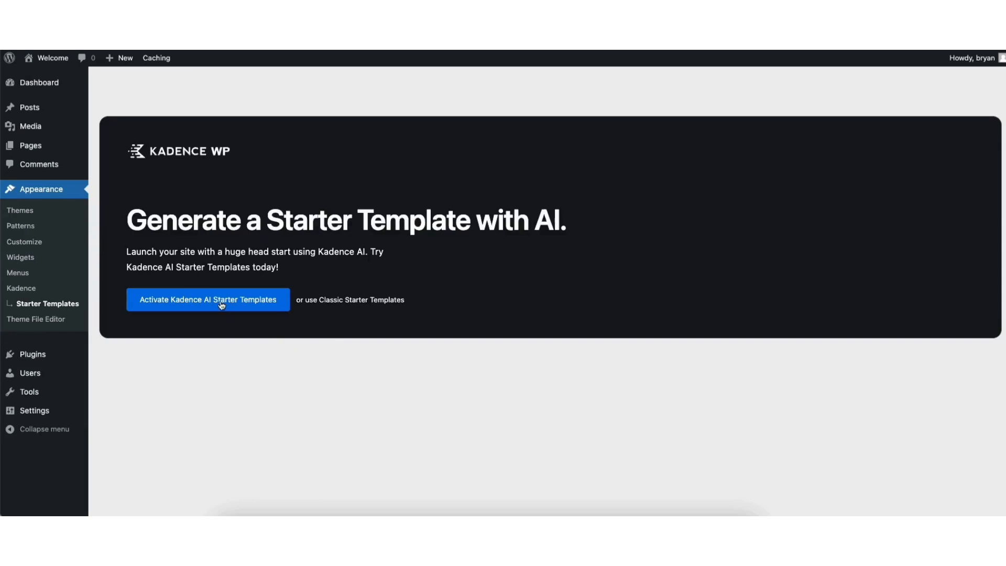
left_click(354, 306)
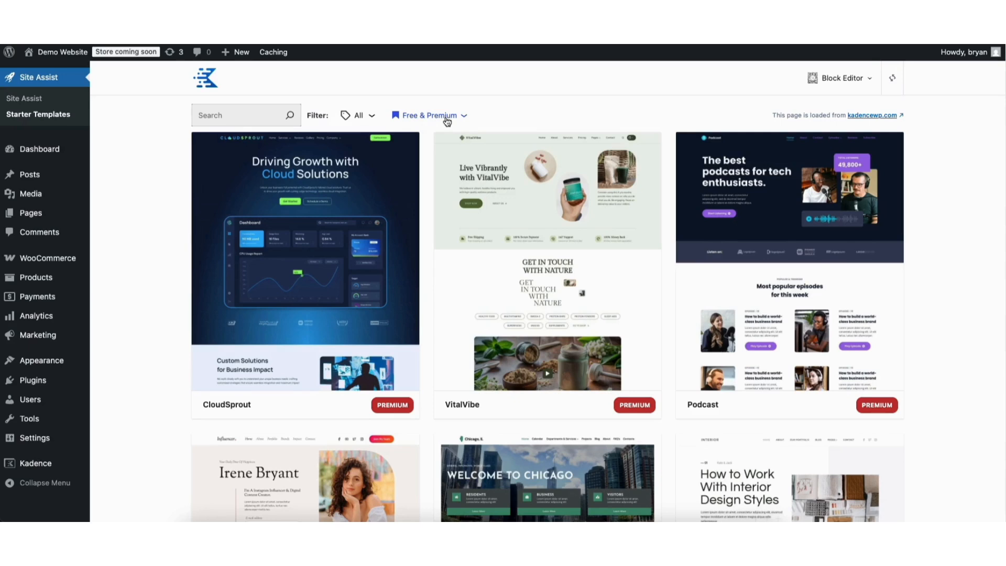
Filter the starter templates to Free Only and browse the designs.
left_click(447, 120)
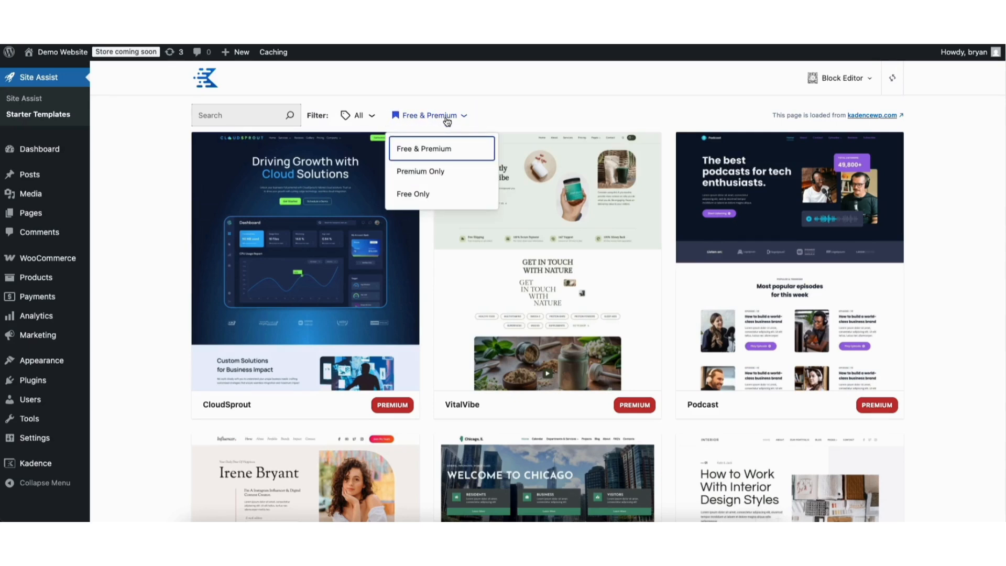
left_click(429, 198)
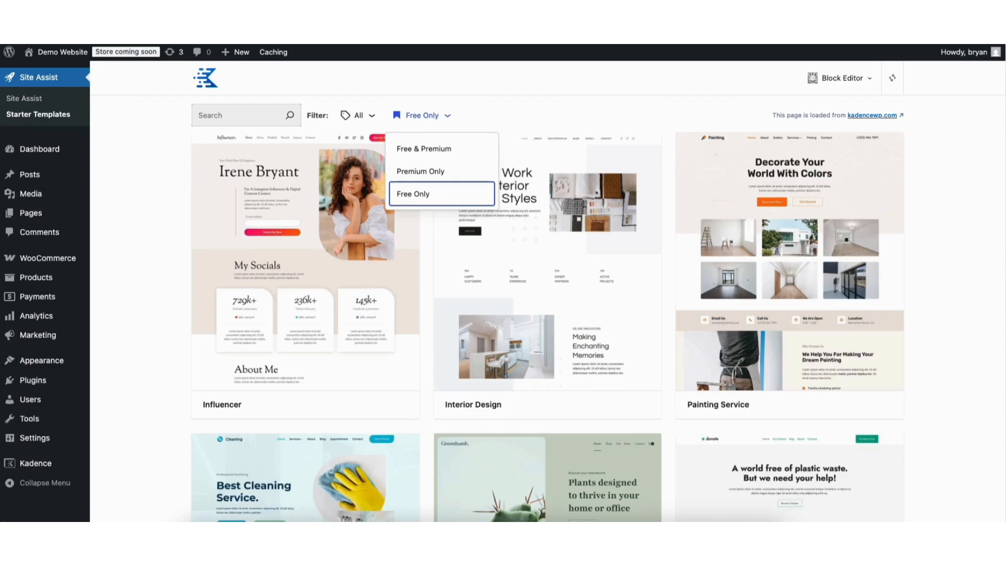
scroll(745, 196, "down", 4)
scroll(548, 308, "down", 9)
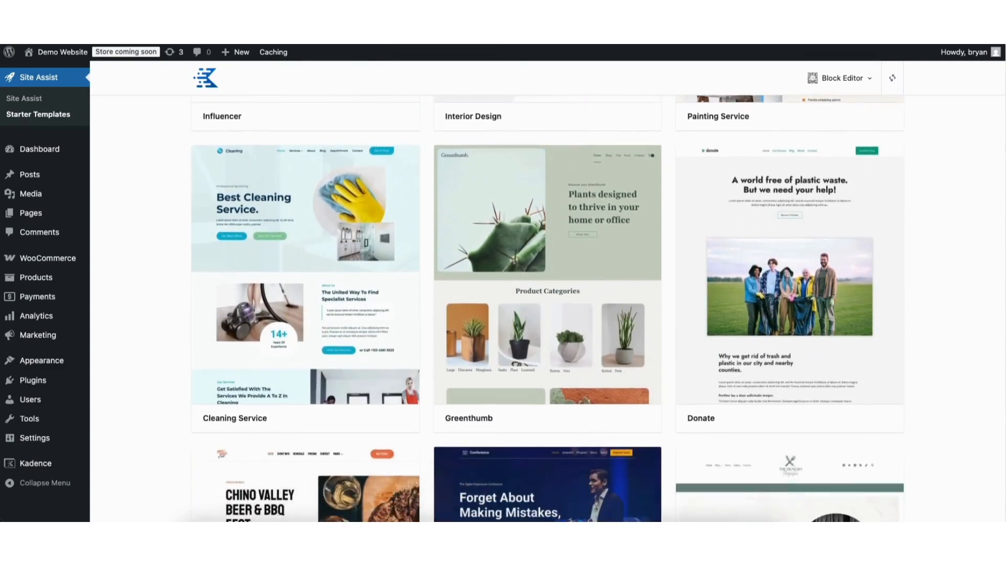
scroll(998, 74, "down", 15)
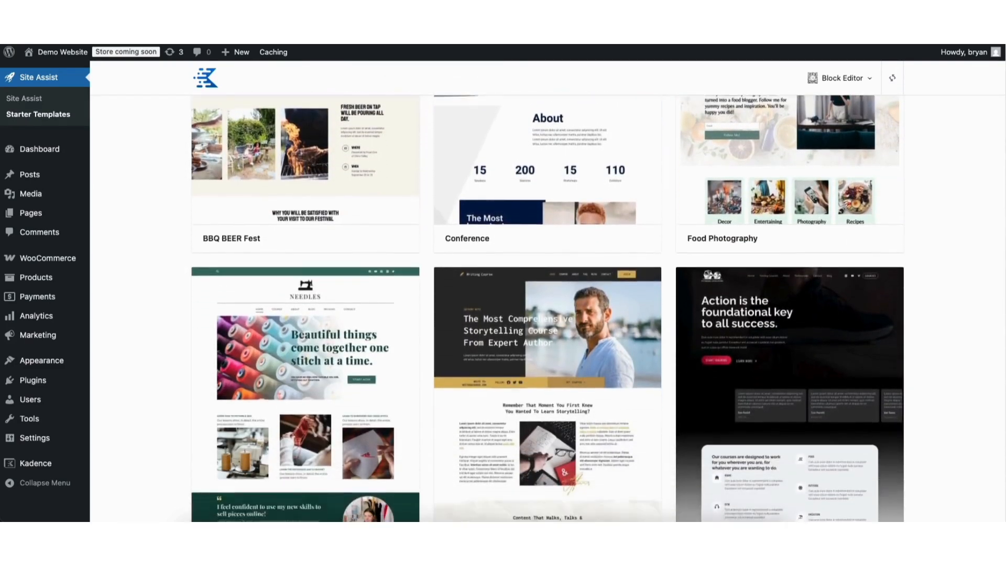
scroll(998, 74, "up", 2)
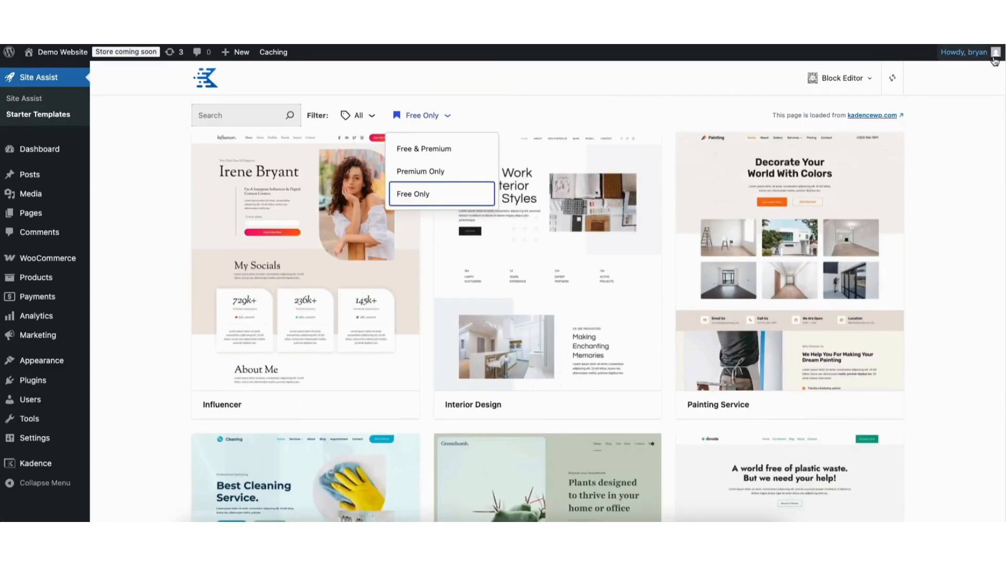
Review the categories available for filtering the starter templates.
left_click(213, 114)
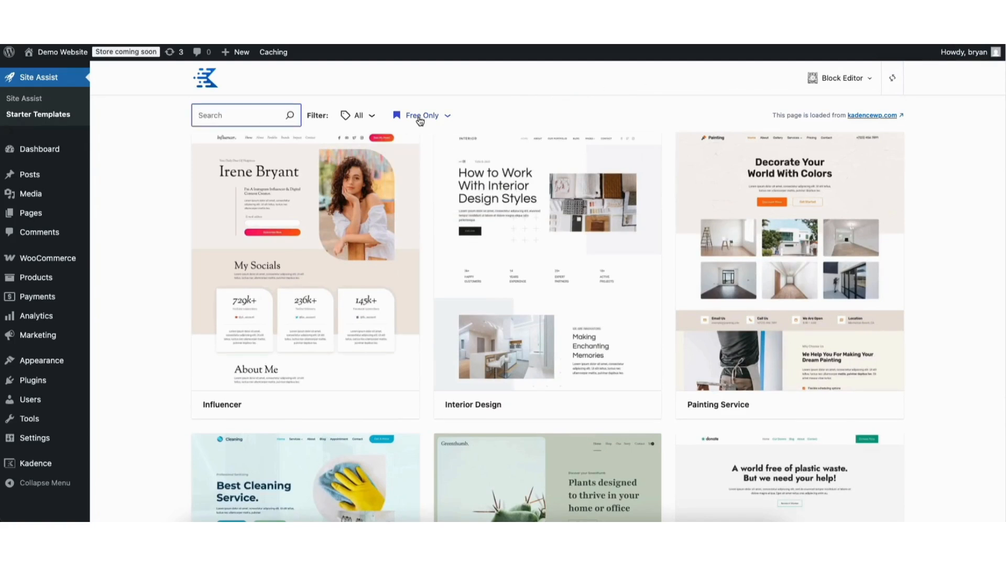
left_click(360, 116)
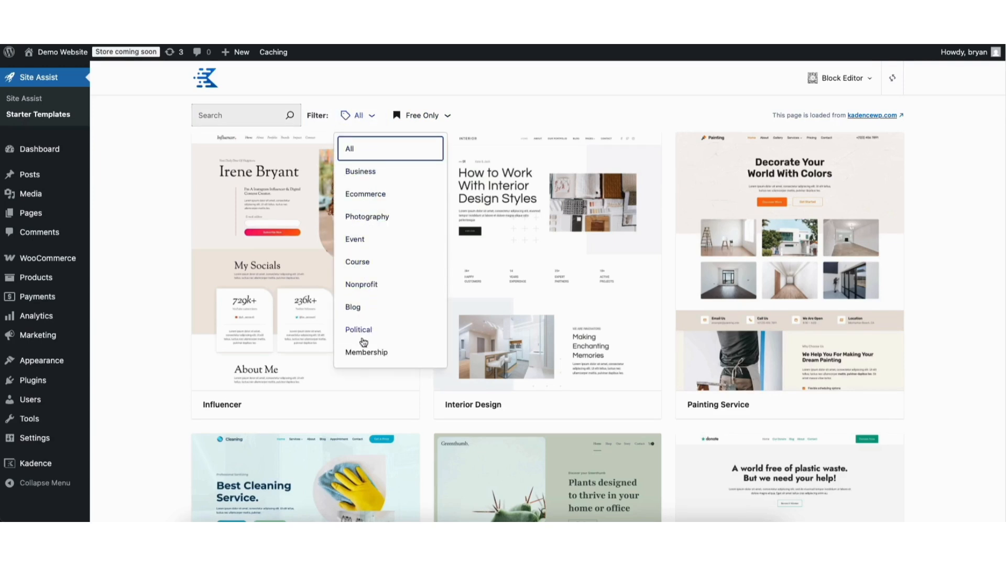
left_click(157, 256)
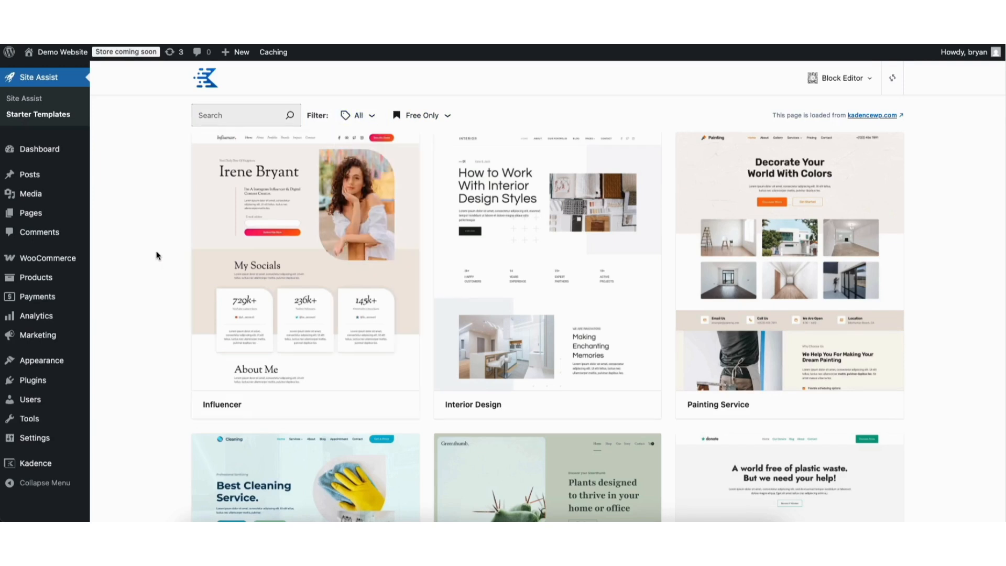
Preview the Influencer starter template and return to the template gallery.
left_click(278, 275)
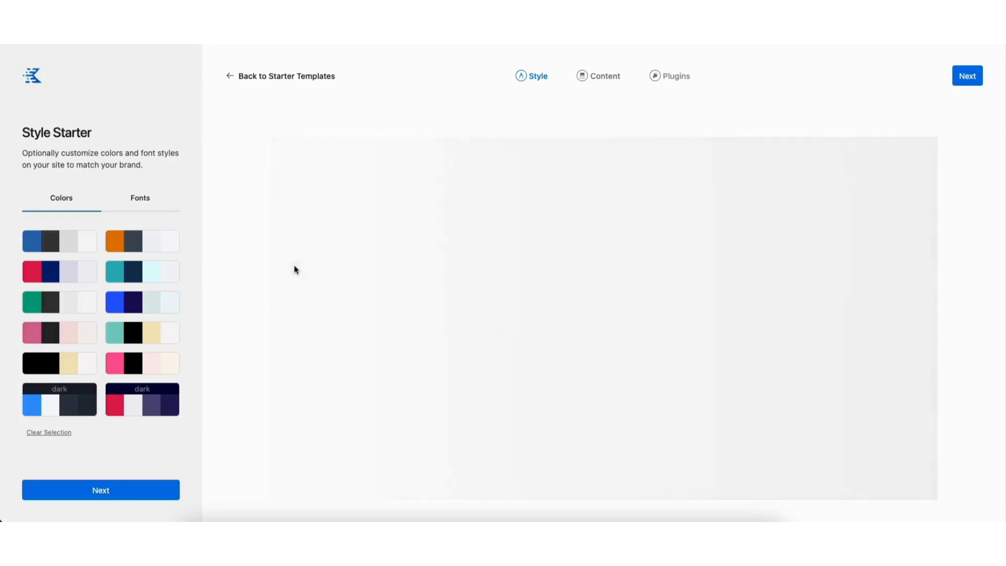
left_click_drag(938, 149, 911, 108)
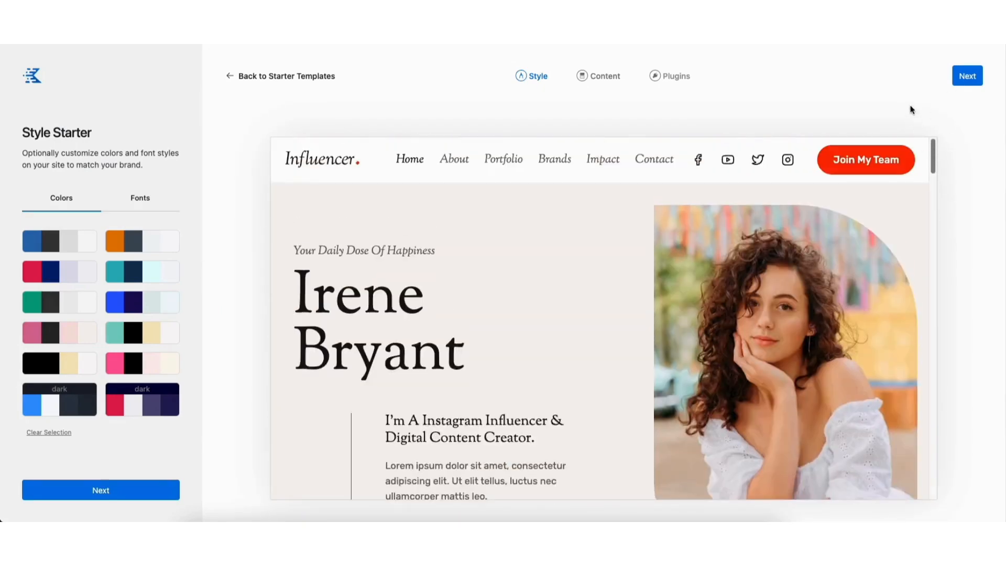
left_click(295, 78)
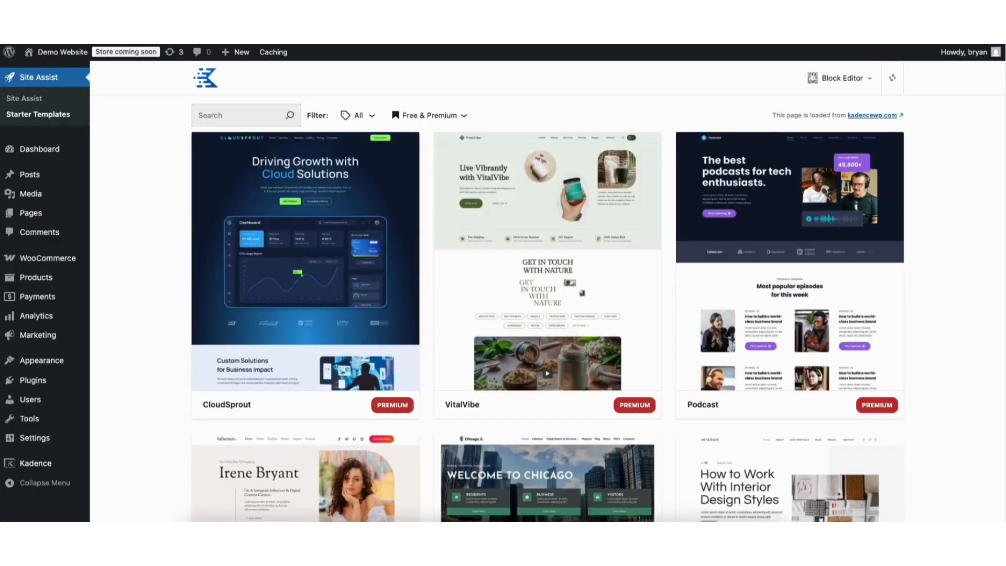
Examine the full gallery of free and premium starter templates for a single-product design.
scroll(548, 293, "down", 10)
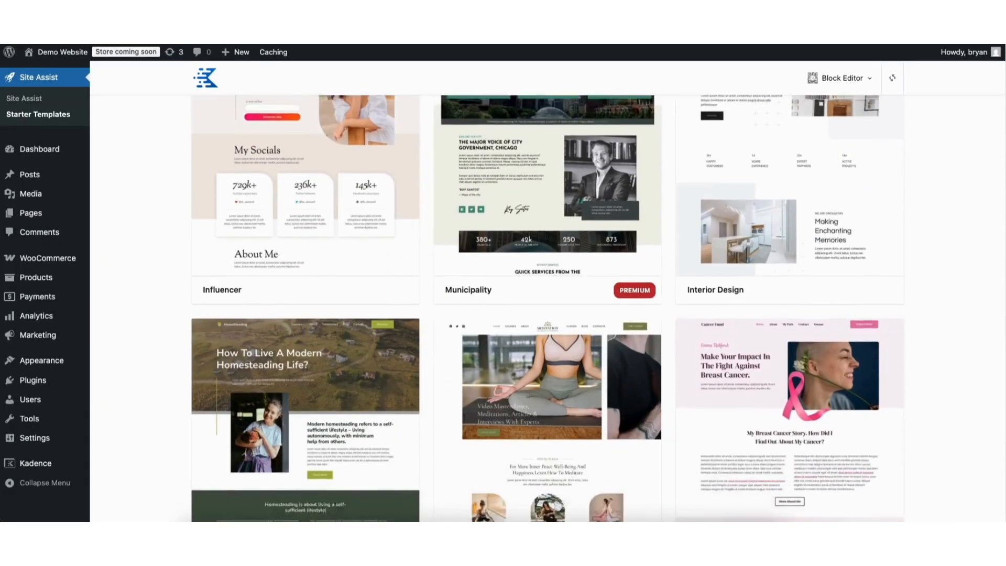
scroll(547, 294, "down", 10)
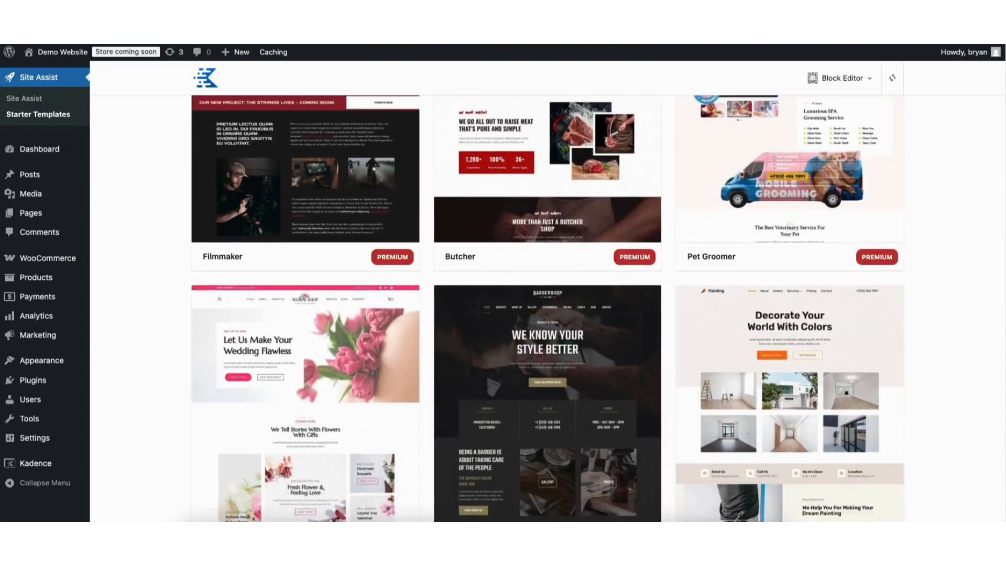
scroll(548, 293, "down", 8)
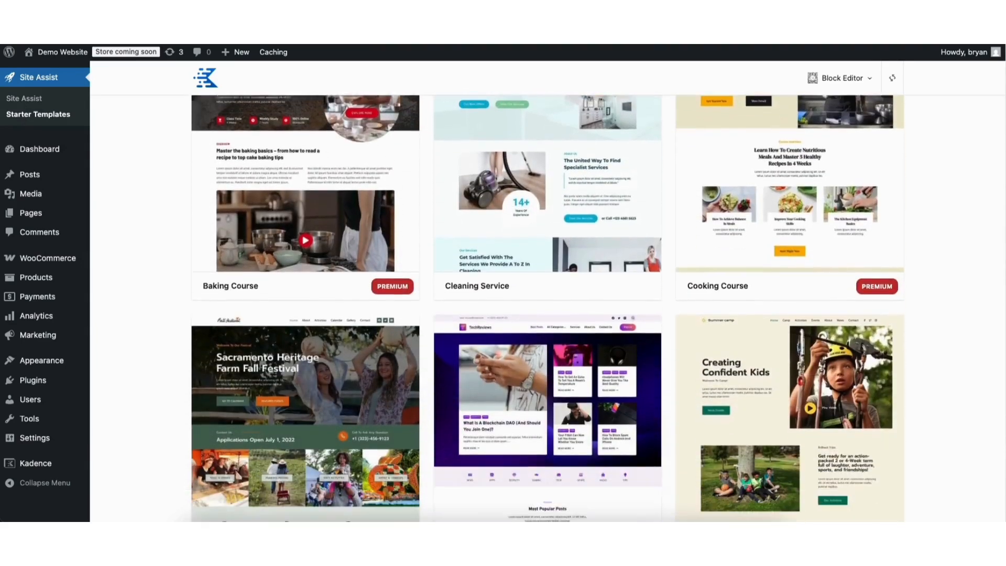
scroll(547, 293, "down", 10)
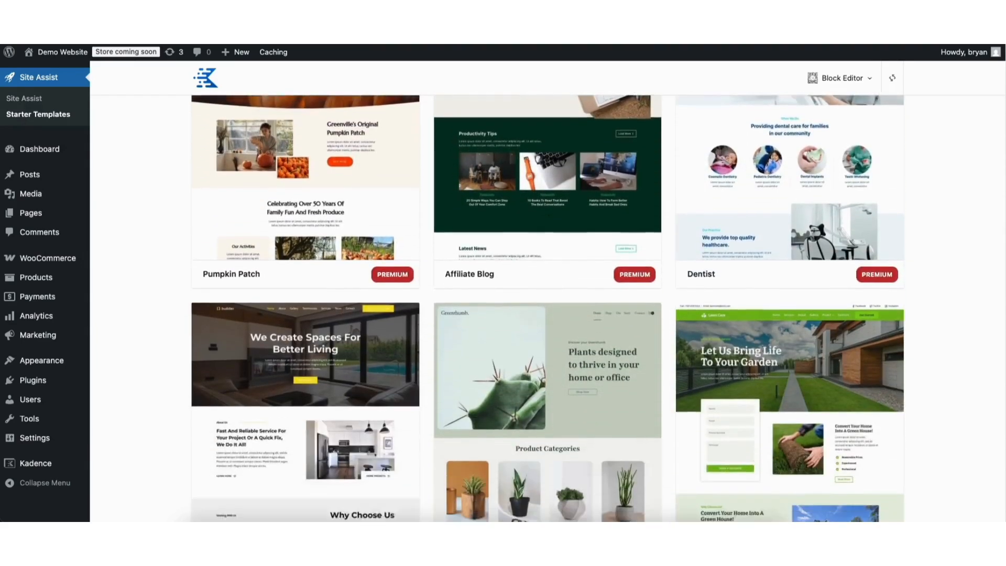
scroll(547, 293, "down", 10)
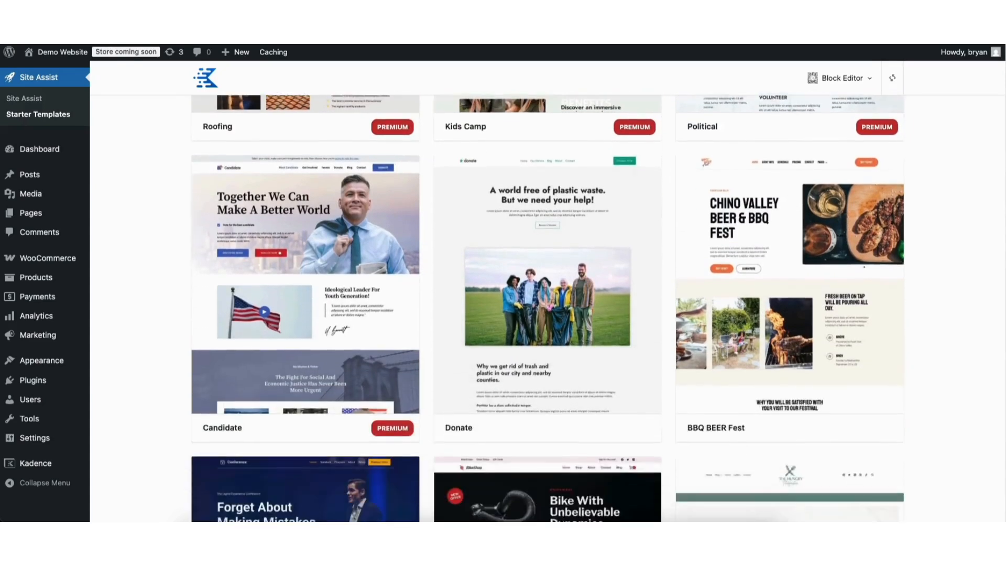
scroll(547, 293, "down", 10)
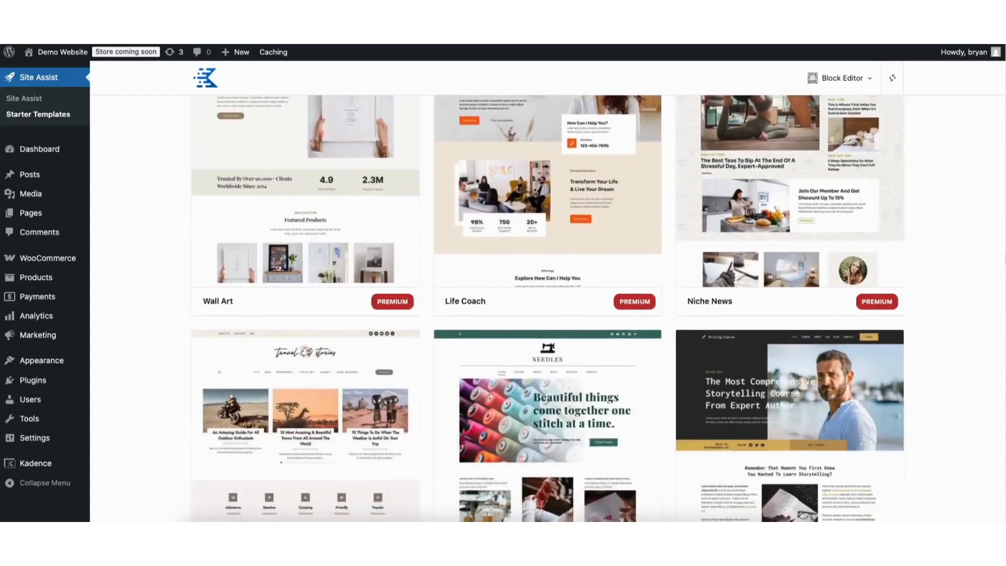
scroll(548, 293, "down", 8)
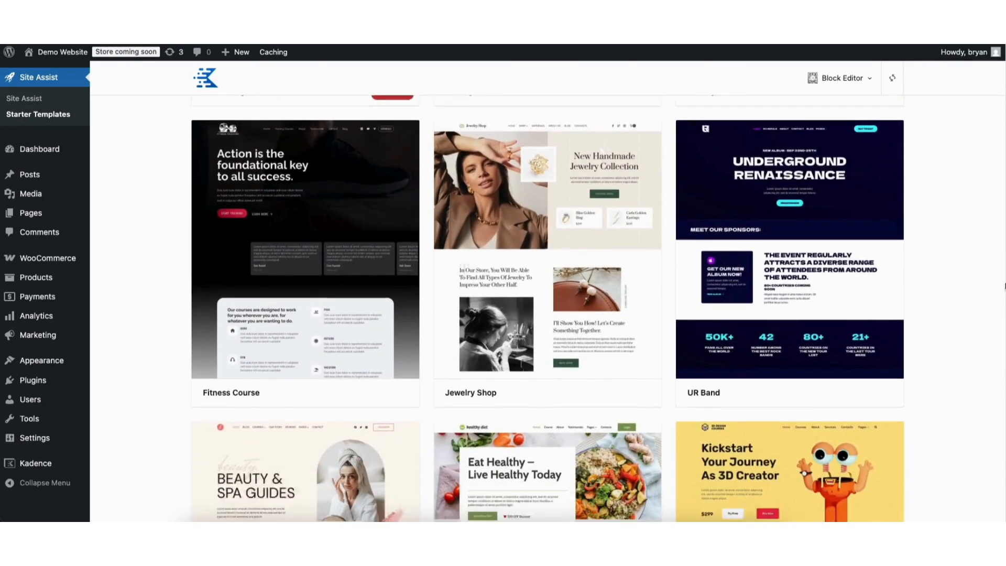
scroll(547, 293, "down", 11)
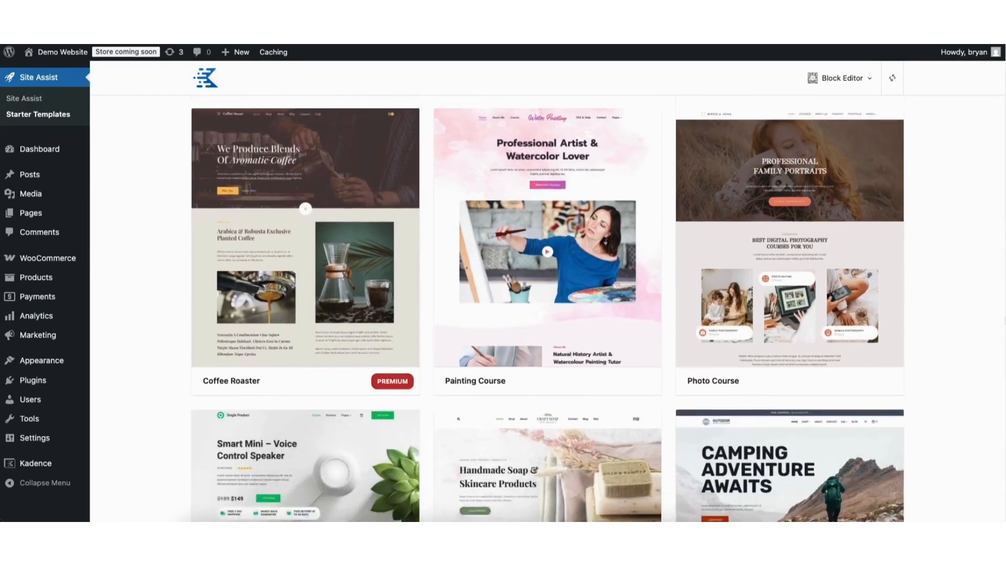
scroll(547, 293, "down", 7)
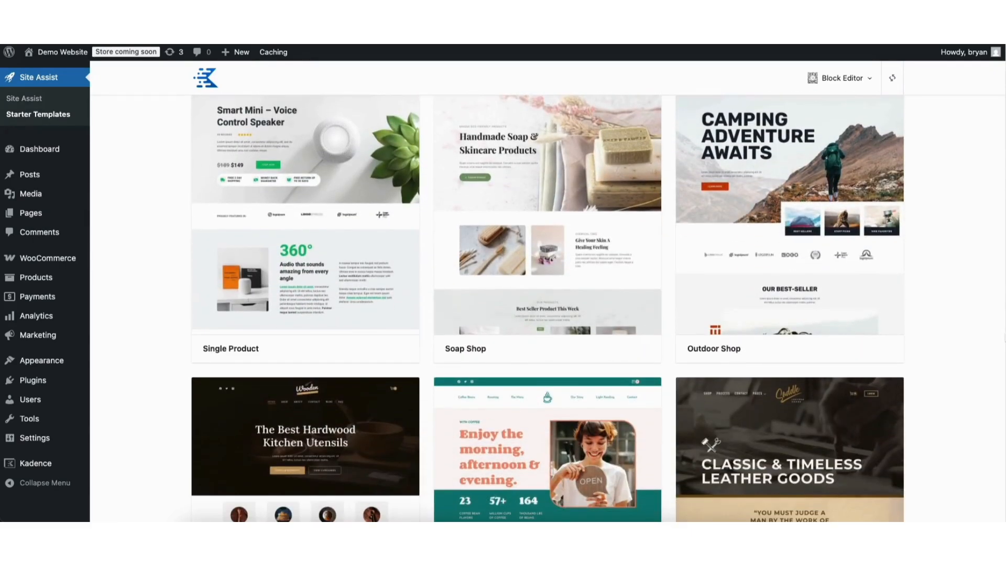
scroll(998, 288, "up", 20)
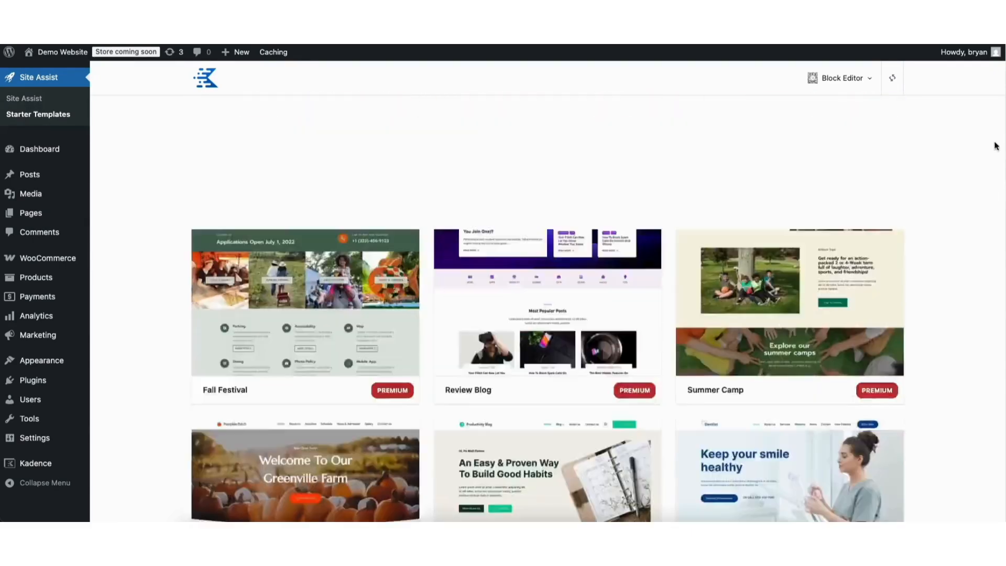
scroll(995, 146, "up", 10)
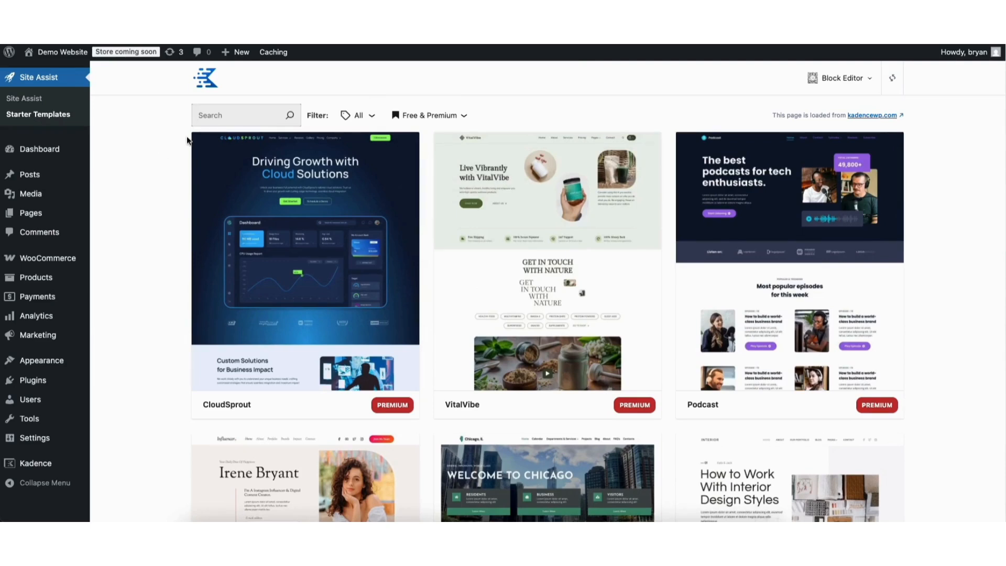
Search the starter templates for "single" and open the Single Product template.
left_click(212, 116)
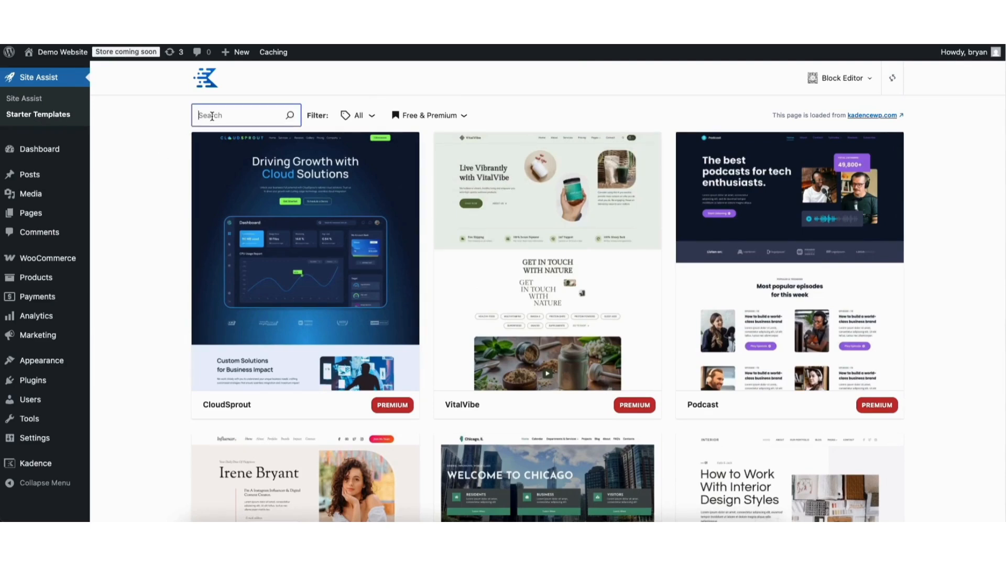
type("single")
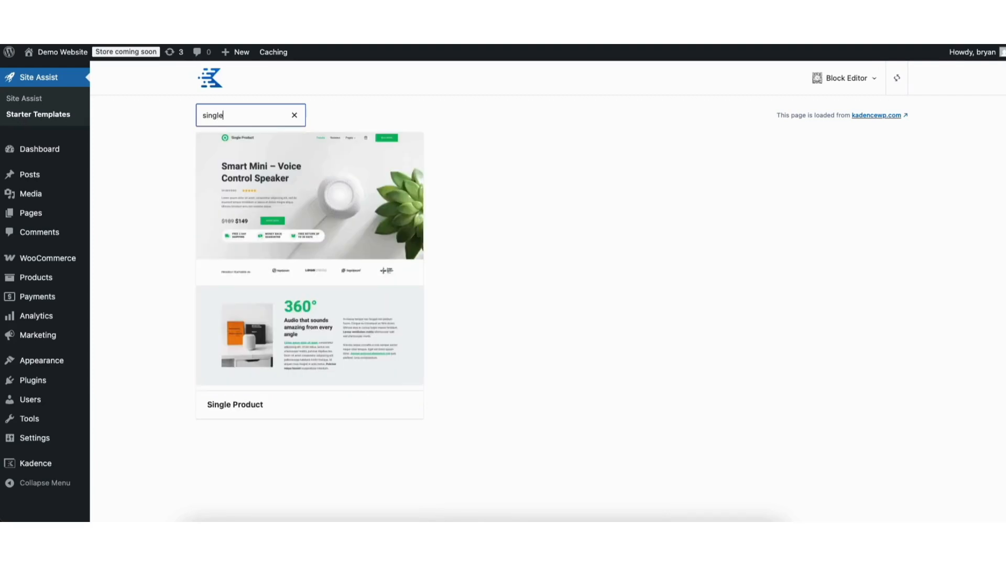
left_click(271, 276)
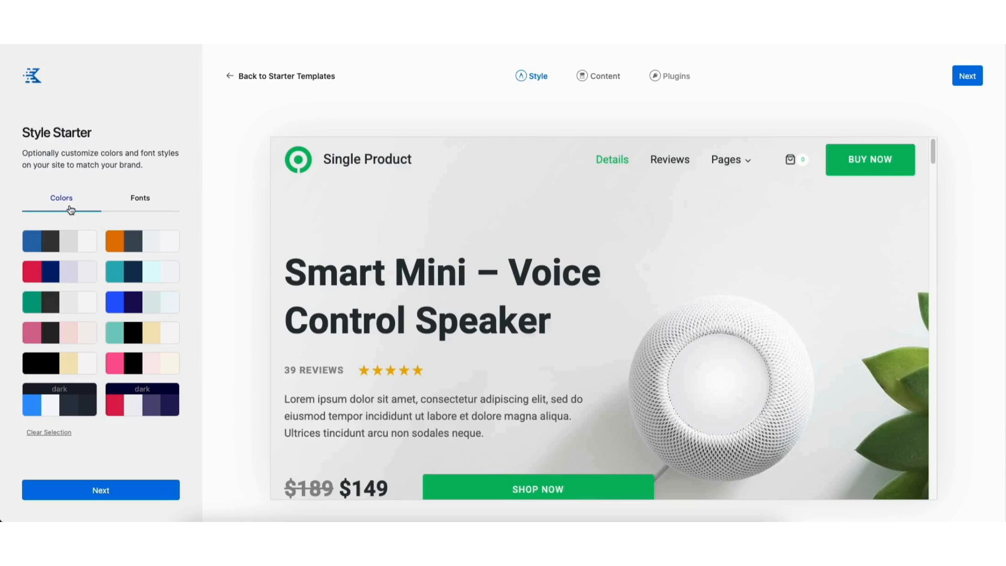
Try several color palettes, including a dark one, on the Single Product template and clear the color selection.
left_click(59, 249)
left_click(124, 247)
left_click(121, 270)
left_click(58, 273)
left_click(55, 398)
left_click(46, 432)
Check the font pairs, keep the Default pair and continue to the template's content options.
left_click(138, 201)
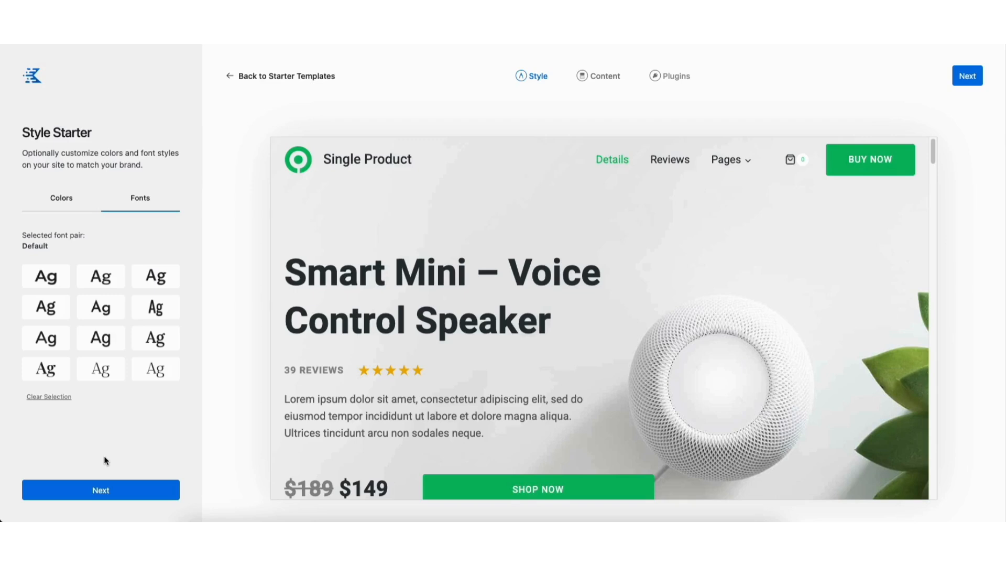
left_click(101, 492)
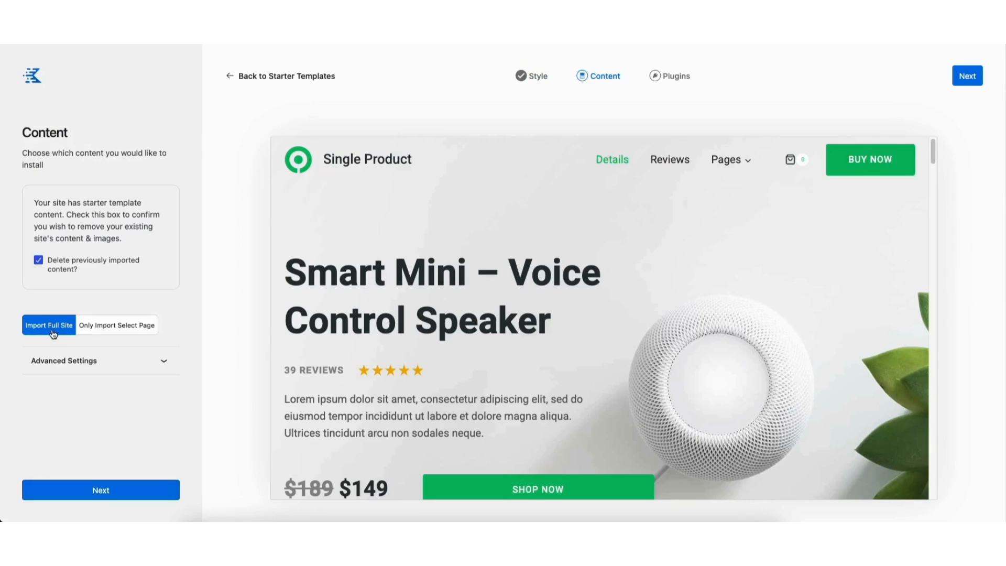
Continue to the plugin selection, leave the optional plugins such as GiveWP and Orderable unselected, and start the full-site import.
left_click(79, 490)
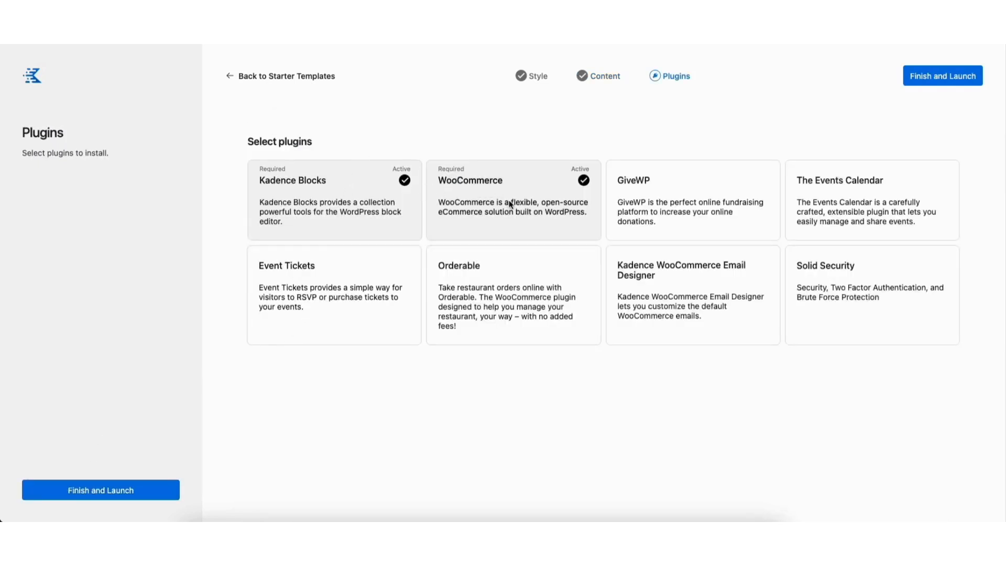
left_click(656, 206)
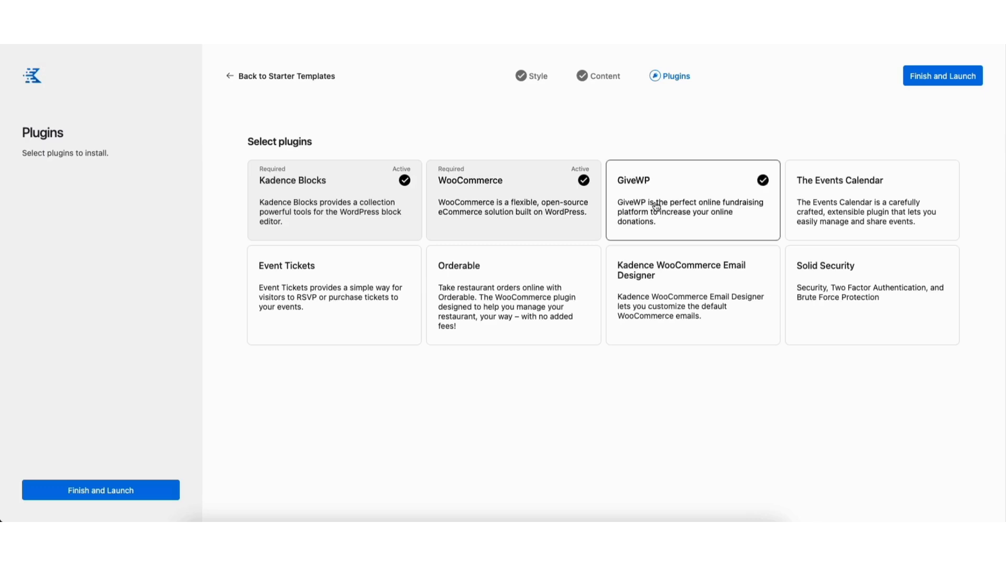
left_click(676, 199)
left_click(506, 299)
left_click(505, 297)
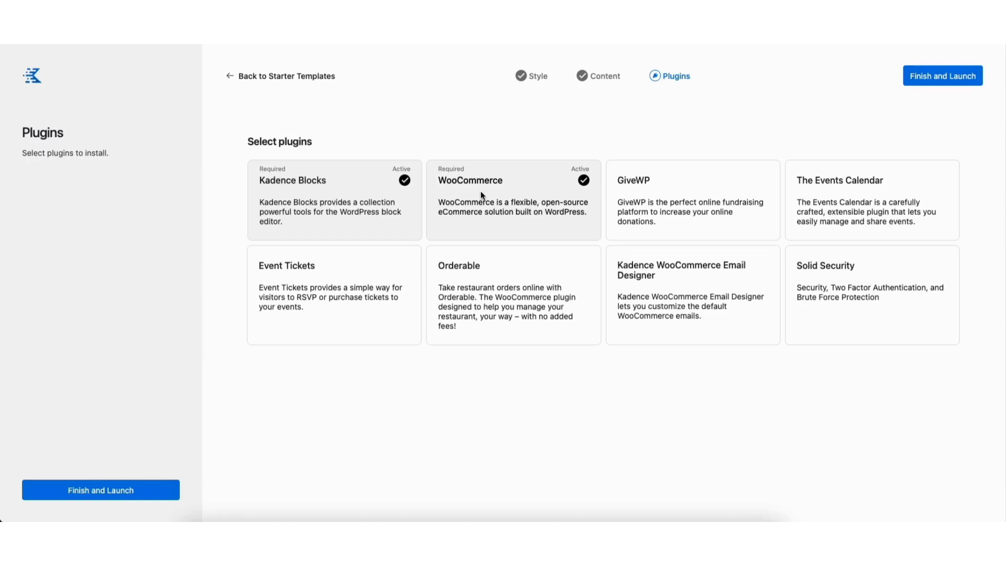
left_click(116, 493)
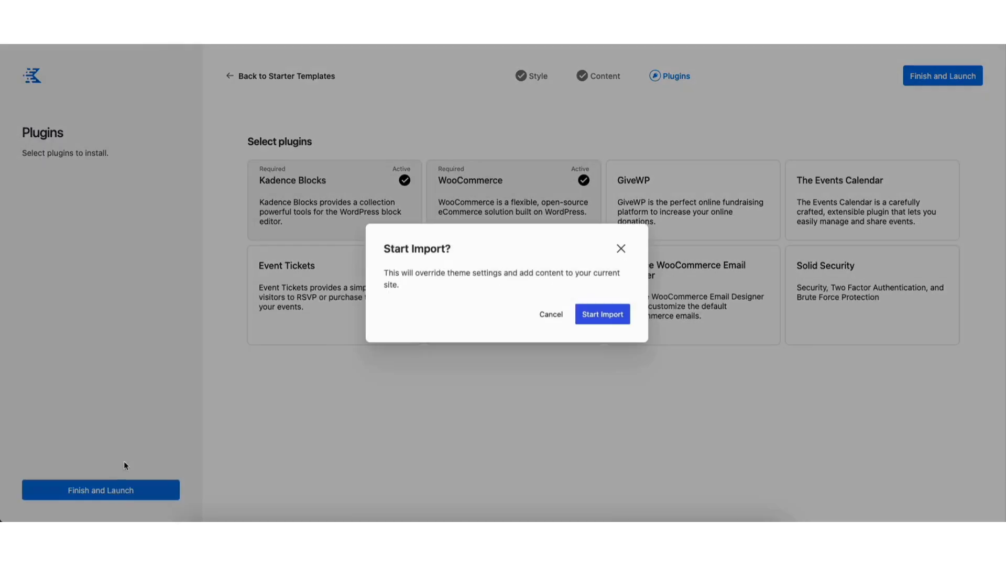
left_click(594, 316)
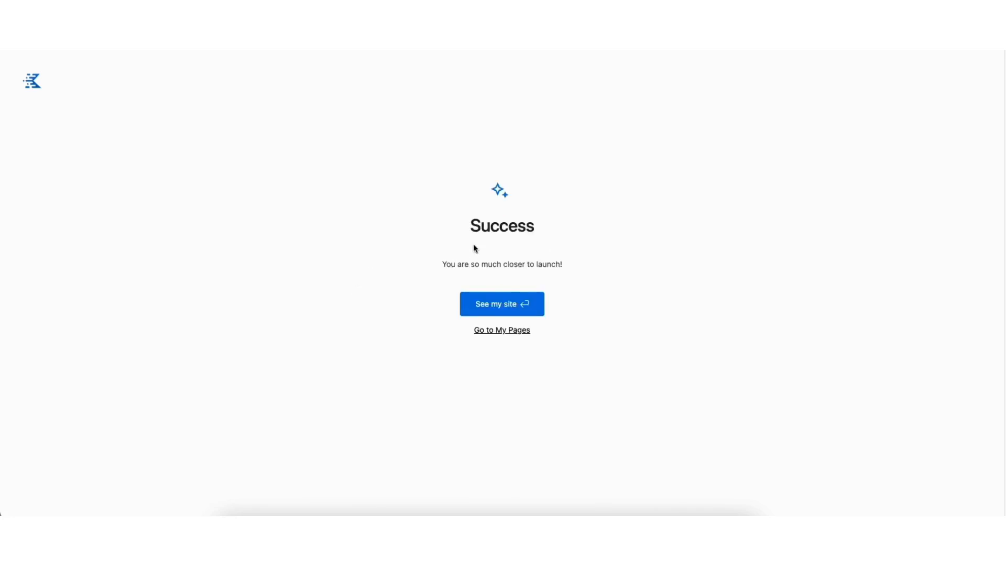
Open the imported site and look through its home page from the hero section down to the accessories shop section.
left_click(485, 308)
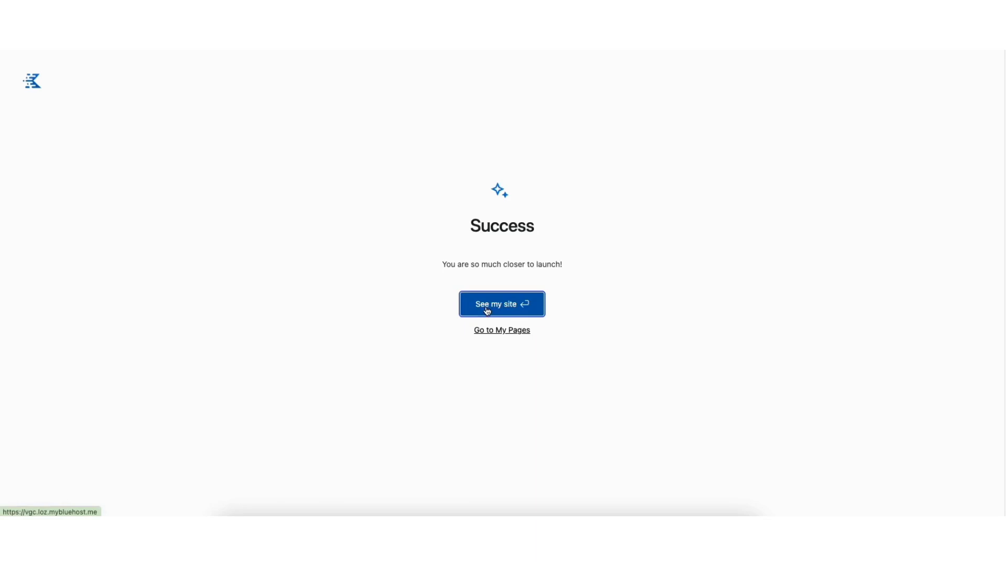
scroll(503, 291, "down", 10)
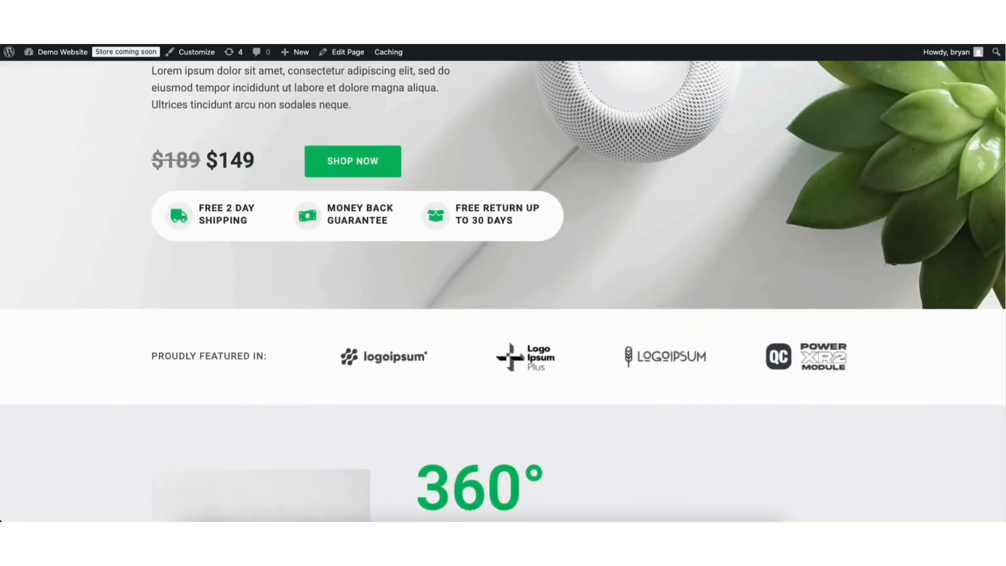
scroll(503, 291, "down", 14)
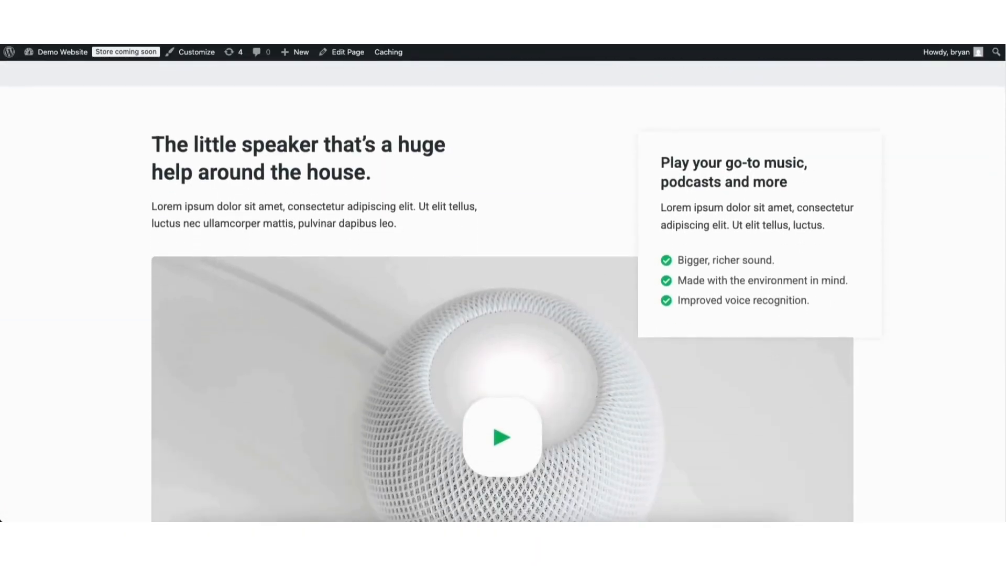
scroll(503, 291, "down", 14)
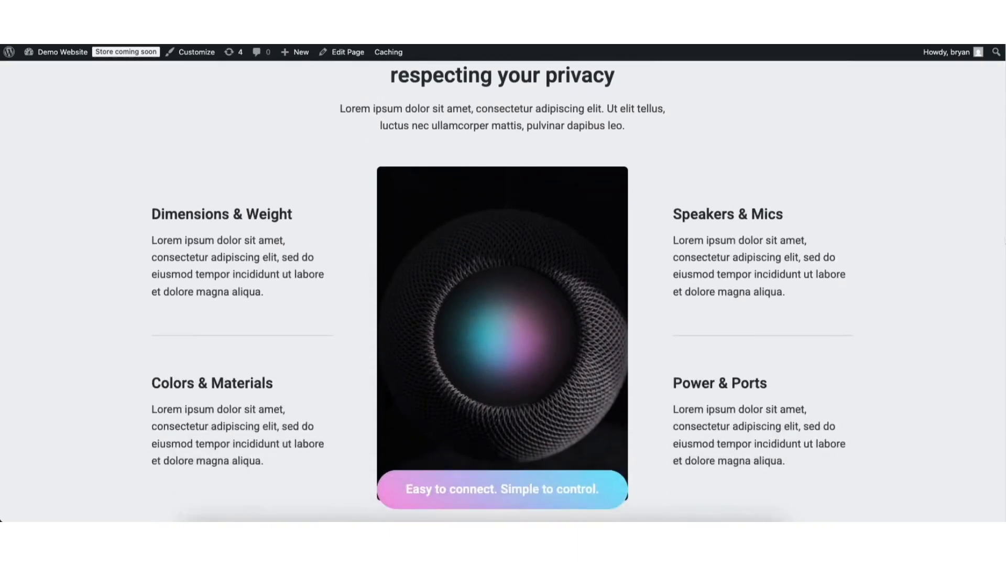
scroll(503, 291, "down", 17)
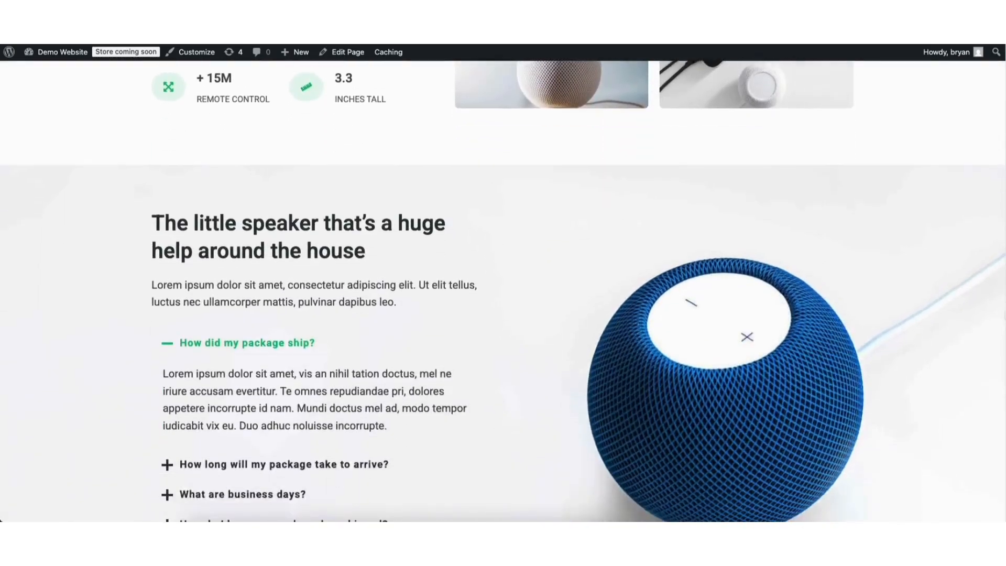
scroll(502, 291, "down", 7)
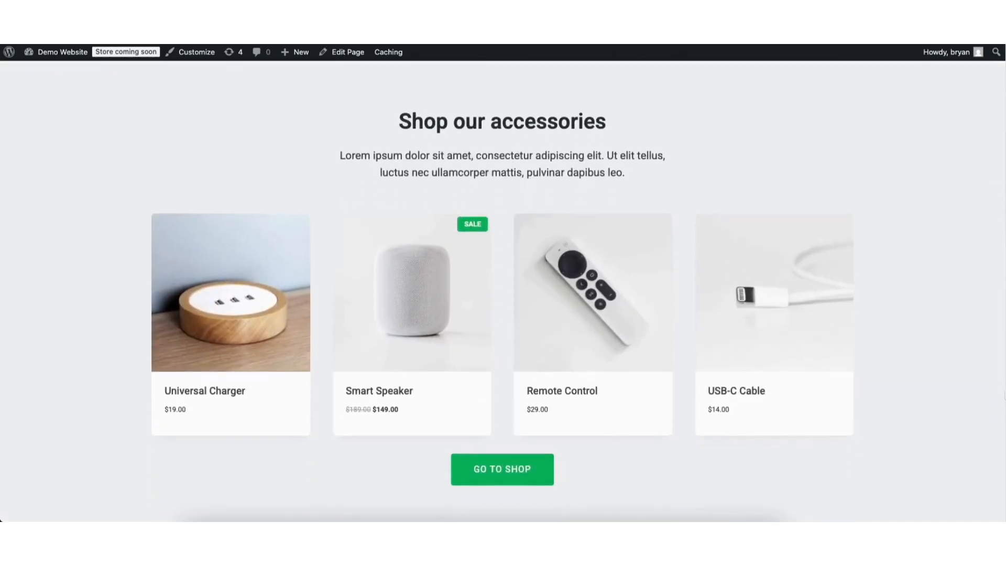
scroll(503, 291, "up", 20)
scroll(503, 290, "up", 12)
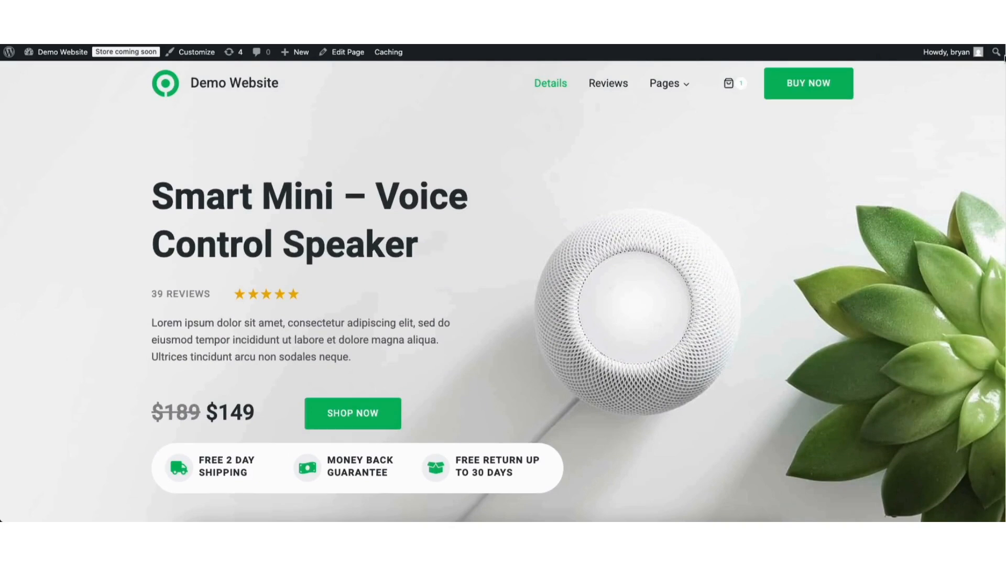
Open the home page for editing and replace the hero heading text with "My Demo Single Product Website".
left_click(338, 52)
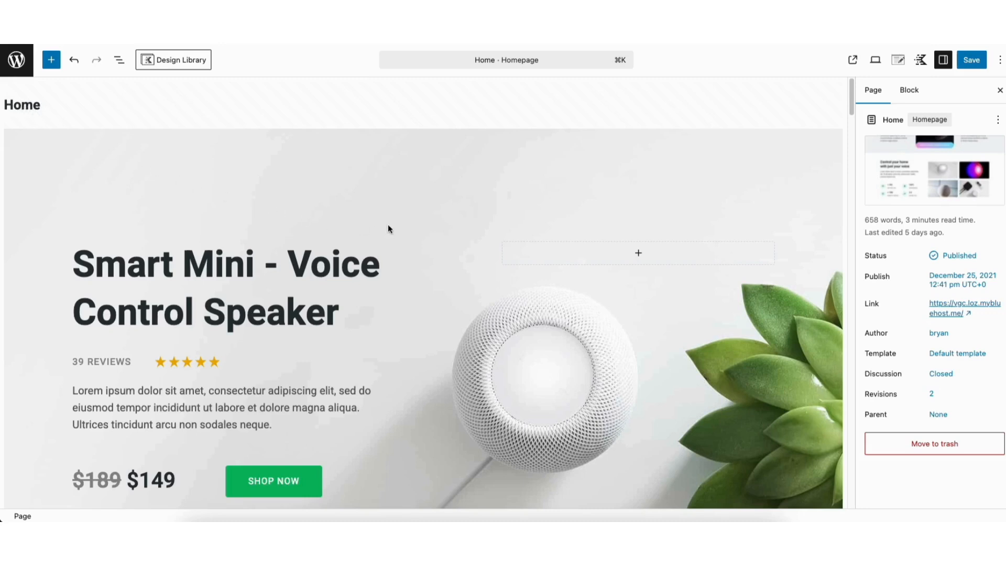
left_click(101, 266)
left_click_drag(76, 271, 343, 317)
left_click(175, 262)
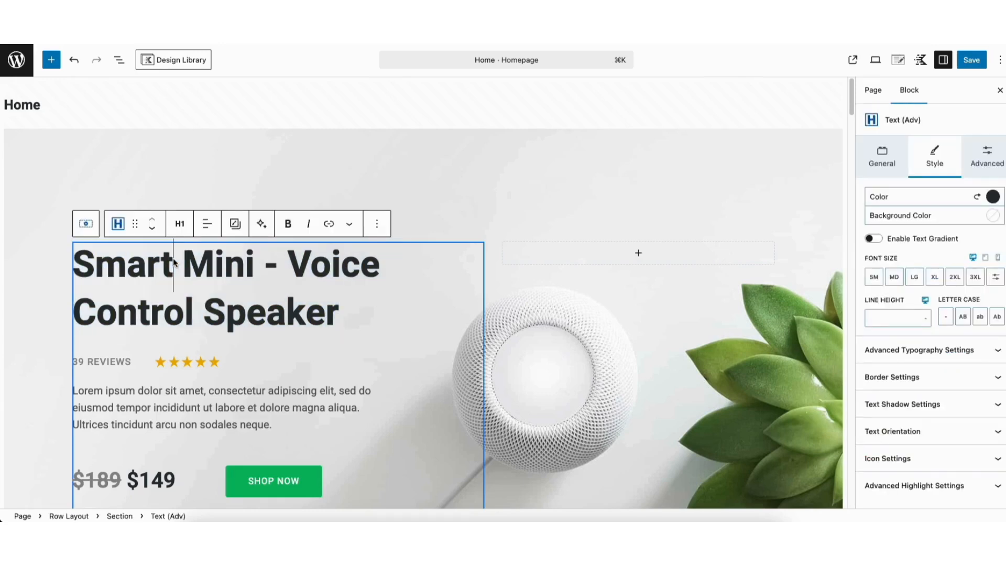
left_click_drag(77, 262, 339, 309)
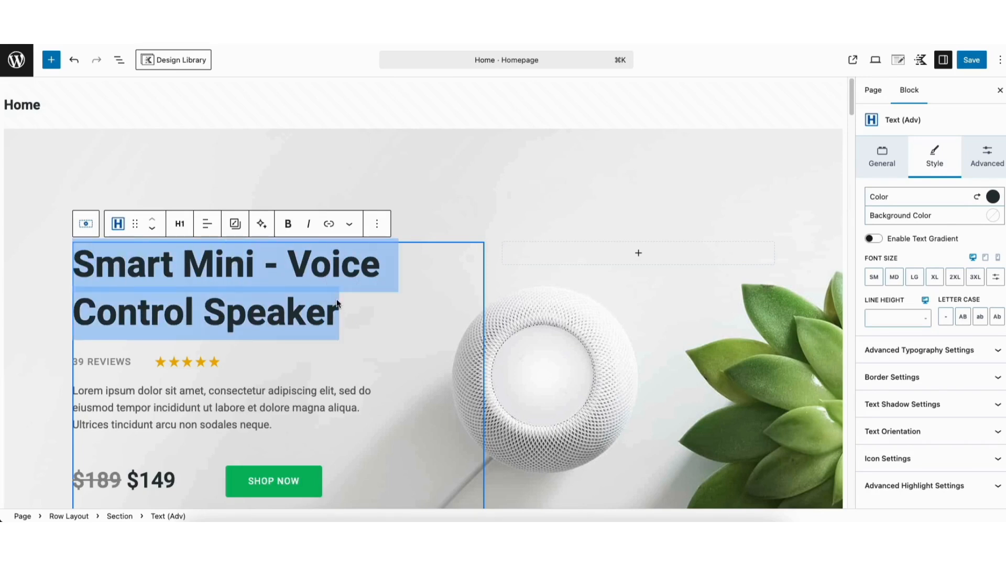
type("My Dm")
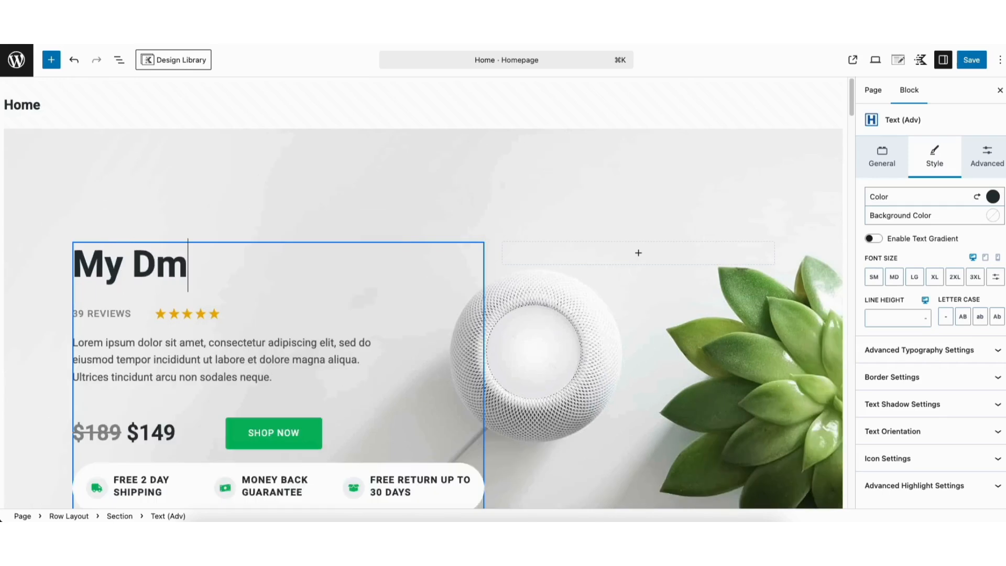
key("BackSpace")
type("emo Sin")
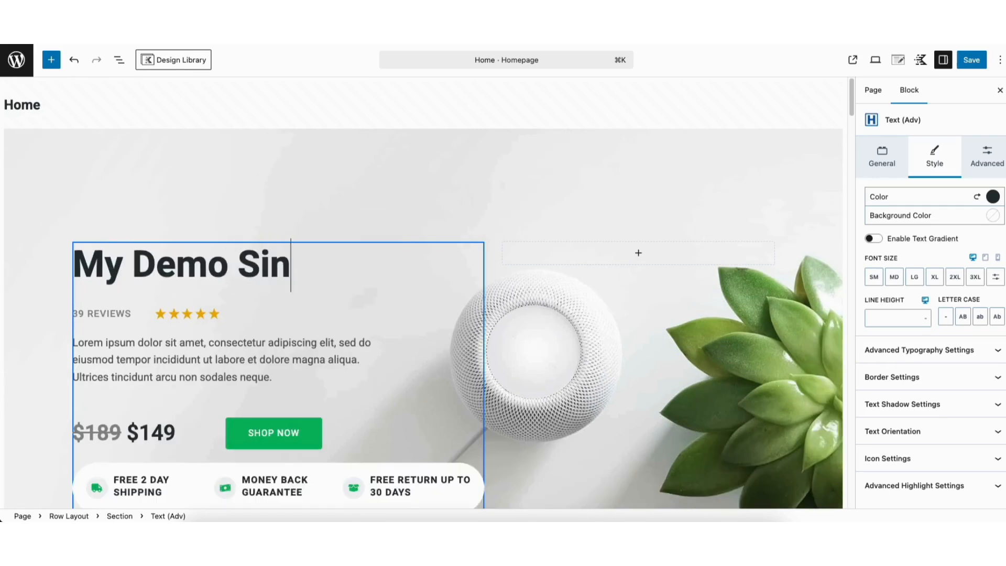
type("gle Product W")
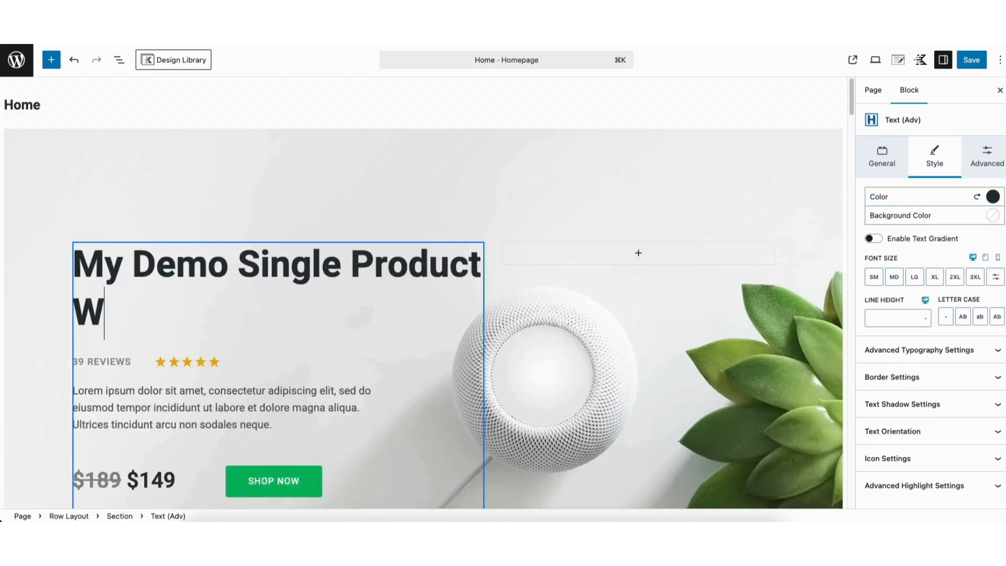
type("ebsite")
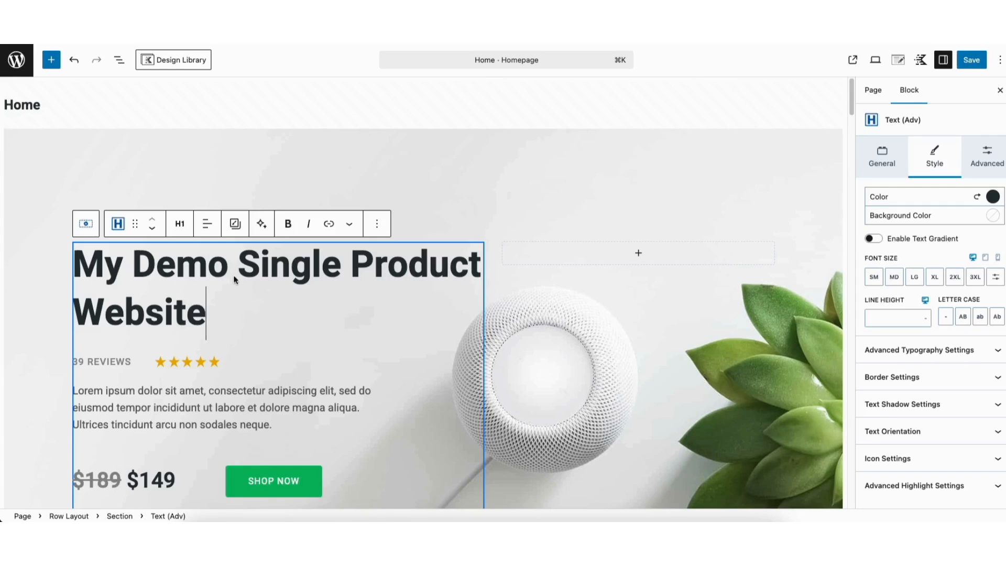
Examine the hero heading's level, text alignment, link and additional inline formatting options without changing them.
left_click(180, 224)
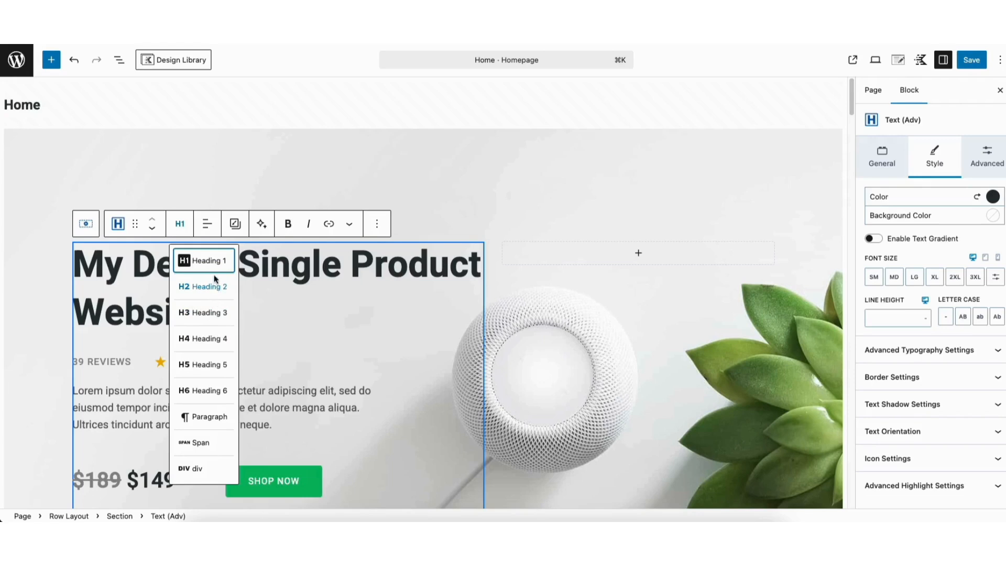
left_click(207, 225)
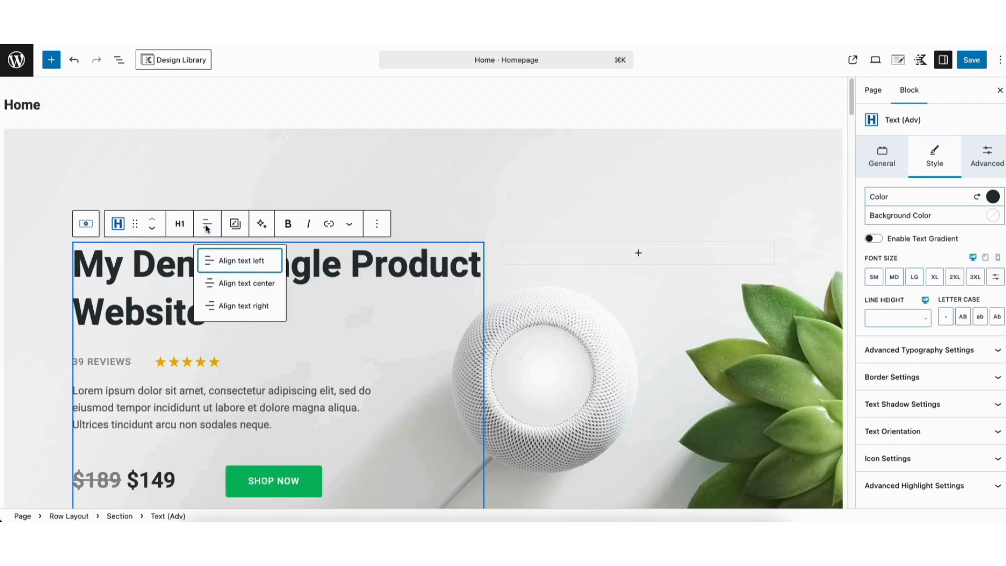
left_click(207, 228)
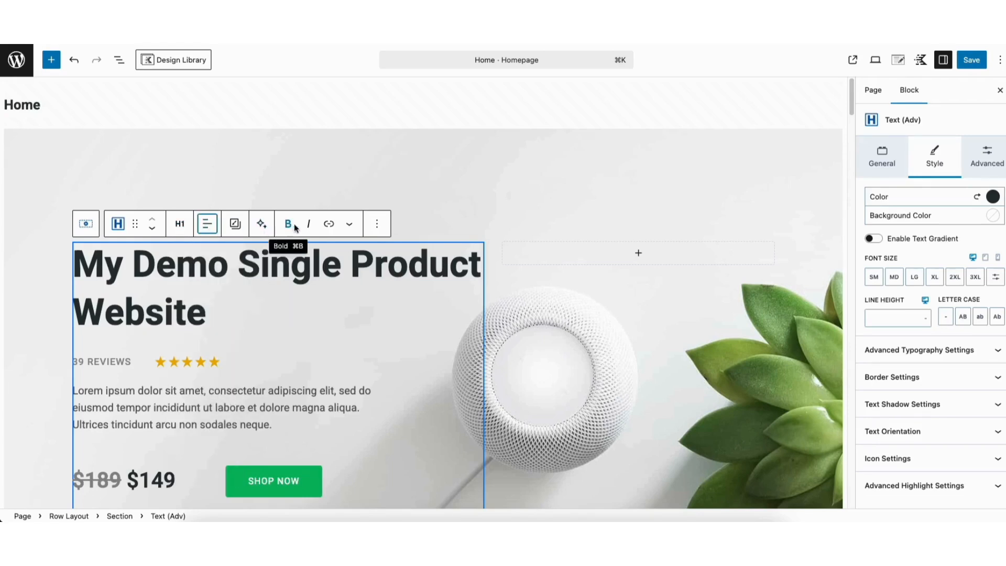
left_click(329, 224)
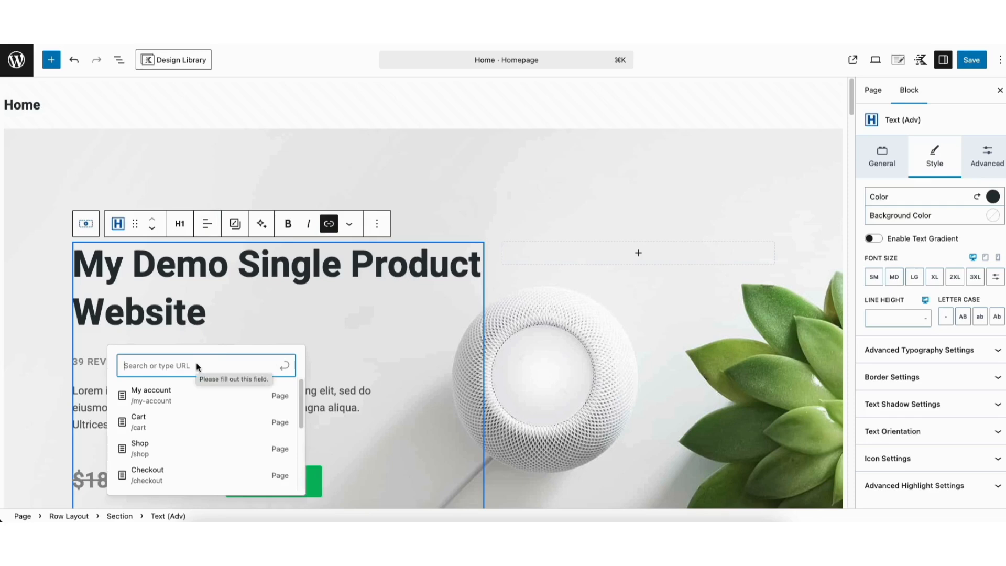
left_click(349, 227)
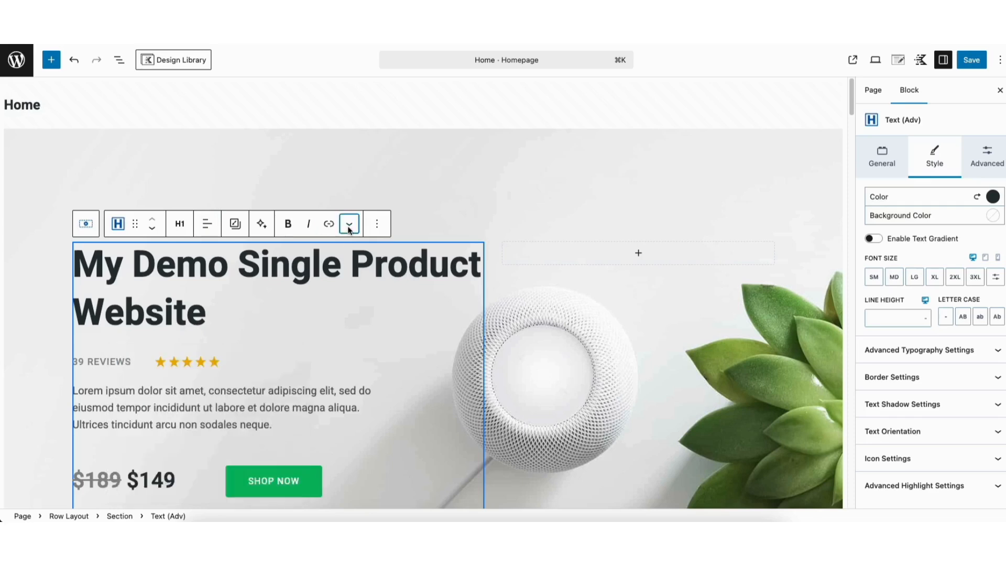
left_click(349, 226)
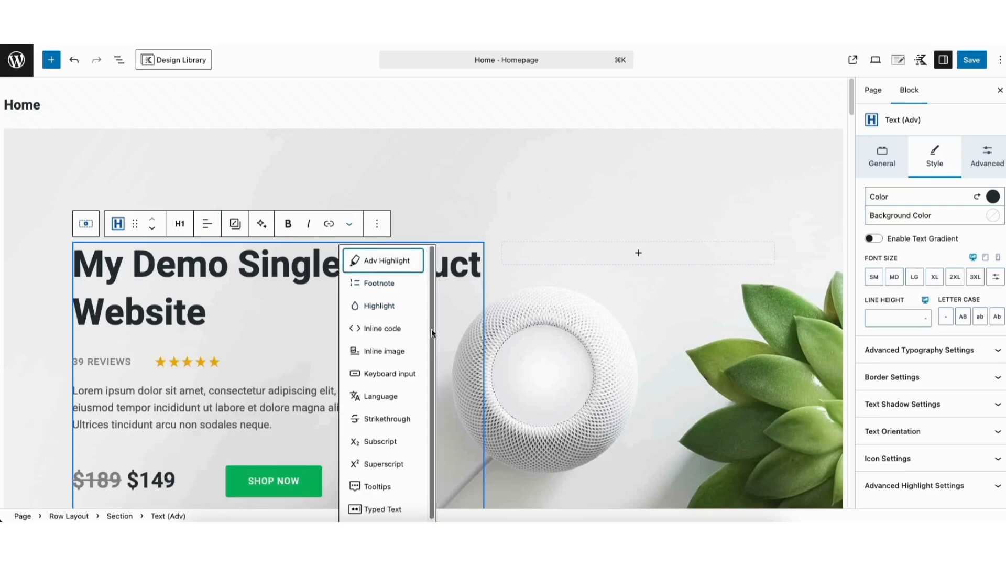
left_click(308, 306)
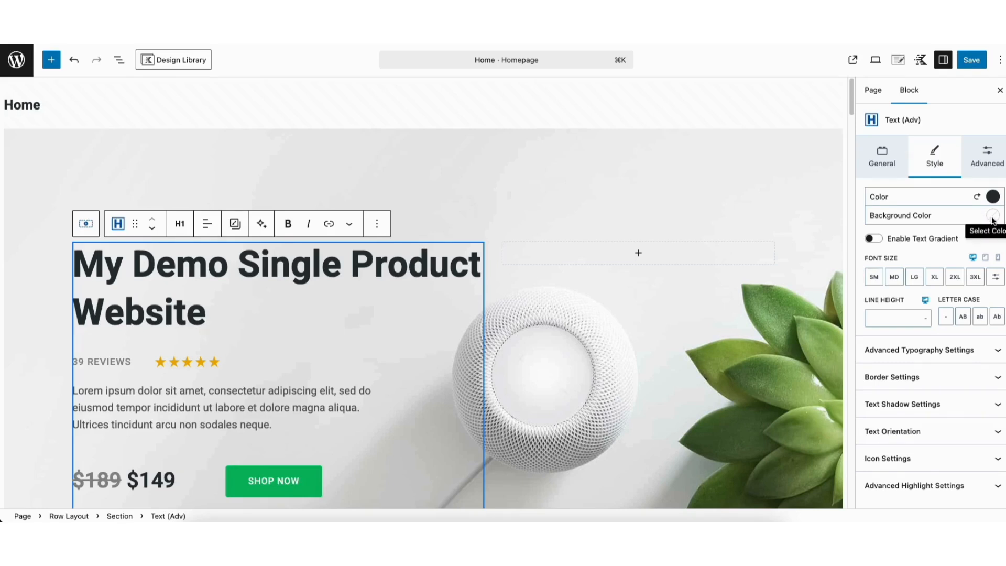
Examine the hero heading's font size and advanced typography settings, including the list of available font families.
left_click(895, 276)
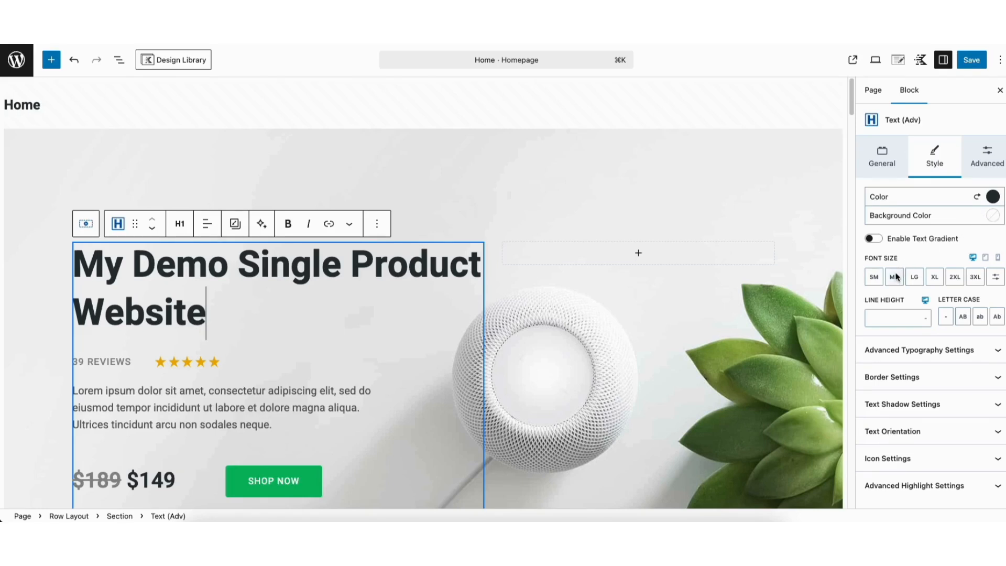
left_click(899, 350)
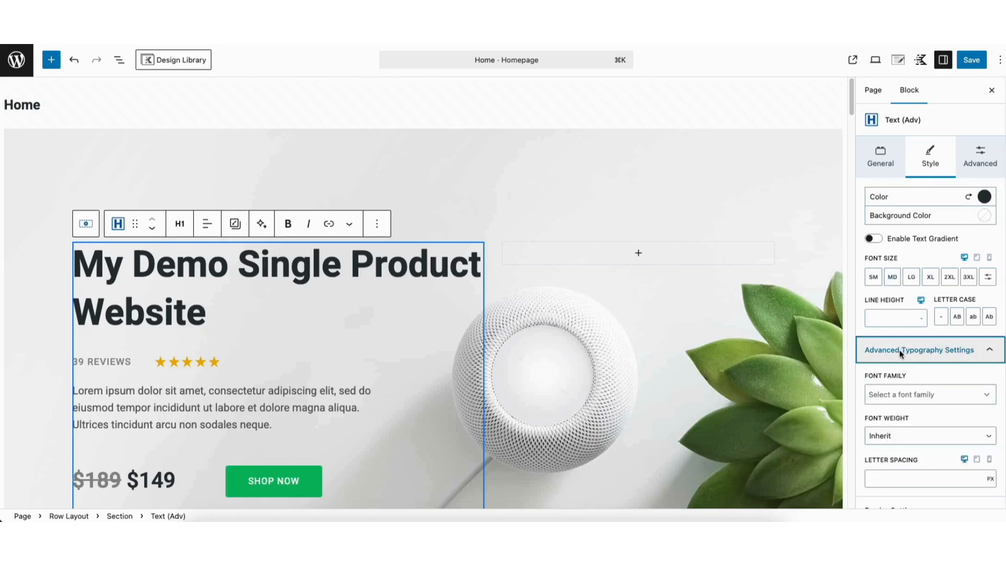
left_click(900, 395)
scroll(990, 417, "down", 5)
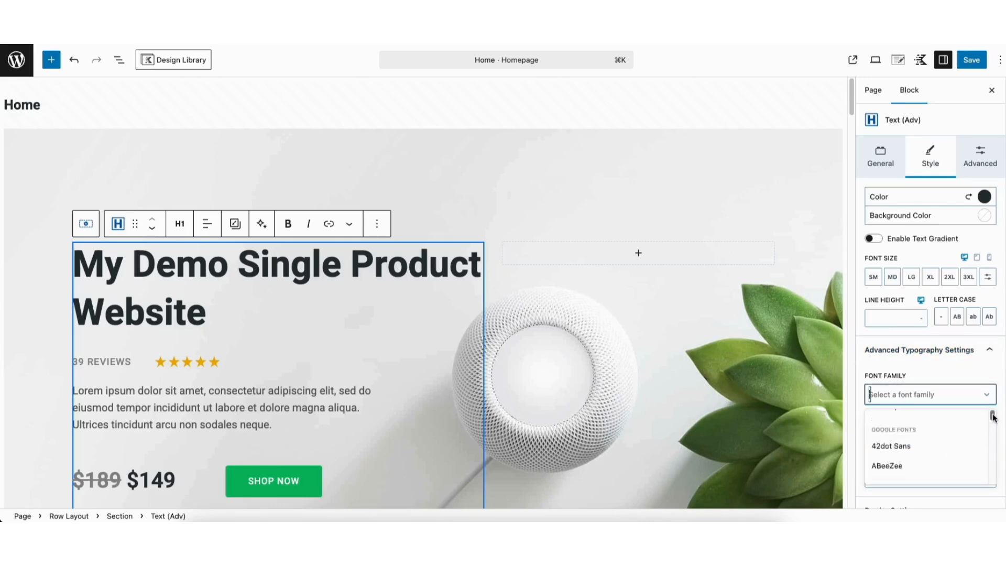
left_click(954, 370)
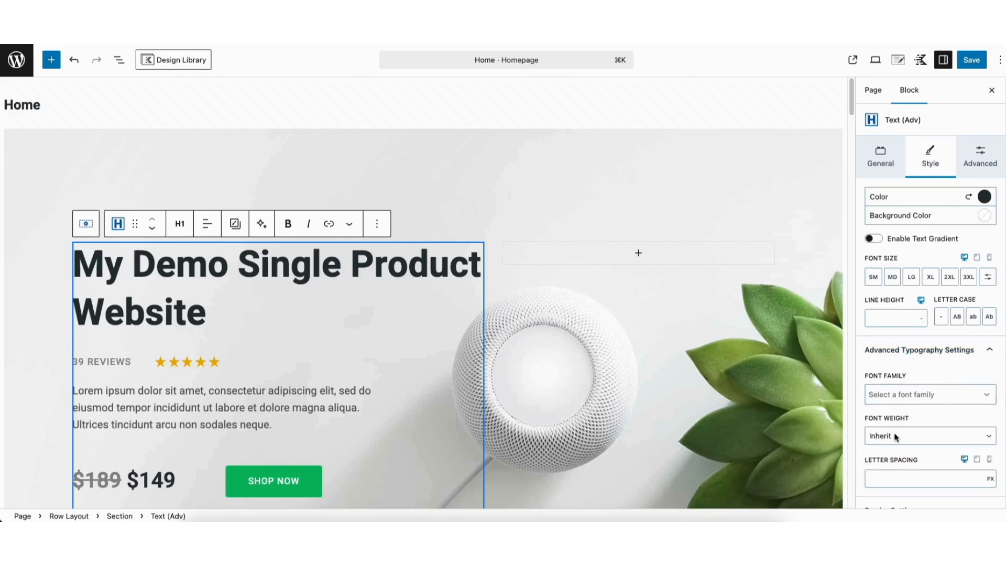
scroll(991, 424, "down", 3)
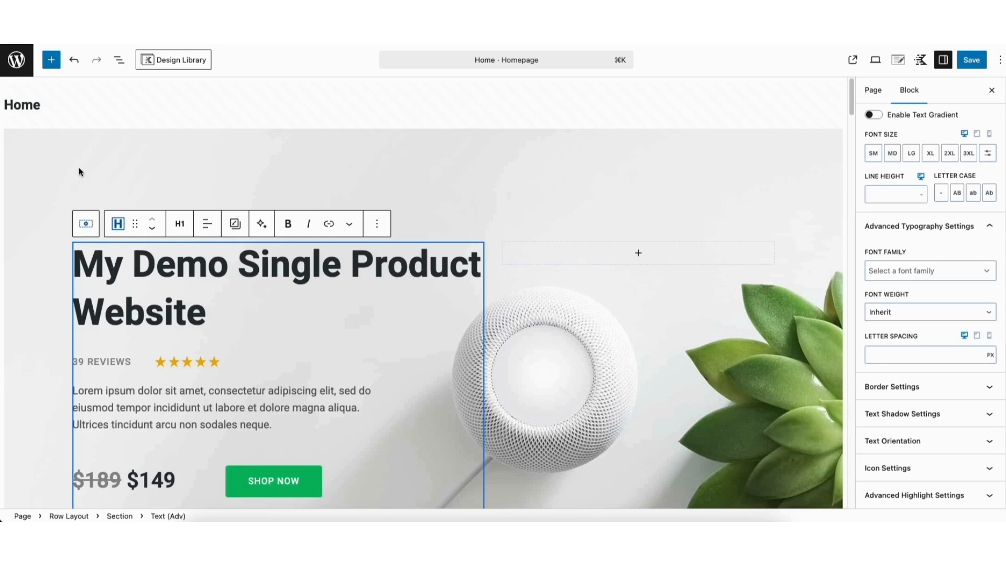
Select the hero row, expand its background overlay settings and open the media picker for the overlay image.
left_click(183, 162)
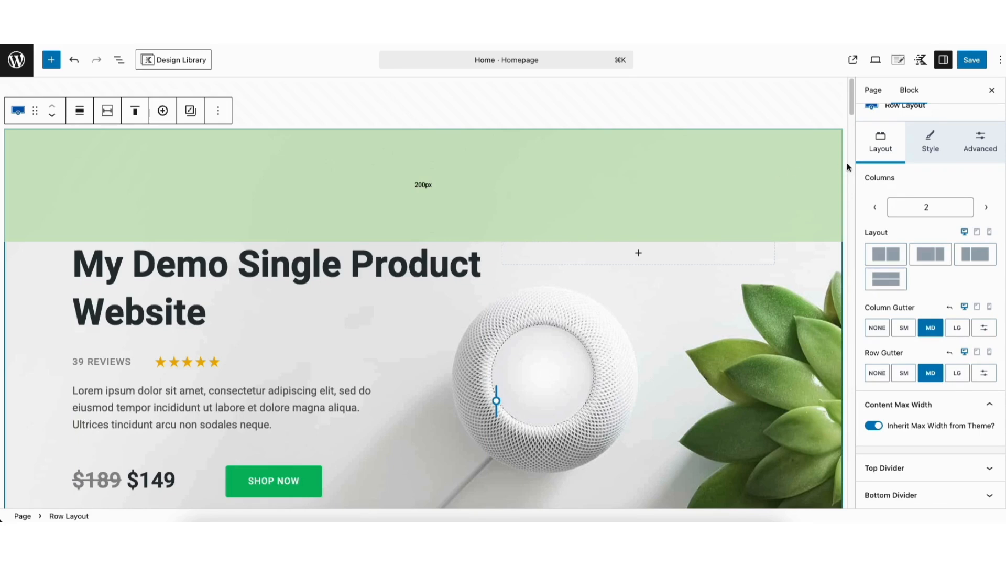
left_click(928, 145)
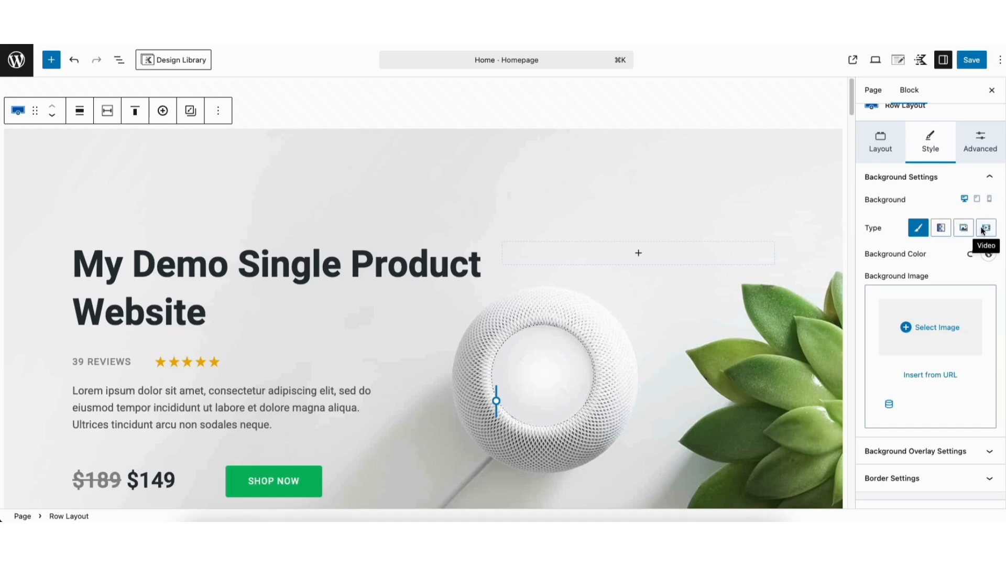
scroll(931, 304, "down", 1)
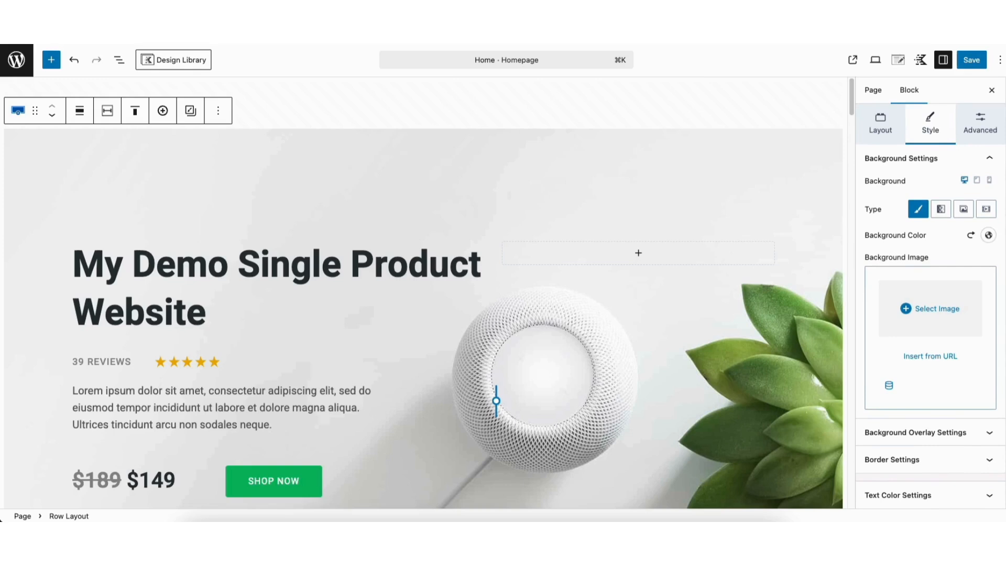
left_click(919, 433)
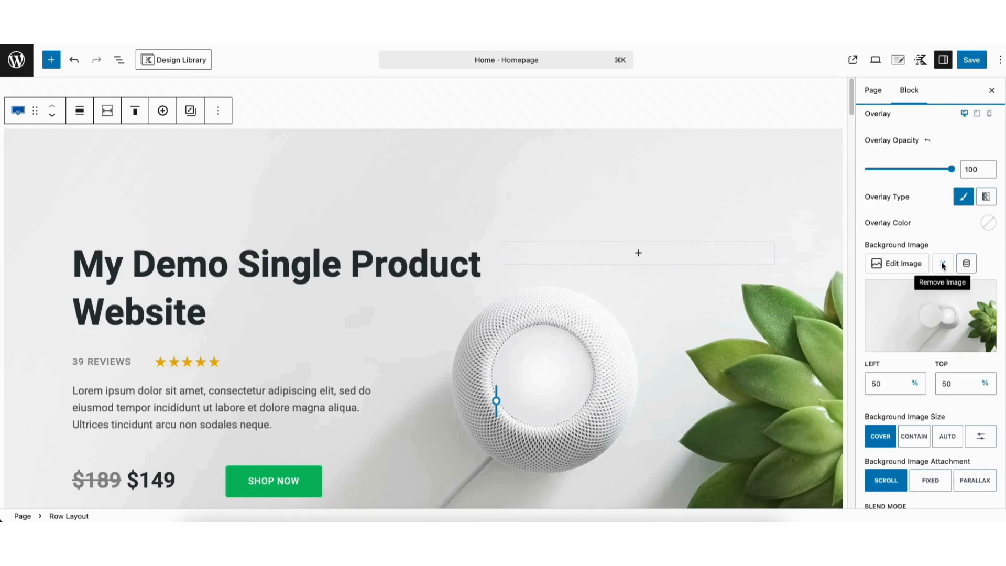
left_click(911, 267)
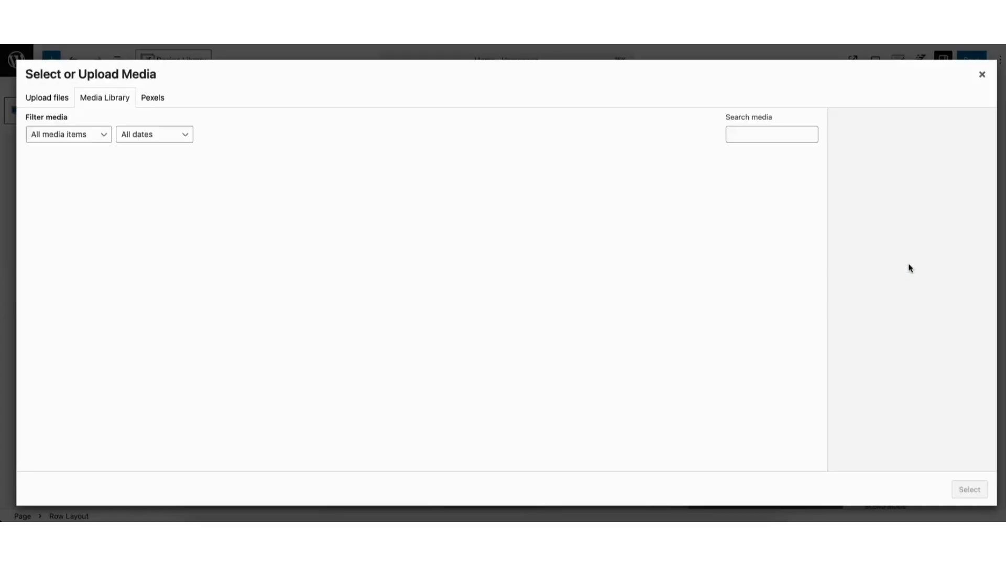
Look through the available image sources: file upload, Media Library and Pexels.
left_click(63, 103)
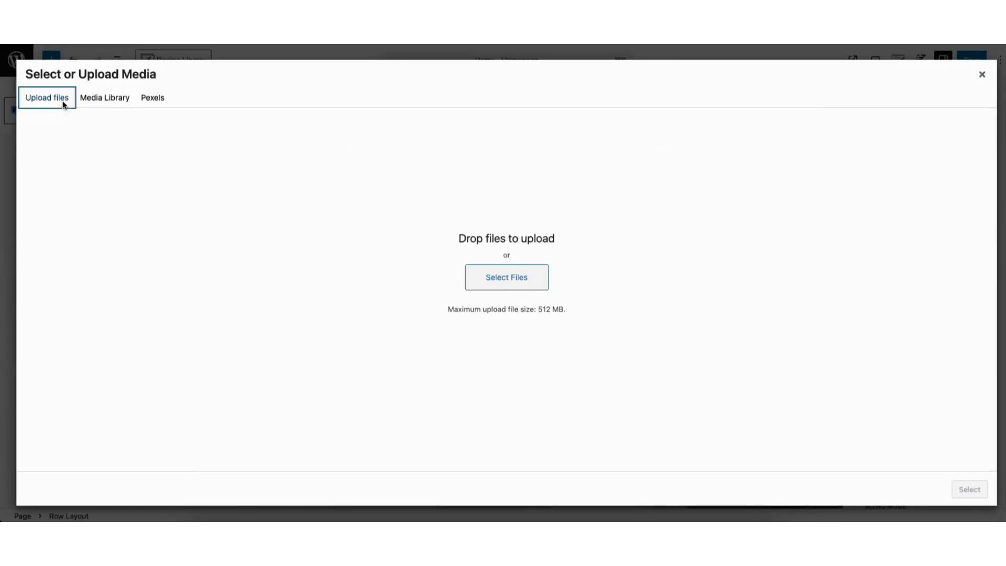
left_click(117, 102)
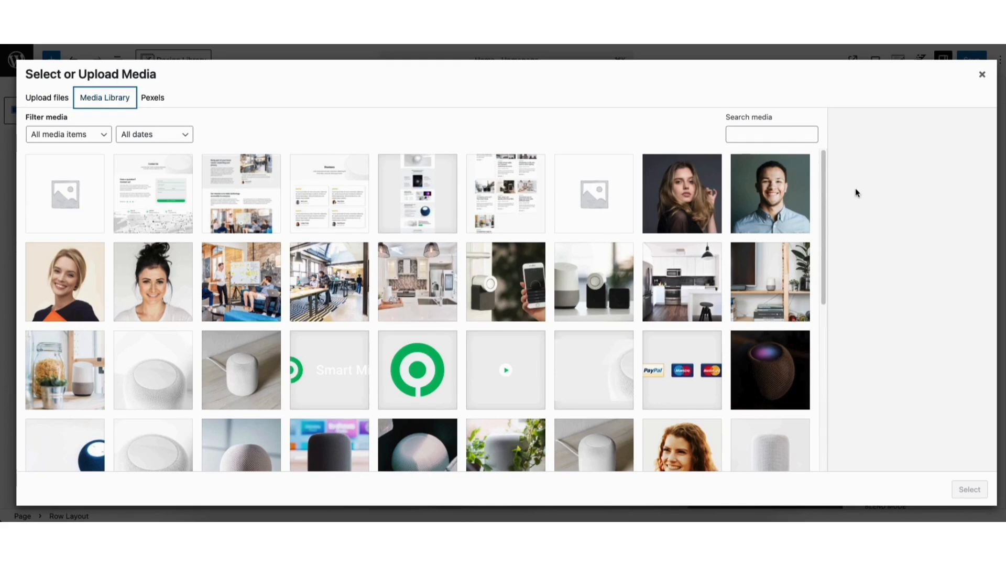
left_click_drag(826, 173, 811, 341)
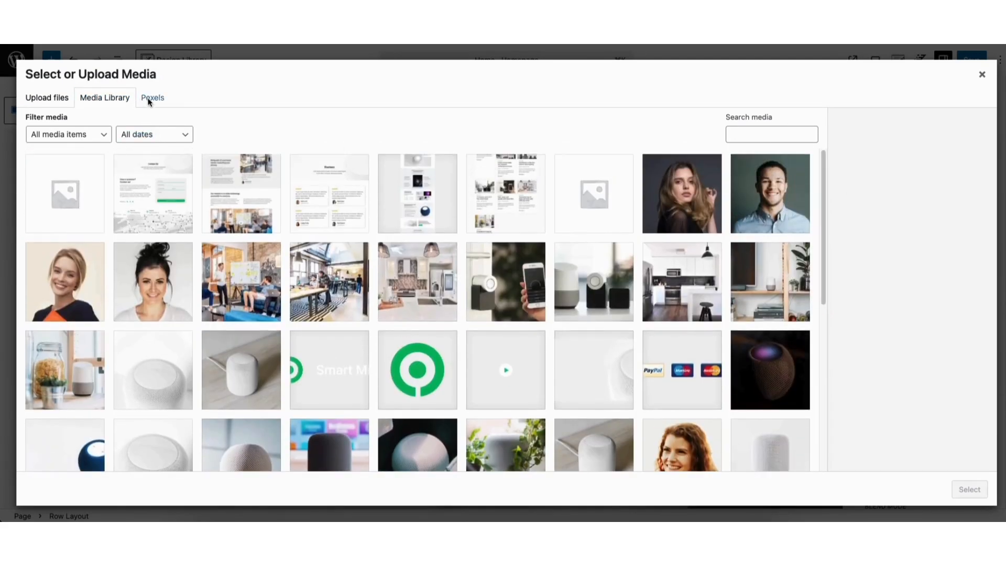
left_click(149, 99)
left_click(162, 126)
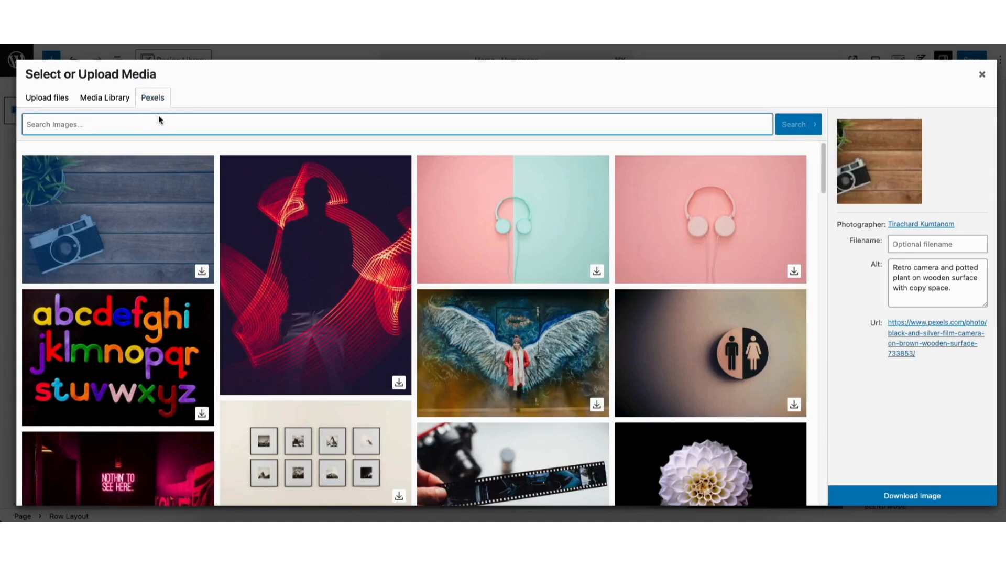
left_click(112, 102)
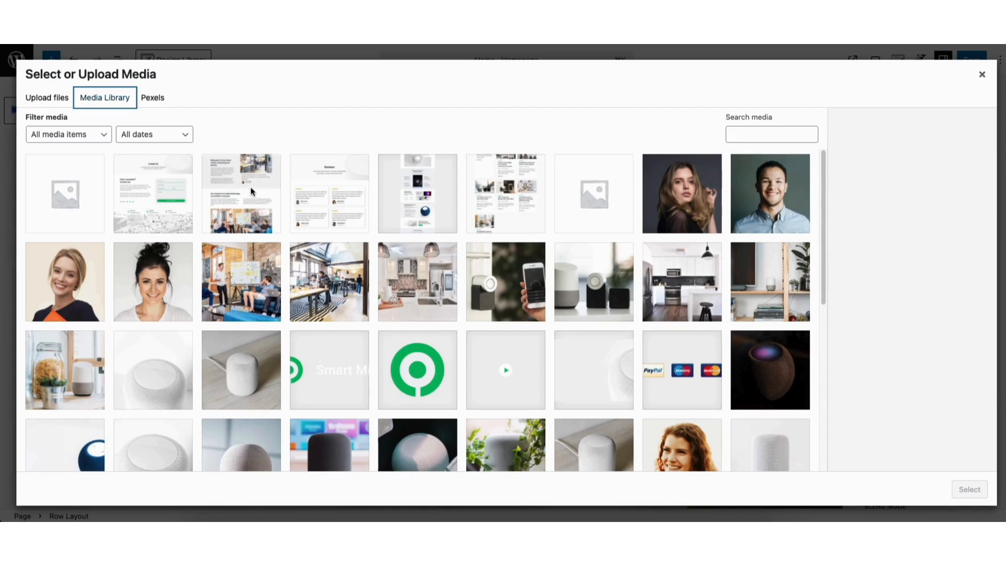
Set the hero row's overlay image to the white speaker photo with the green plant from the Media Library.
left_click(593, 370)
scroll(824, 238, "down", 3)
left_click_drag(824, 238, 825, 278)
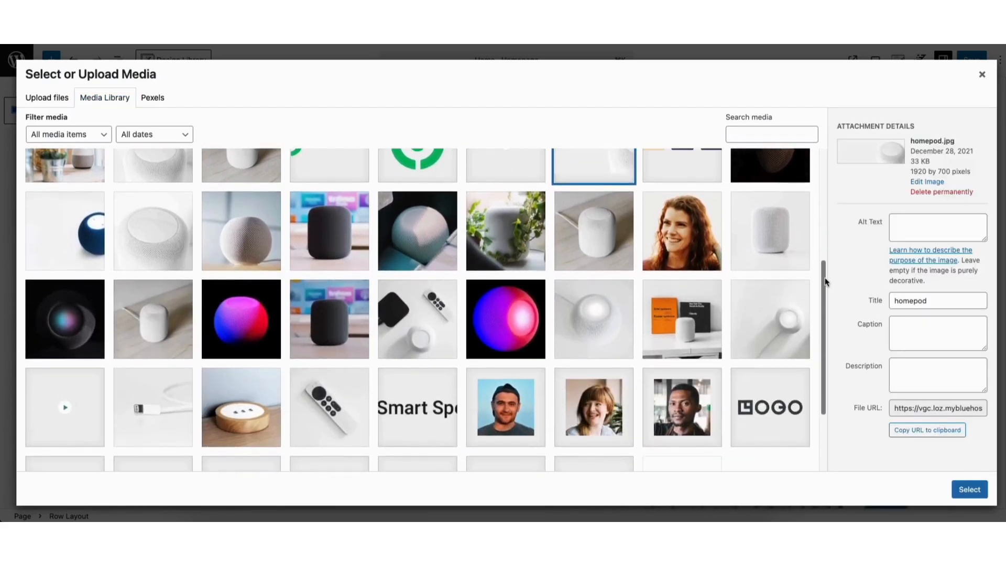
left_click(762, 315)
left_click(955, 486)
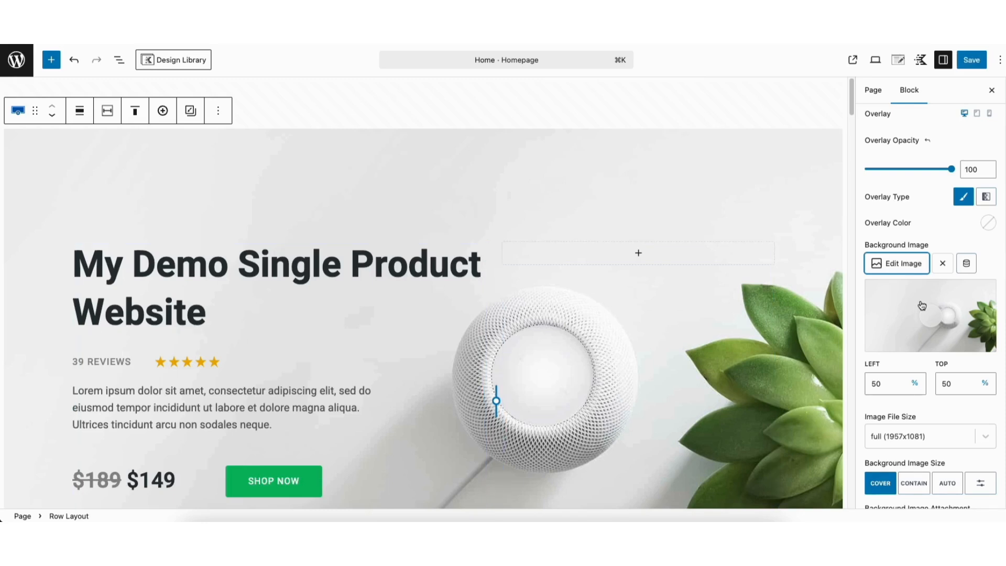
Remove the hero row's overlay image and set homepod.jpg from the Media Library as its background image.
left_click(942, 264)
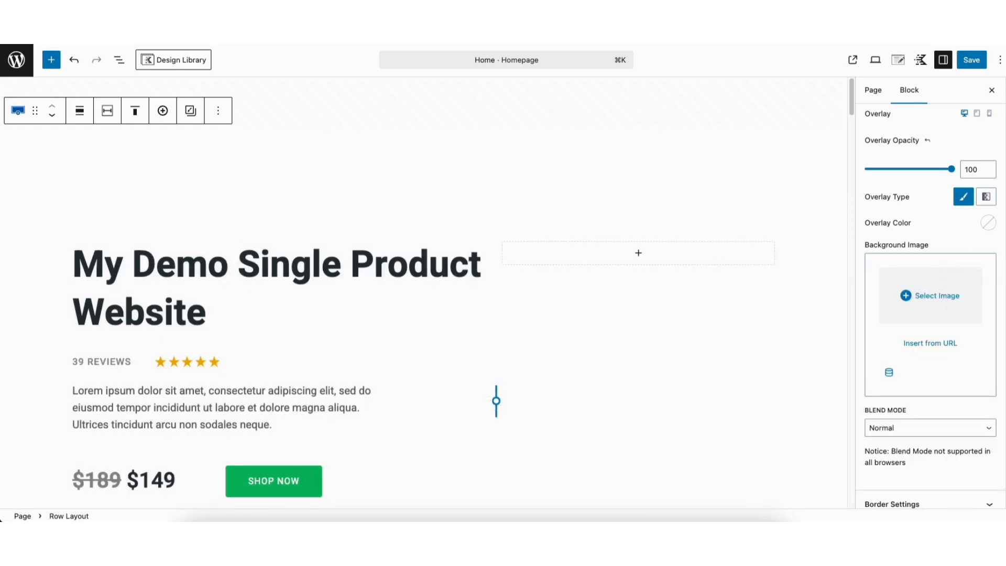
scroll(998, 89, "up", 8)
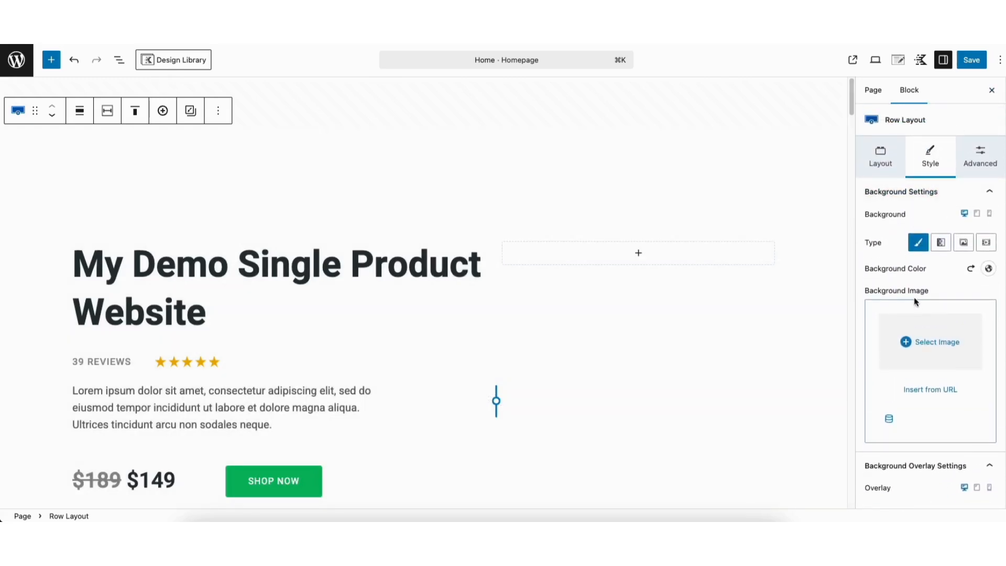
left_click(924, 343)
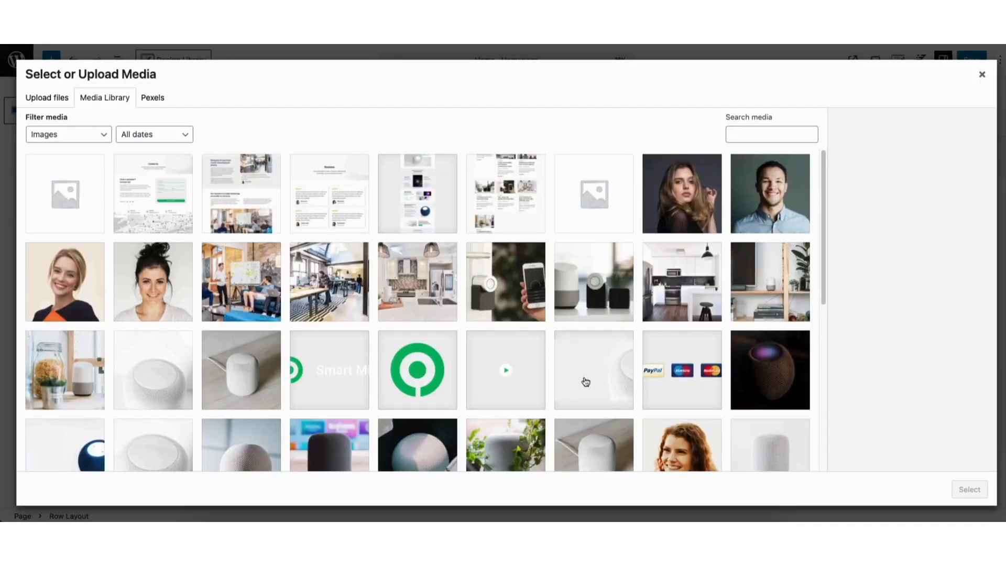
left_click(586, 382)
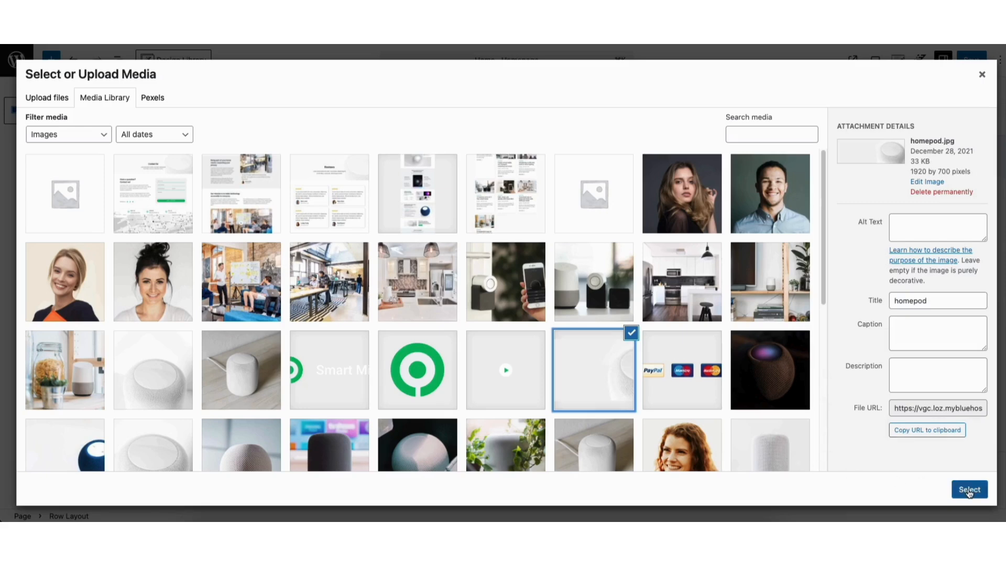
left_click(966, 489)
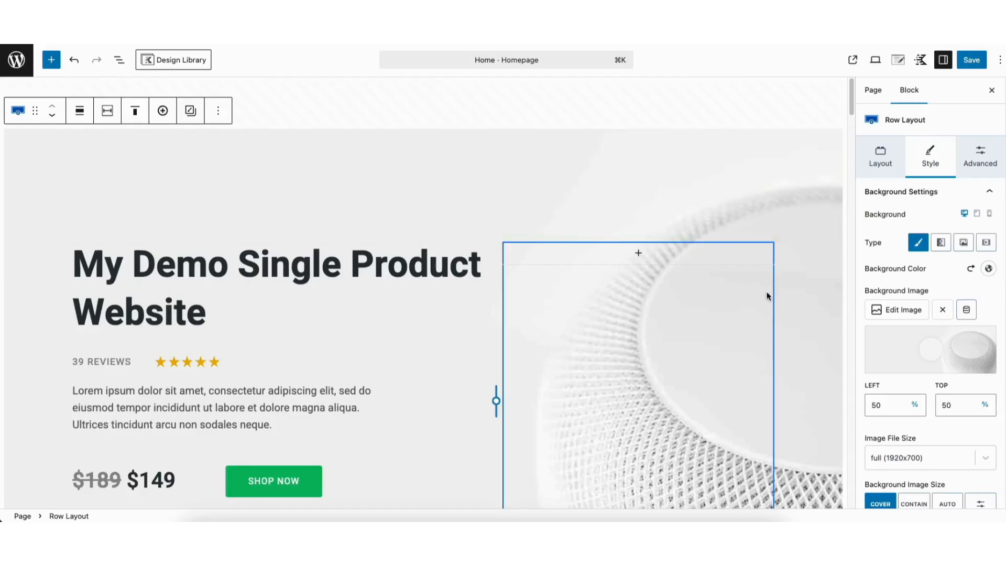
Set the hero row's overlay color to black and its overlay opacity to 0.
scroll(930, 313, "down", 5)
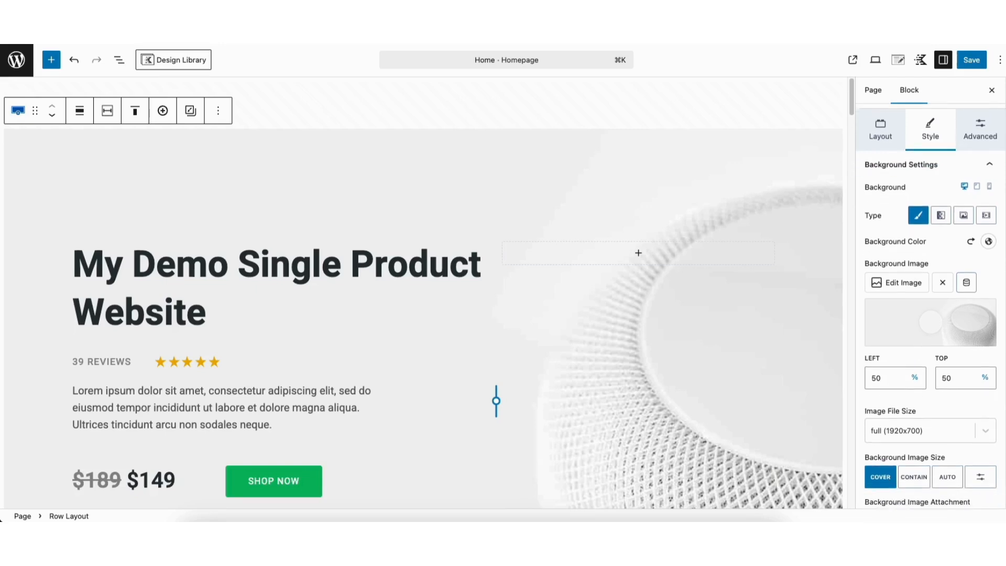
scroll(928, 226, "down", 2)
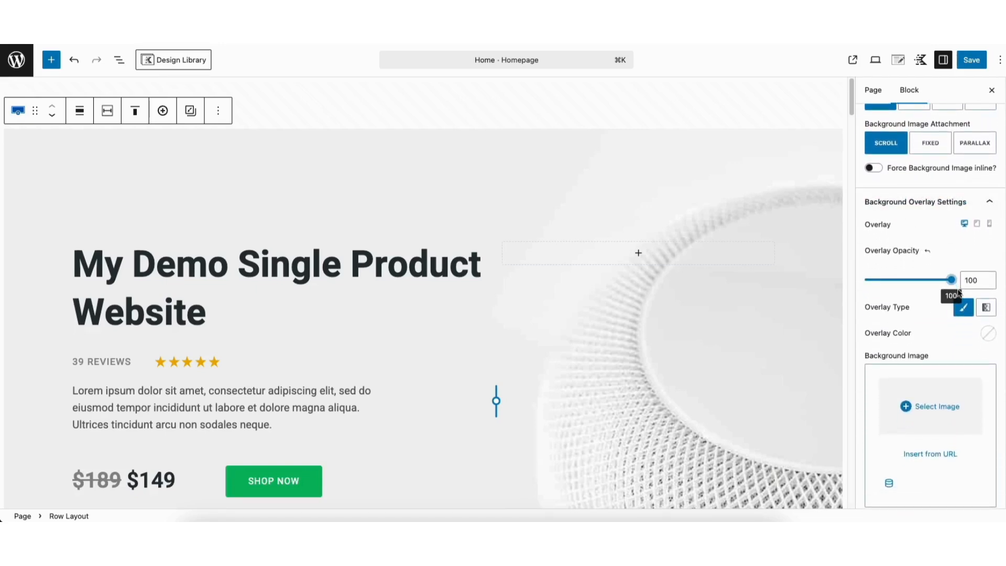
left_click(986, 339)
left_click_drag(941, 218, 822, 235)
left_click(855, 357)
scroll(874, 335, "down", 1)
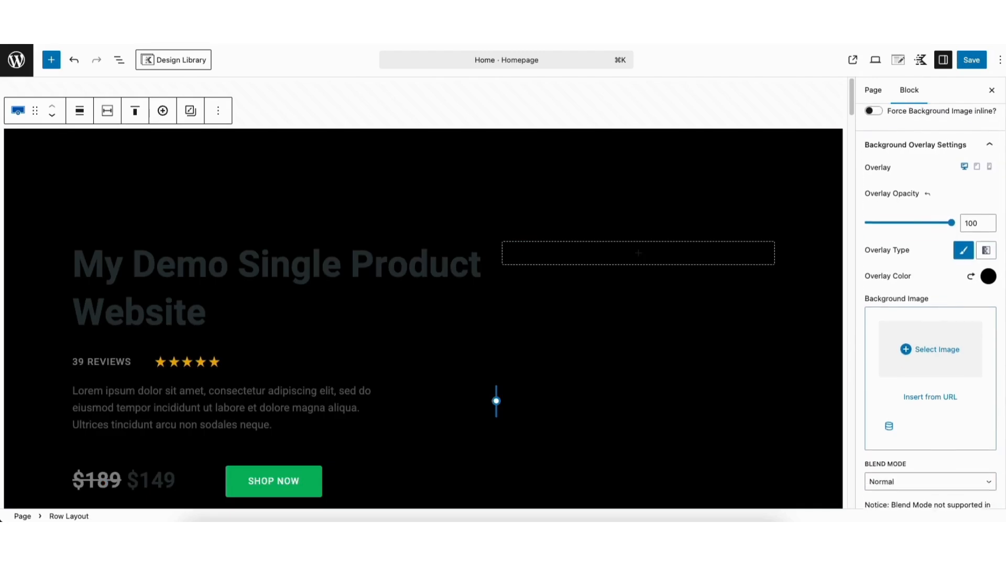
left_click_drag(950, 212, 856, 224)
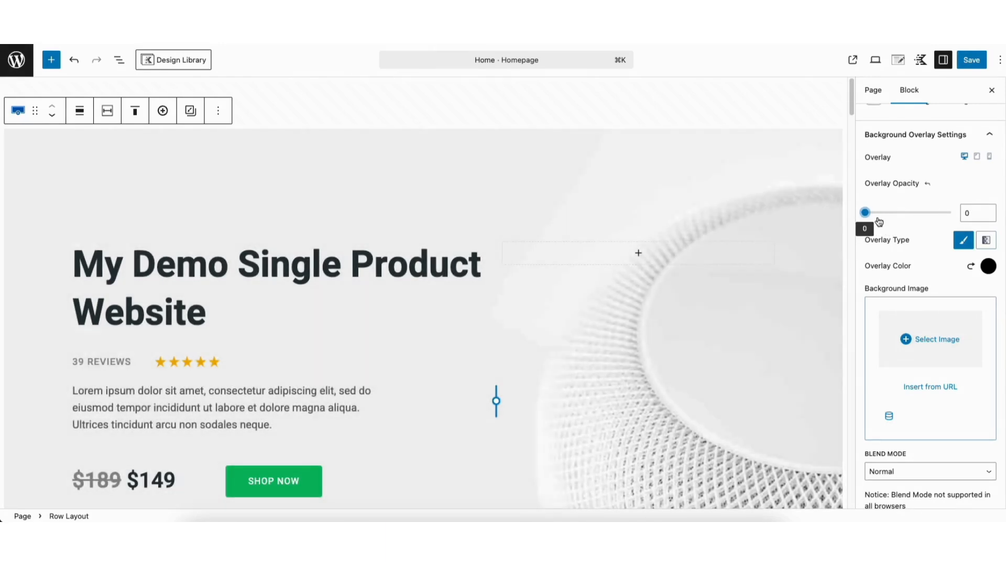
Remove the hero row's background image and add an Image block with product-3.jpg from the Media Library in the empty column.
scroll(879, 222, "up", 8)
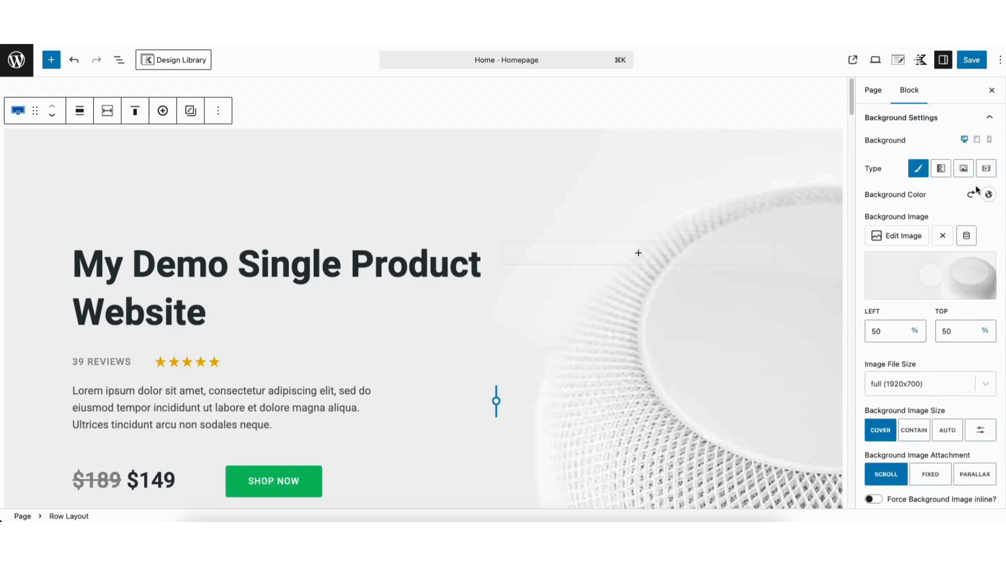
left_click(942, 237)
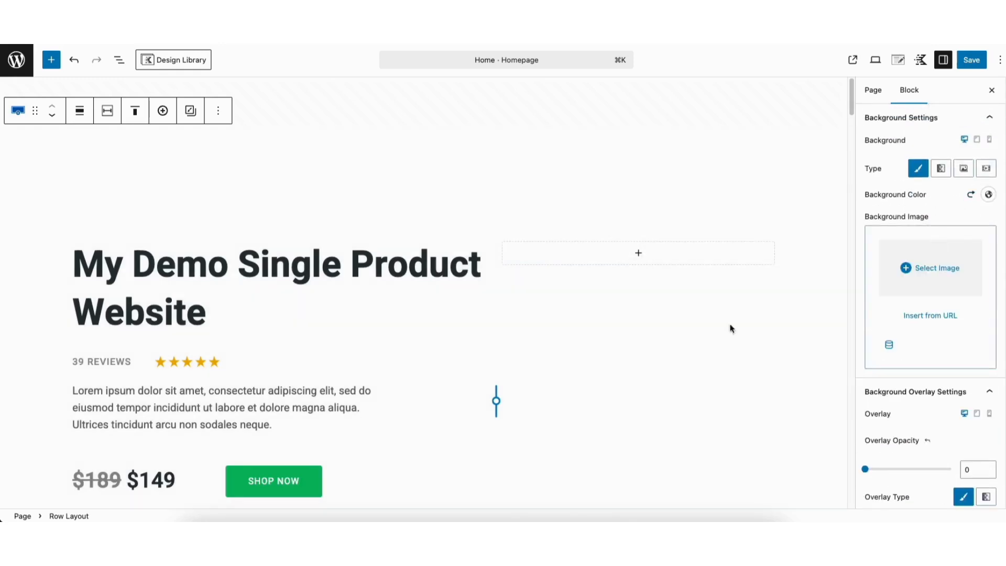
left_click(638, 254)
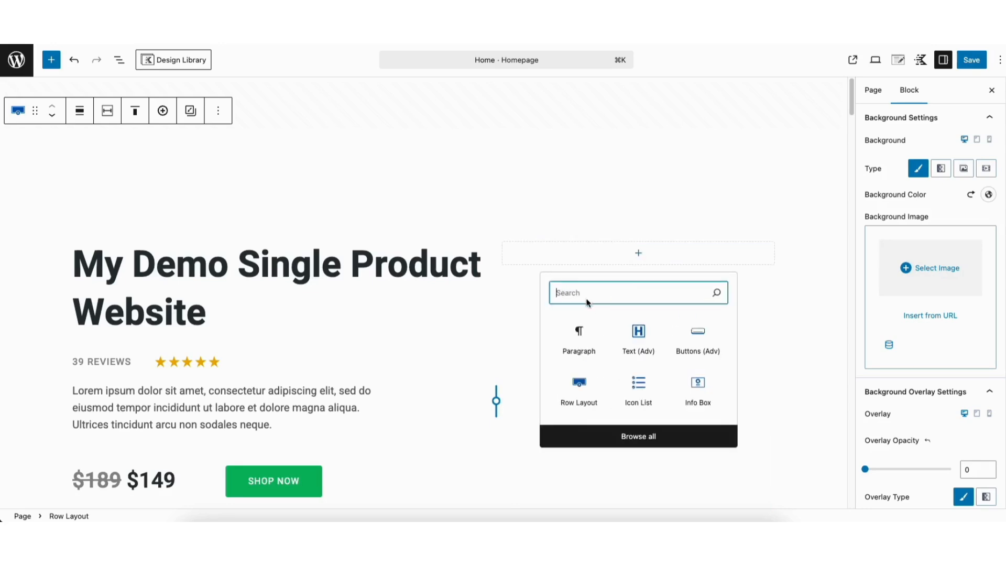
type("image")
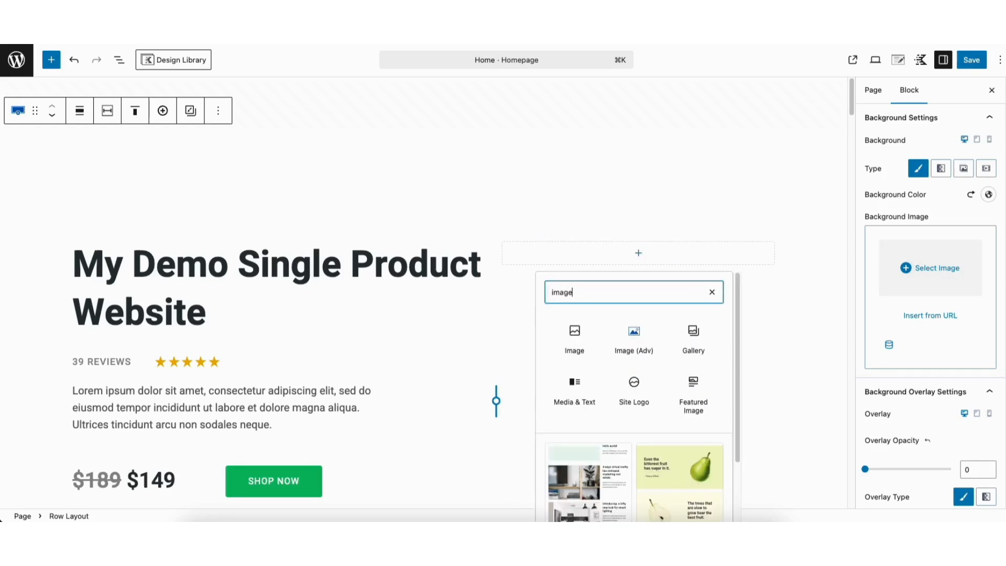
left_click(576, 342)
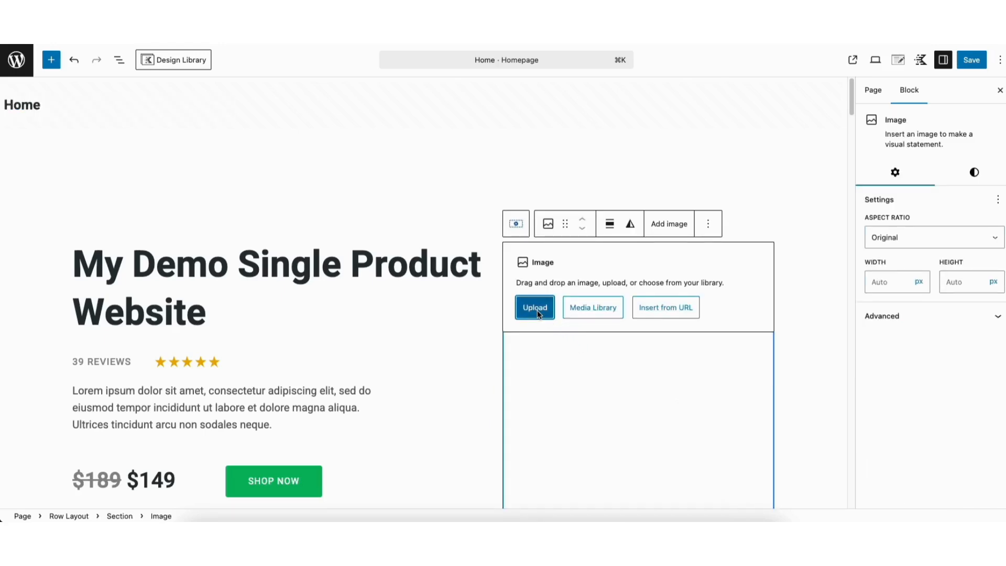
left_click(588, 312)
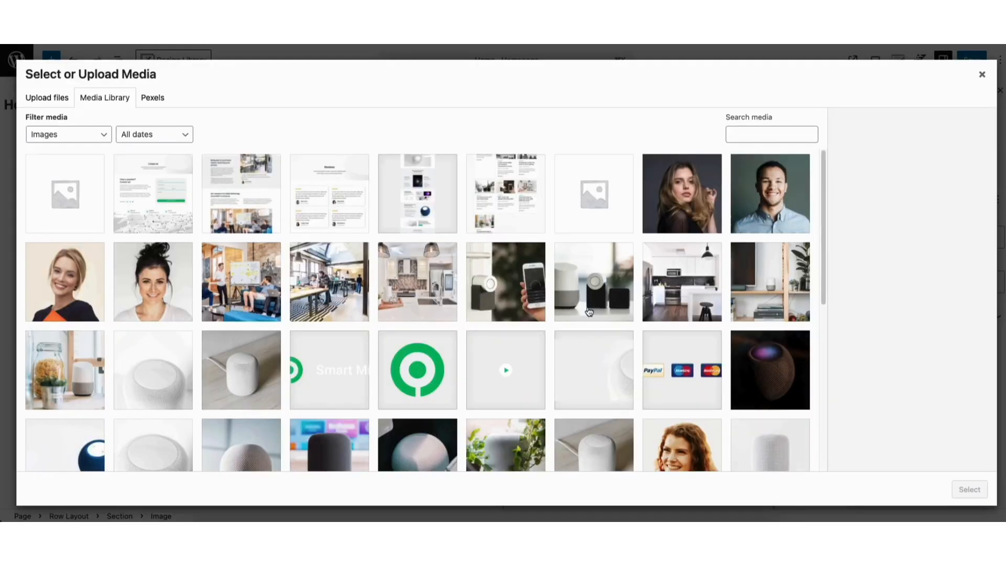
left_click(229, 373)
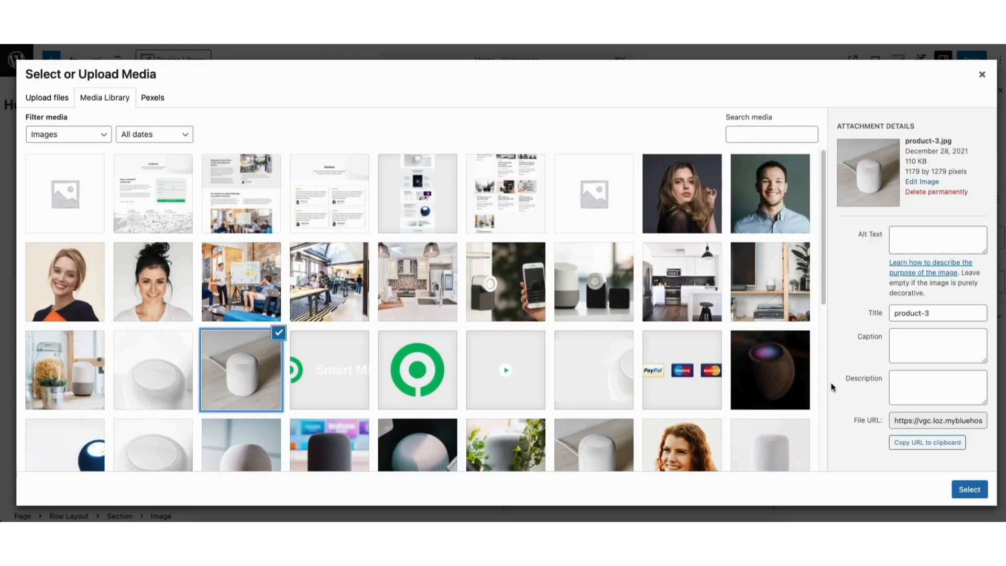
left_click(969, 489)
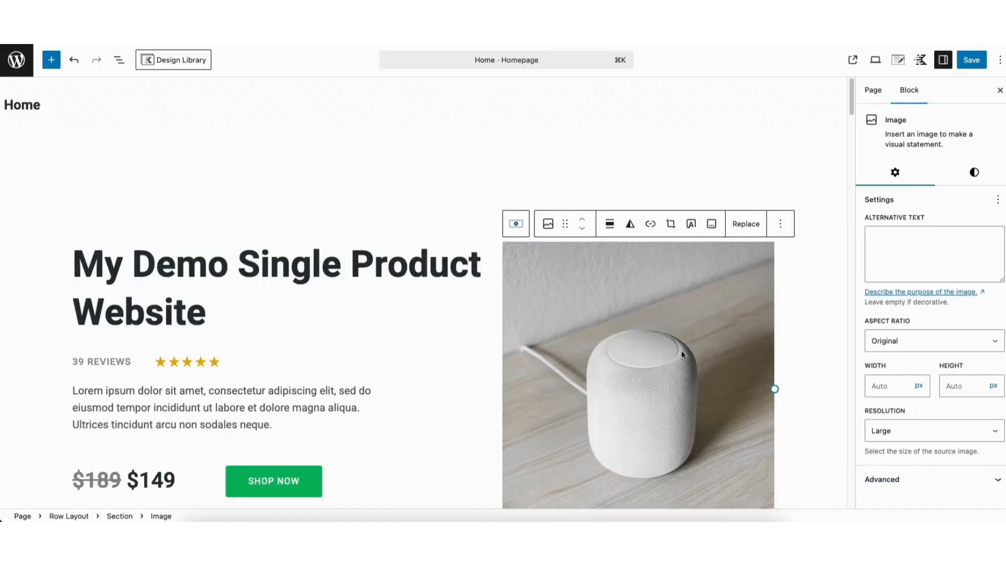
Select the hero's SHOP NOW button text and examine its formatting and link options, including the link target settings.
left_click_drag(851, 92, 852, 104)
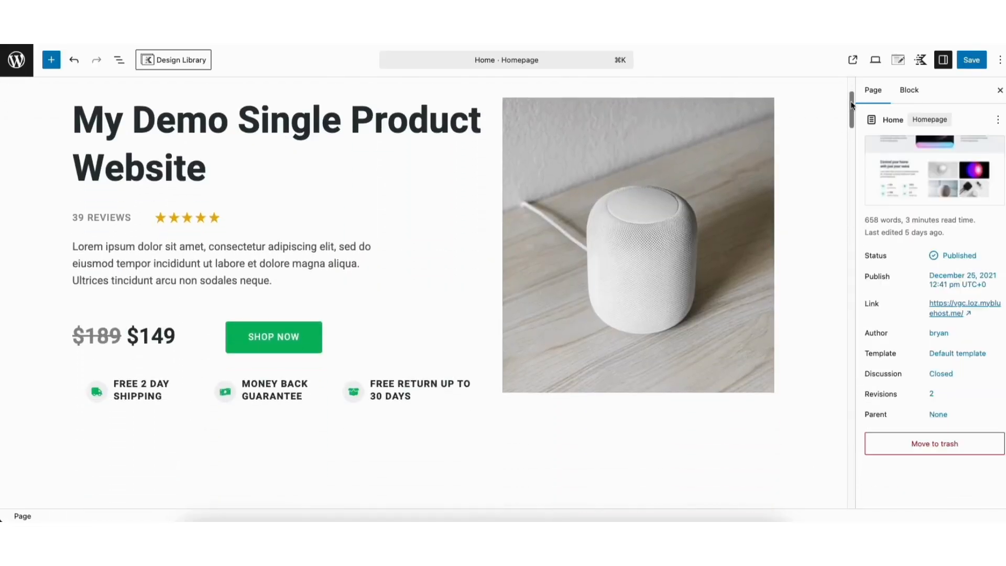
left_click(245, 345)
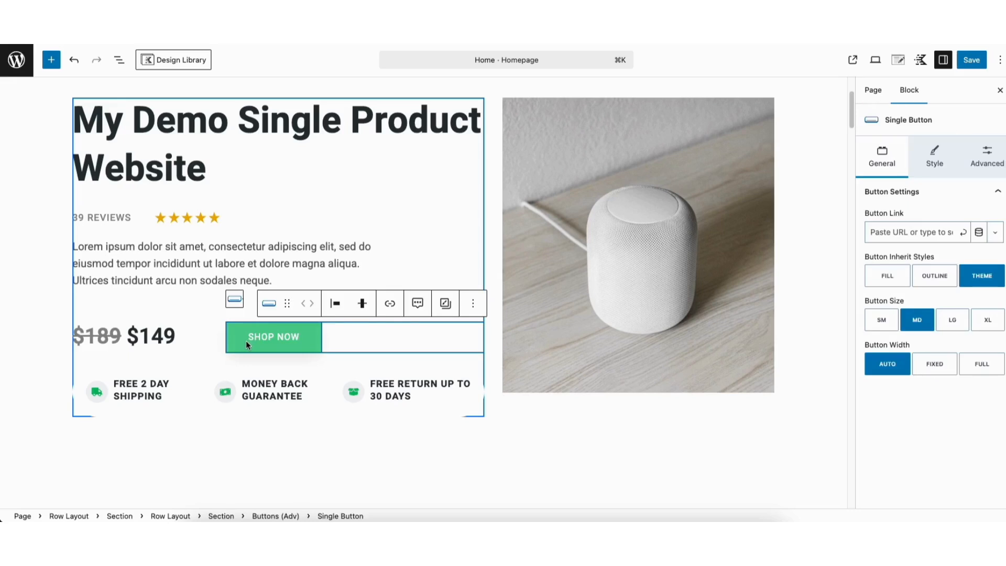
double_click(249, 338)
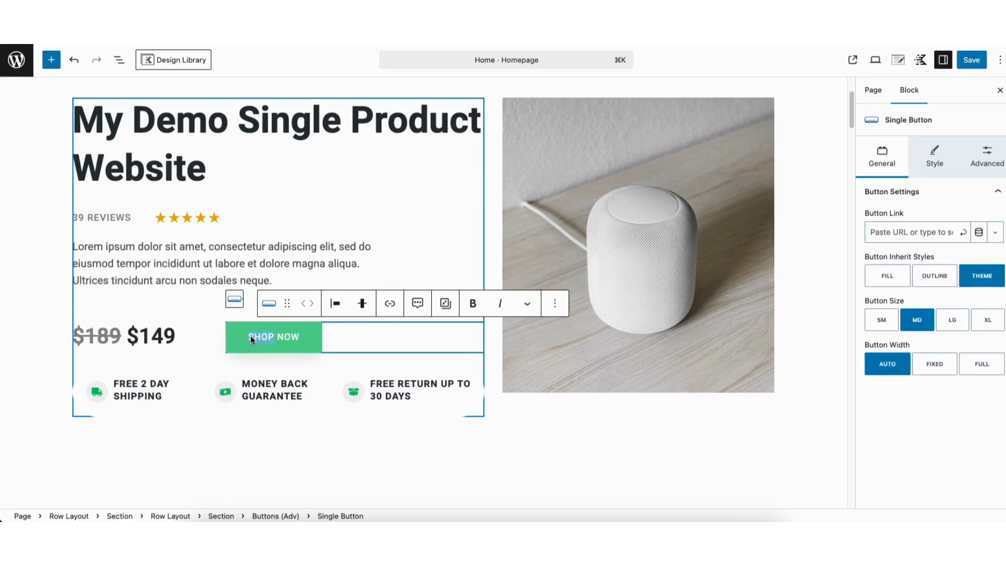
left_click(289, 337)
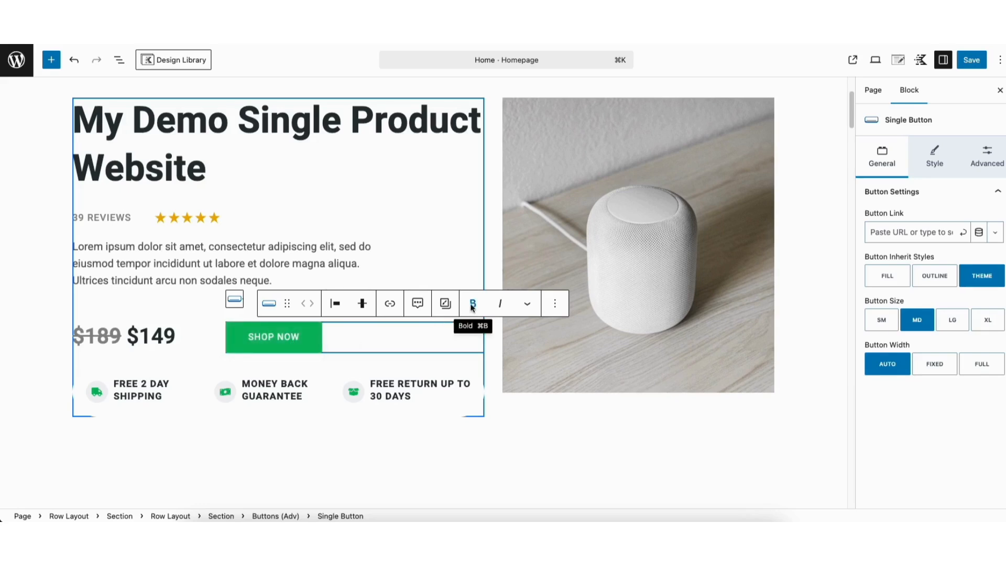
left_click(389, 303)
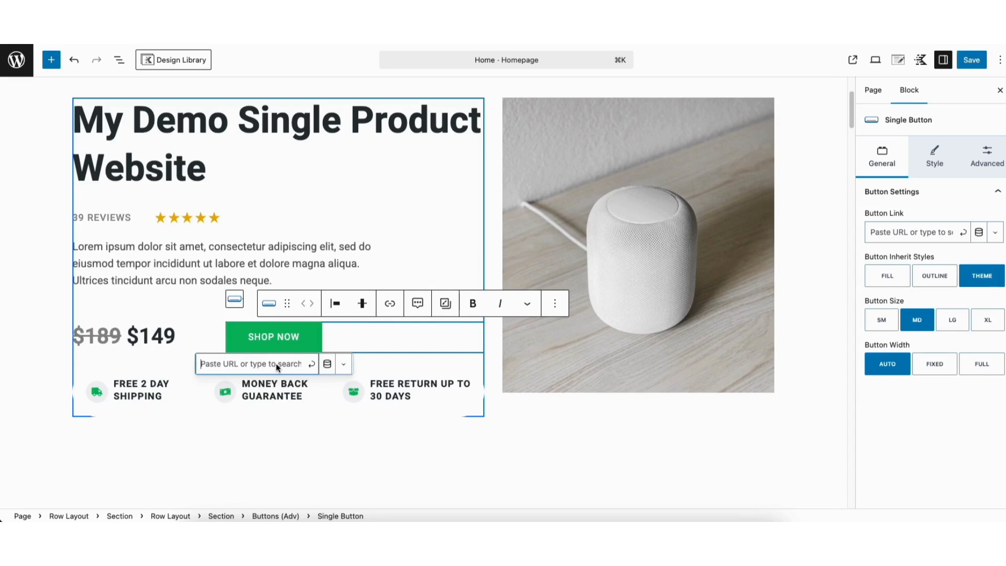
left_click(343, 365)
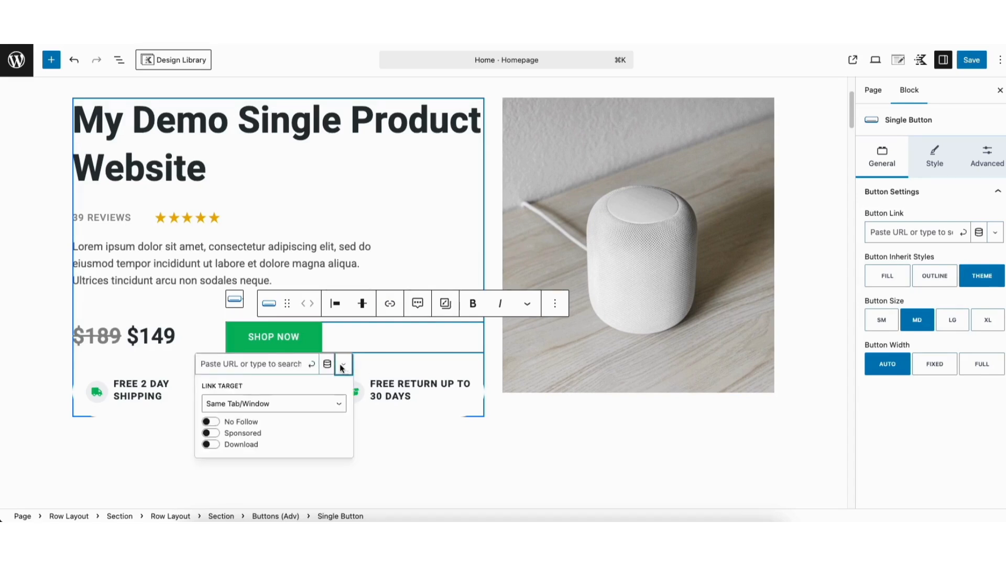
Review the SHOP NOW button's link target choices and its normal and hover style settings.
left_click(257, 404)
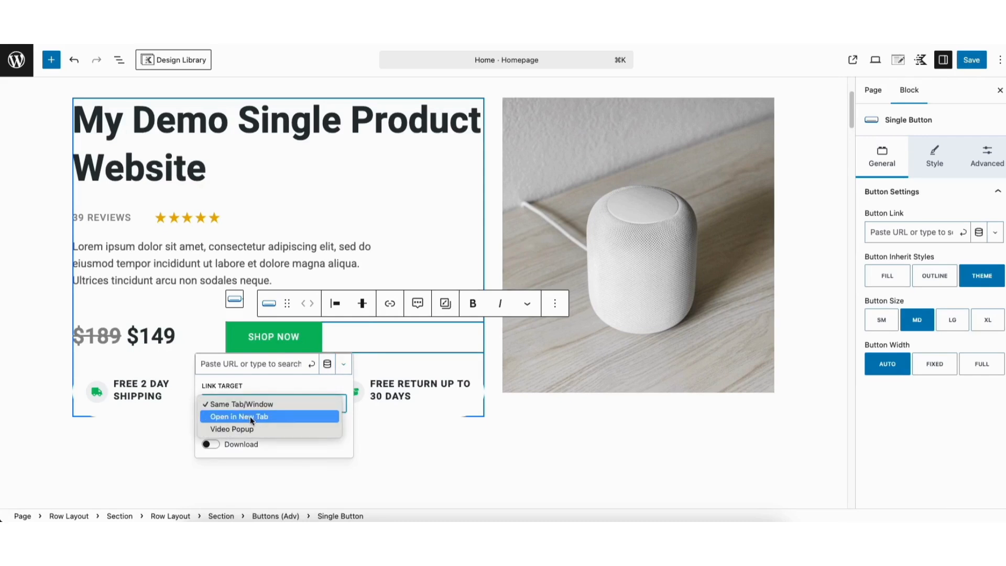
left_click(248, 406)
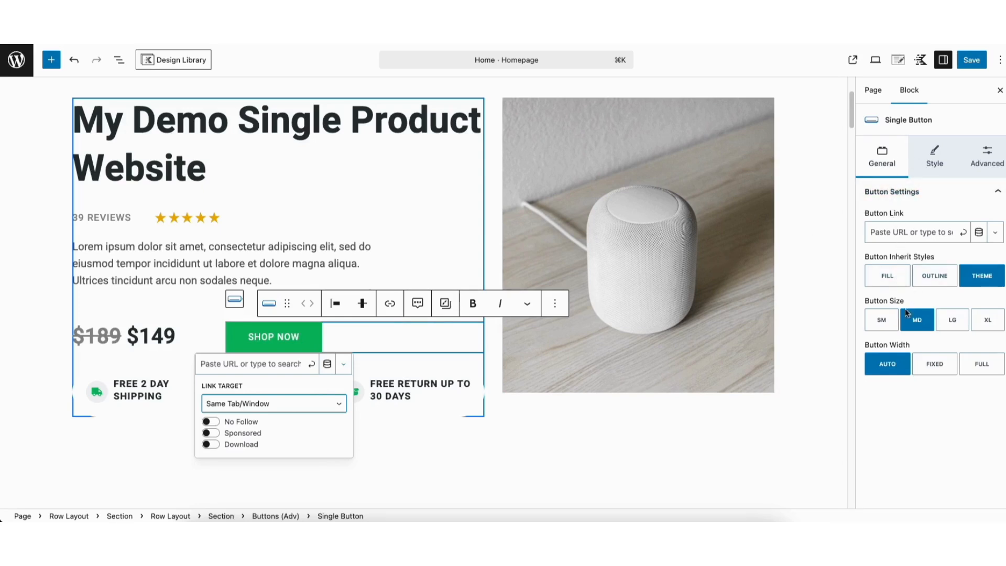
left_click(932, 164)
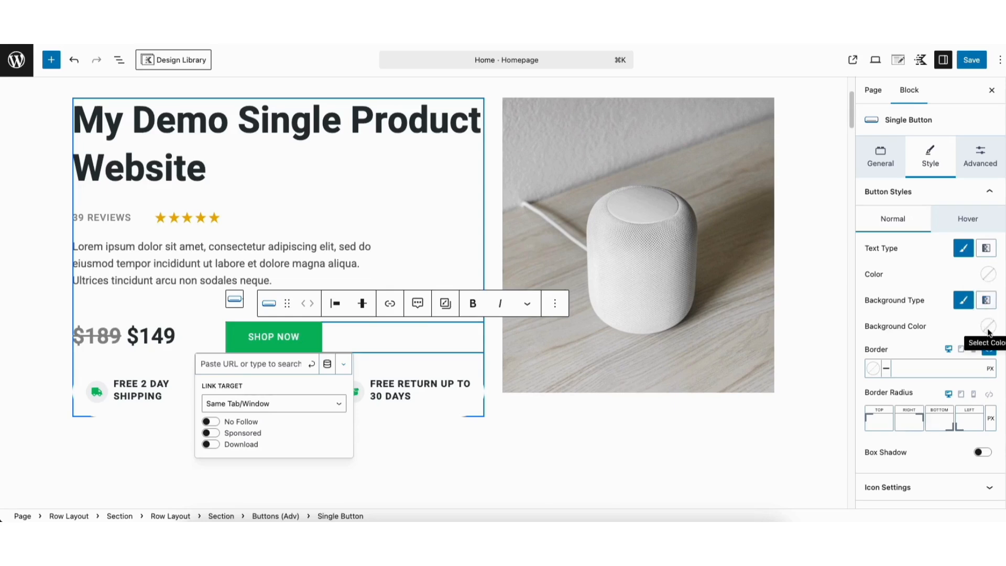
left_click(974, 225)
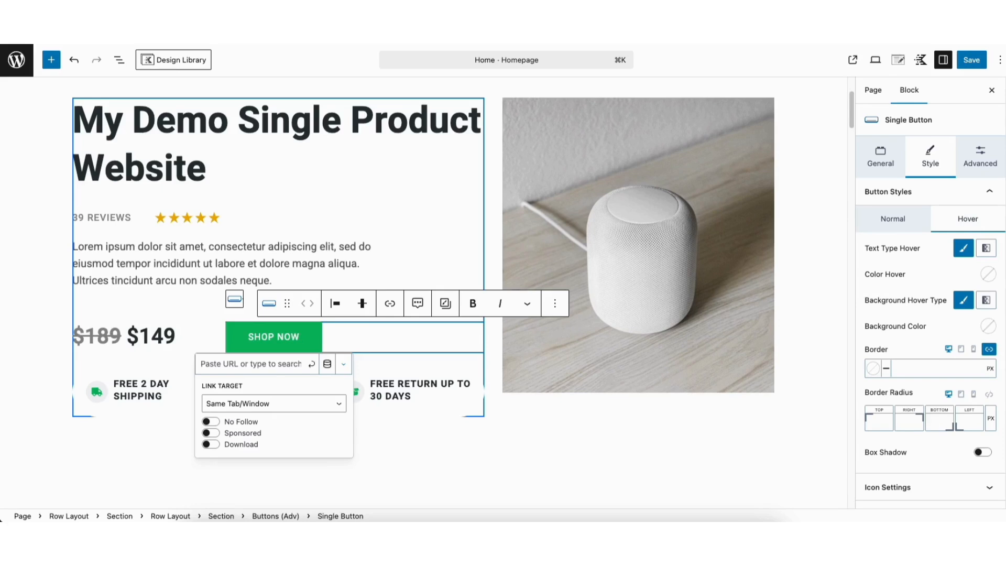
scroll(885, 461, "down", 2)
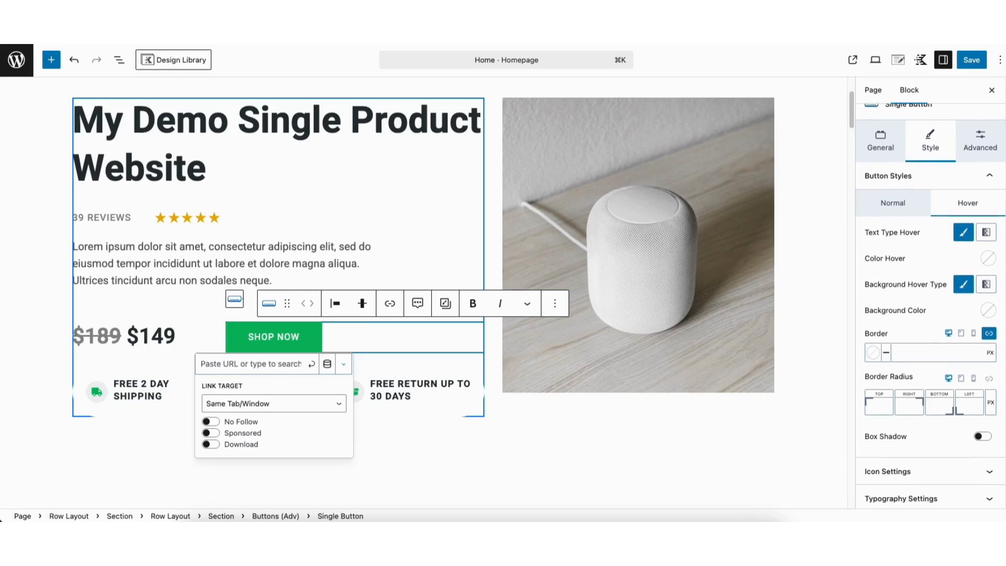
Examine the SHOP NOW button's icon settings and browse the available icons.
left_click(883, 469)
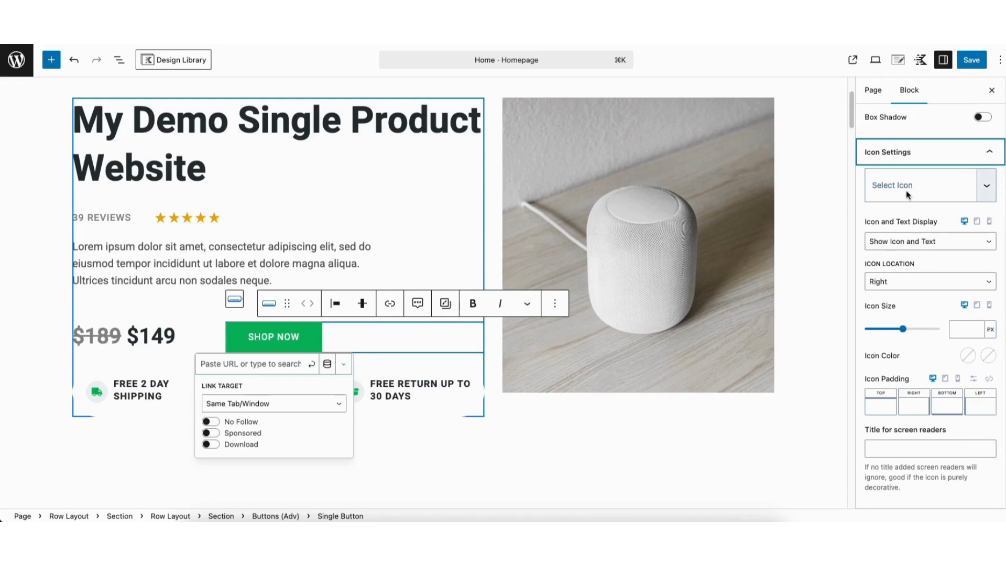
left_click(905, 189)
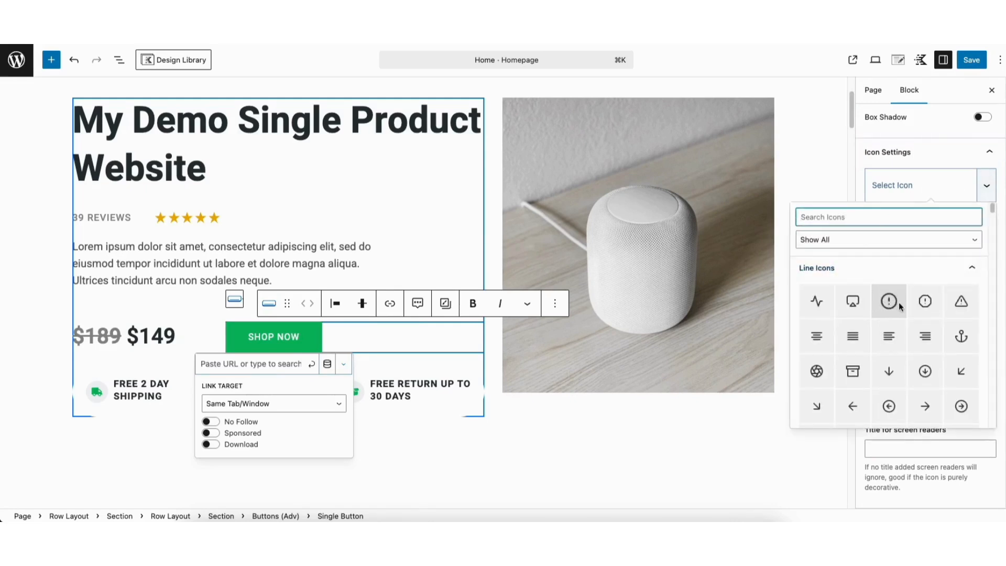
left_click_drag(991, 208, 991, 223)
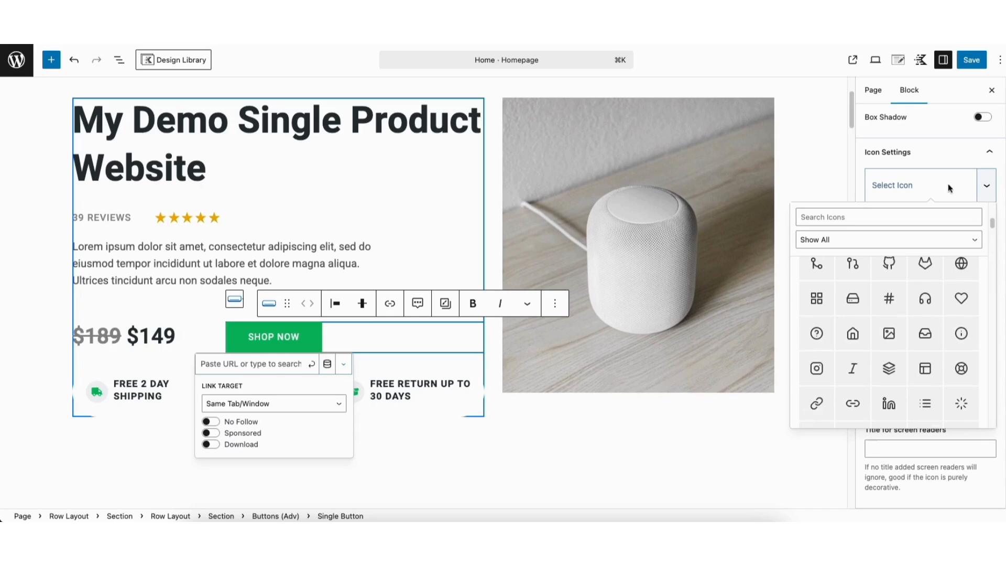
left_click(928, 158)
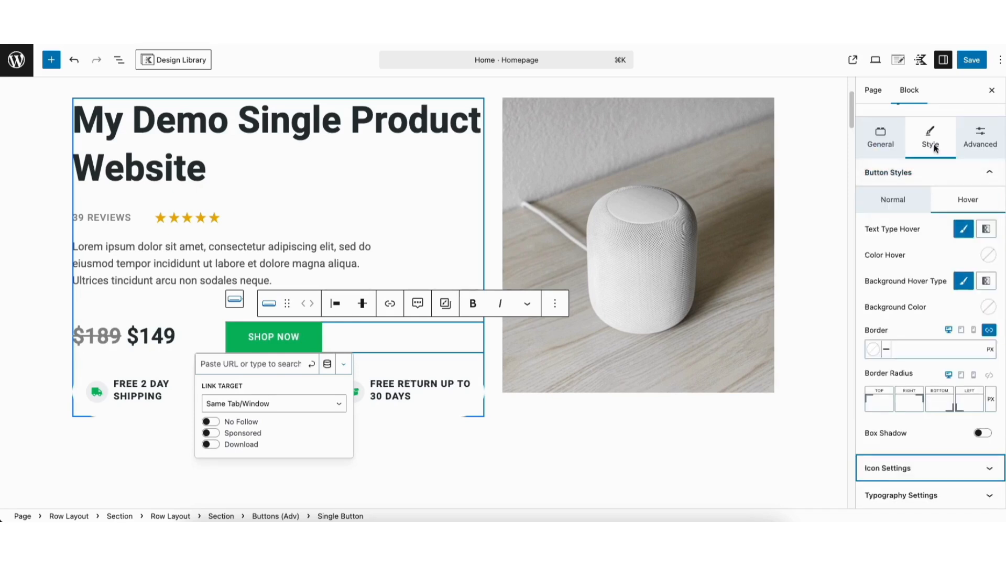
left_click(889, 468)
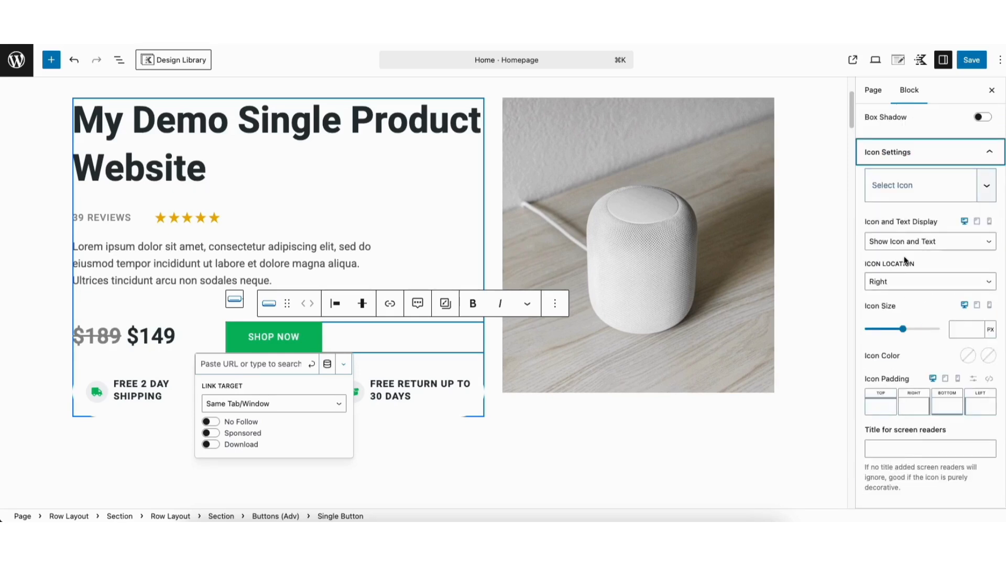
Select the FREE 2 DAY SHIPPING info box and examine its link content choices and its normal and hover container styles.
left_click(135, 387)
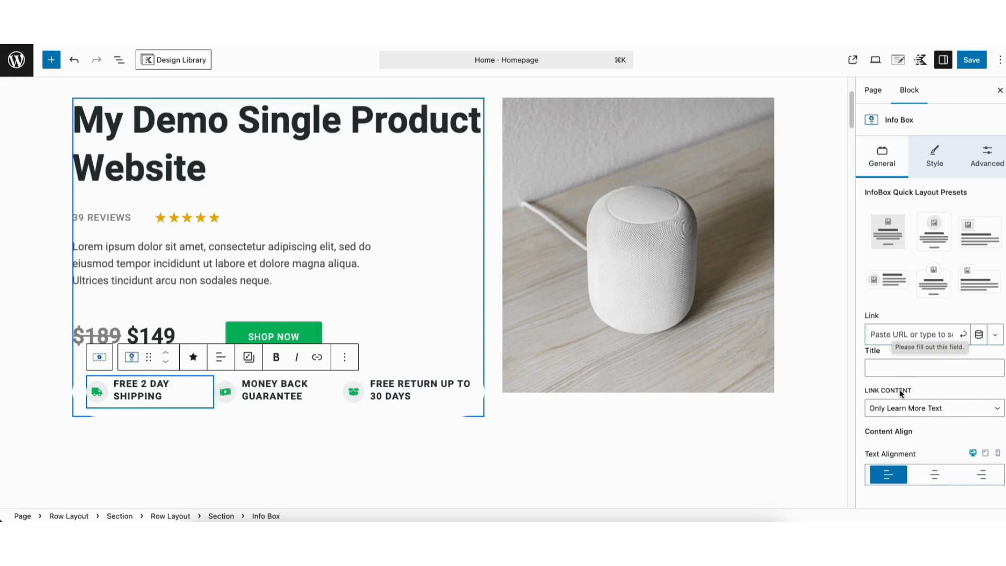
left_click(903, 411)
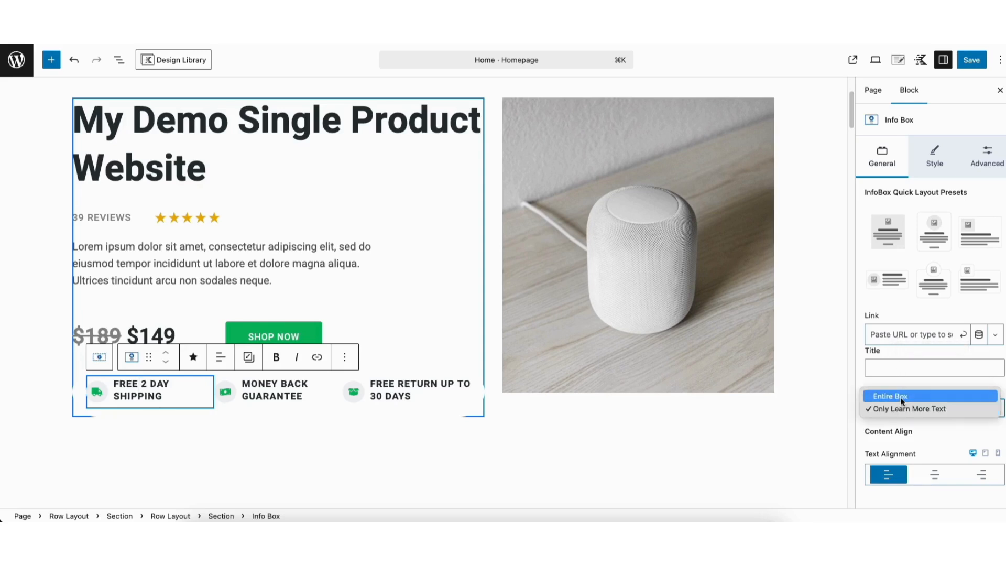
left_click(901, 409)
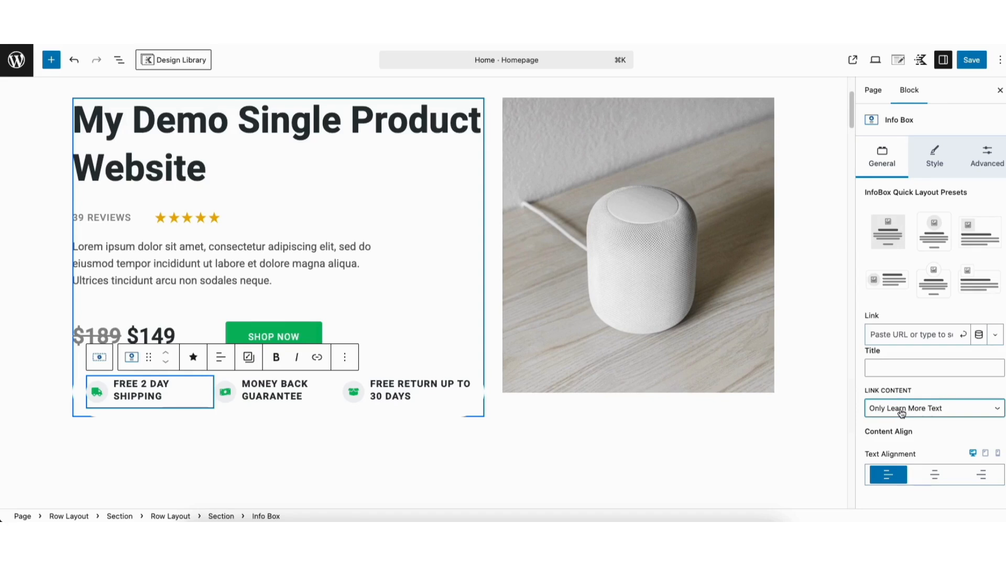
left_click(928, 156)
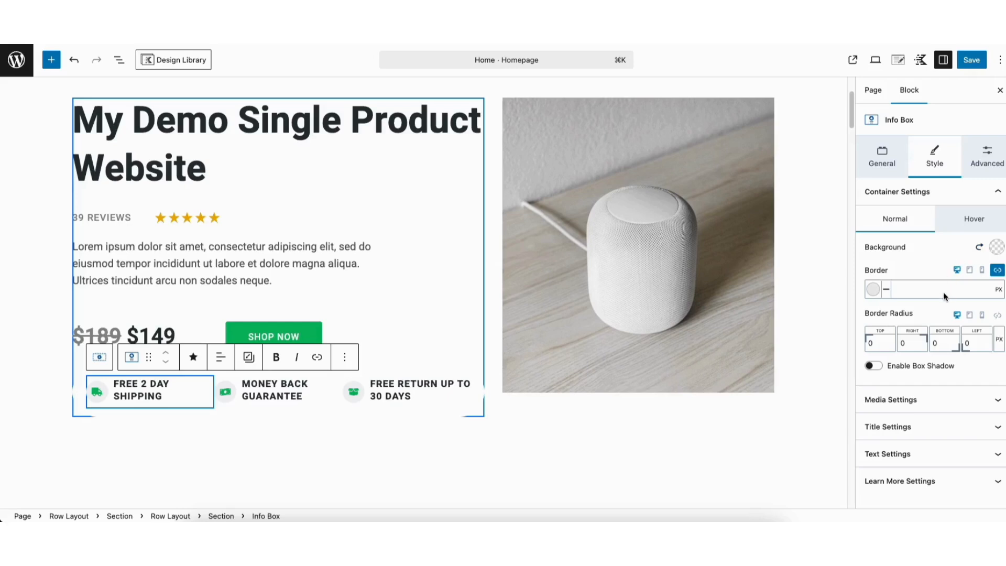
left_click(957, 218)
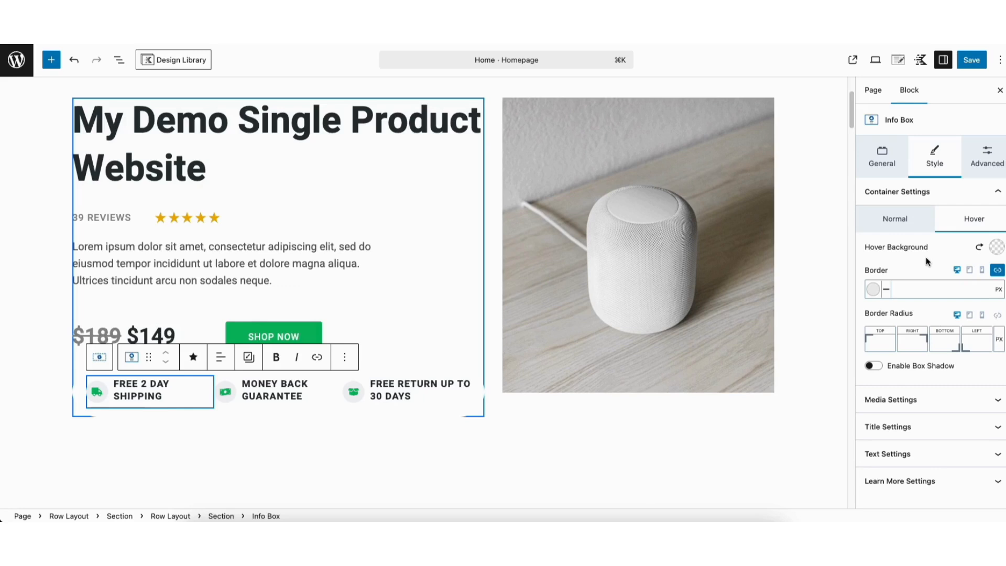
Examine the FREE 2 DAY SHIPPING info box's media settings, including the icon choices and the normal and hover icon colors.
left_click(888, 399)
scroll(898, 357, "down", 5)
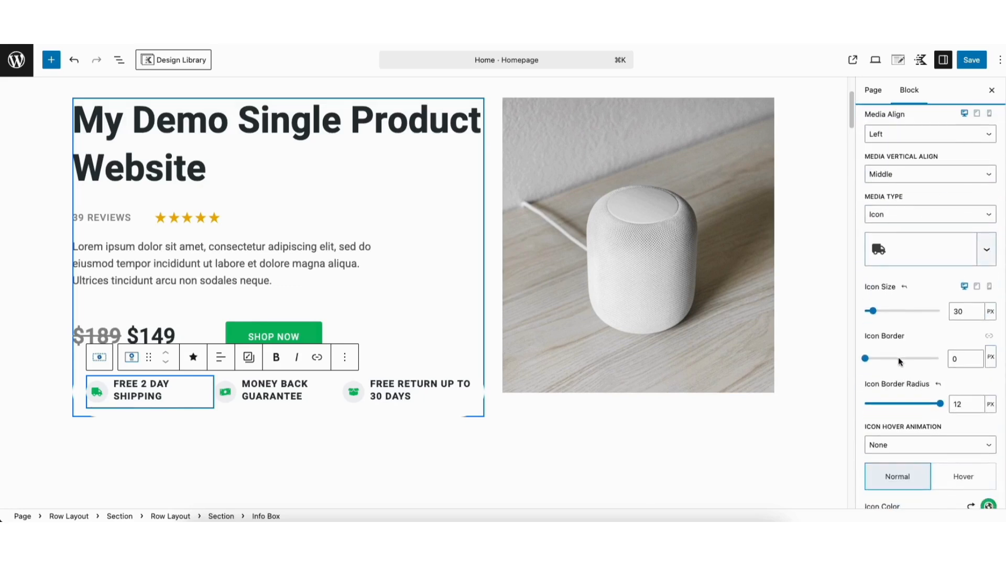
left_click(984, 253)
left_click_drag(991, 272, 991, 285)
left_click(861, 244)
scroll(930, 304, "down", 10)
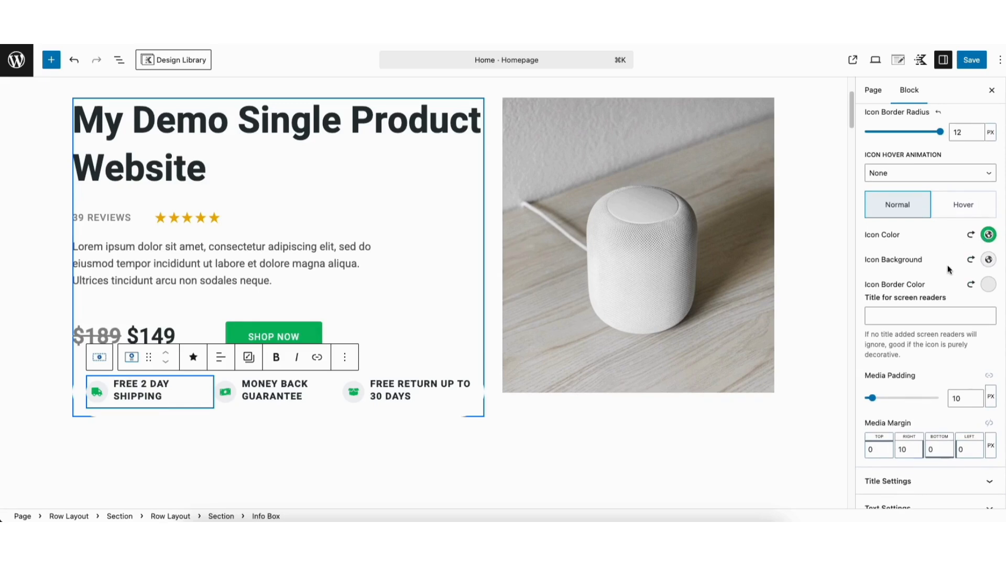
left_click(954, 205)
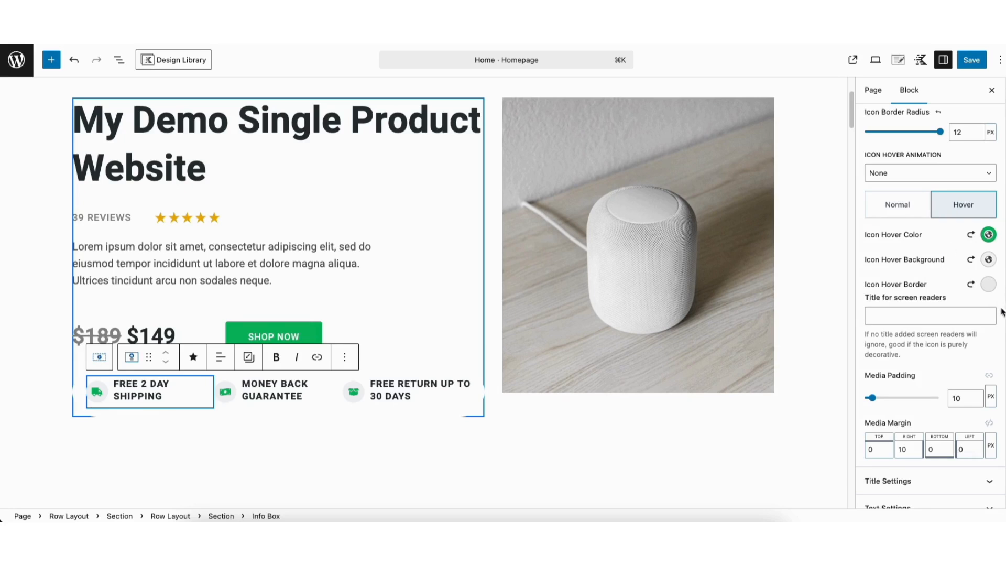
Review the title settings of the FREE 2 DAY SHIPPING info box, from HTML tag and font to margins.
scroll(922, 430, "down", 1)
left_click(903, 440)
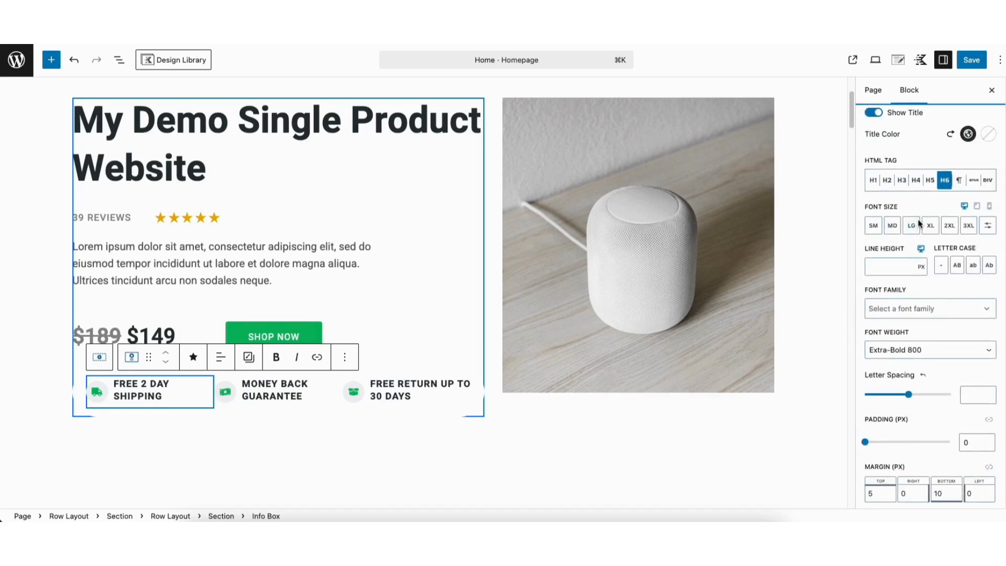
scroll(917, 341, "down", 3)
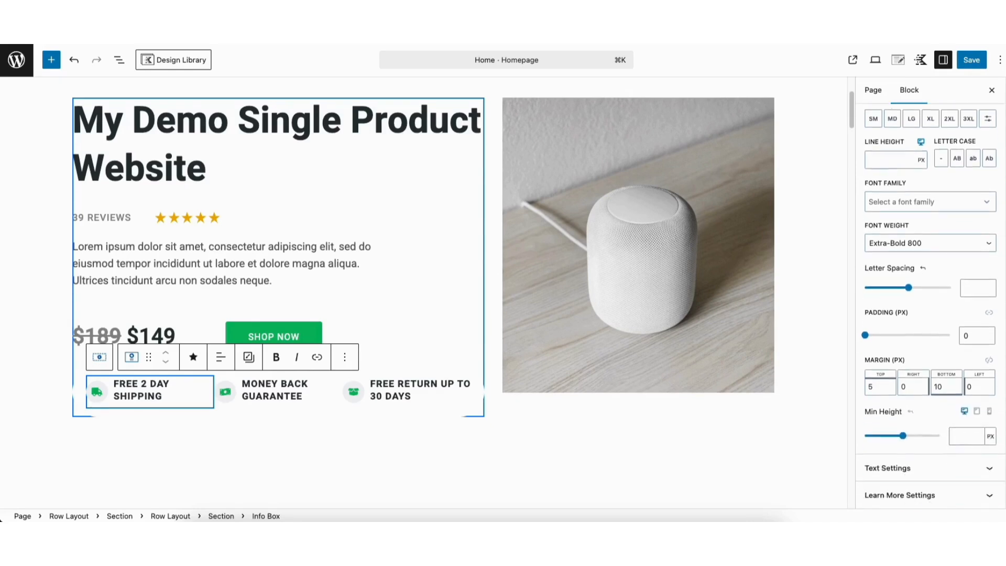
Try showing the body text and the Learn More link in the FREE 2 DAY SHIPPING info box, turning both off again.
left_click(909, 468)
scroll(991, 459, "down", 6)
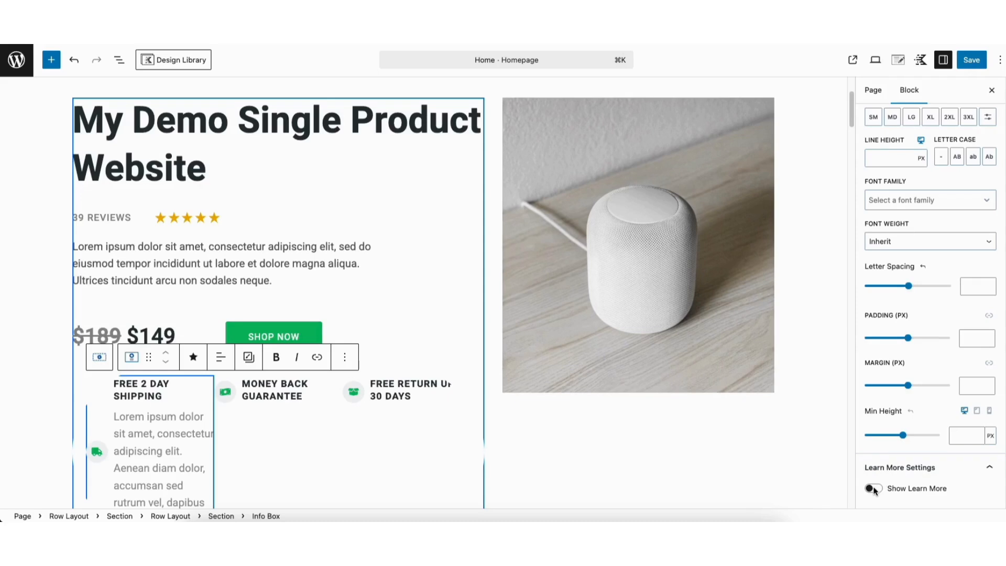
left_click(874, 488)
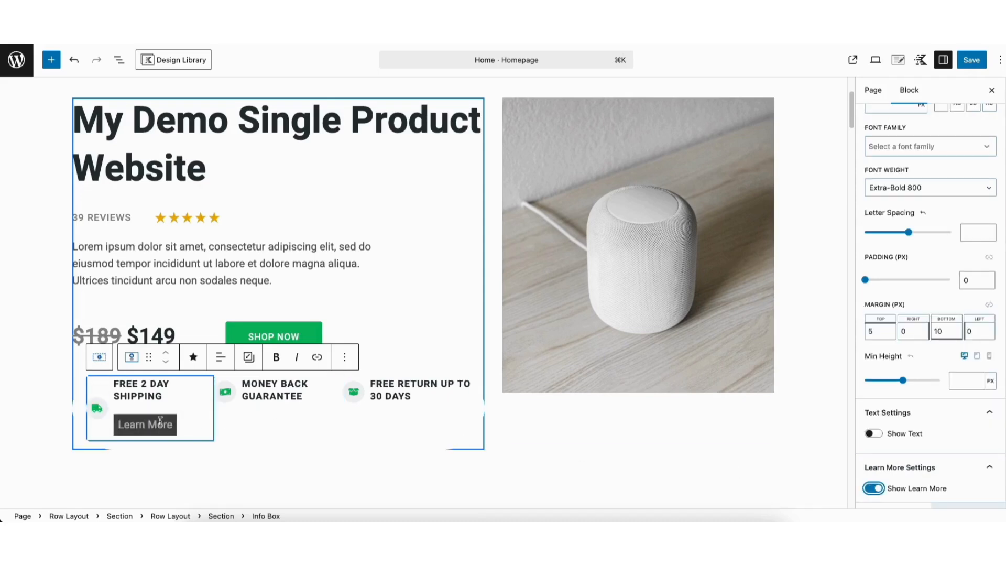
left_click(869, 489)
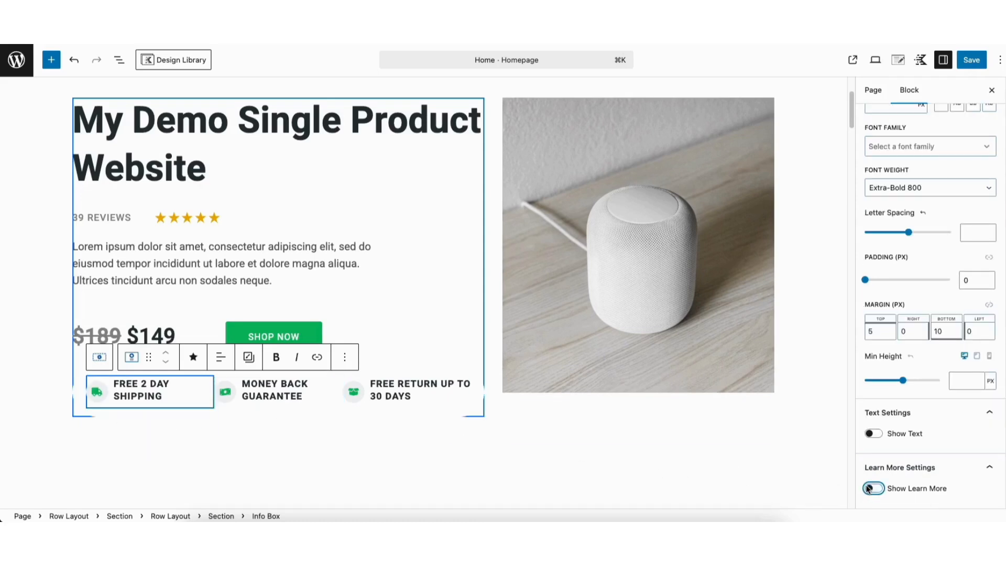
Insert a Text (Adv) block directly below the "Audio that sounds amazing from every angle" heading in the 360° section.
left_click_drag(850, 115, 850, 161)
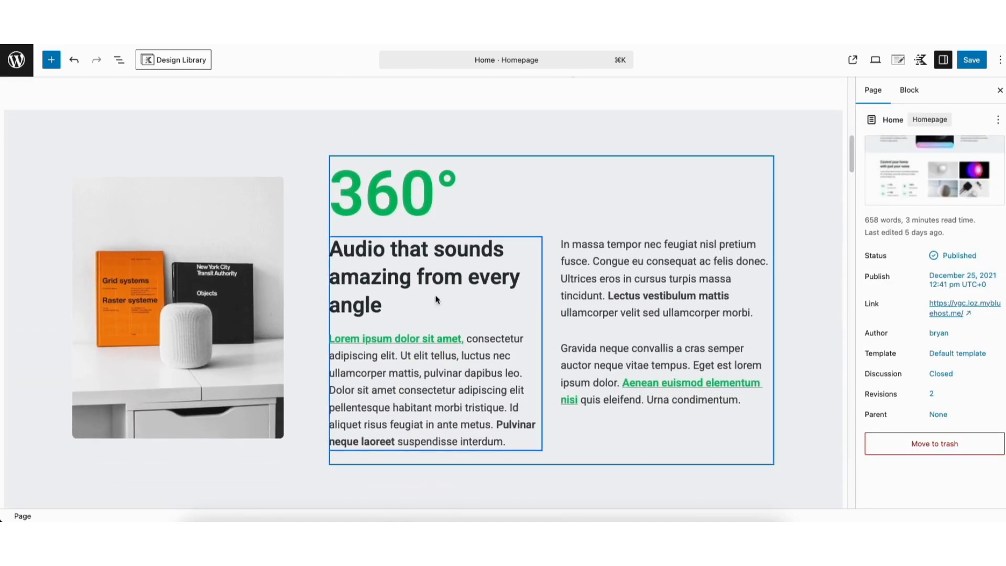
left_click(369, 276)
left_click_drag(343, 250, 386, 253)
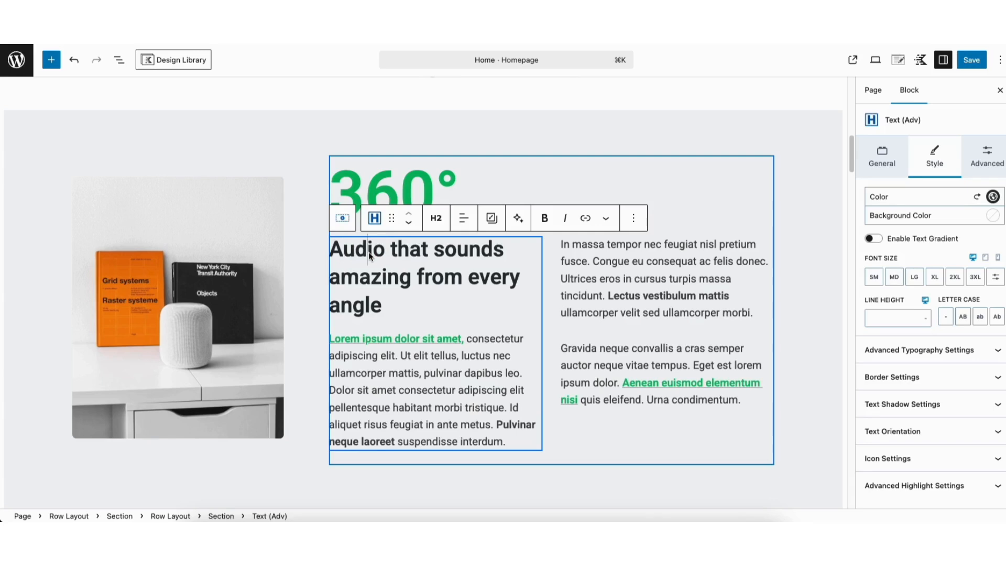
left_click(52, 60)
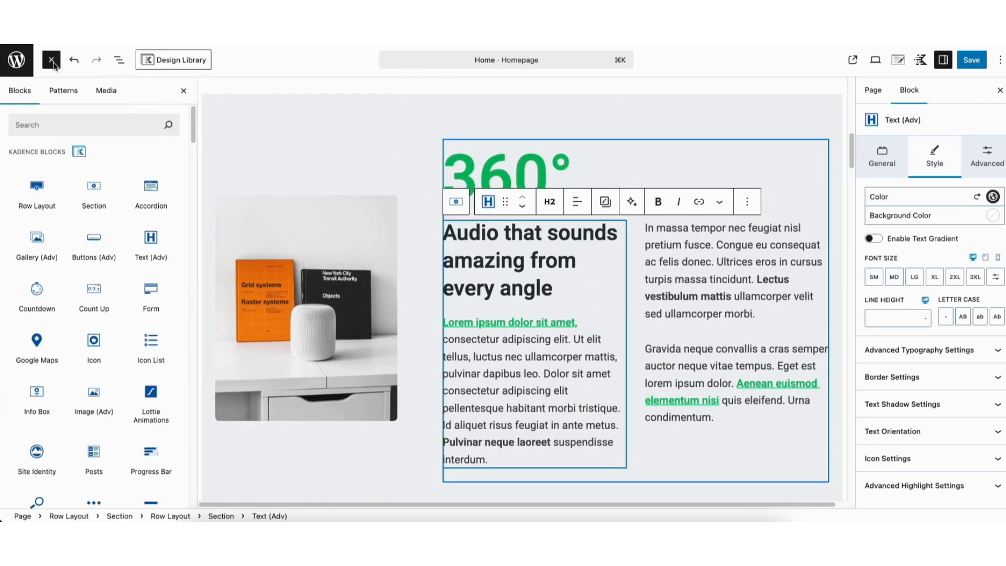
mouse_move(193, 127)
left_mouse_down()
mouse_move(195, 168)
mouse_move(195, 117)
mouse_move(192, 195)
mouse_move(191, 116)
left_mouse_up()
mouse_move(149, 242)
left_click_drag(150, 242, 488, 306)
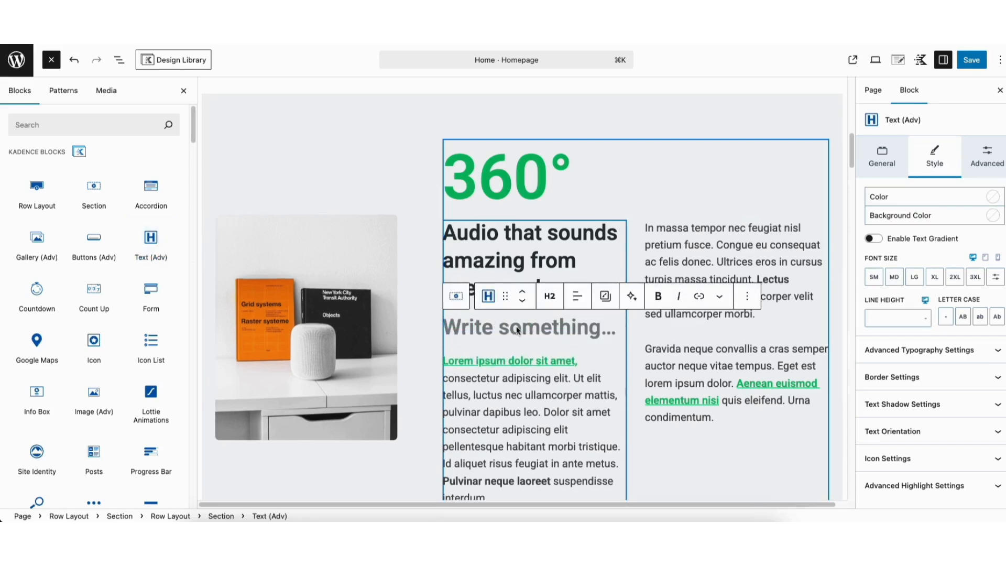
Change the new empty text block from Heading 2 to Paragraph.
left_click(550, 297)
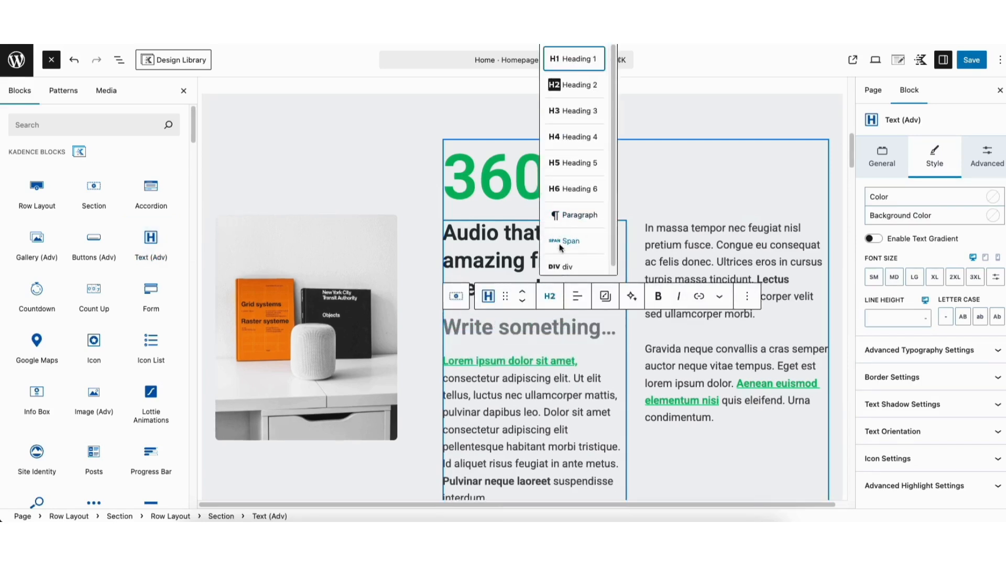
left_click_drag(613, 138, 613, 156)
left_click(580, 208)
left_click(580, 208)
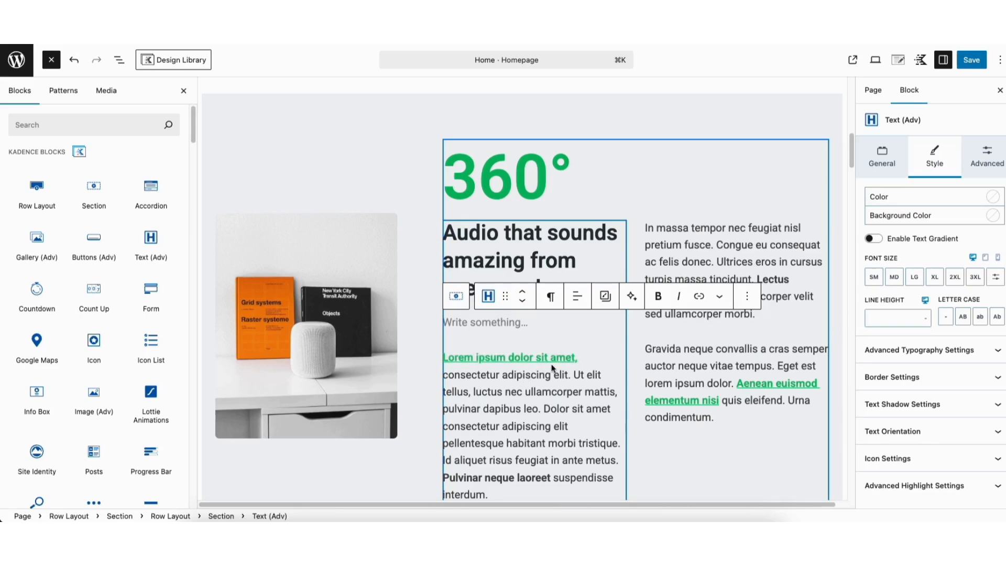
Look through the block options, such as Duplicate and Delete, for the new text block and the lorem ipsum paragraph below it.
left_click(748, 297)
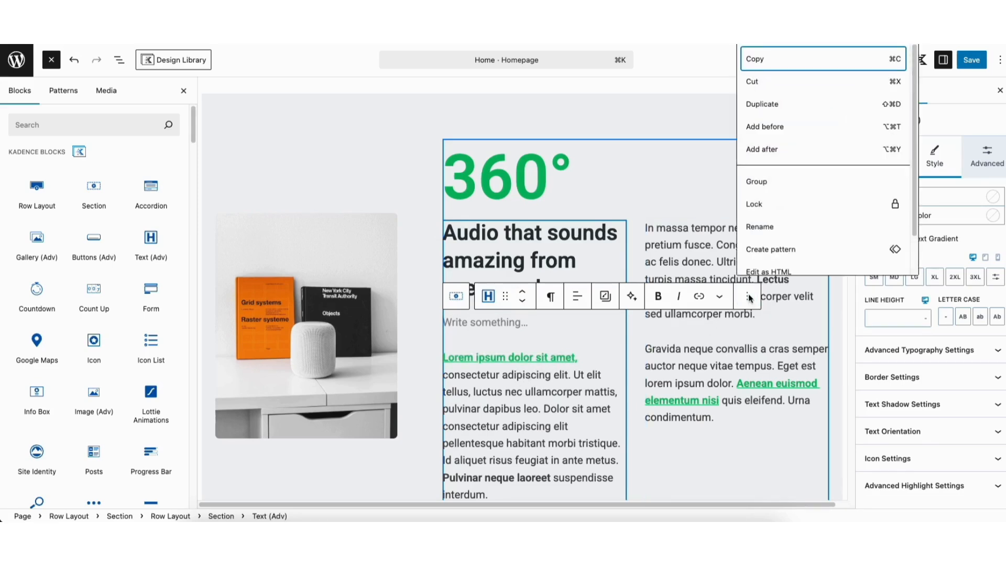
scroll(762, 259, "down", 2)
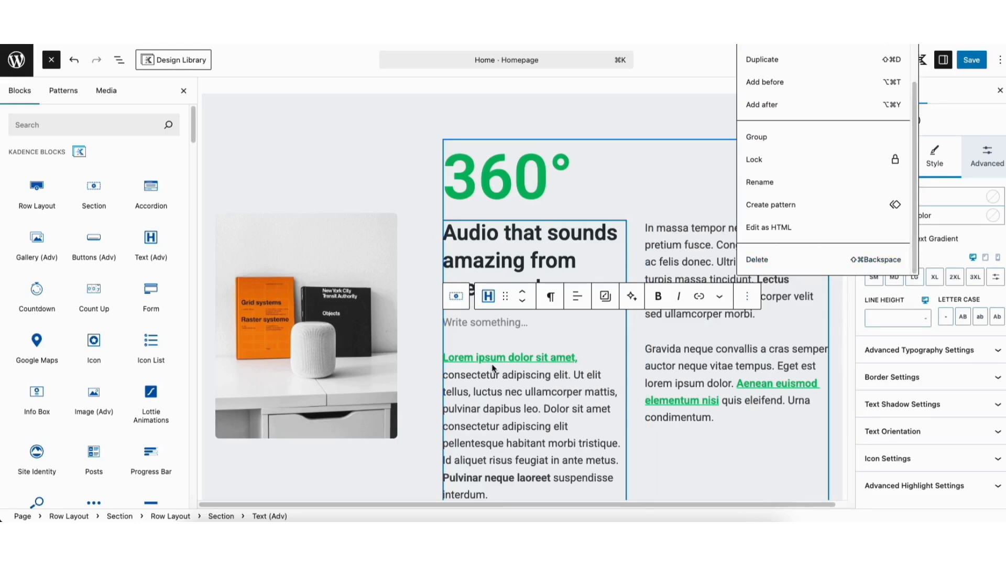
left_click(487, 389)
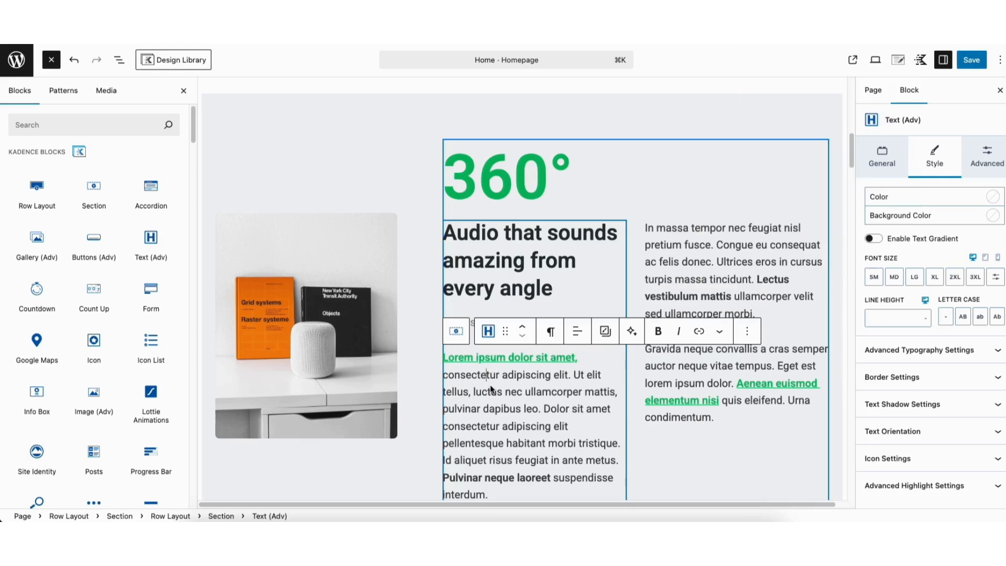
left_click(747, 330)
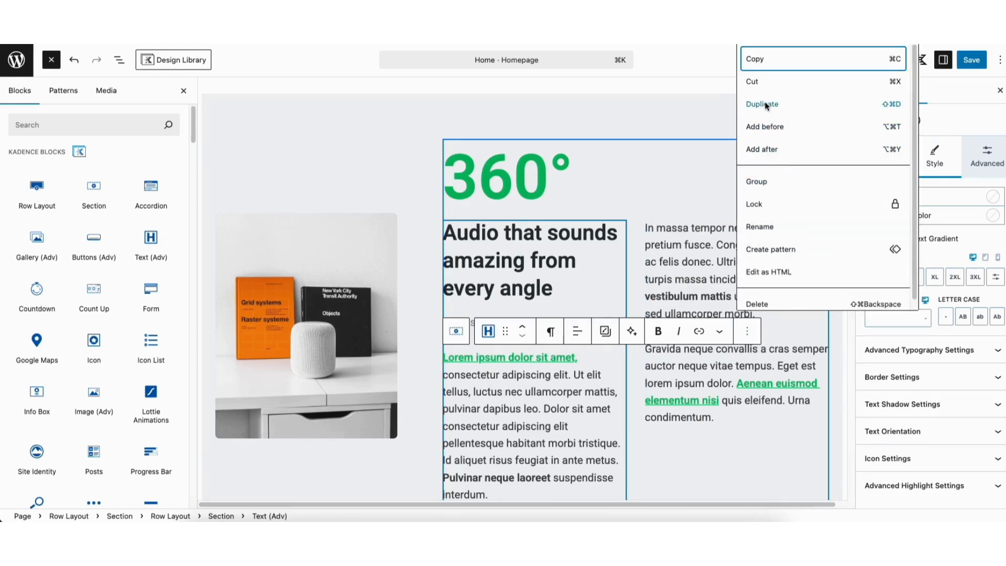
left_click(522, 393)
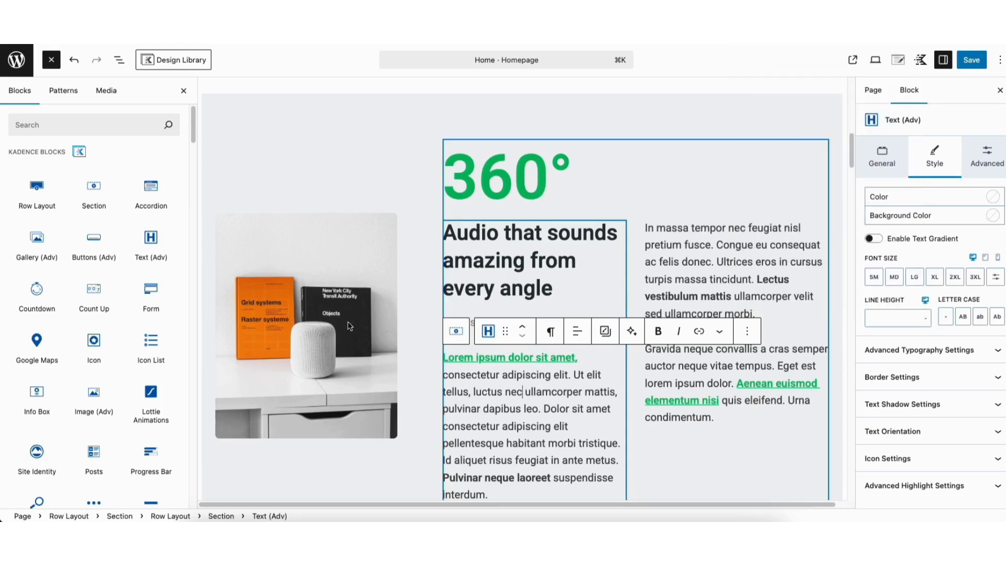
Look through the settings of the 360° section's image, including the media library, alt text and link options, without replacing the picture.
left_click(281, 318)
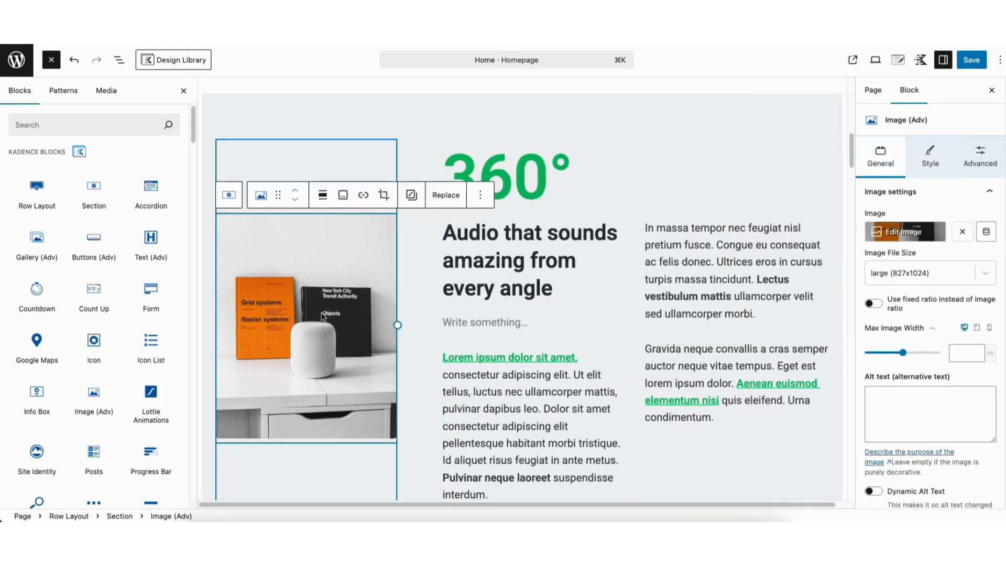
left_click(902, 235)
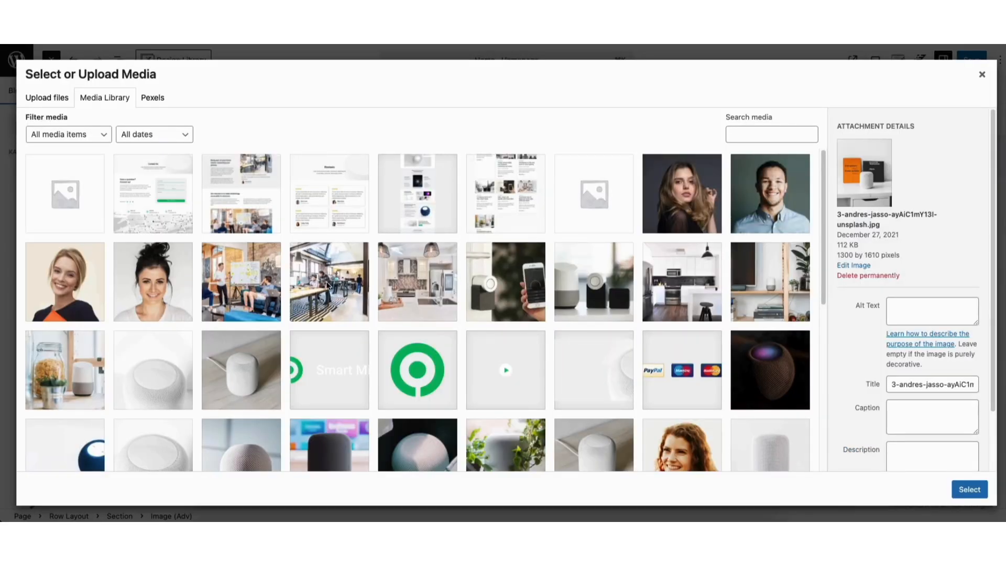
left_click(981, 74)
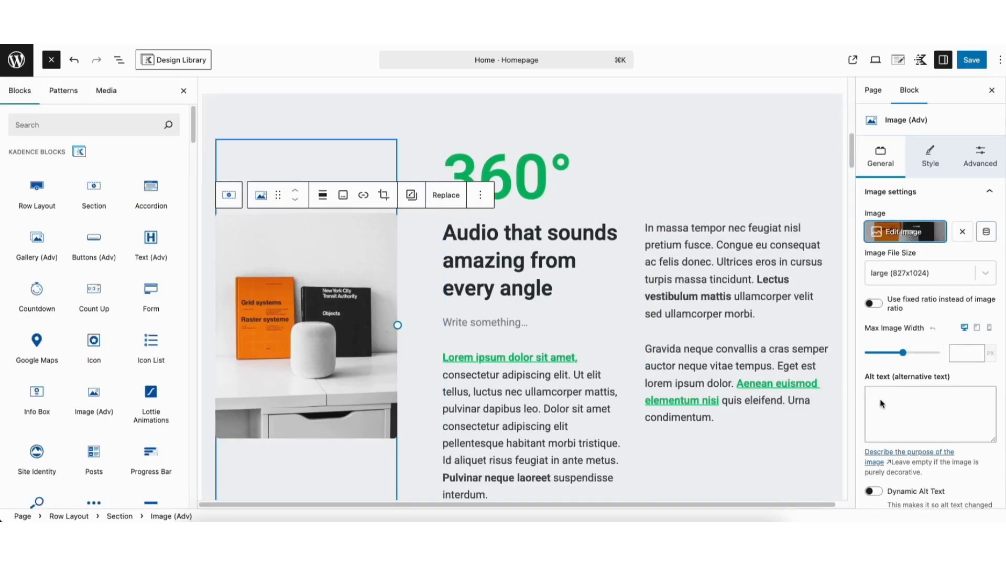
scroll(930, 414, "down", 3)
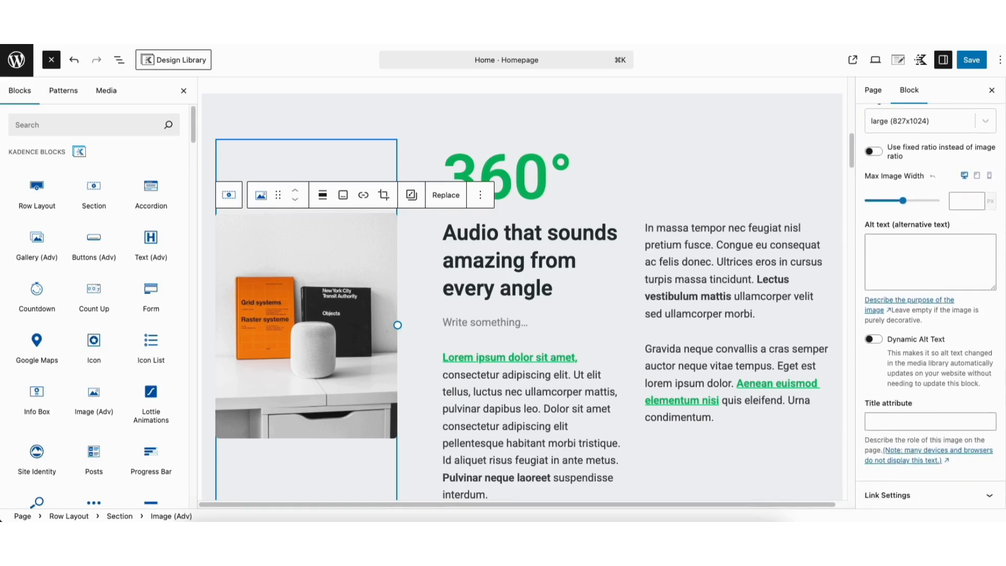
left_click(902, 495)
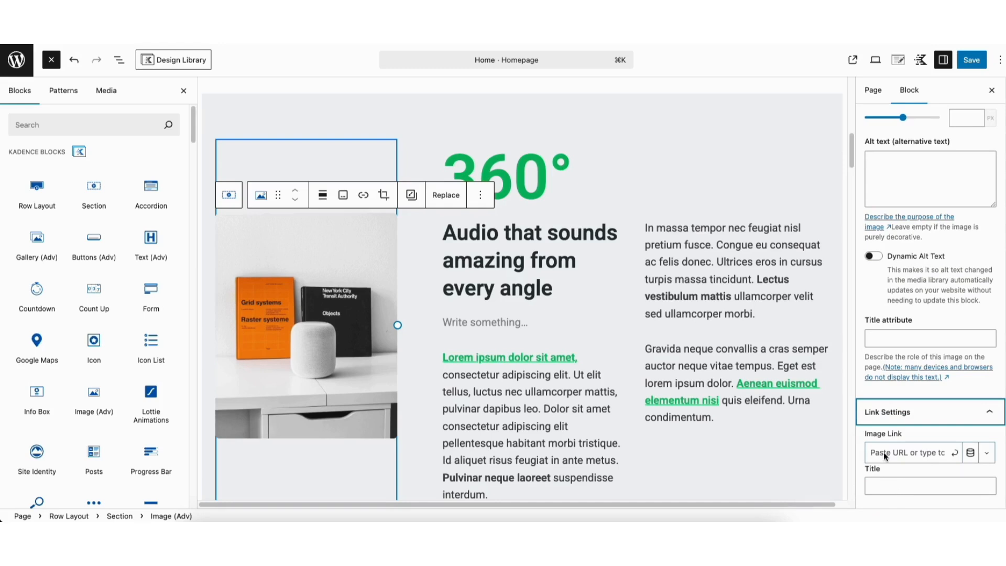
Set the background color of the "Being part of your home means respecting your privacy" row to near-white FDFDFD.
left_click(851, 146)
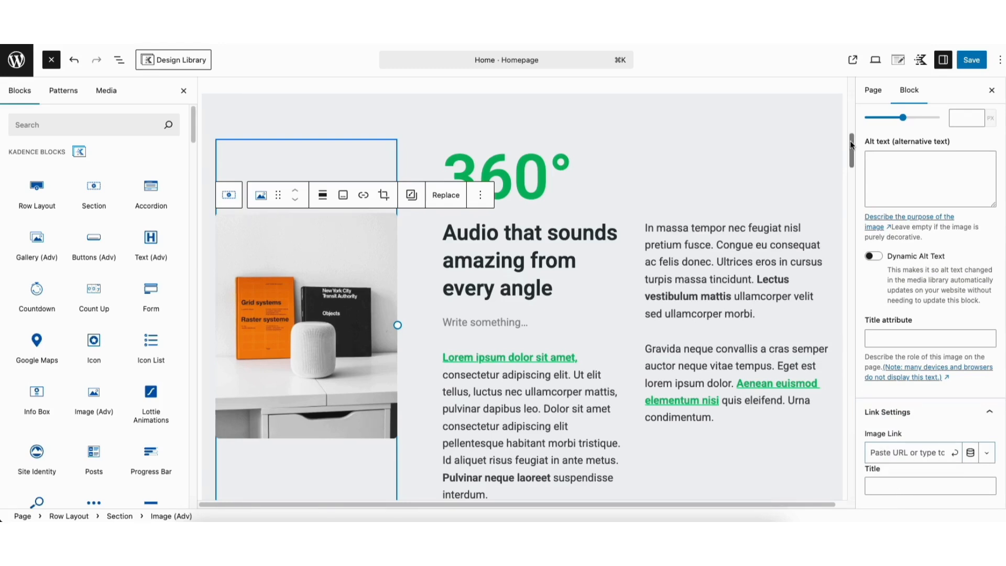
left_click_drag(851, 145, 848, 243)
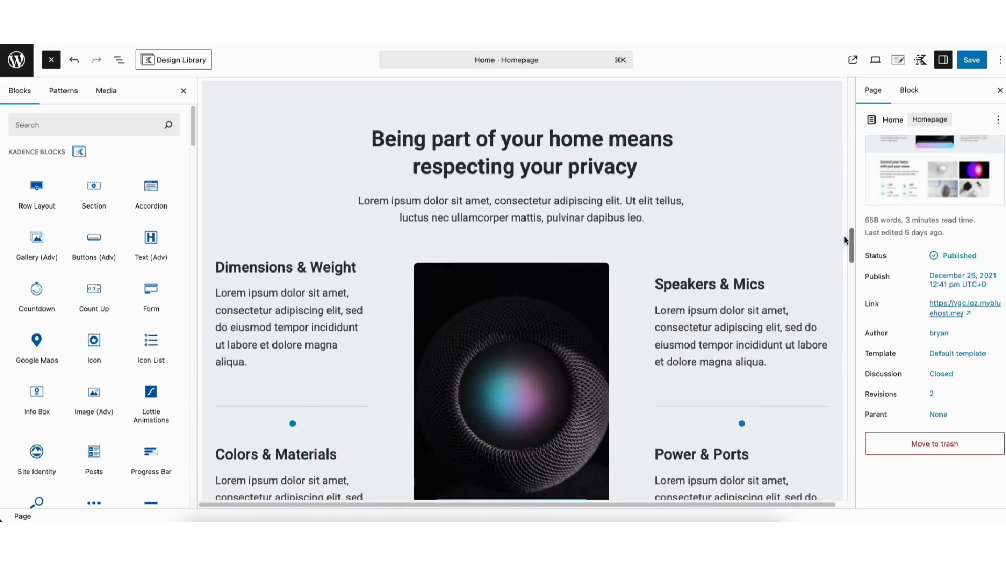
left_click(279, 104)
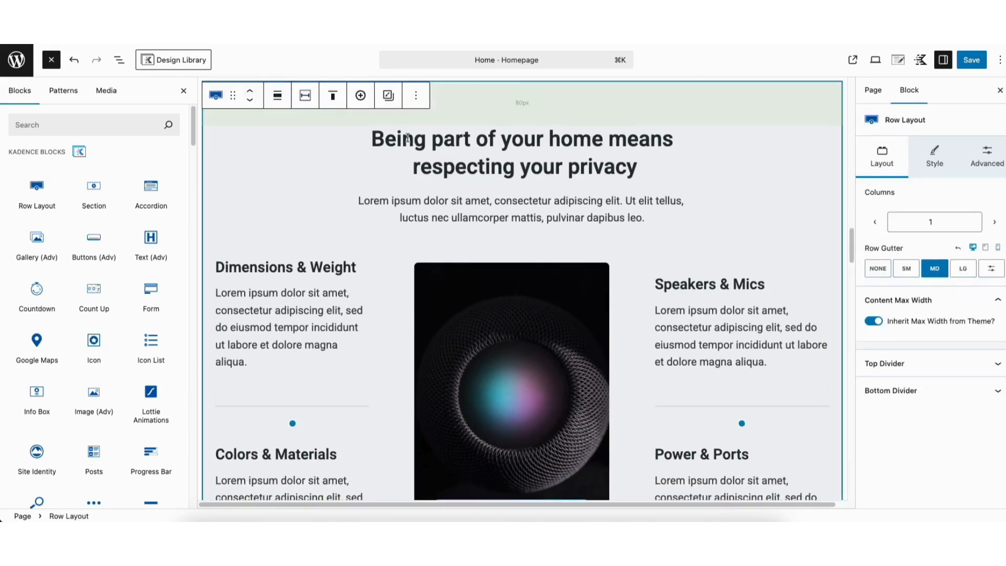
left_click(934, 162)
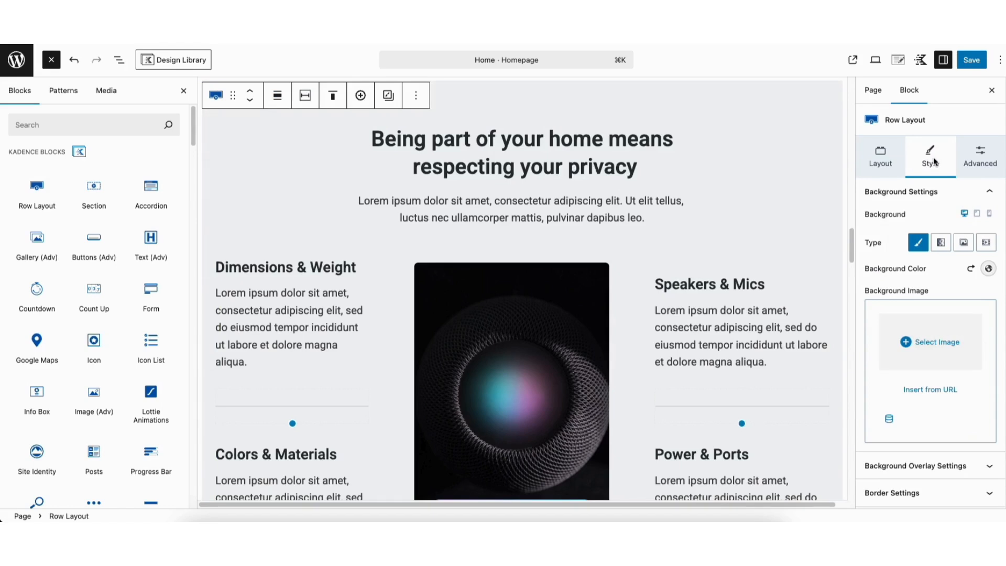
left_click(988, 270)
left_click(966, 118)
left_click_drag(965, 115, 820, 90)
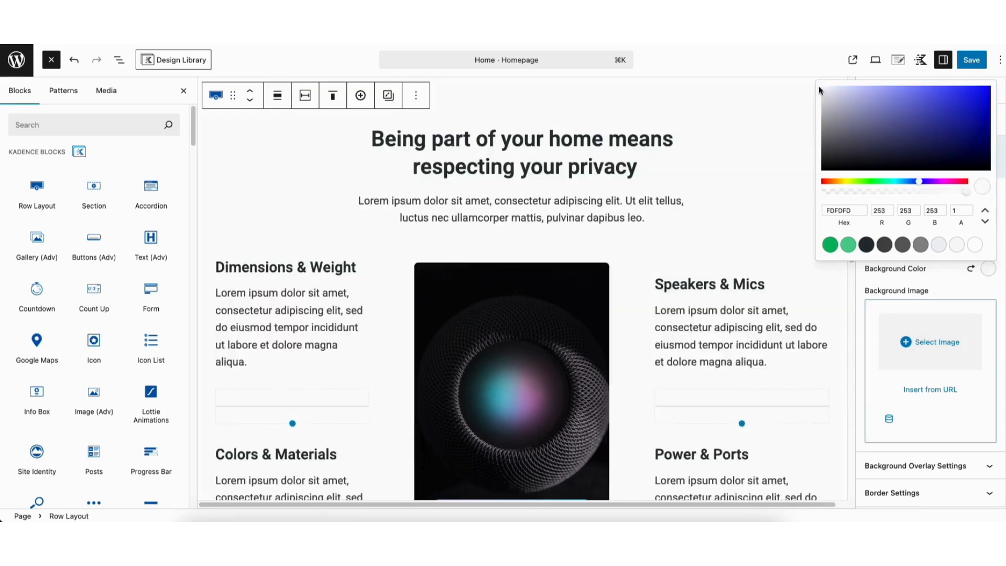
Examine the background image settings of the "The little speaker that's a huge help around the house" row.
left_click(851, 275)
left_click_drag(851, 269, 851, 312)
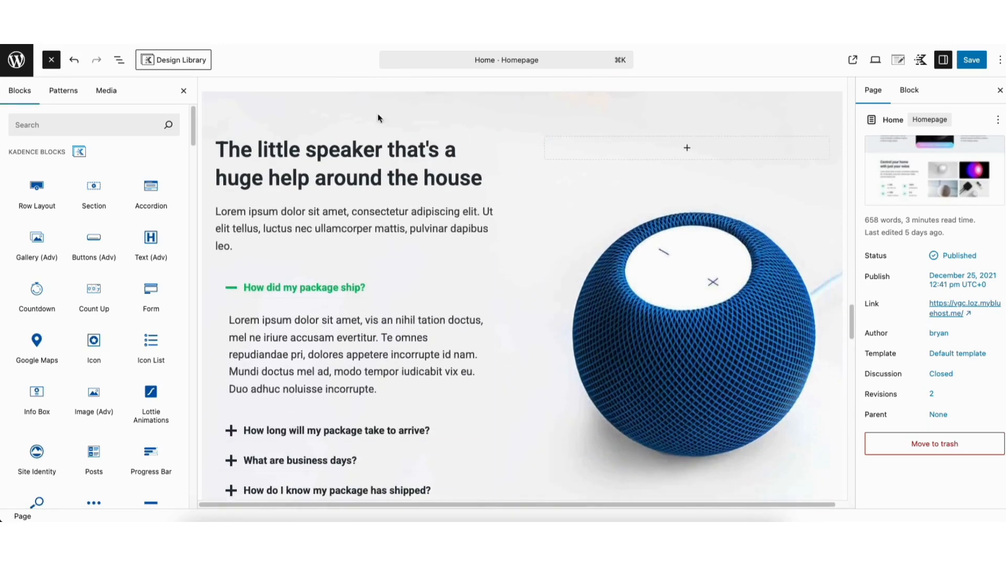
left_click(266, 112)
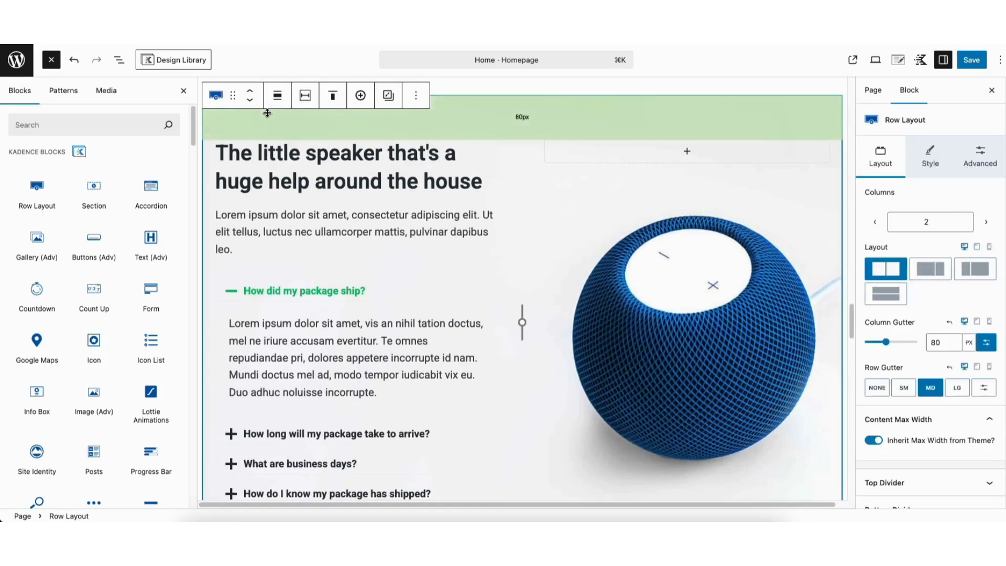
left_click(931, 154)
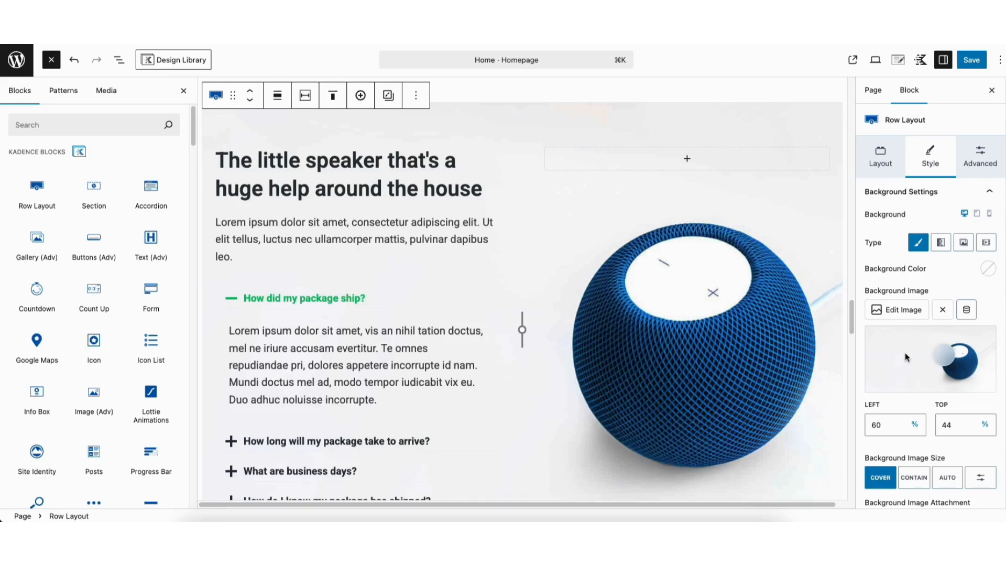
Add a three-column Row Layout with a wide center column at the page's end and place a Text (Adv) block in the center column.
left_click(850, 319)
left_click_drag(851, 315, 853, 491)
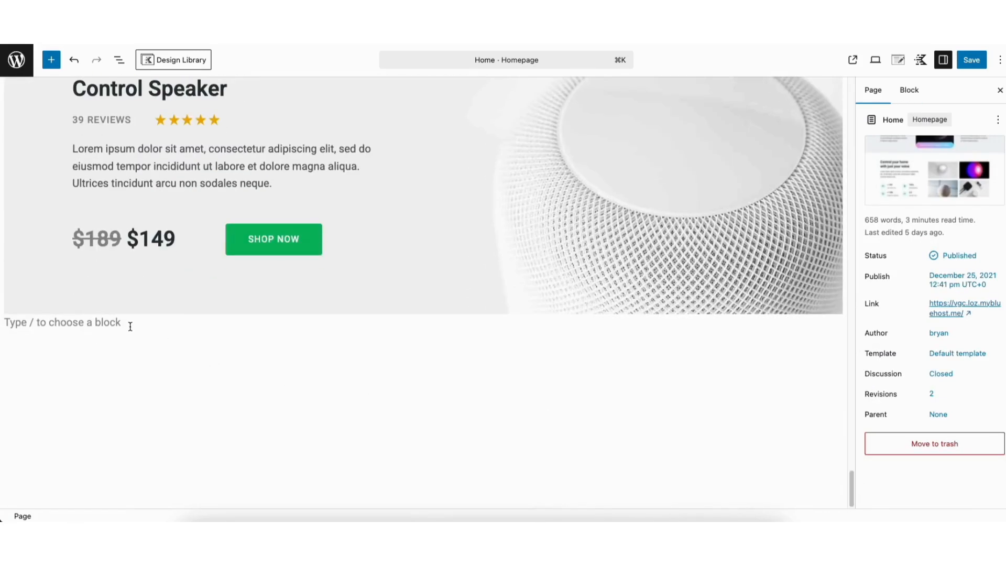
left_click(111, 321)
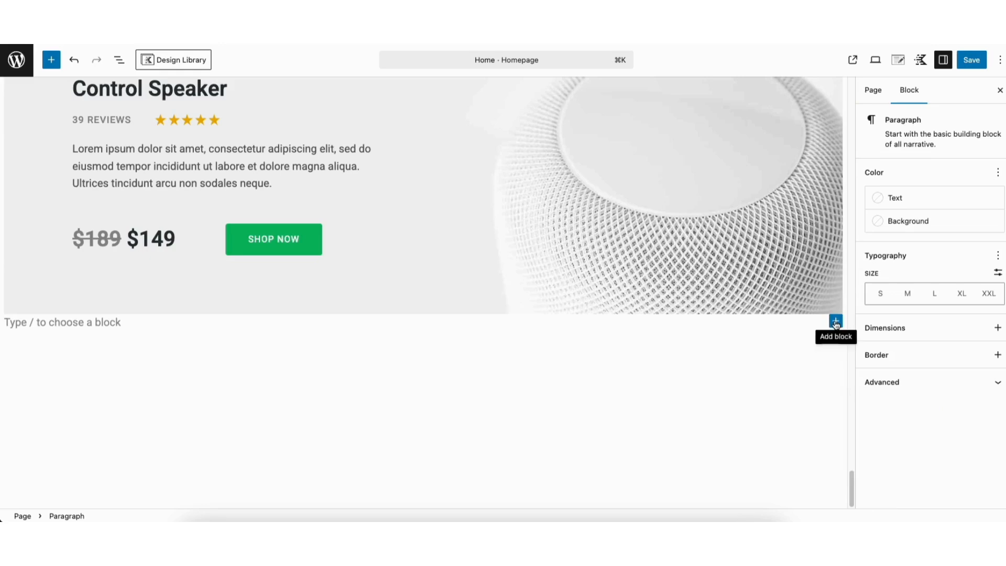
left_click(836, 322)
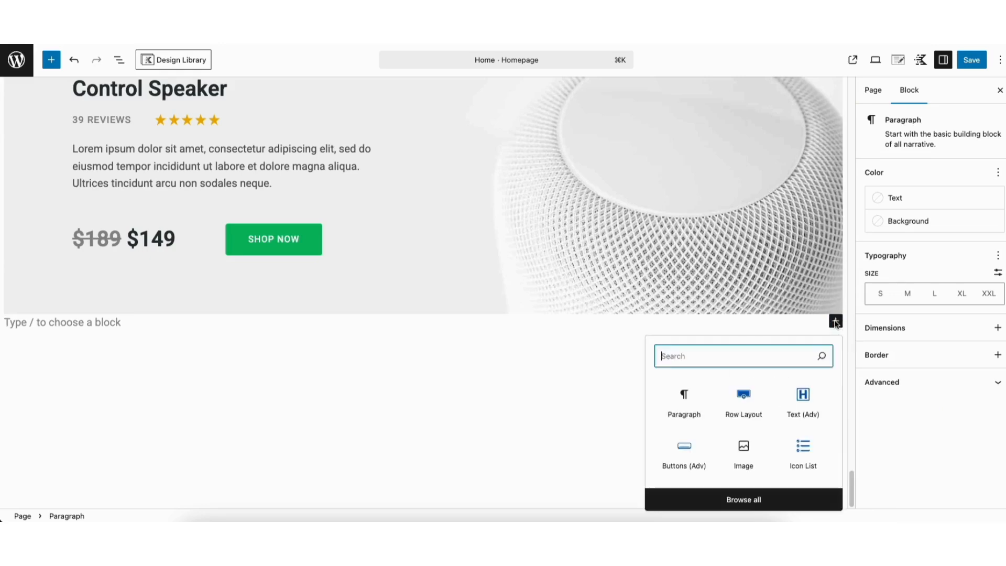
left_click(739, 407)
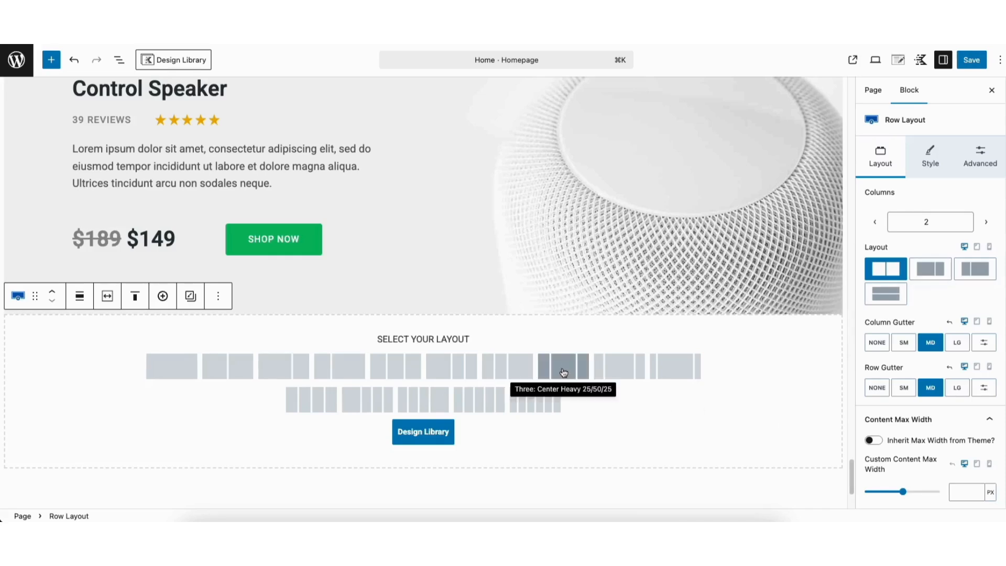
left_click(620, 371)
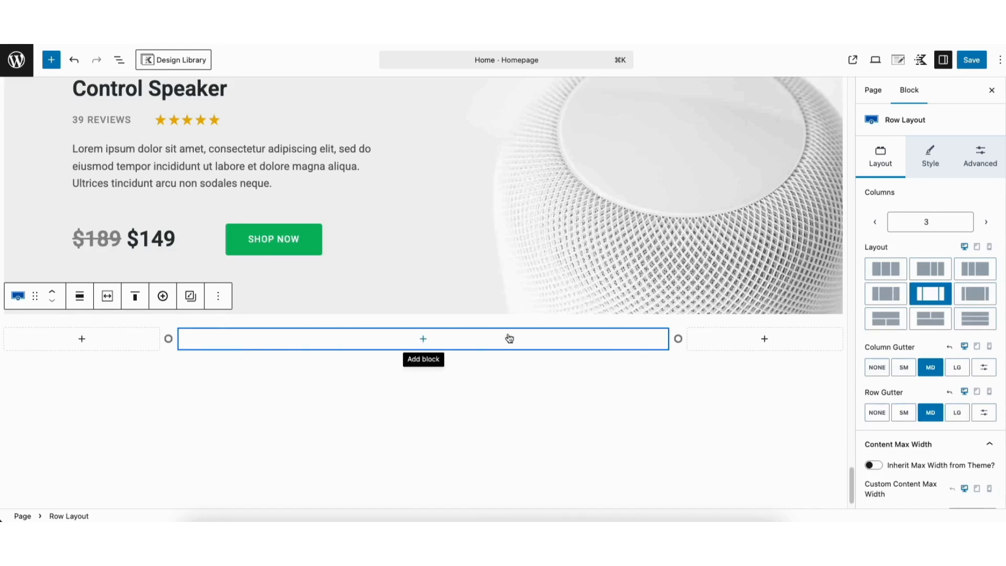
left_click(52, 61)
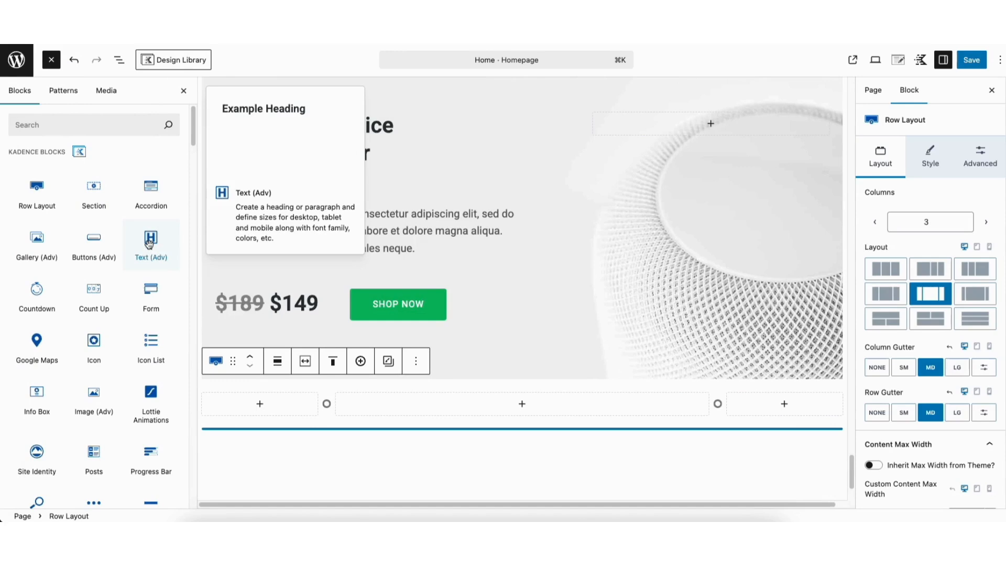
left_click_drag(150, 243, 482, 407)
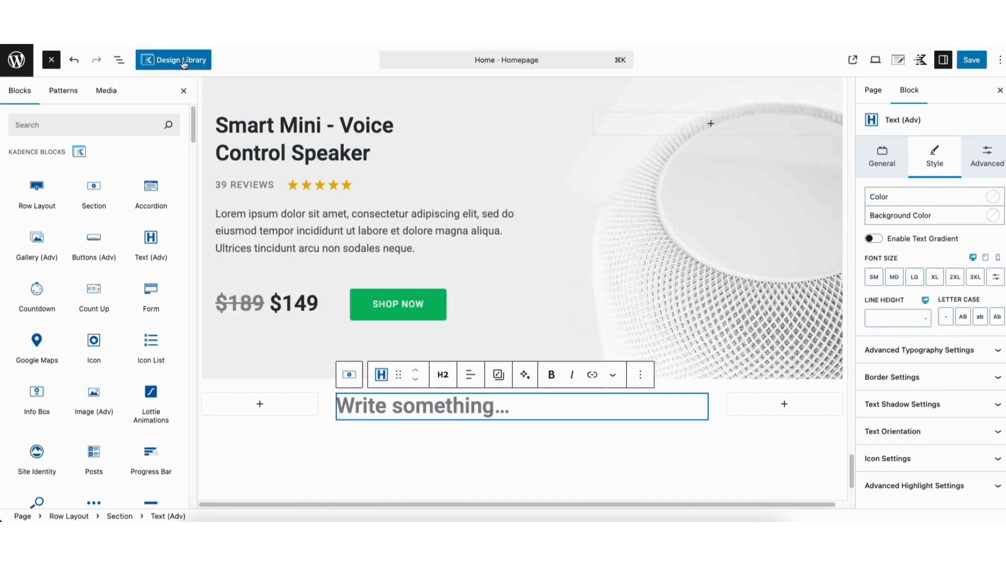
Add another Row Layout block below the new row and browse the Kadence Design Library patterns from it.
left_click(263, 440)
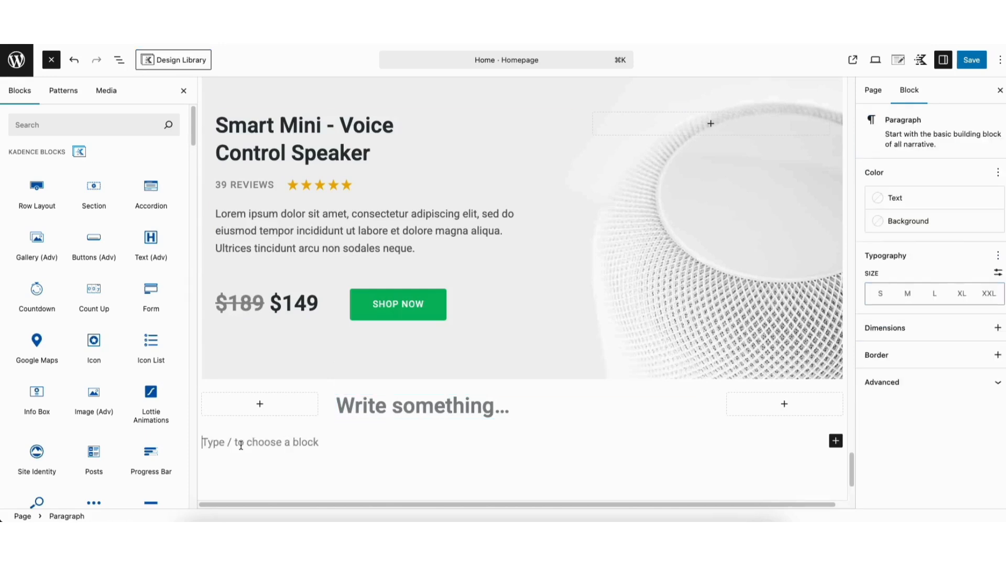
left_click(835, 442)
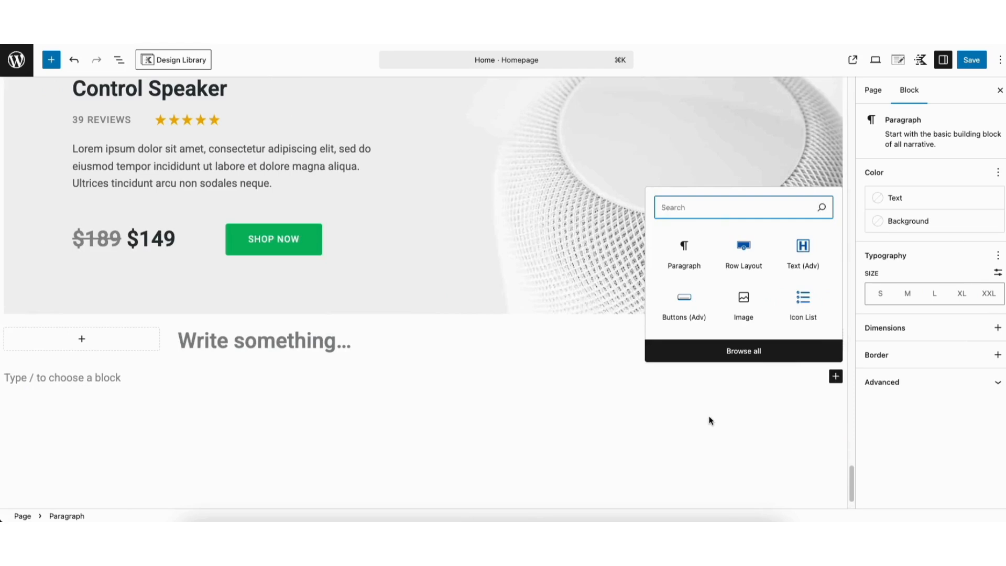
left_click(739, 254)
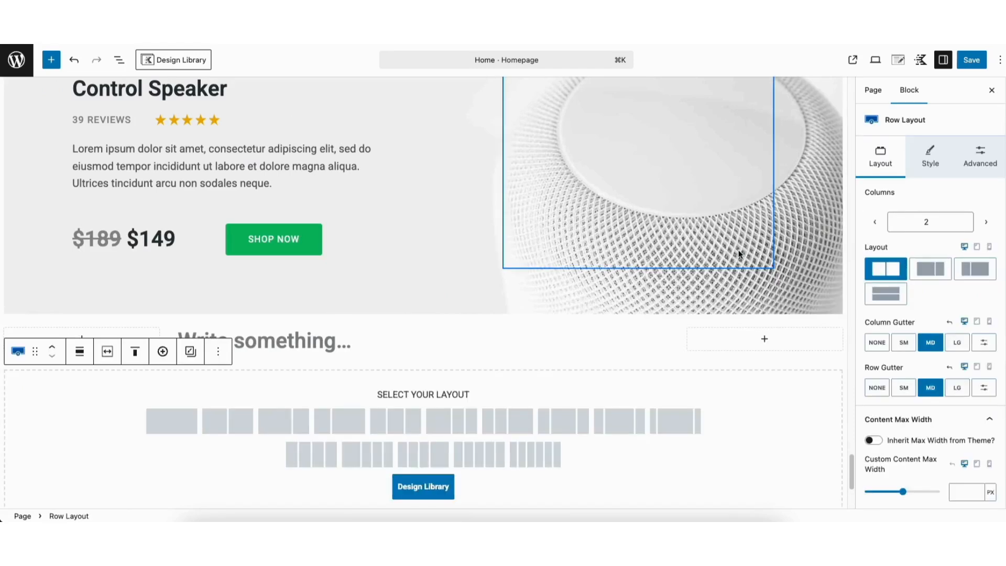
left_click(417, 489)
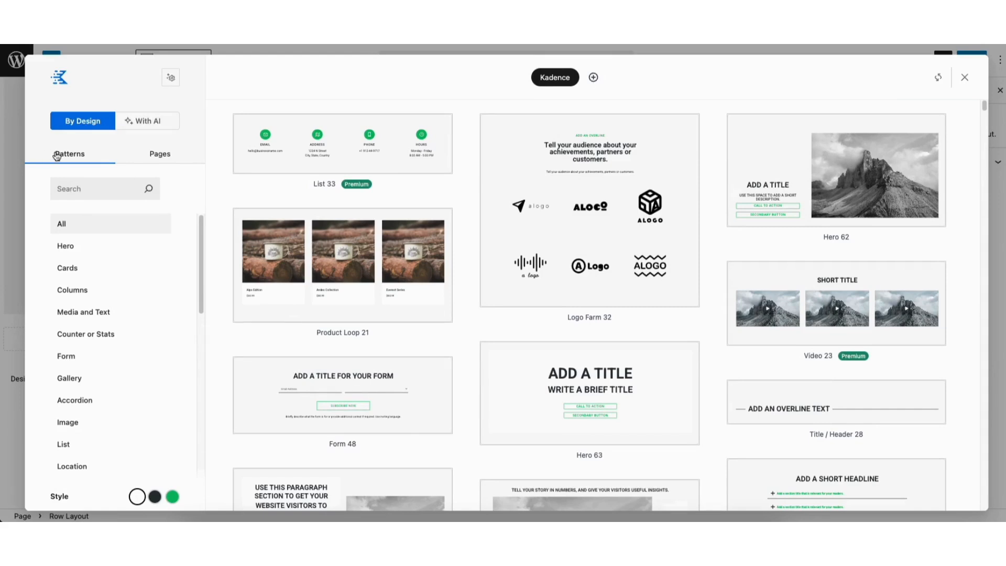
left_click_drag(984, 106, 984, 128)
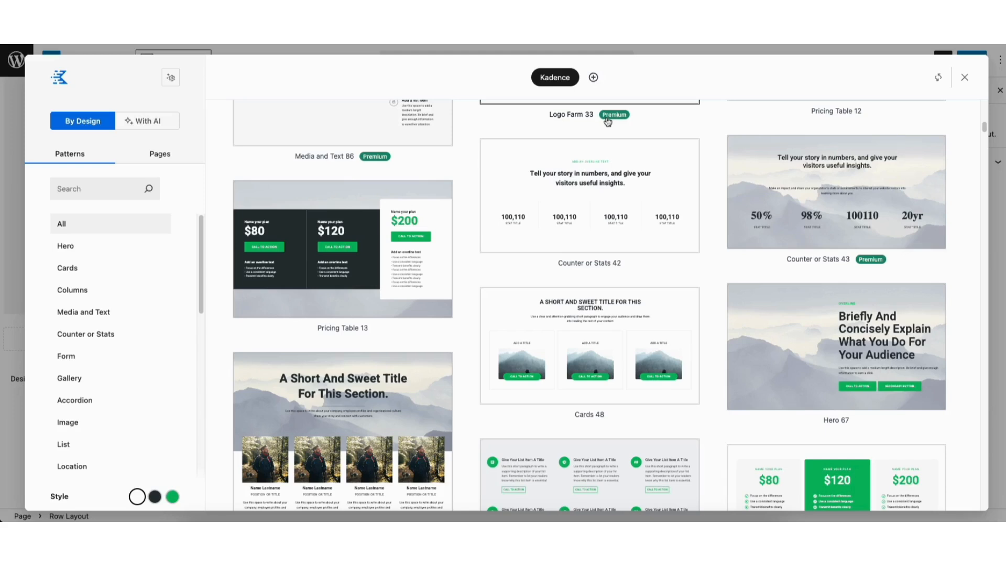
Try the dark and green preview styles on the library patterns, returning to the white style.
scroll(202, 233, "down", 3)
left_click_drag(205, 264, 203, 238)
left_click(153, 498)
left_click(173, 497)
left_click(138, 497)
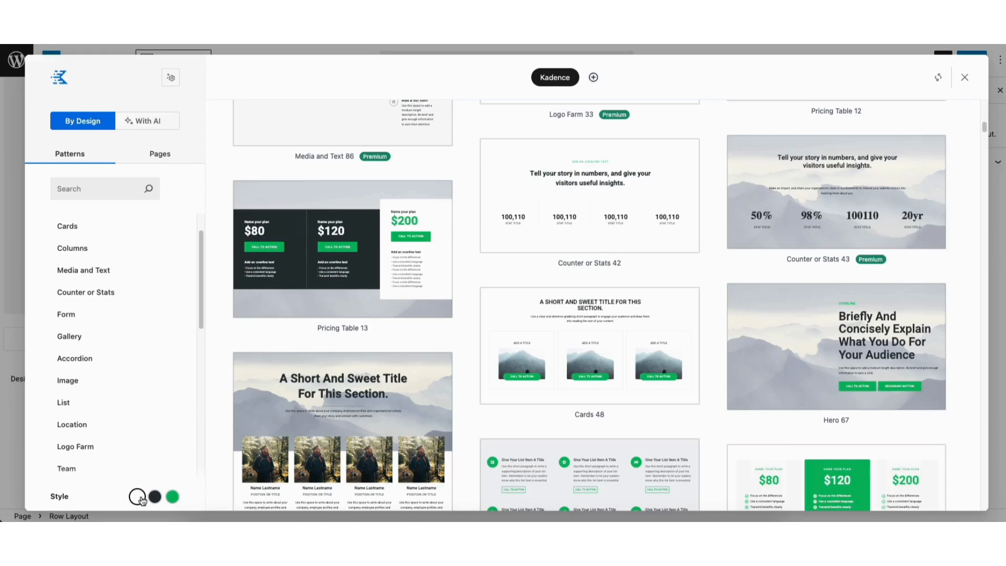
Insert the Counter or Stats 42 pattern into the page and save the page.
left_click(571, 207)
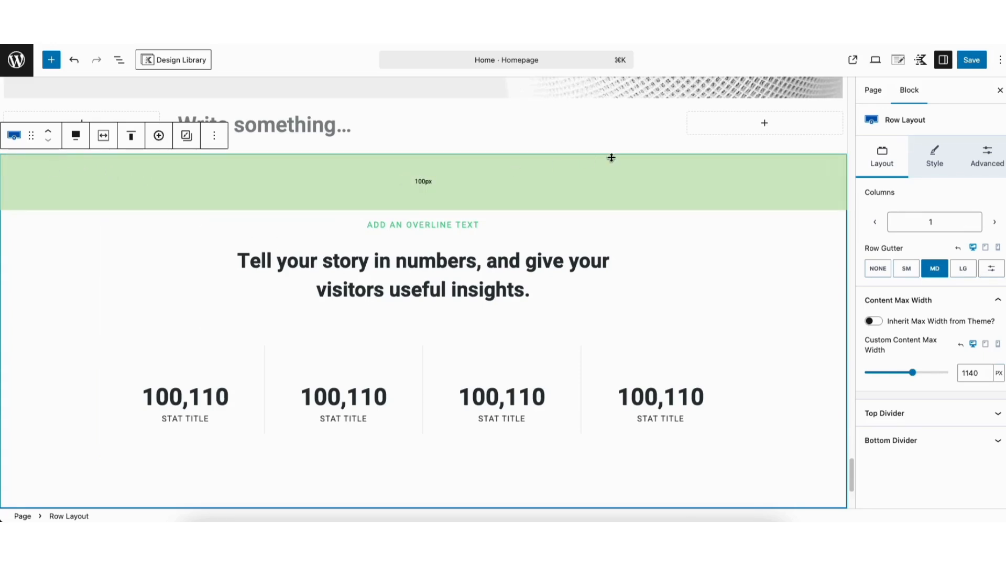
left_click(972, 61)
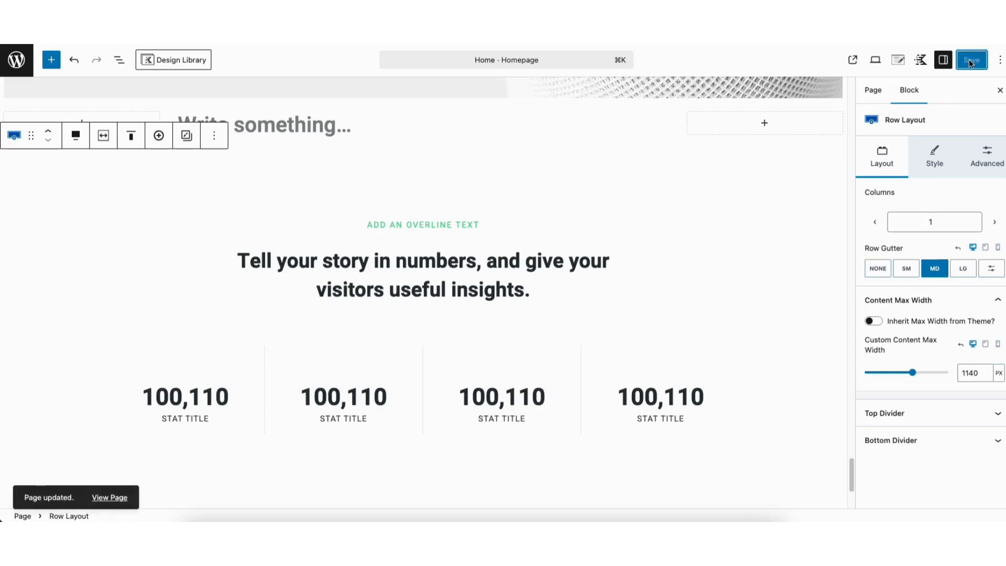
Check the Desktop, Tablet and Mobile preview options, and undo and redo the last change.
left_click(876, 62)
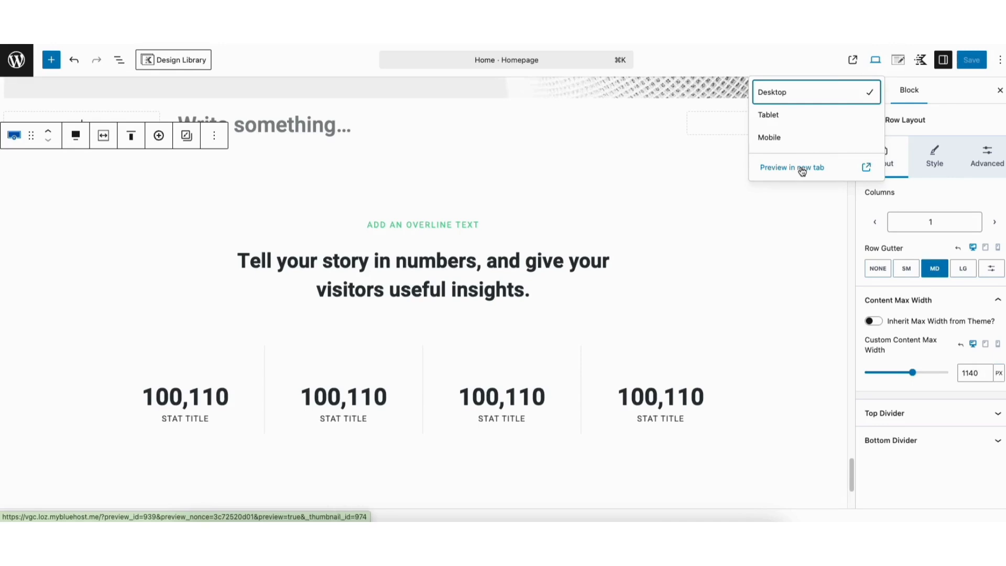
left_click(812, 59)
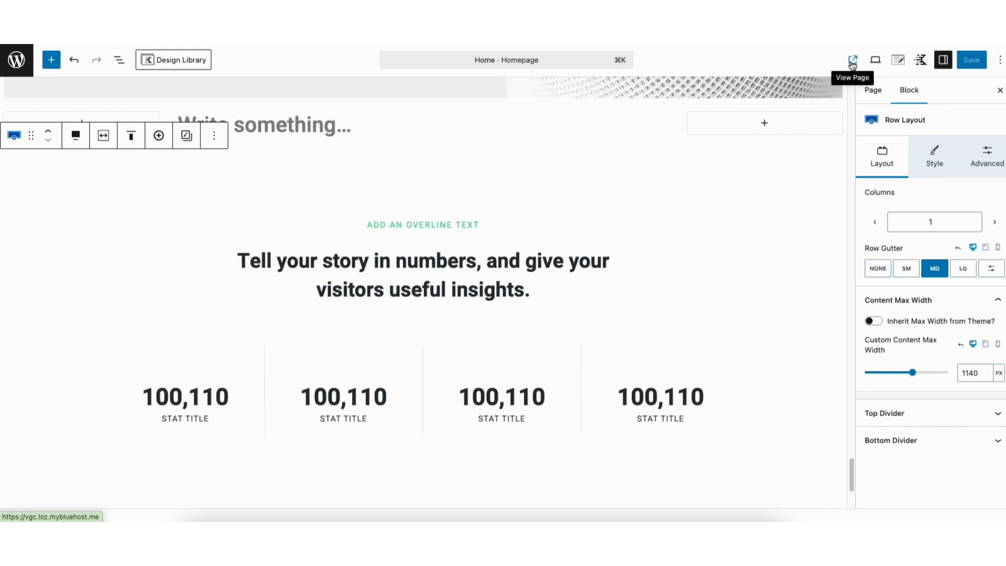
left_click(73, 60)
left_click(97, 64)
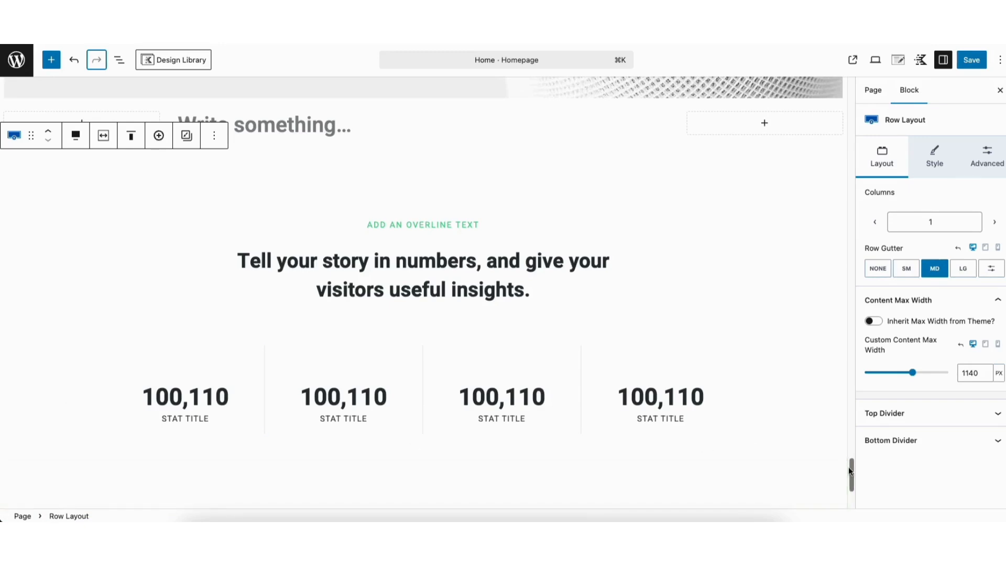
Save the home page and view the live site, going to its Contact page.
left_click(972, 61)
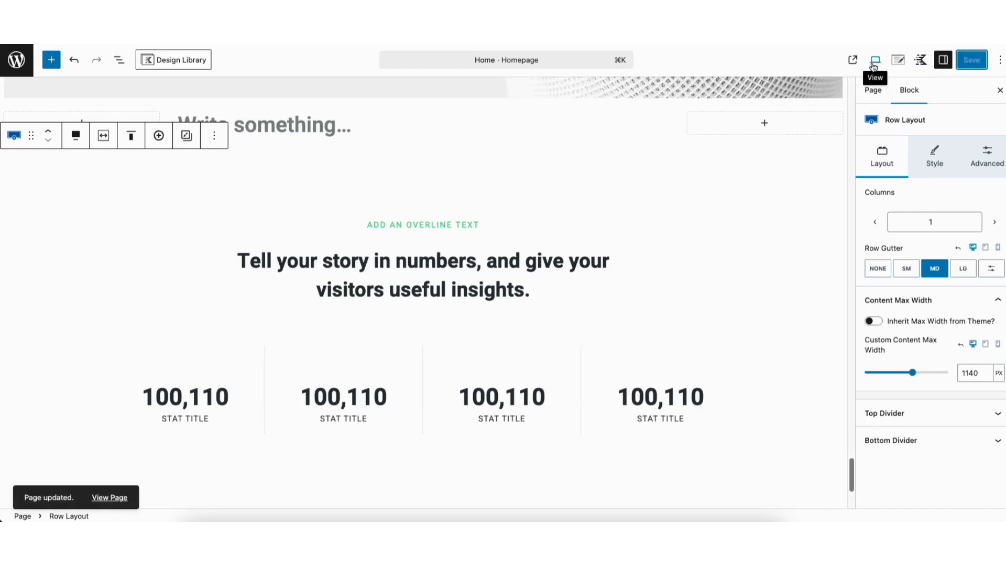
left_click(853, 59)
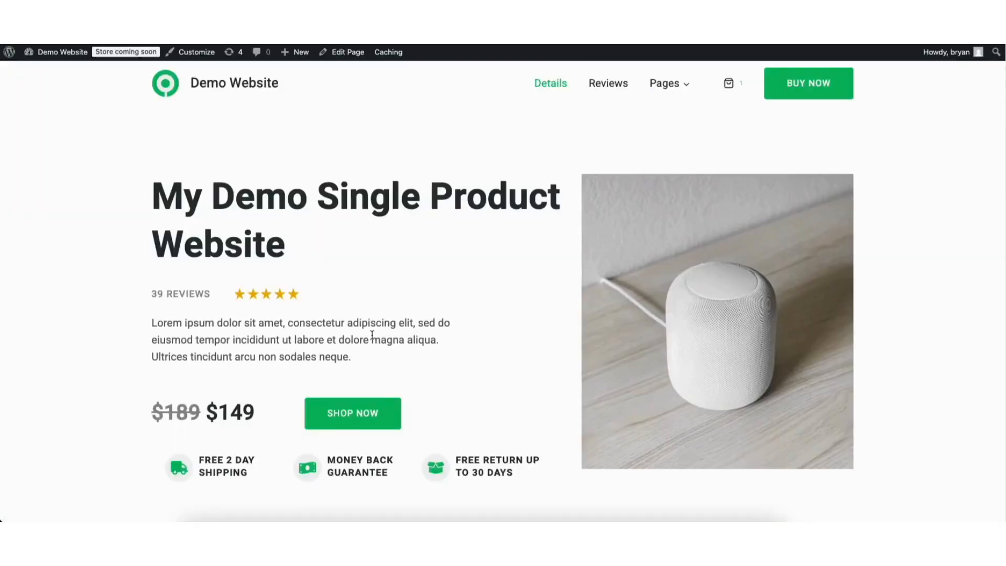
mouse_move(656, 94)
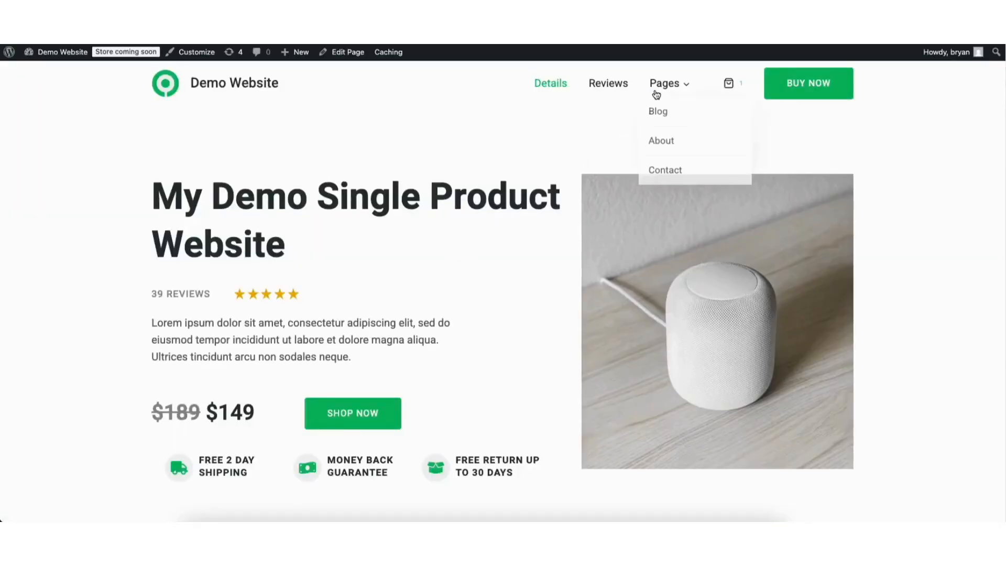
left_click(663, 170)
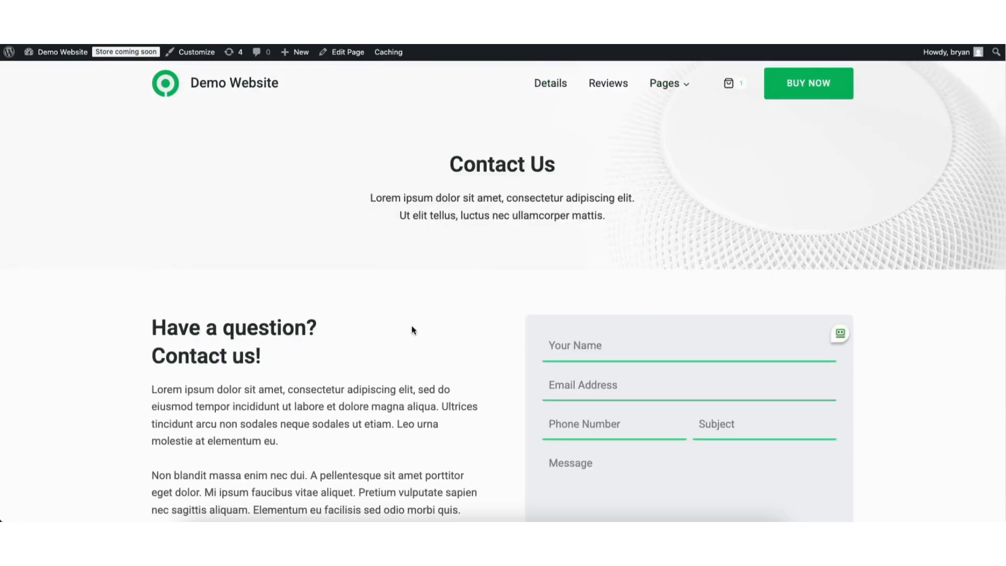
Open the Contact page for editing and select its contact form.
left_click(351, 53)
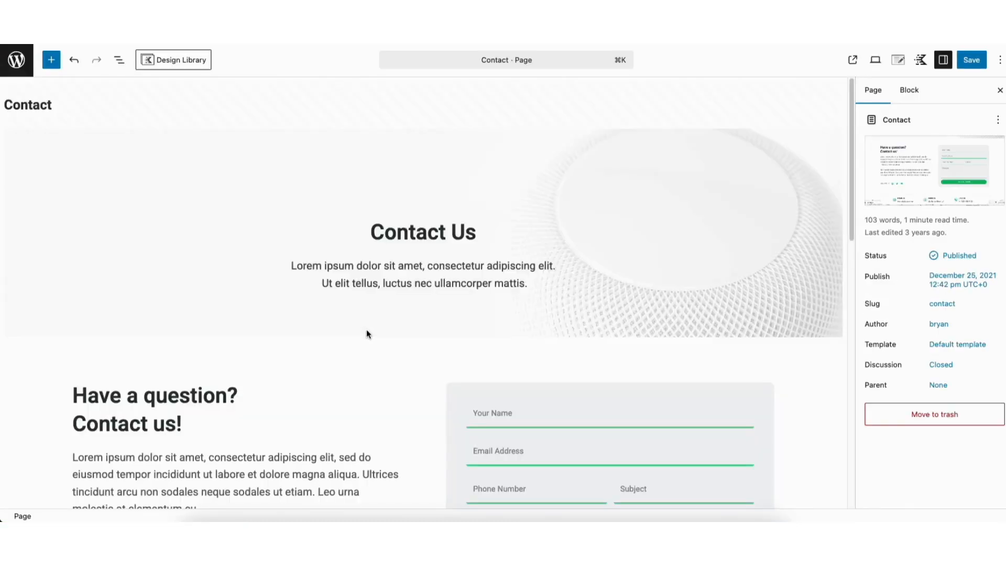
left_click_drag(850, 89, 850, 166)
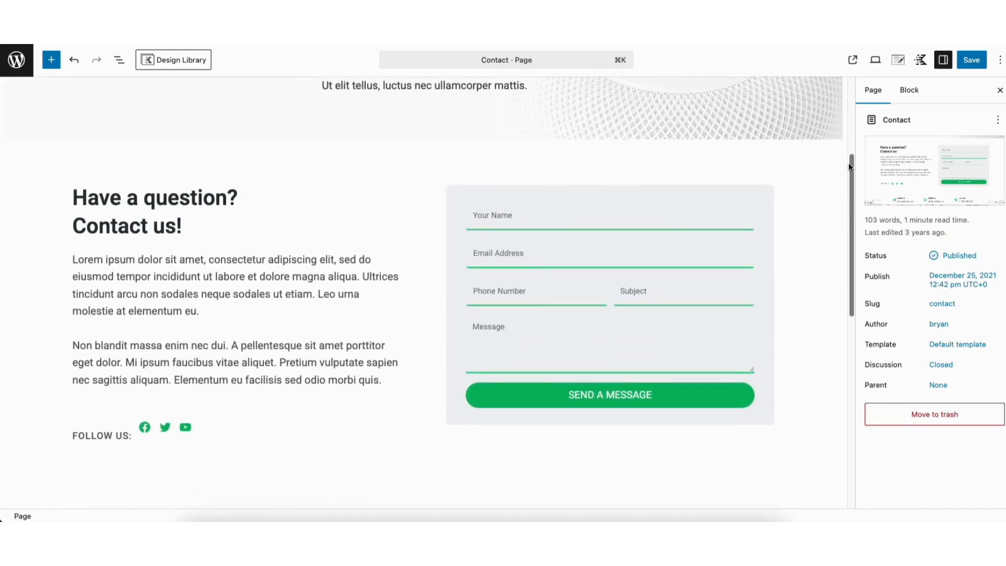
left_click(474, 208)
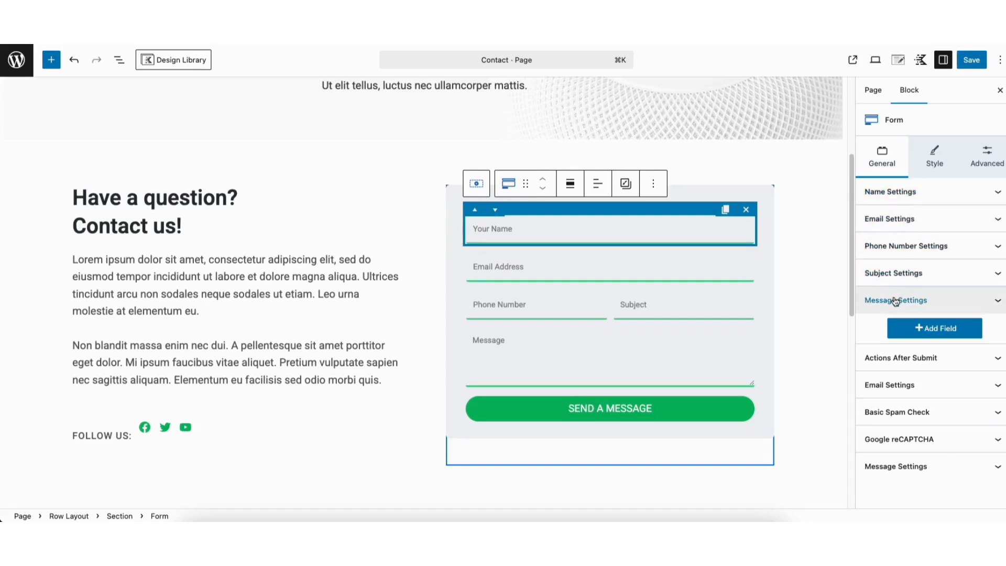
Try the Required option on the form's name field, keeping Text as the field type.
left_click(924, 192)
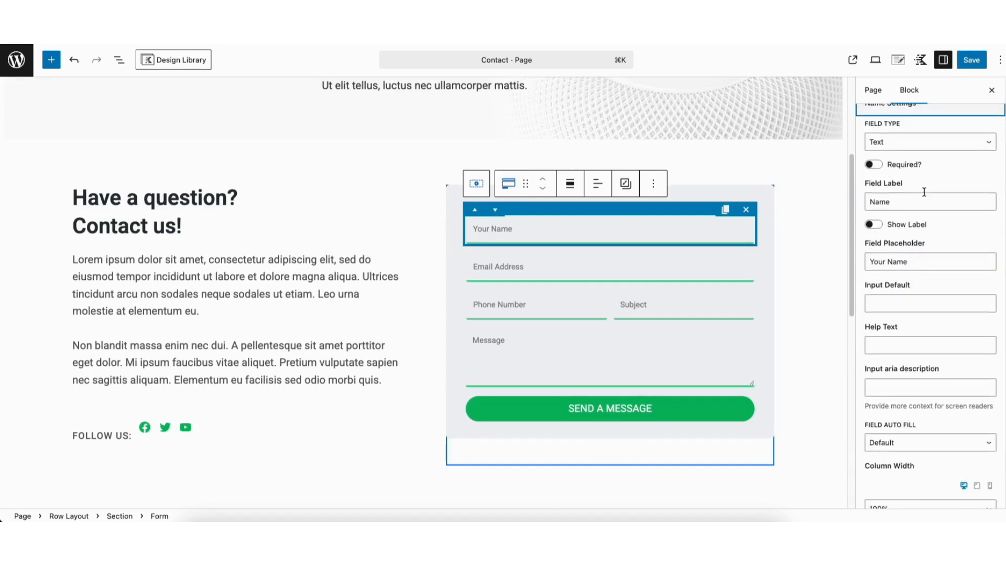
scroll(986, 194, "up", 2)
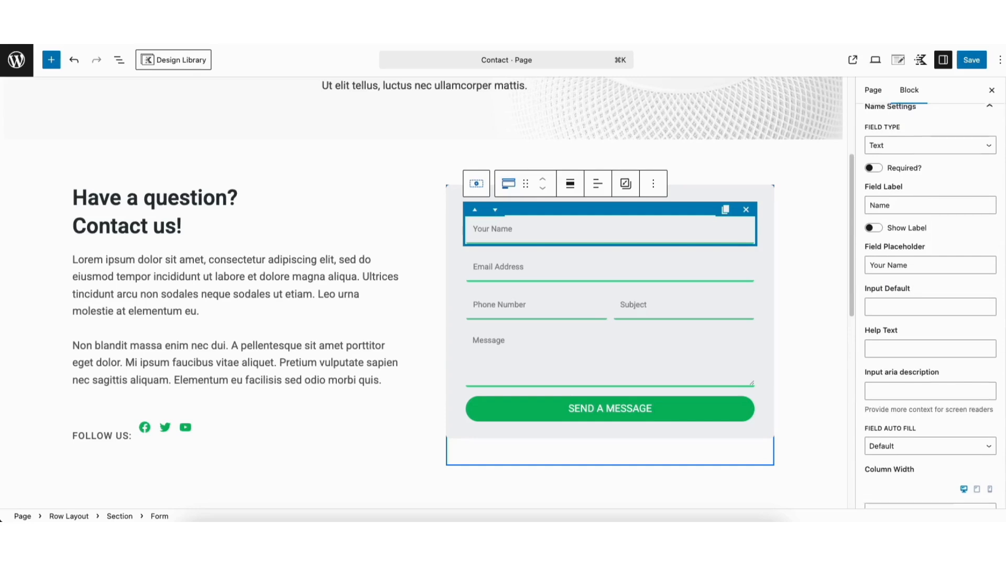
left_click(900, 187)
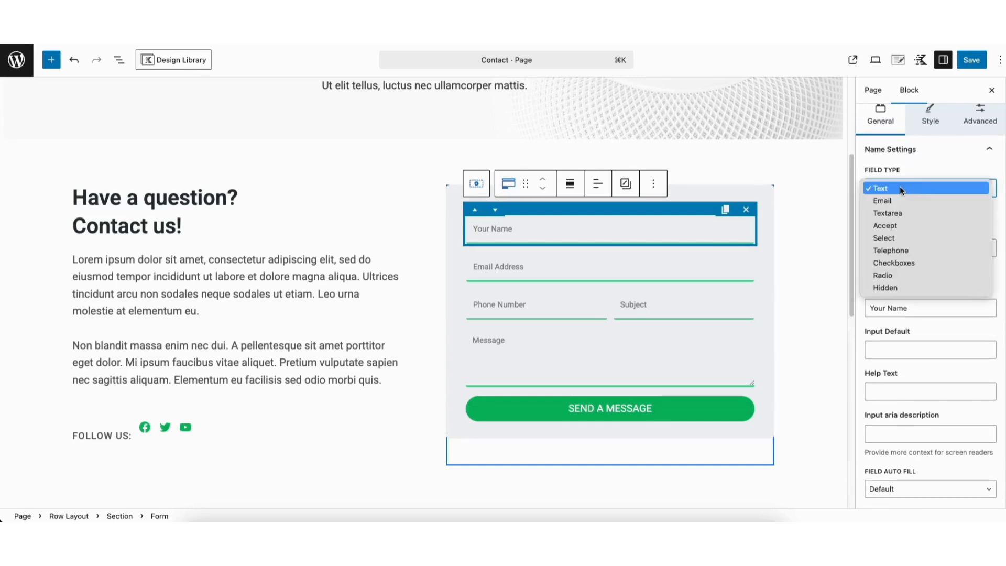
left_click(904, 190)
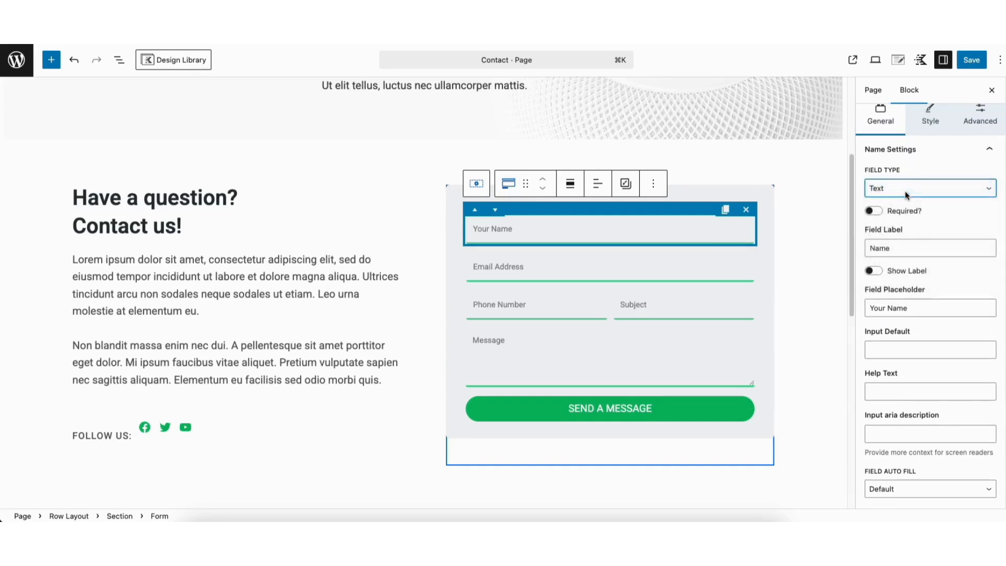
left_click(879, 212)
left_click(879, 212)
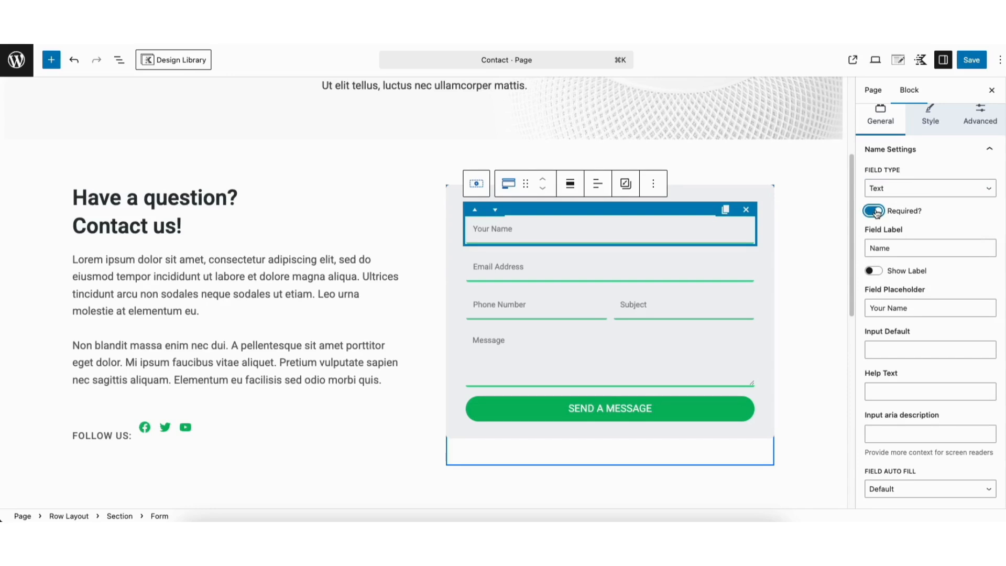
left_click(877, 212)
Try a 75% column width for the name field and return it to 100%.
left_click_drag(1004, 275, 983, 399)
left_click(888, 300)
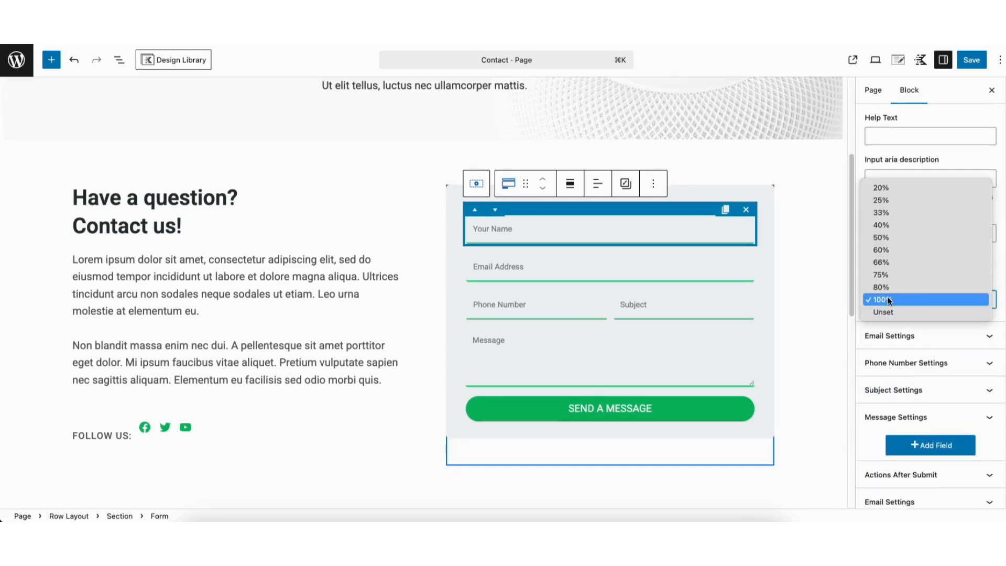
left_click(886, 274)
left_click(887, 300)
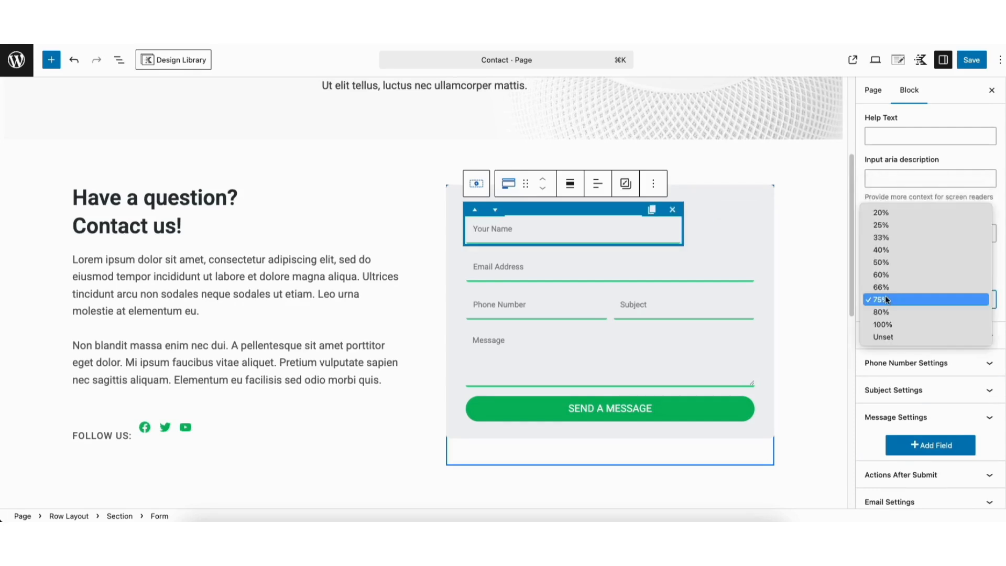
left_click(885, 324)
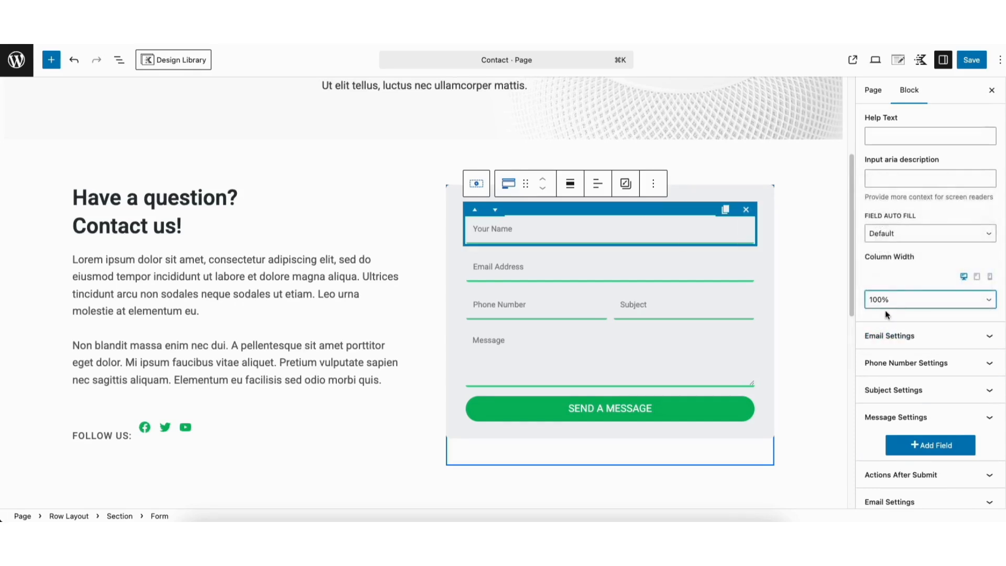
Add another field to the contact form and hide its label.
left_click(906, 446)
left_click(915, 448)
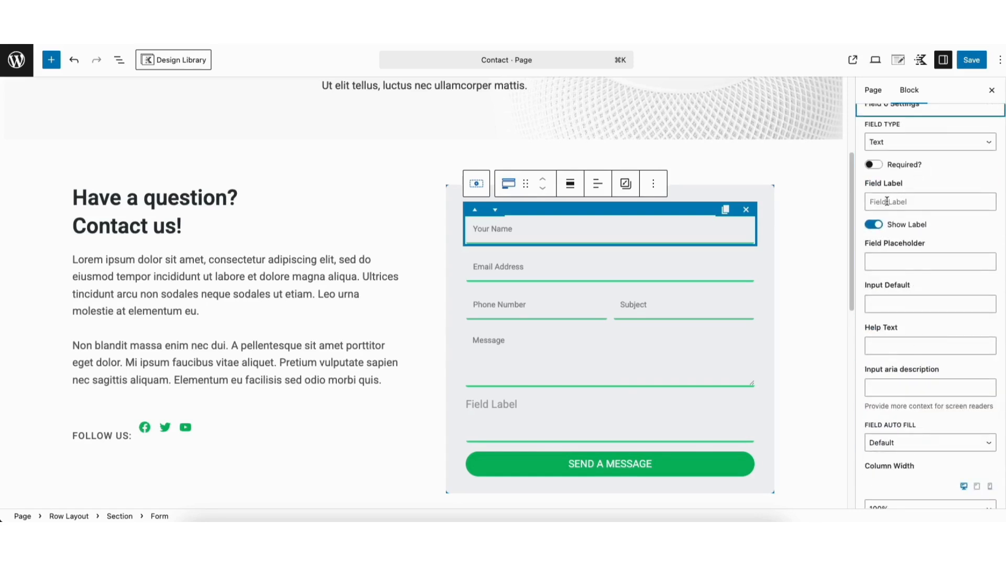
left_click(874, 225)
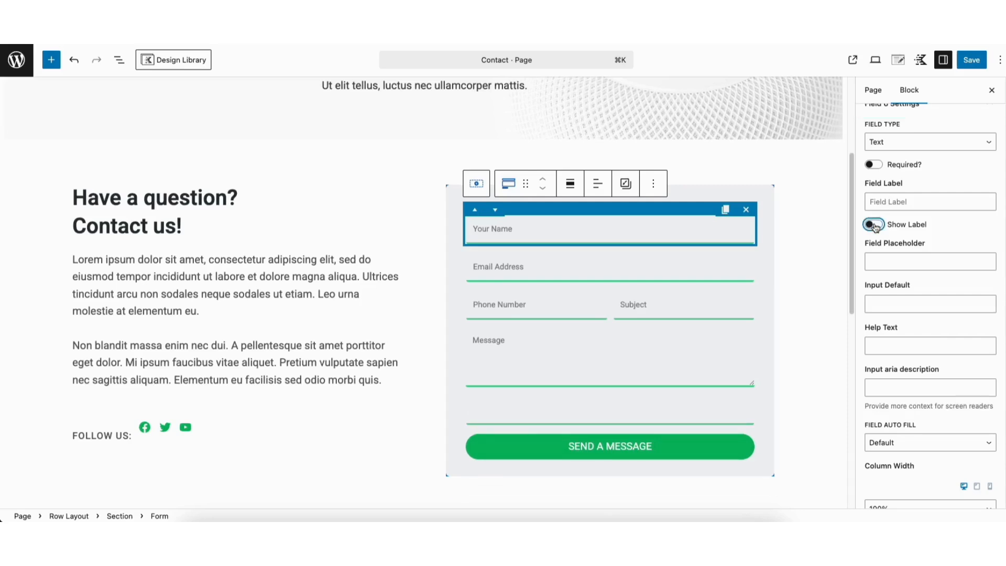
scroll(873, 227, "down", 5)
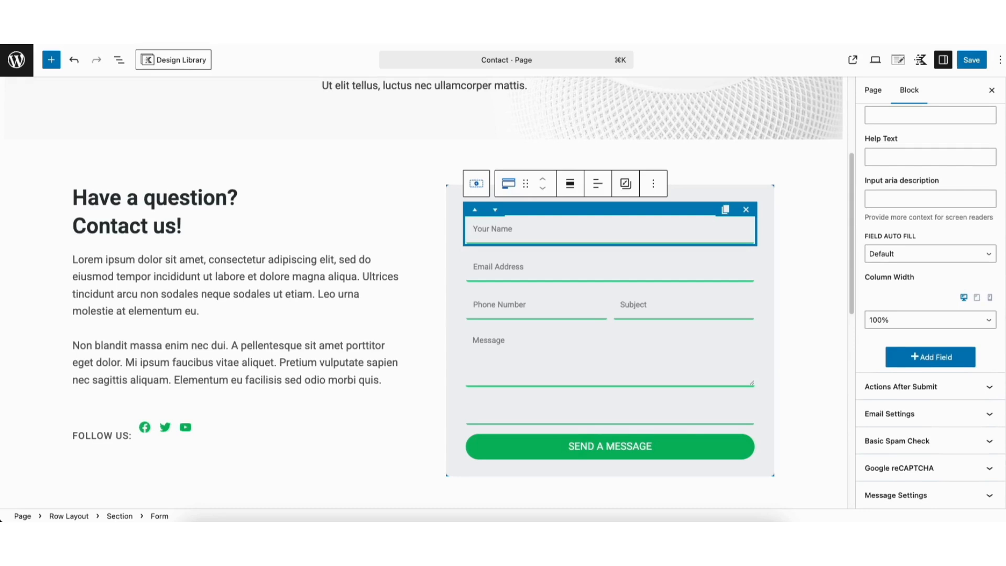
Review the form's after-submit actions and its email settings, including the Reply To options.
left_click(902, 386)
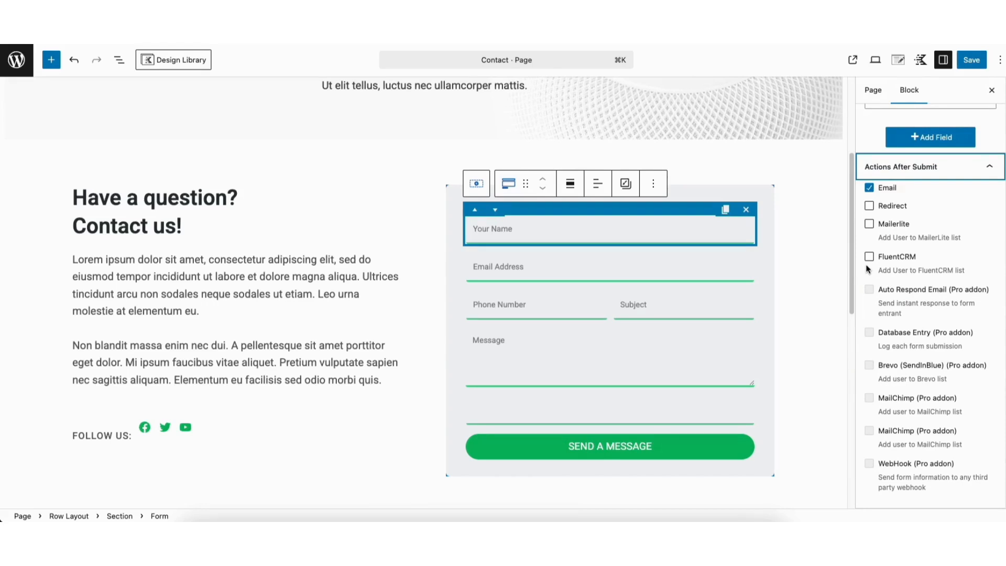
left_click(969, 175)
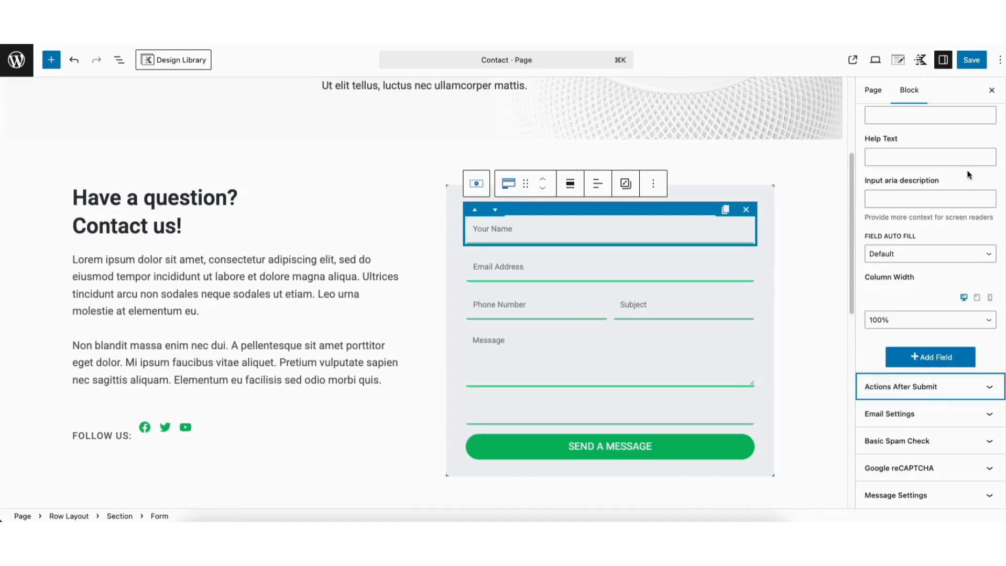
left_click(893, 415)
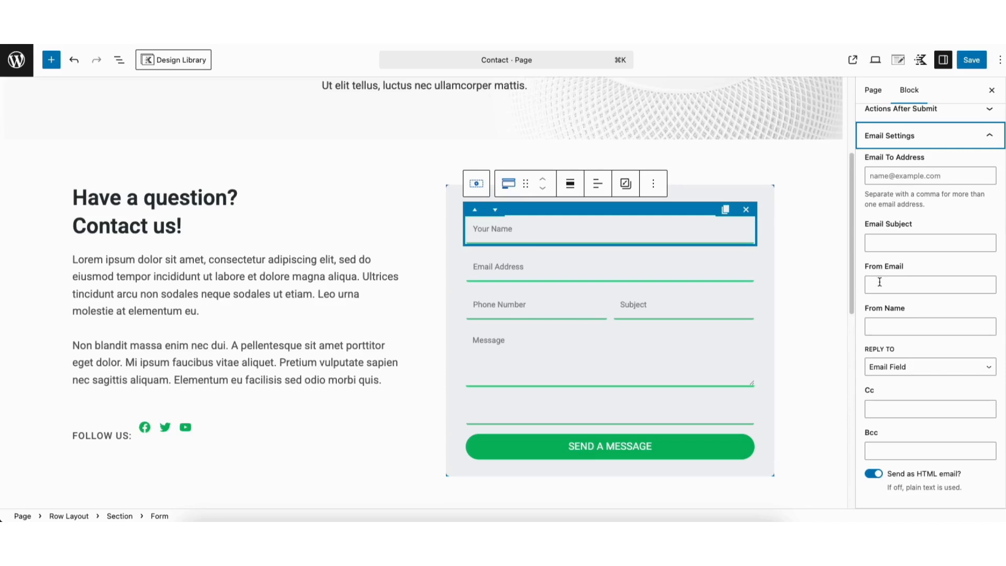
left_click(891, 367)
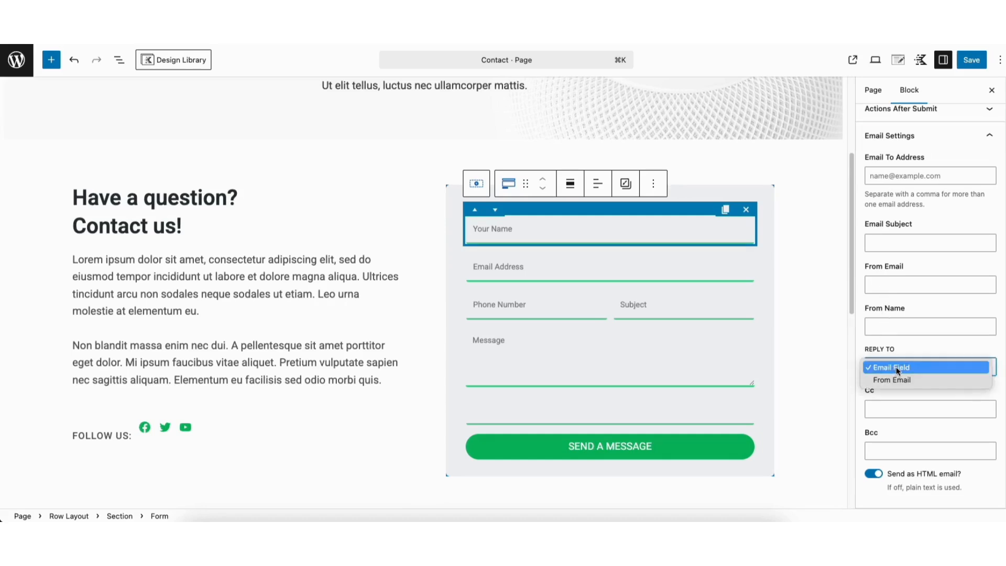
left_click(895, 367)
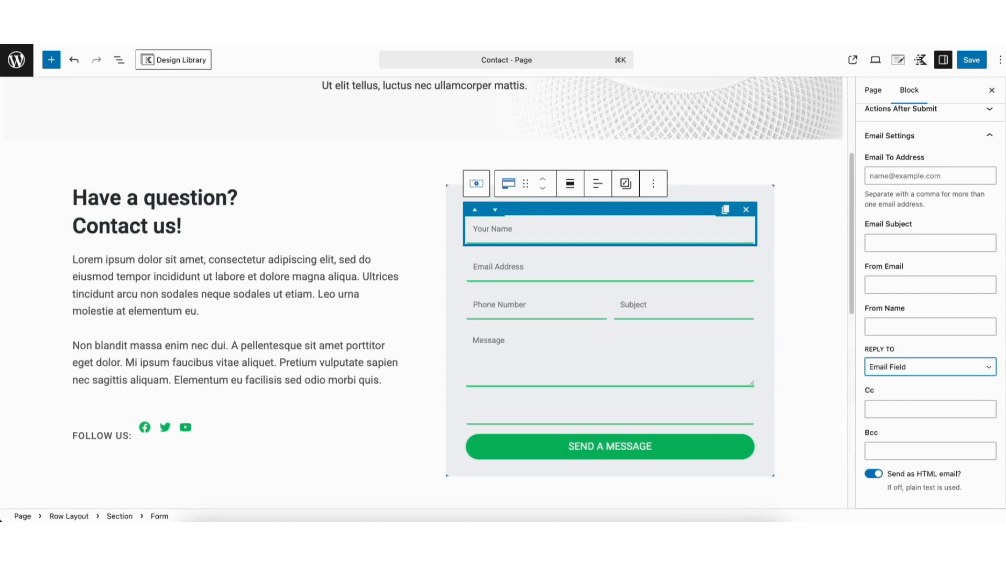
scroll(929, 304, "down", 3)
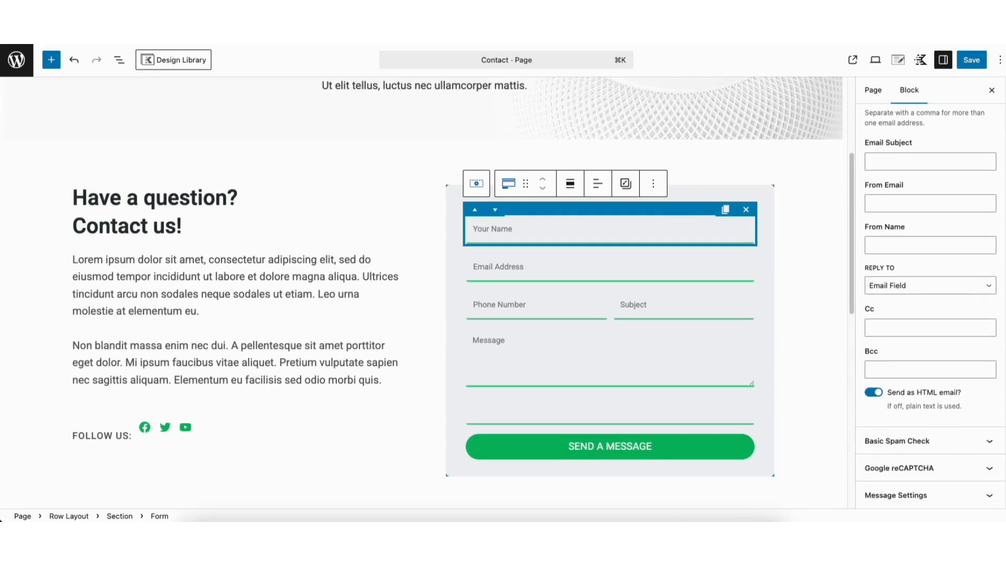
Check the form's basic spam check and Google reCAPTCHA settings.
left_click(907, 440)
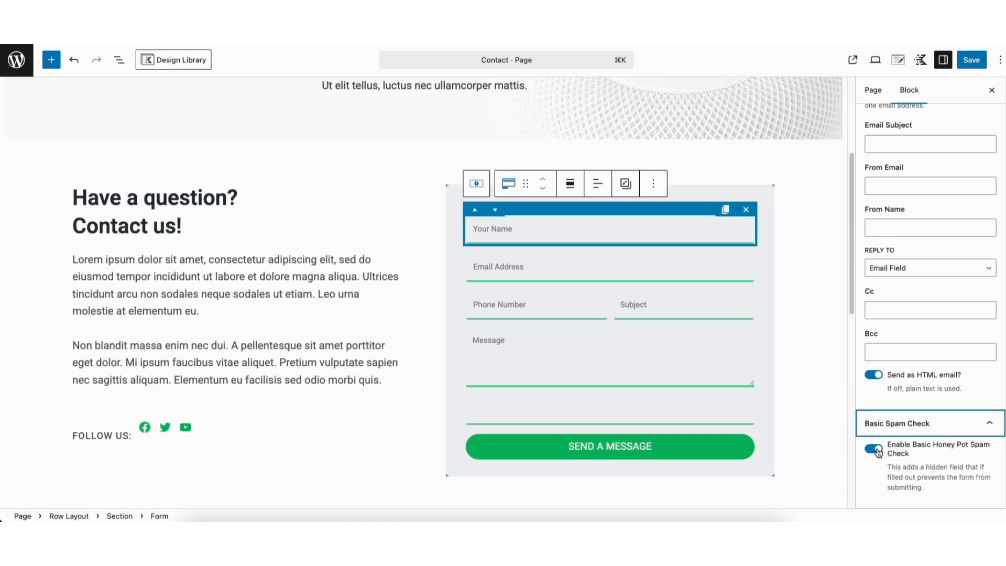
scroll(922, 456, "down", 2)
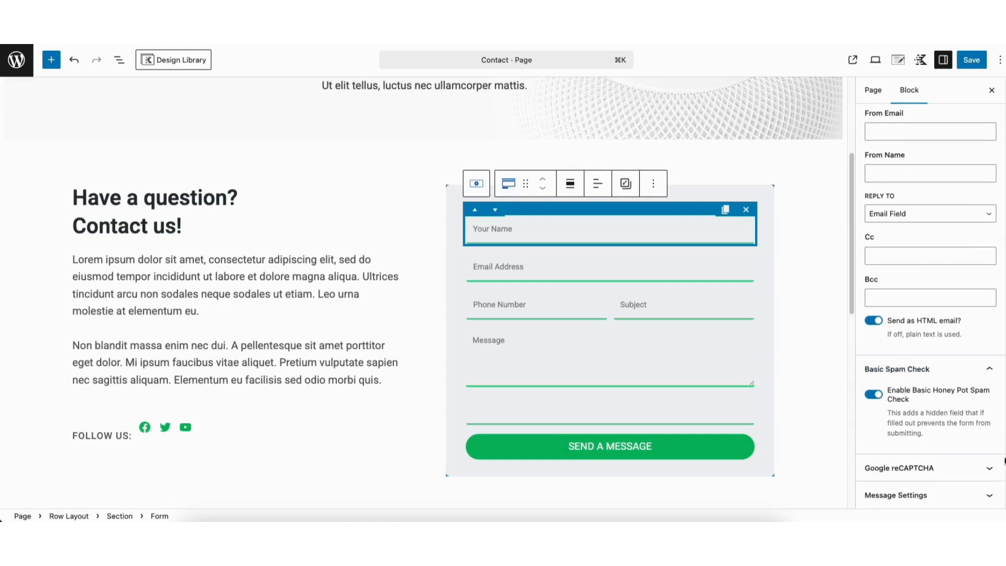
left_click(920, 469)
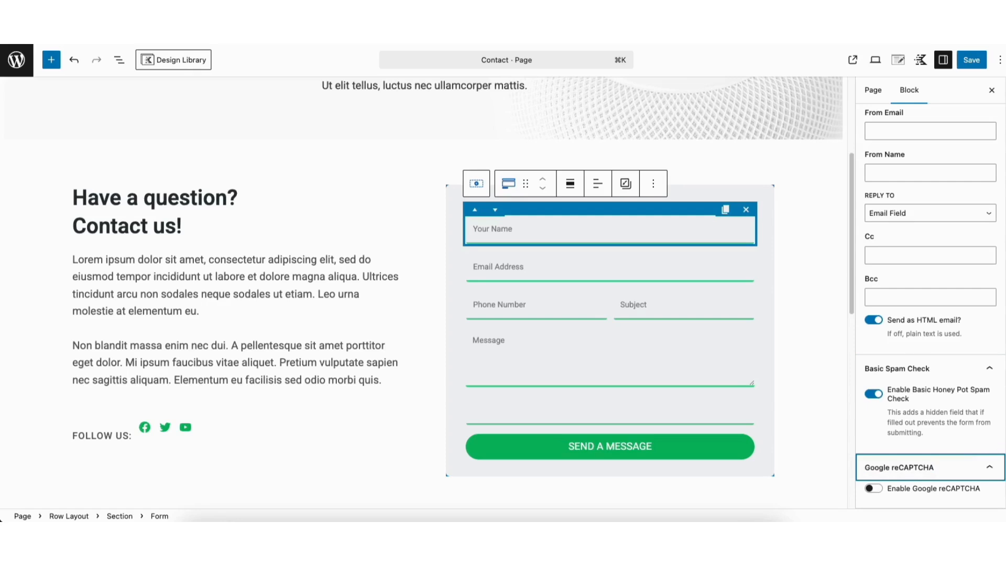
scroll(922, 472, "down", 1)
Examine the form's success and error message settings, including font size, borders and advanced message font settings.
left_click(920, 492)
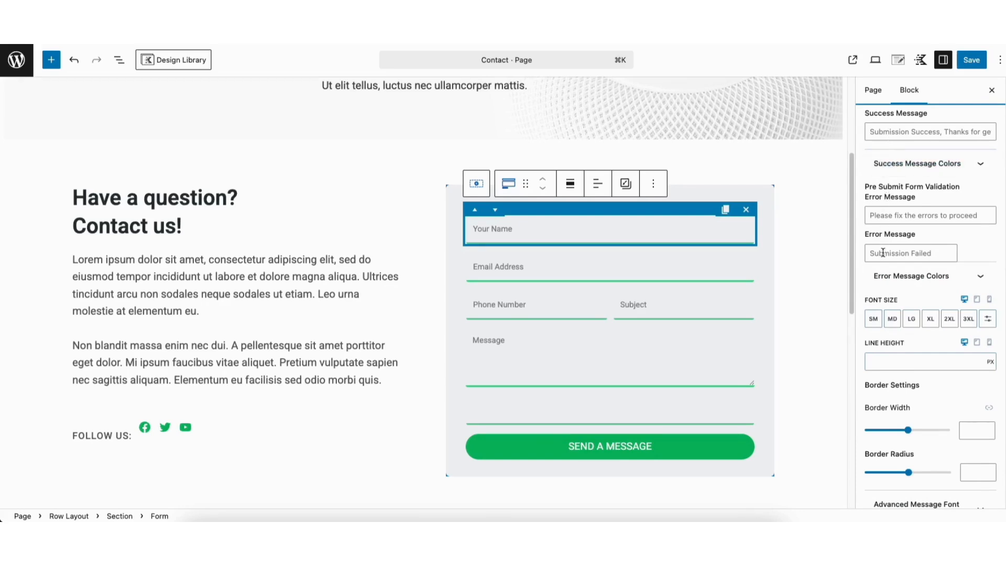
left_click(892, 320)
scroll(922, 445, "down", 1)
left_click(917, 477)
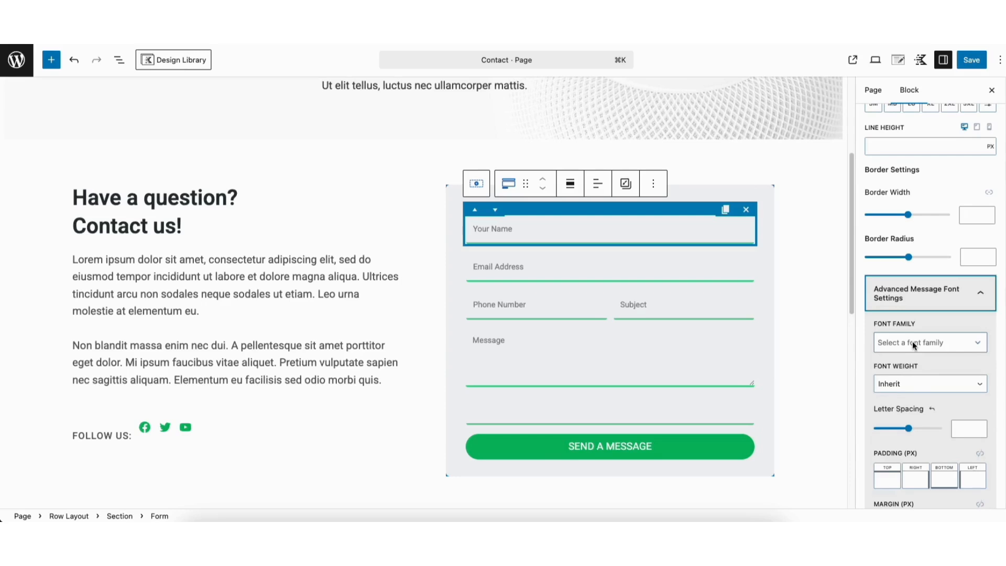
scroll(913, 345, "down", 2)
scroll(929, 303, "up", 15)
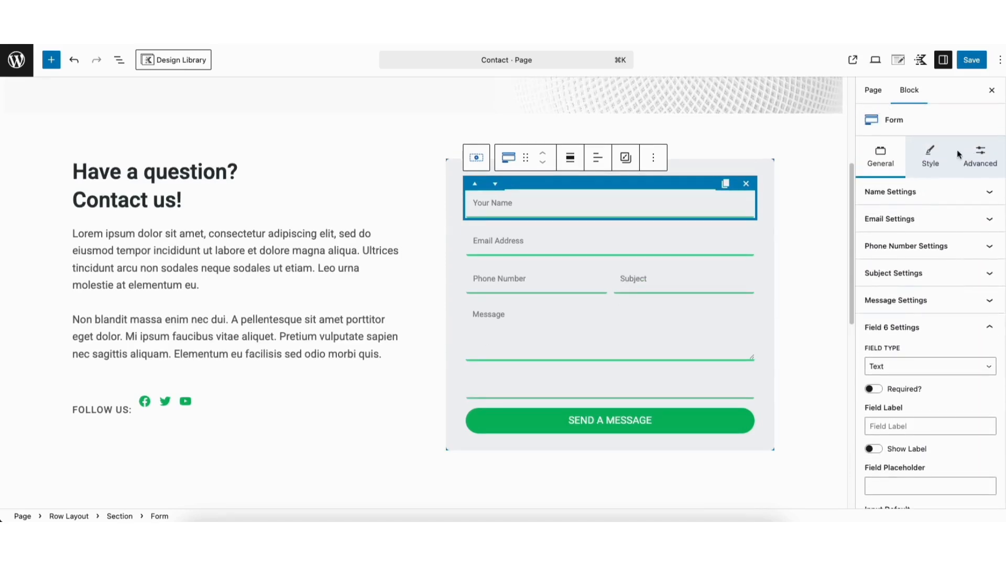
Review the form's style settings for fields, labels and the submit button, including advanced label settings and hover button colors.
left_click(929, 153)
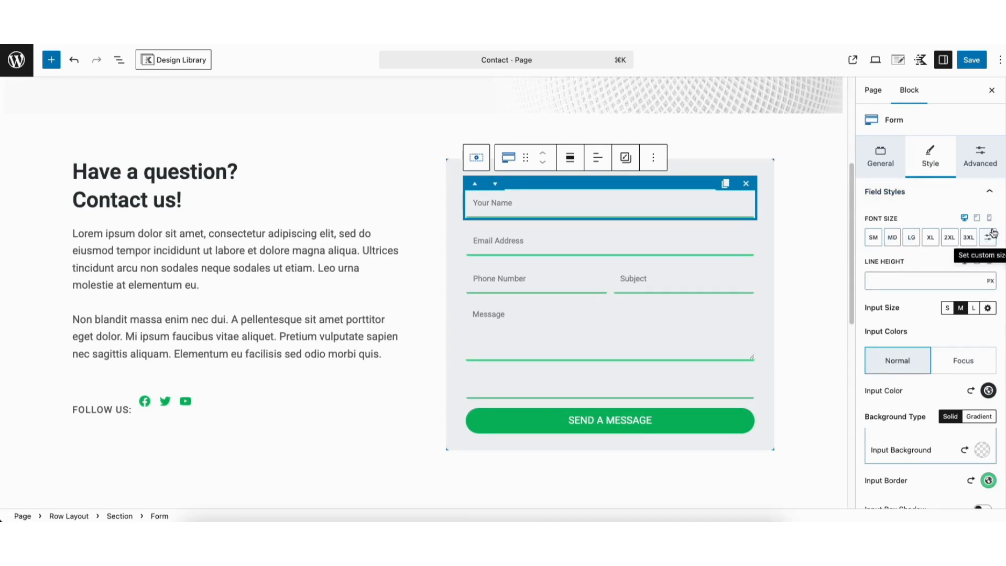
scroll(984, 241, "down", 5)
scroll(925, 451, "down", 2)
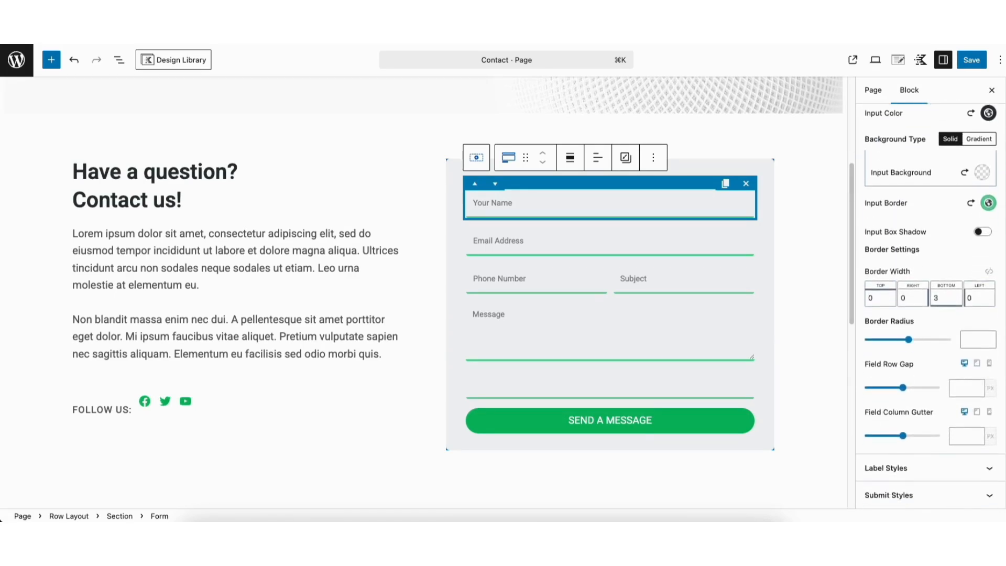
left_click(893, 467)
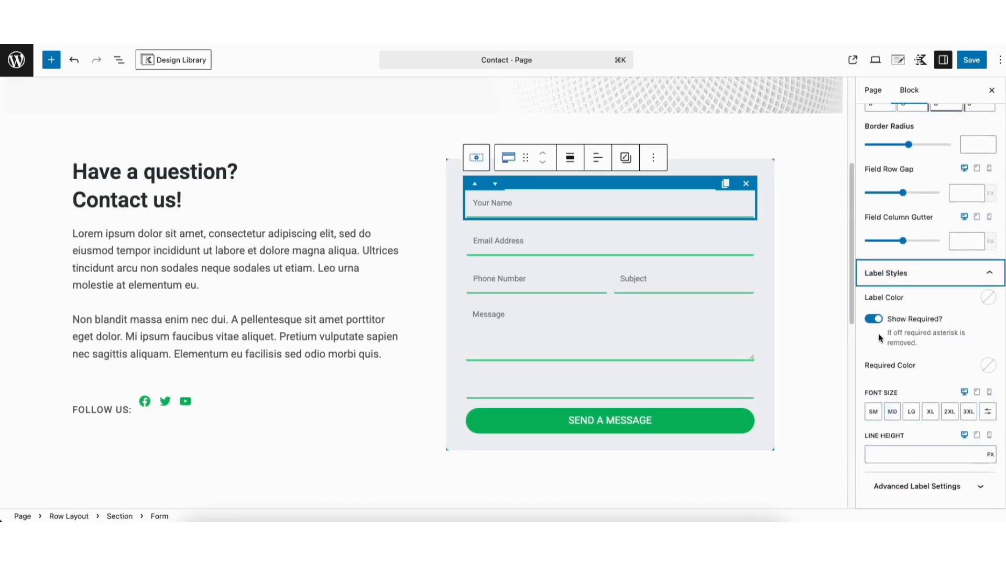
left_click(896, 486)
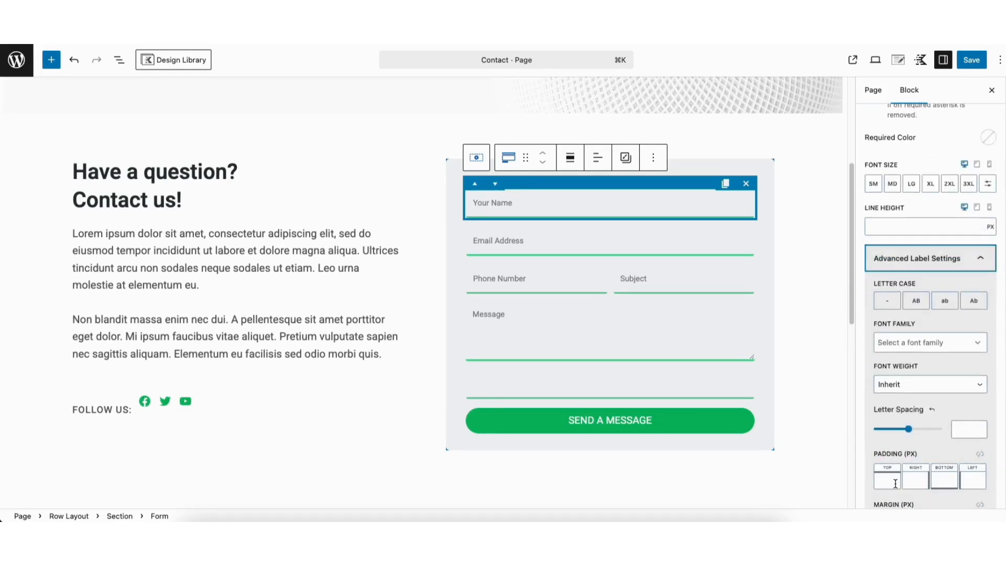
scroll(919, 359, "down", 3)
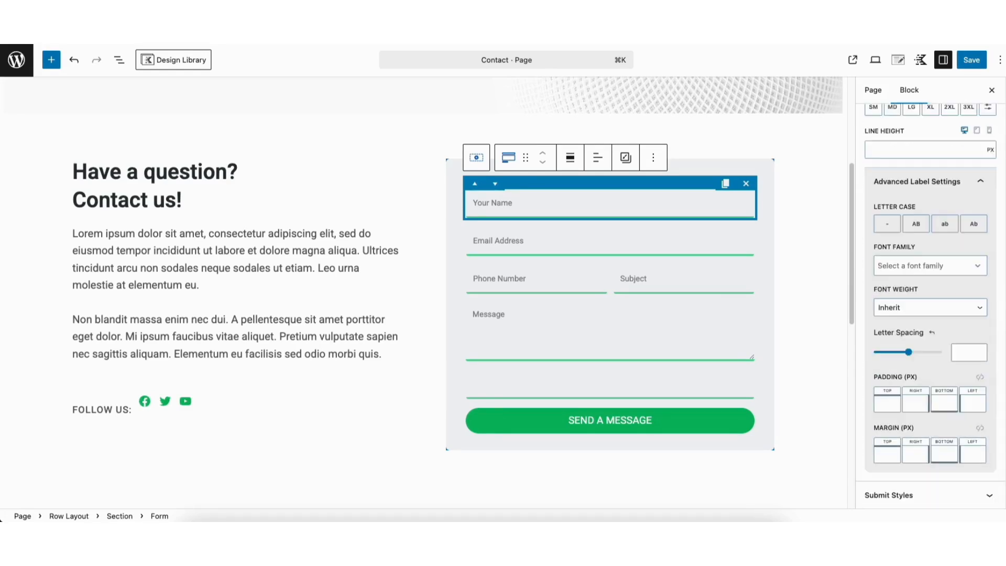
scroll(882, 496, "down", 5)
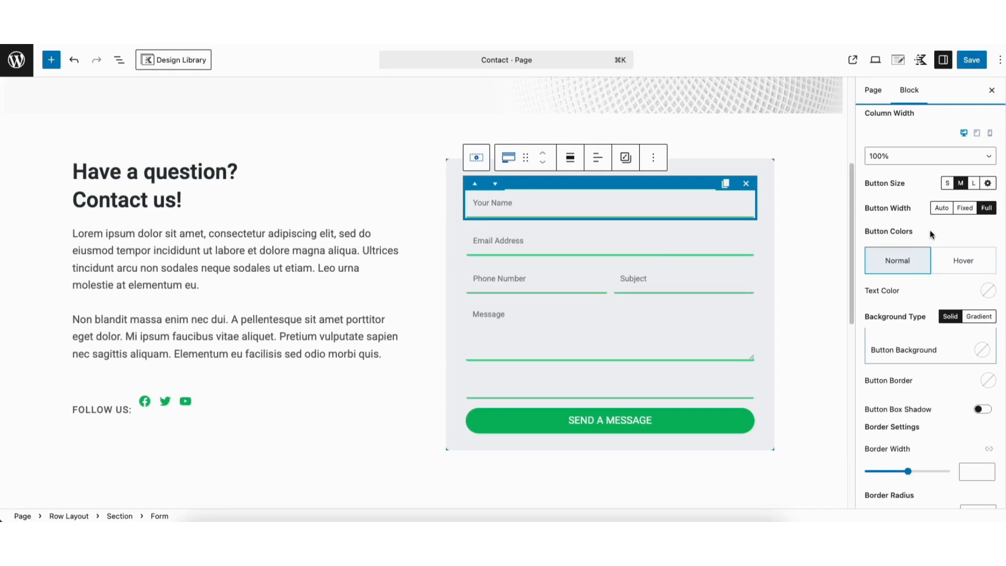
left_click(948, 265)
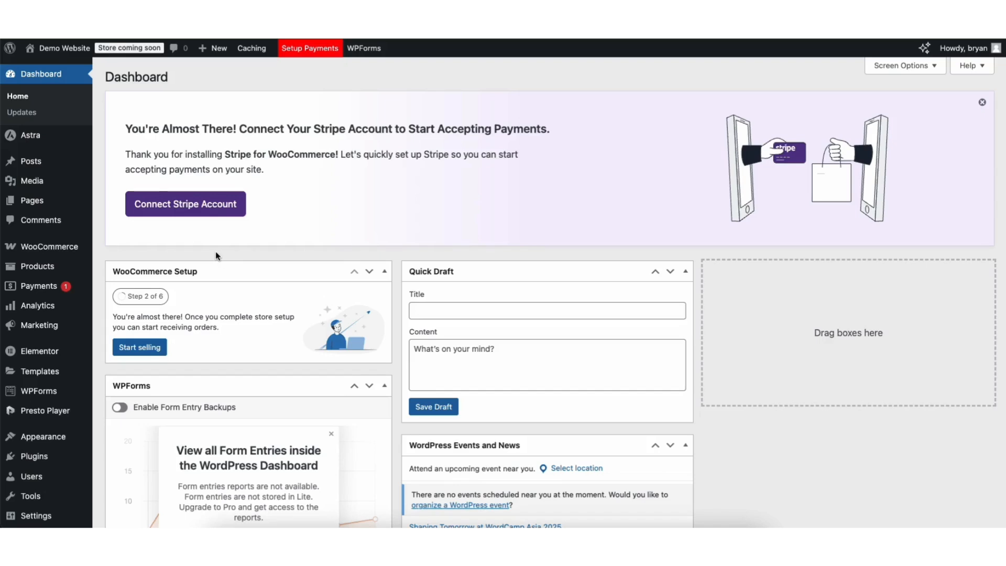
Start the WooCommerce guided store setup with usage data sharing turned off, choosing "I'm just starting my business".
mouse_move(38, 250)
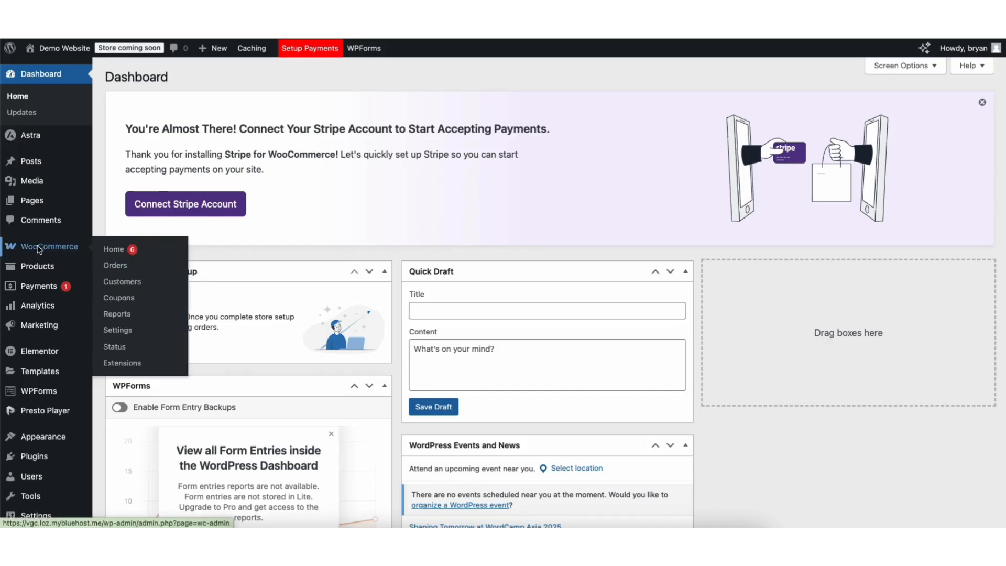
left_click(38, 249)
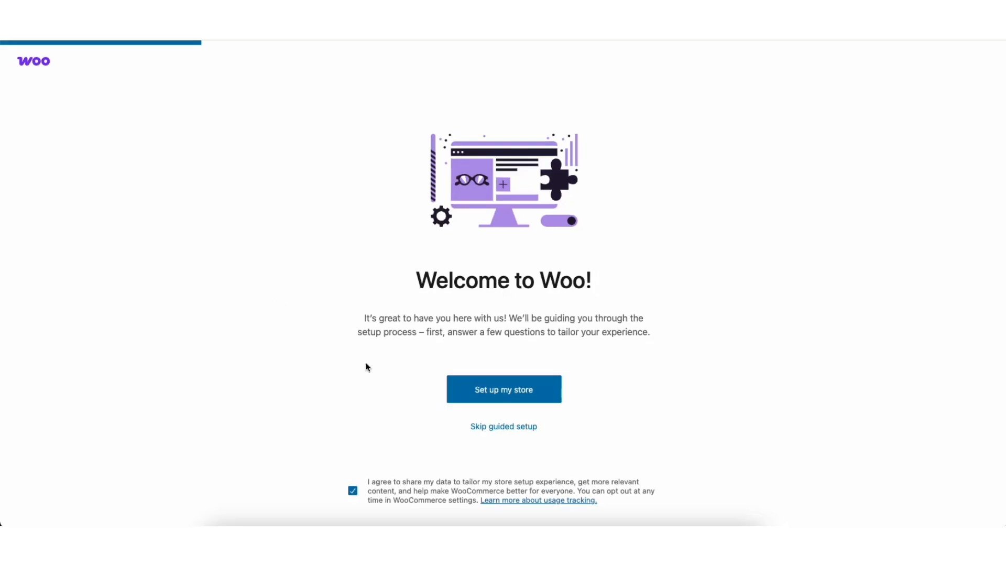
left_click(352, 492)
left_click(474, 392)
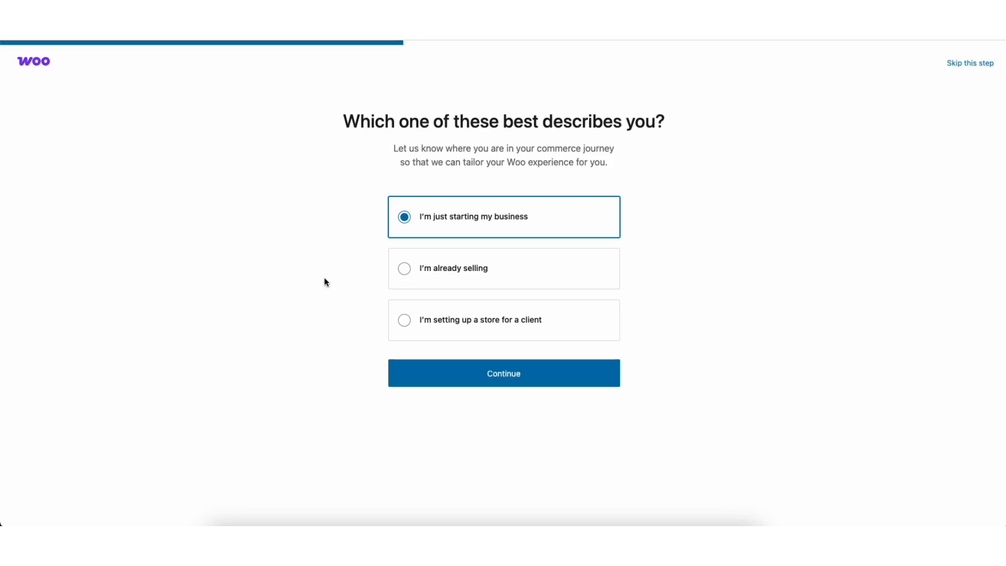
left_click(449, 372)
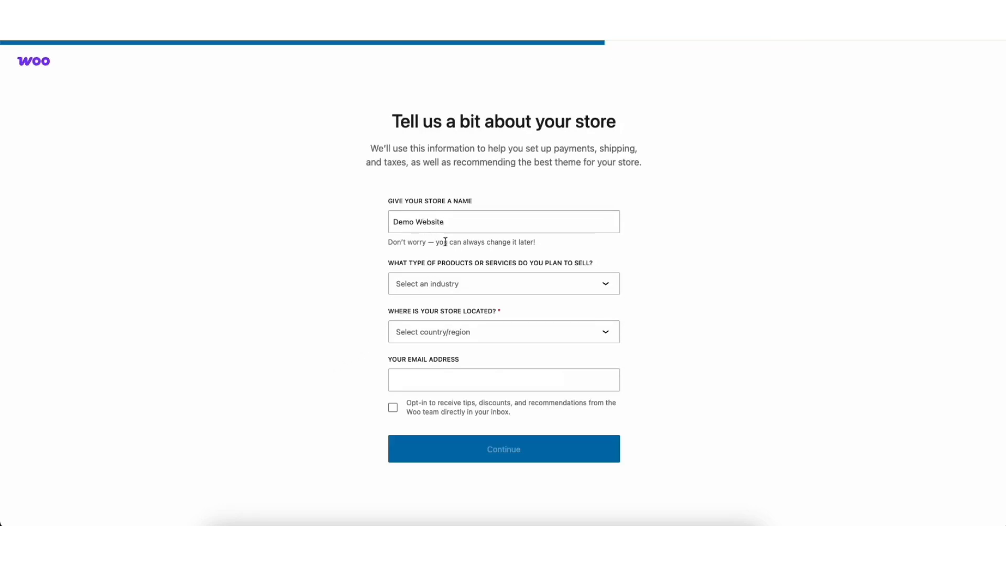
Set the store's product type to Other and its location to United States (US) — Missouri, and submit the store details.
left_click(448, 287)
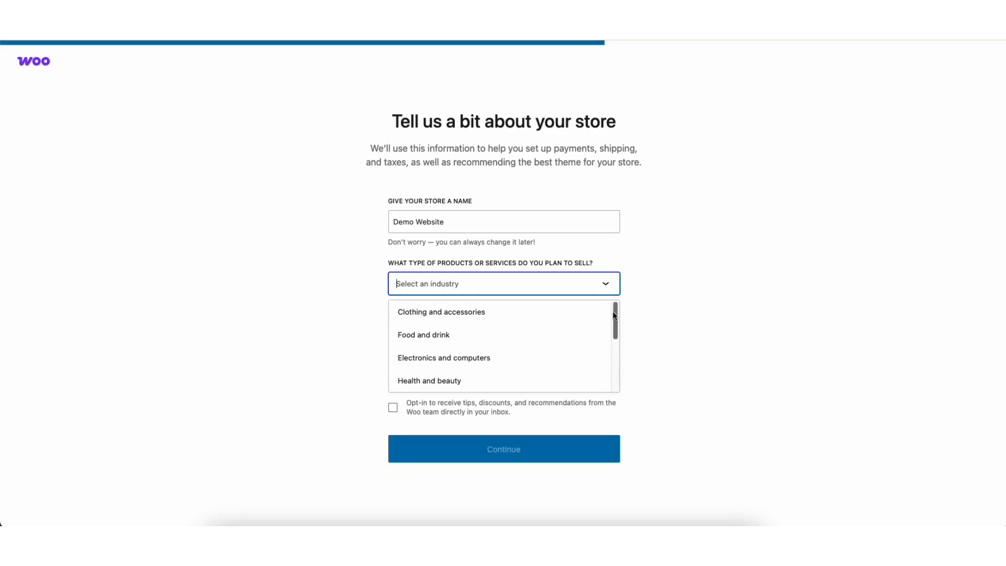
left_click_drag(616, 311, 616, 364)
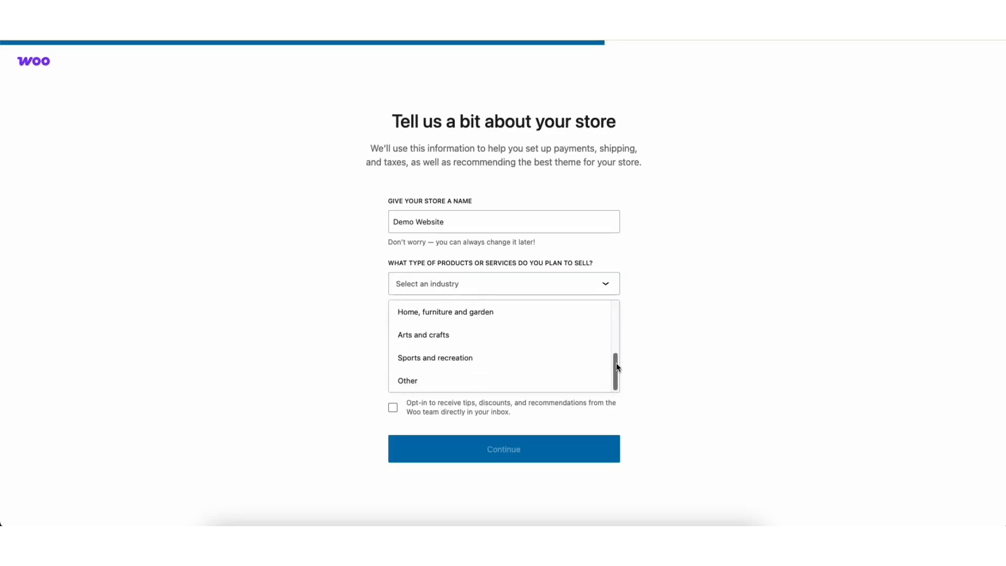
left_click(431, 380)
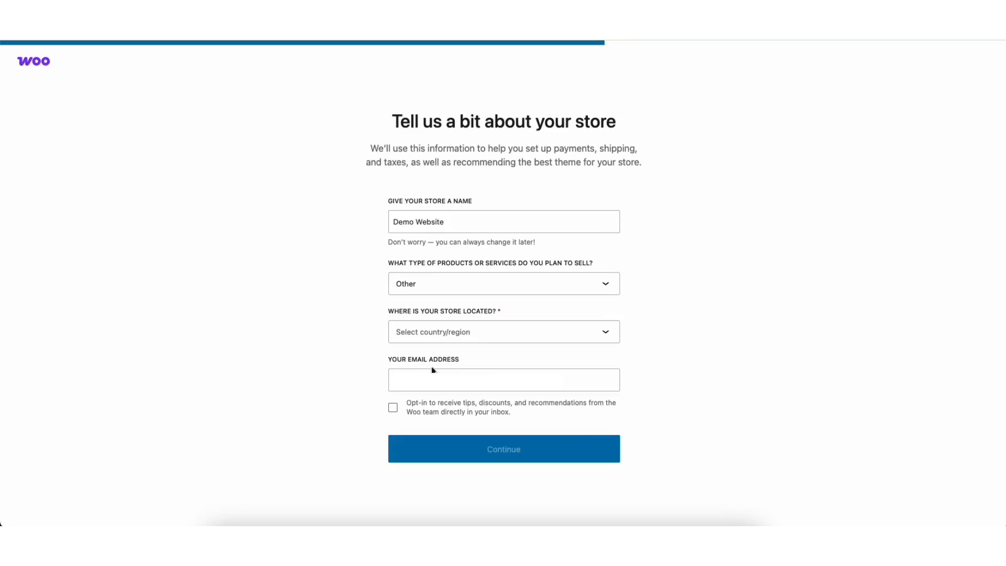
left_click(435, 331)
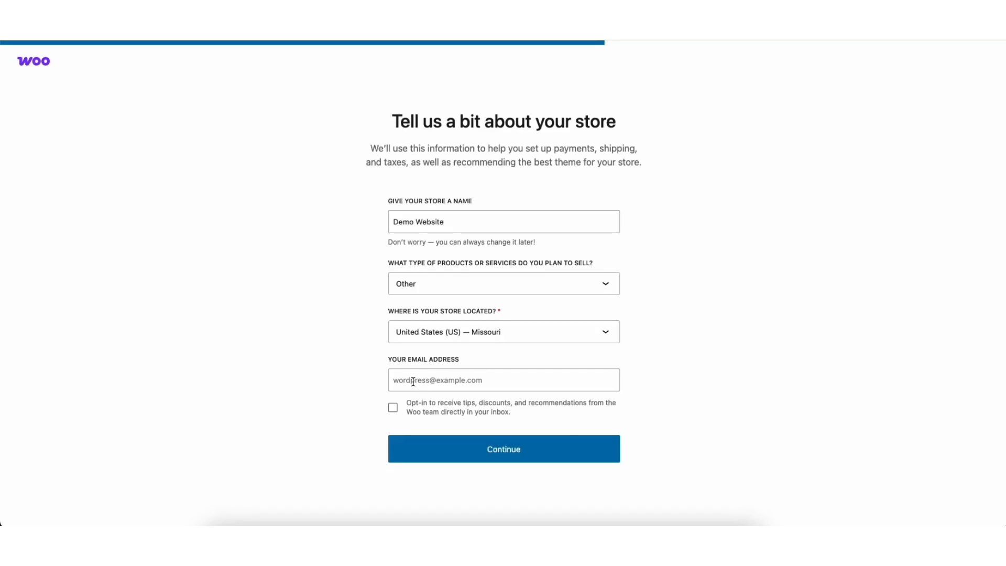
left_click(424, 455)
Review the offered free business features, keep all of them selected, and continue to finish the store setup.
scroll(495, 330, "down", 1)
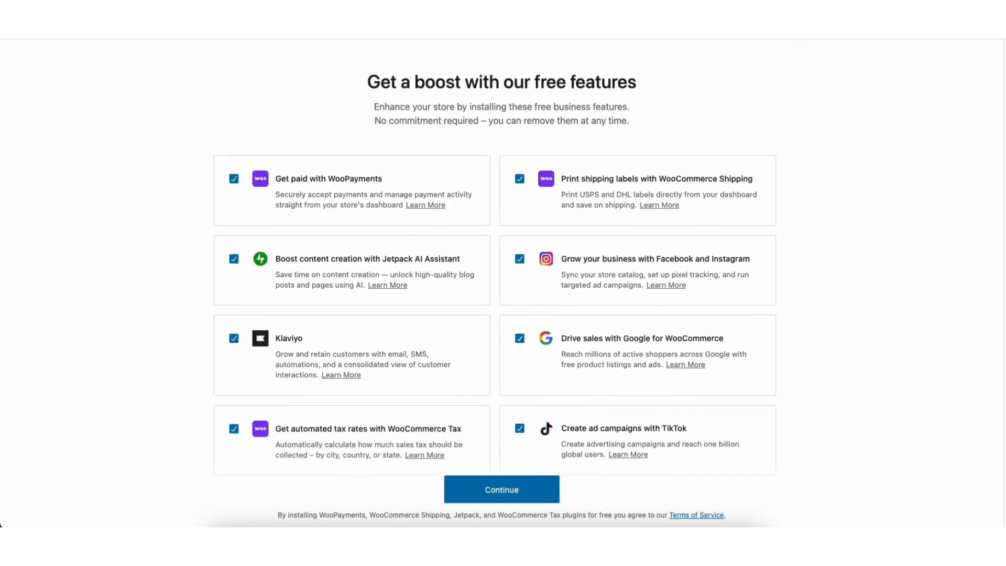
scroll(495, 257, "down", 1)
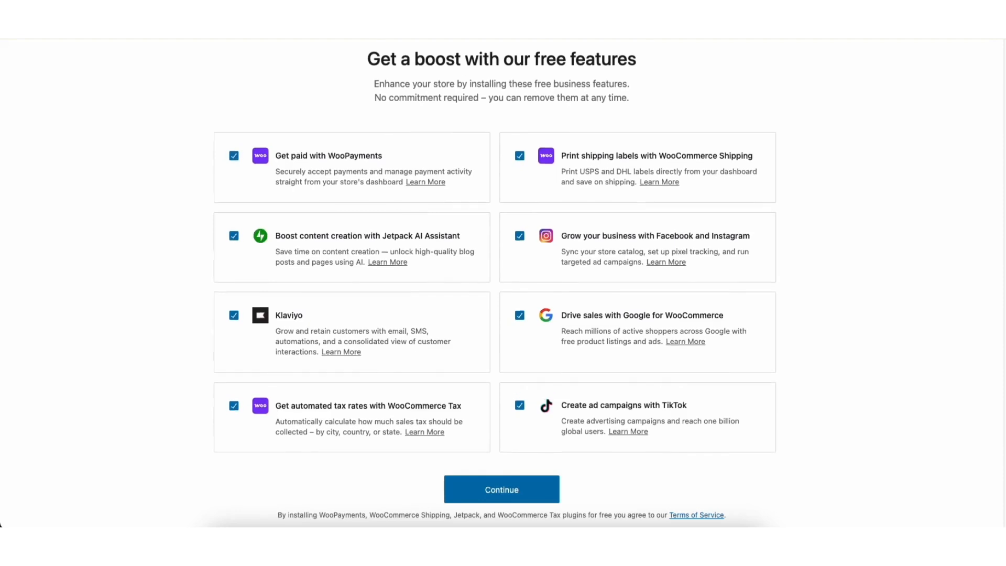
scroll(503, 282, "up", 2)
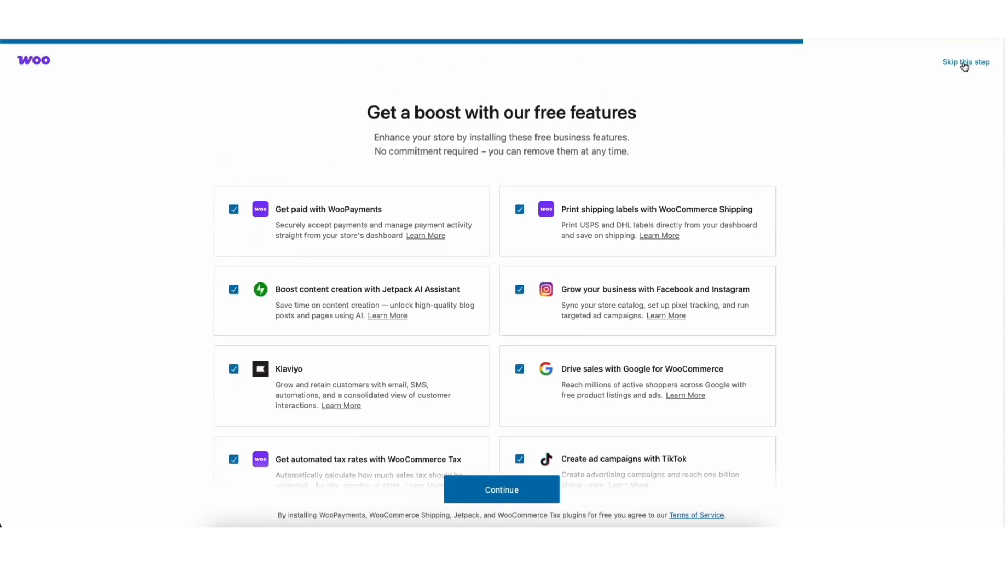
left_click(519, 210)
left_click(518, 211)
left_click(519, 291)
left_click(519, 291)
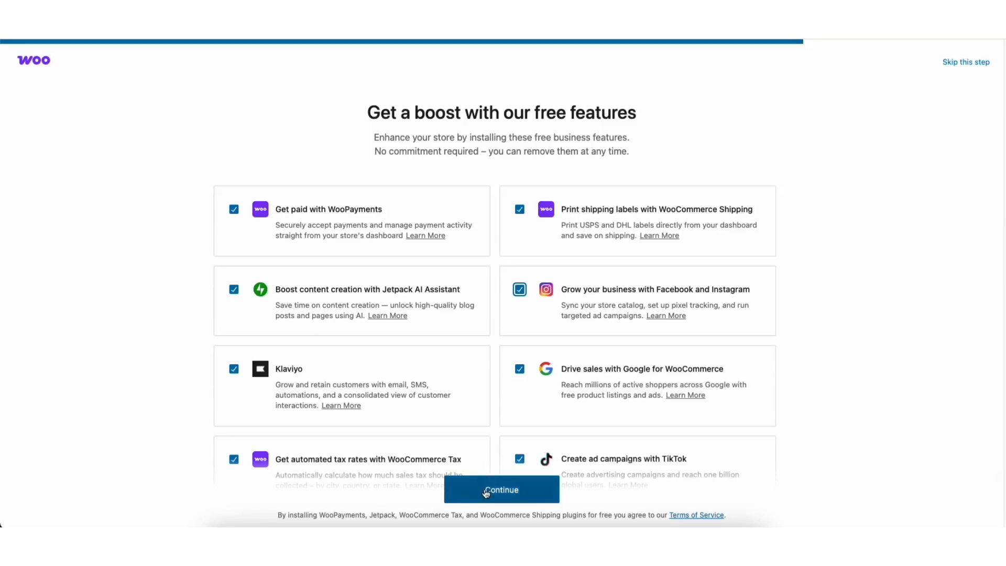
left_click(486, 492)
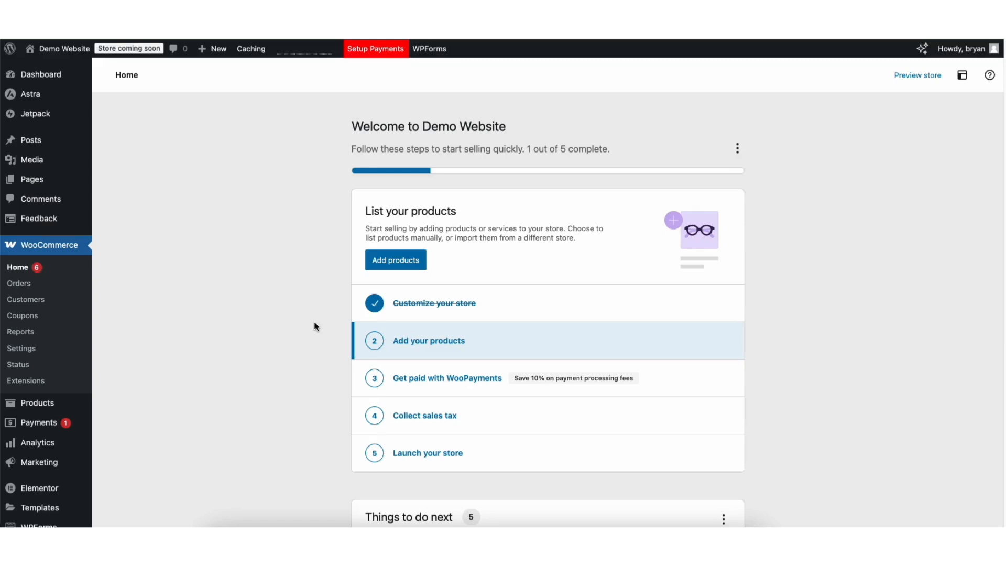
Add a new product named "Demo eCommerce Single Product" and move to its description.
mouse_move(42, 404)
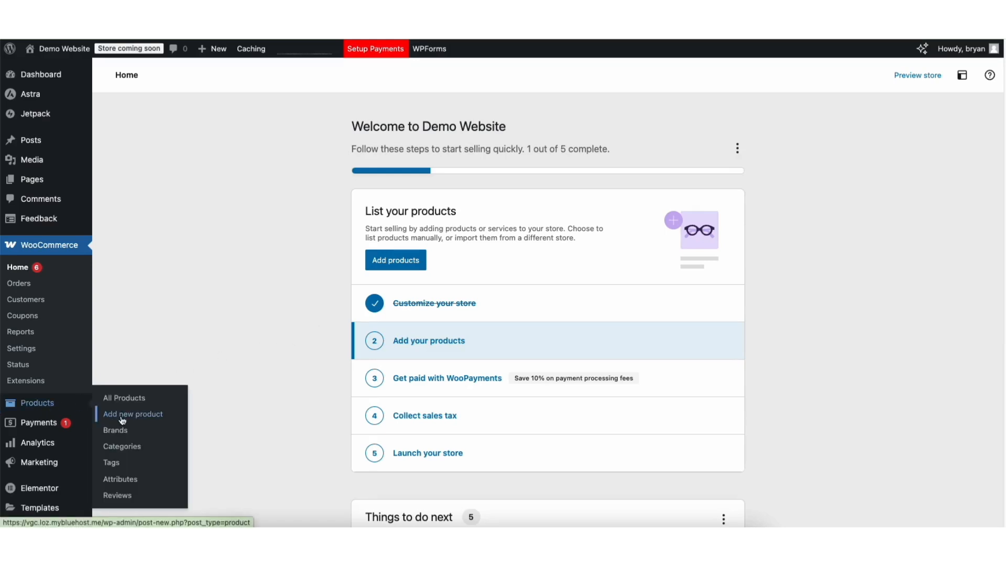
left_click(140, 414)
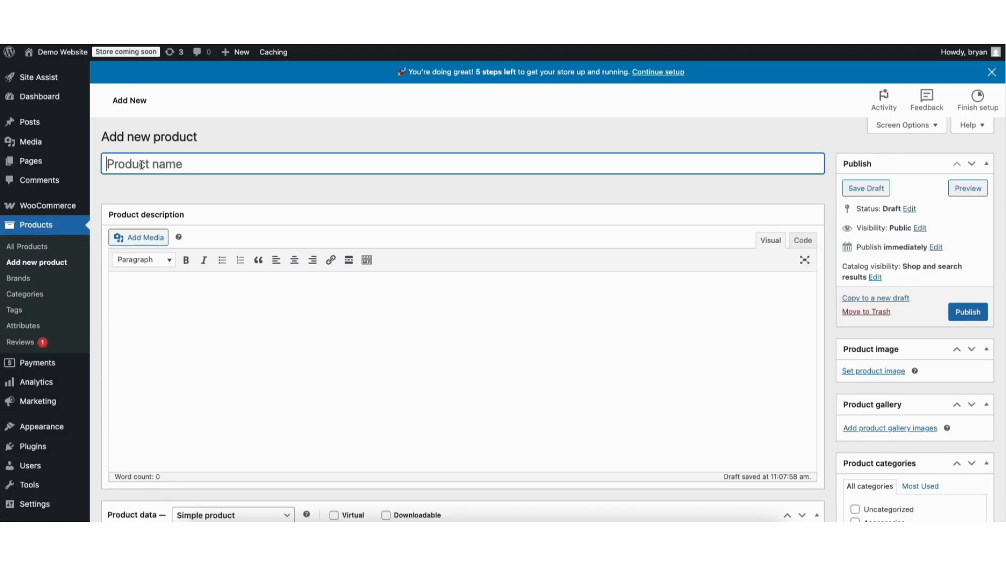
type("Dem")
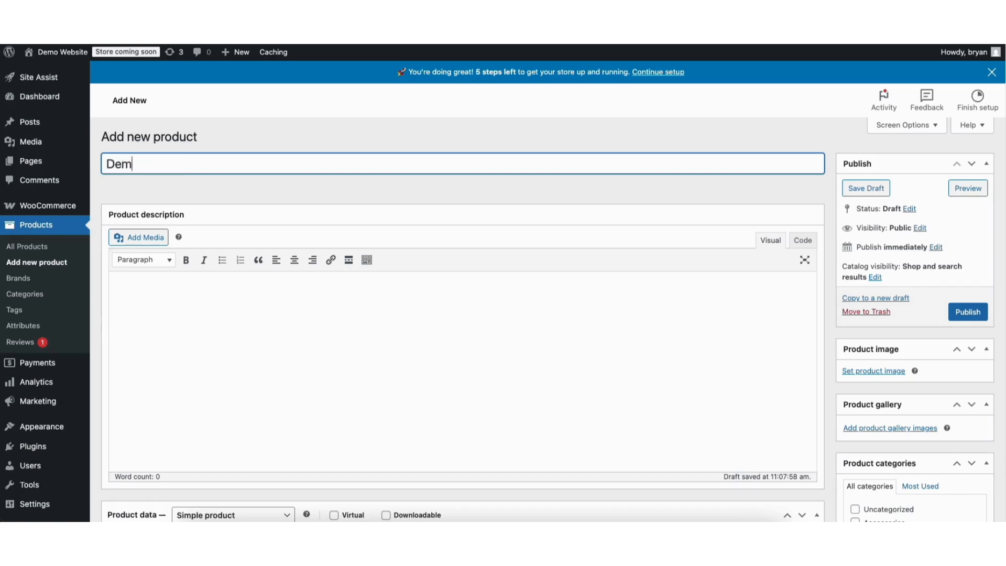
type("o eCommerce Single Product")
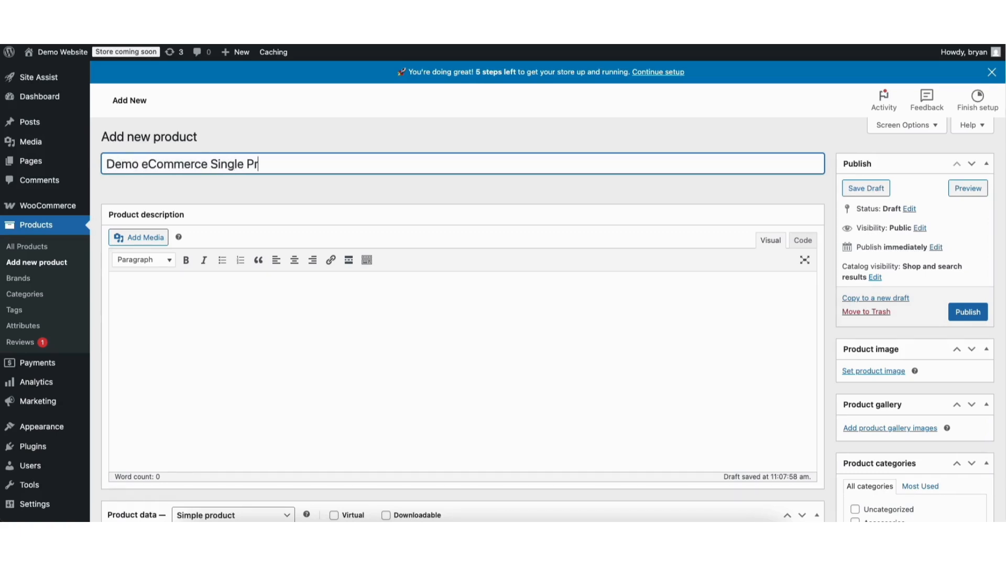
left_click(141, 285)
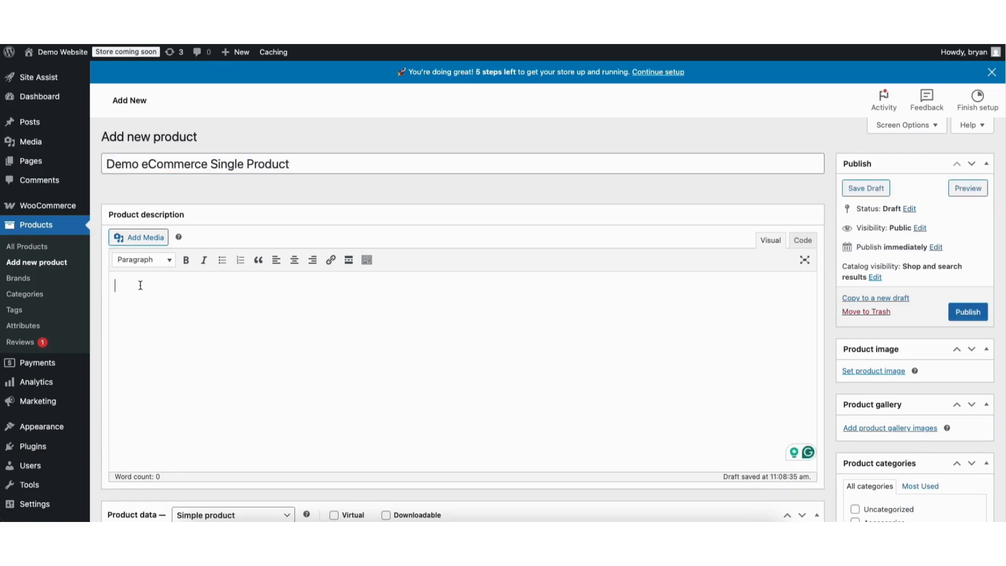
Fill the product description with the prepared UltraSoft™ Ergonomic Office Chair text, including its feature list and closing warranty offer.
key("ctrl+v")
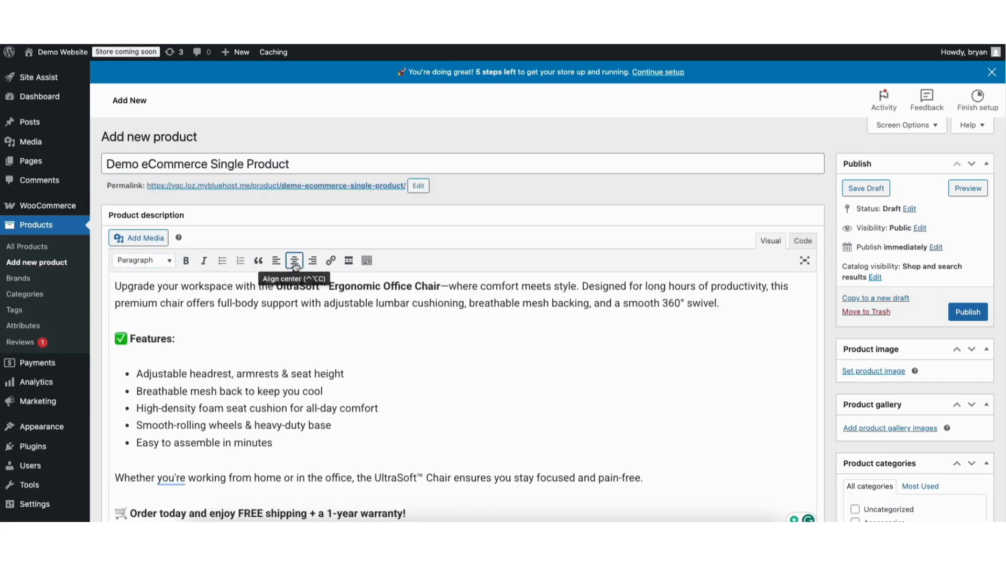
left_click(368, 261)
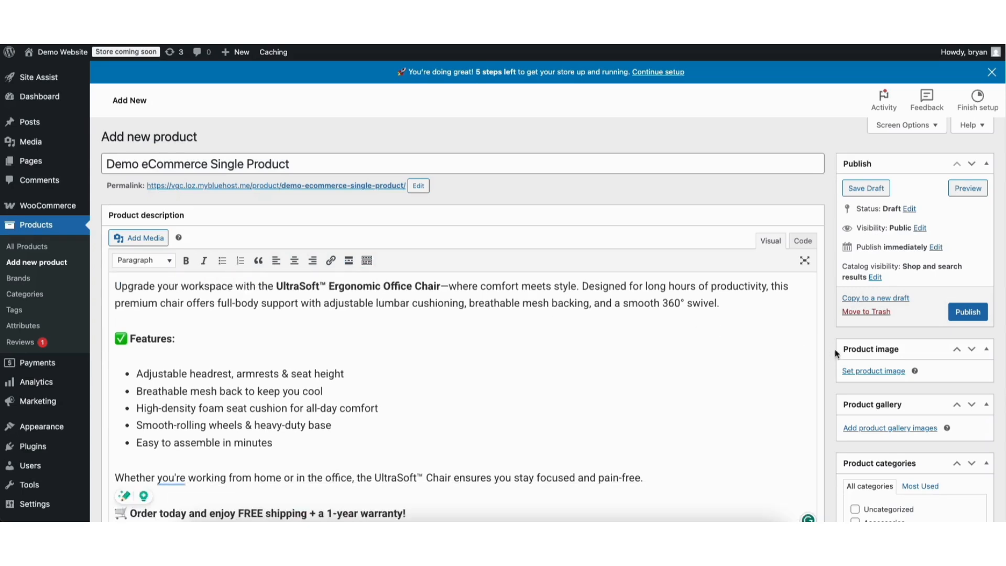
Set the wooden round speaker photo pexels-anton-4132700.jpg from the media library as the product image.
left_click(863, 372)
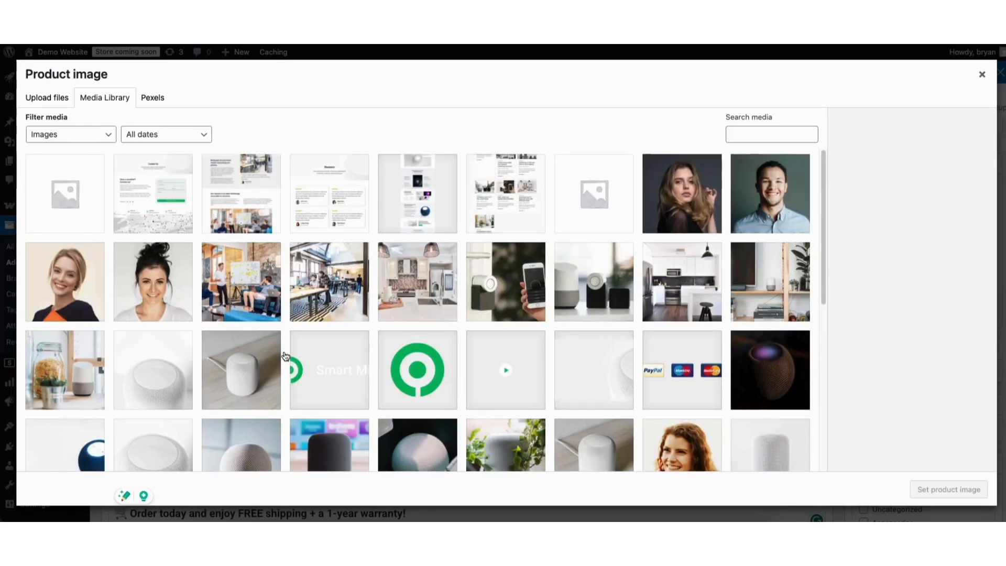
scroll(748, 259, "down", 5)
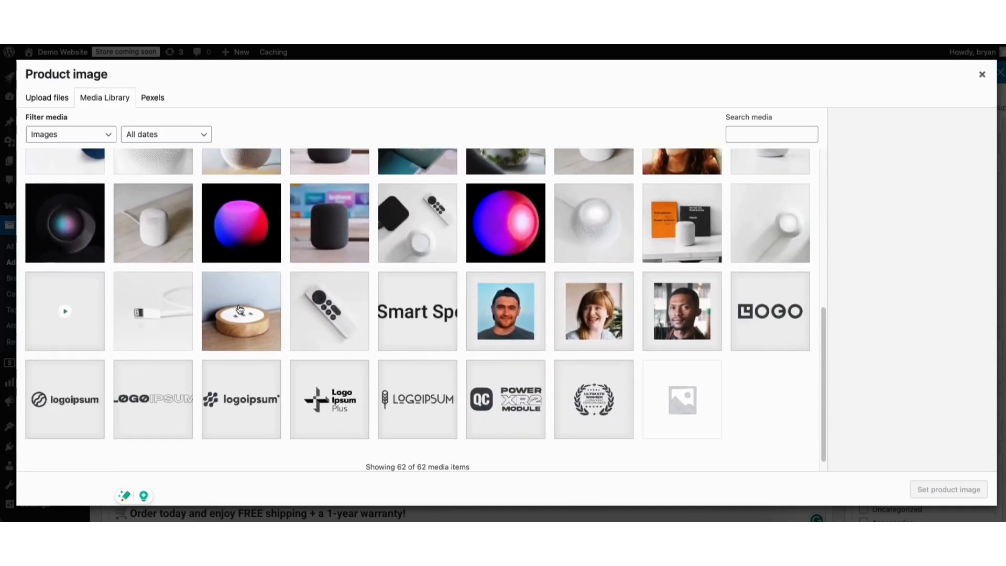
left_click(239, 309)
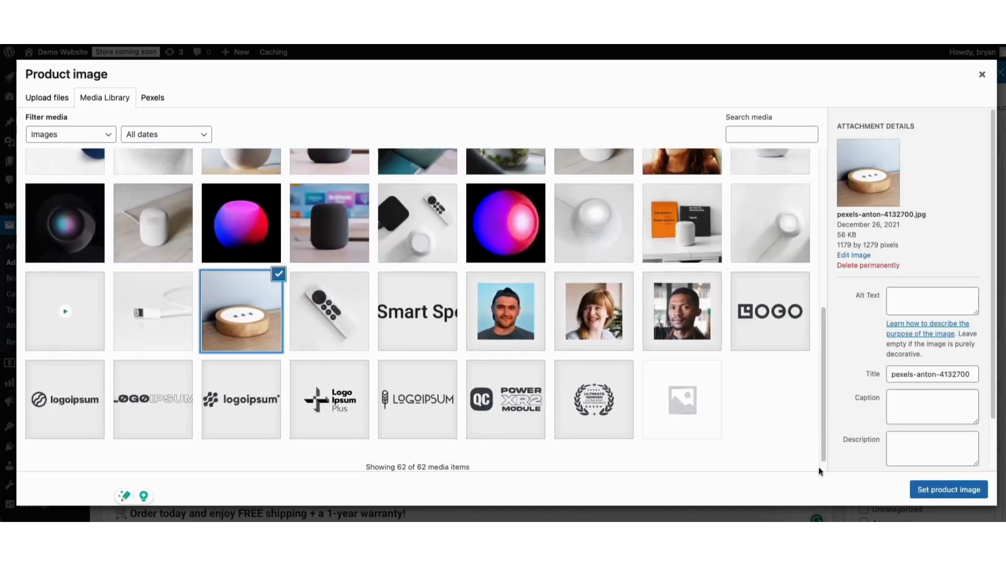
left_click(924, 491)
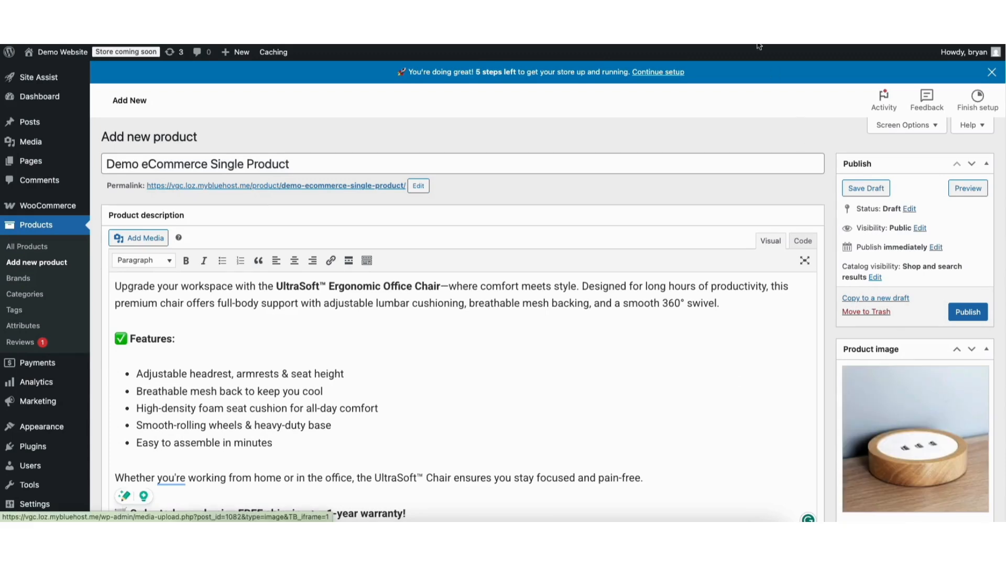
Add two media library photos to the product gallery: the dark speaker howard-bouchevereau-876c-F8YBrg-unsplash-1.jpg and the round speaker leo-lei-k1KC-cE_xEQ-unsplash.jpg.
scroll(461, 314, "down", 5)
scroll(970, 341, "down", 2)
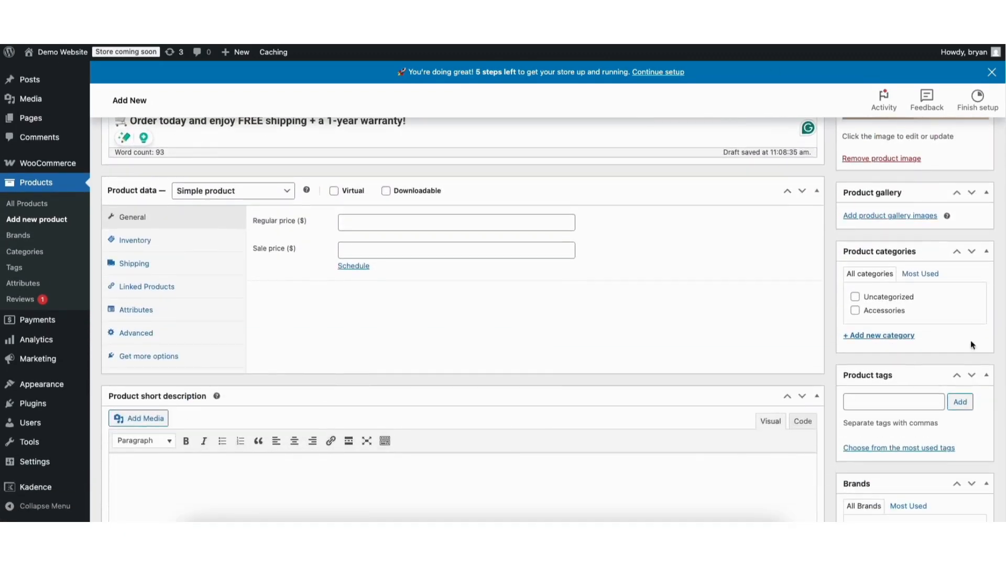
left_click(871, 216)
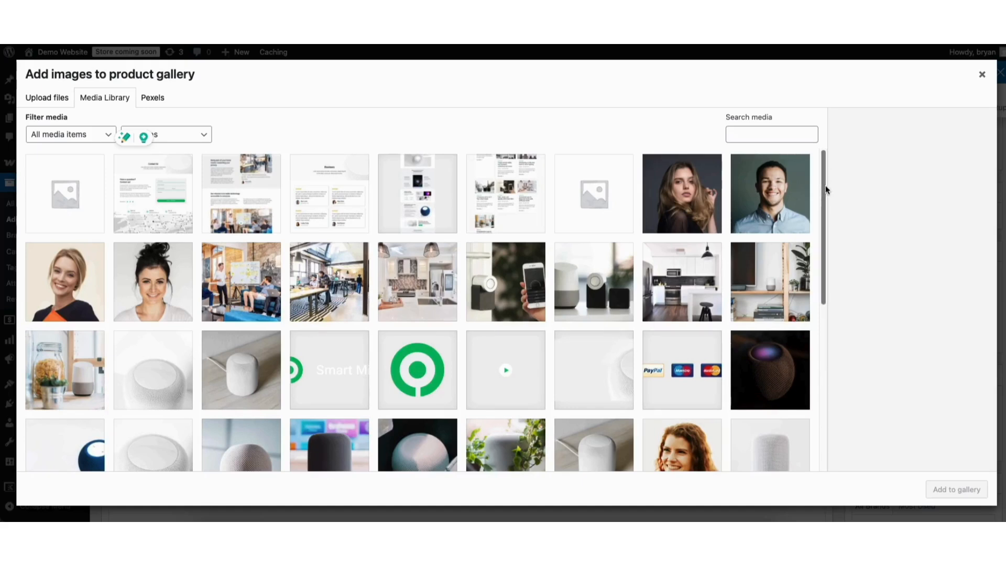
left_click_drag(824, 195, 802, 280)
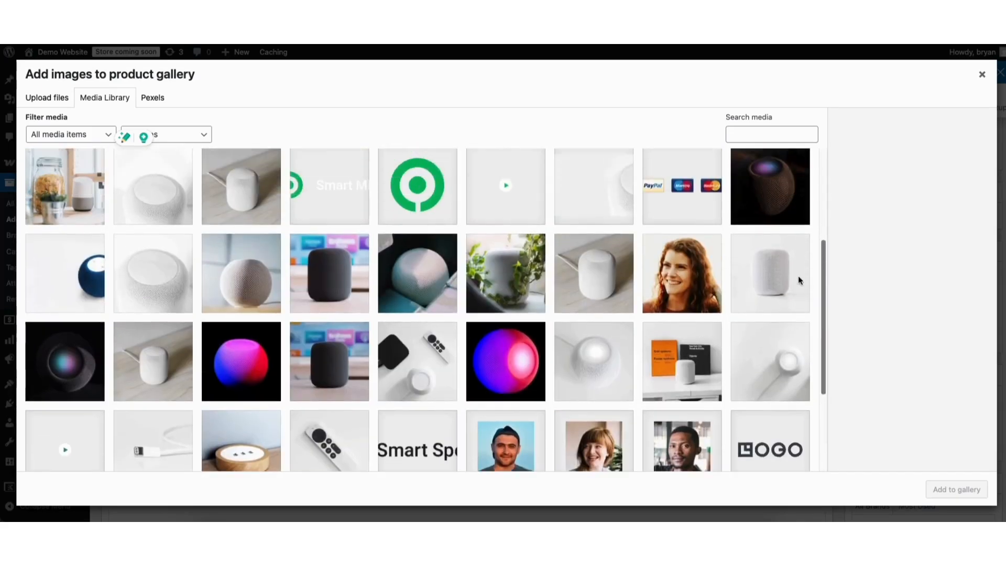
left_click(327, 373)
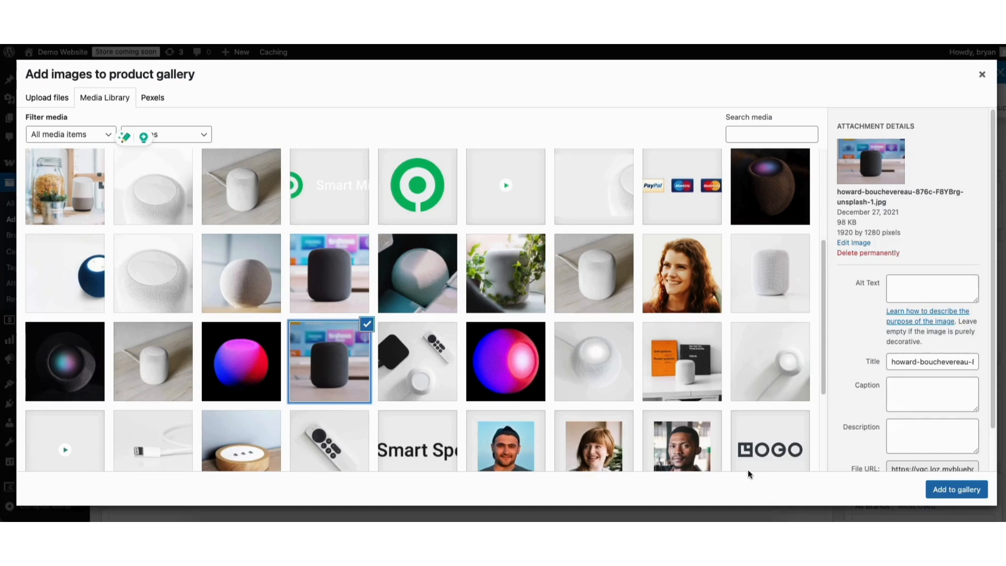
left_click(936, 494)
mouse_move(861, 237)
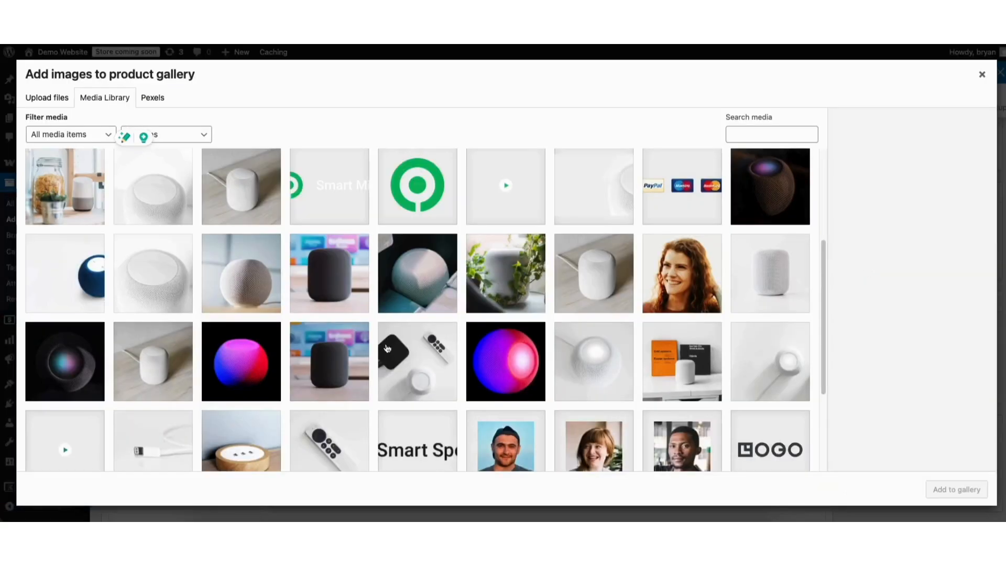
left_click(421, 282)
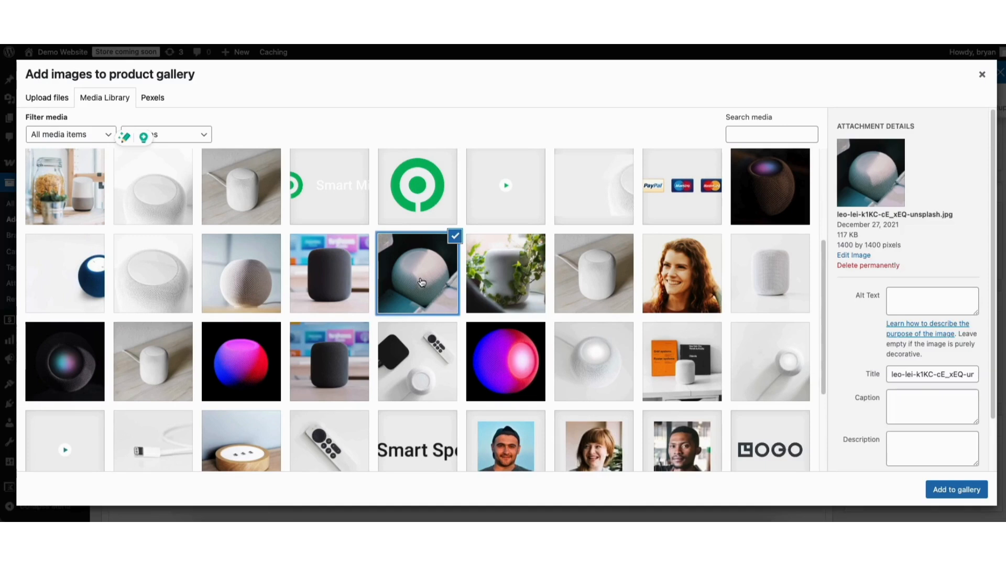
left_click(951, 489)
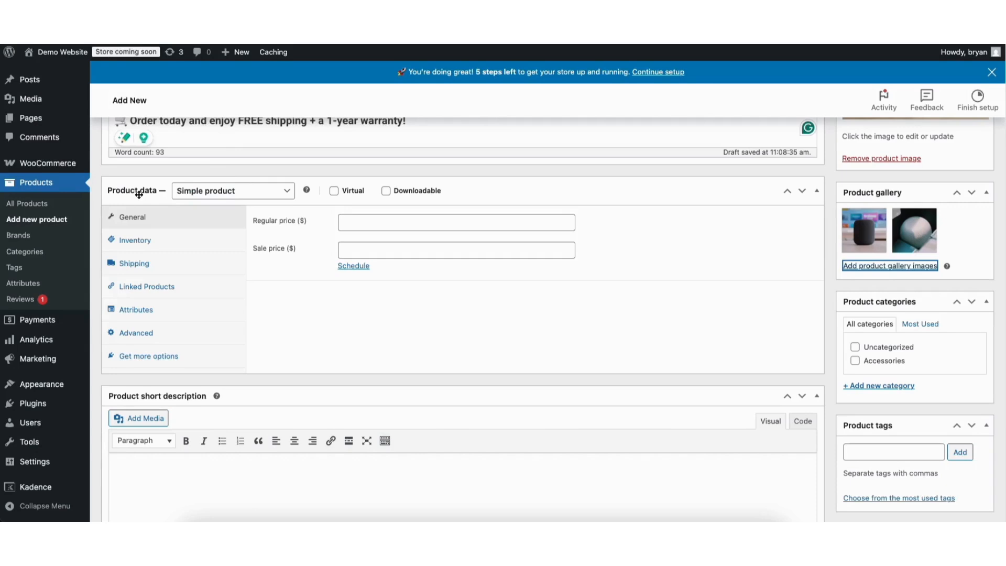
left_click(208, 196)
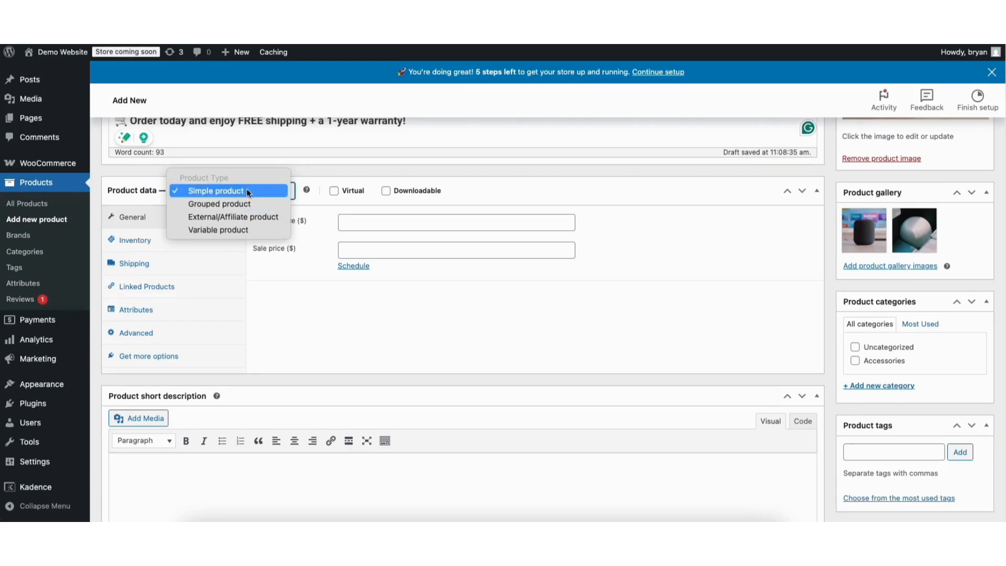
left_click(335, 166)
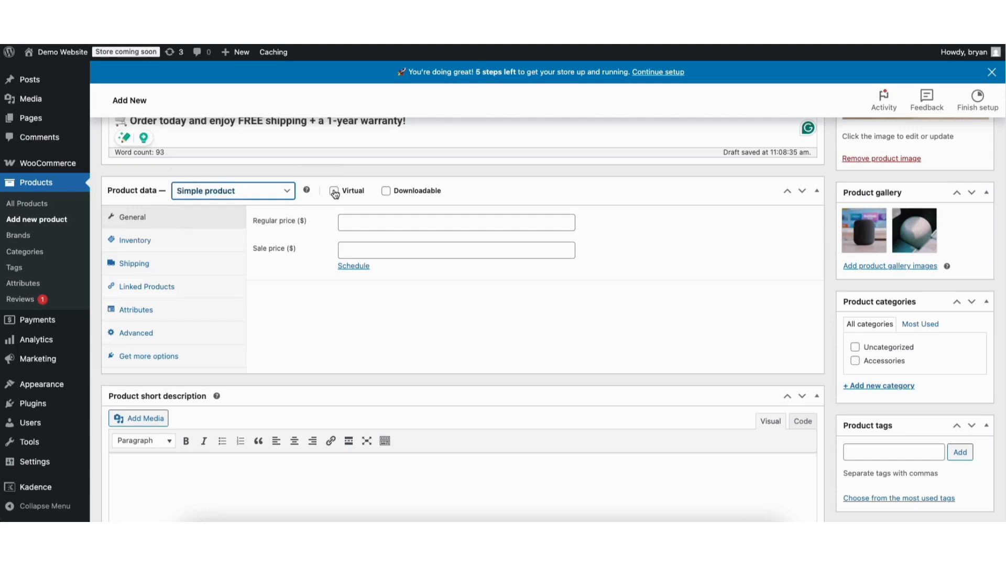
left_click(386, 192)
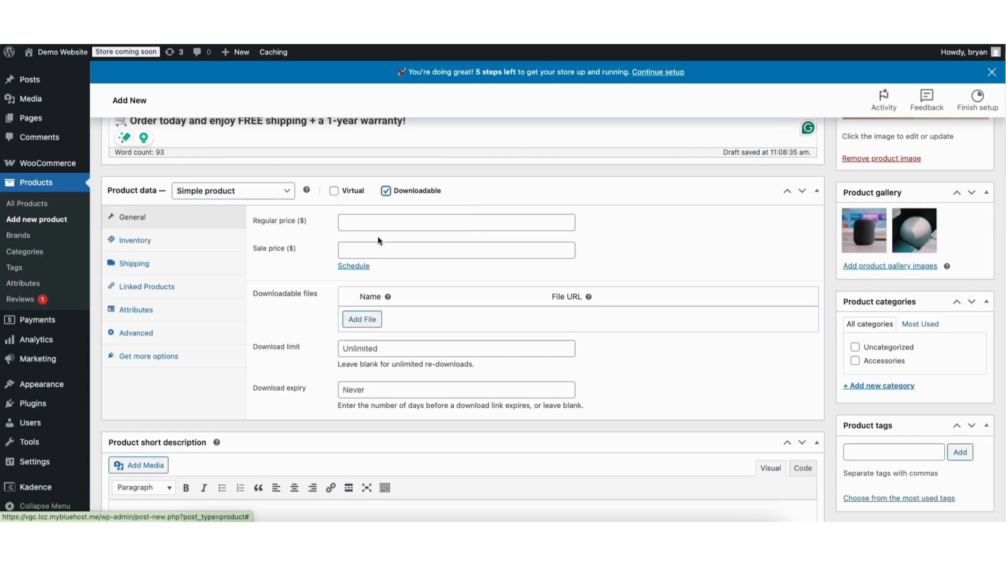
left_click(386, 191)
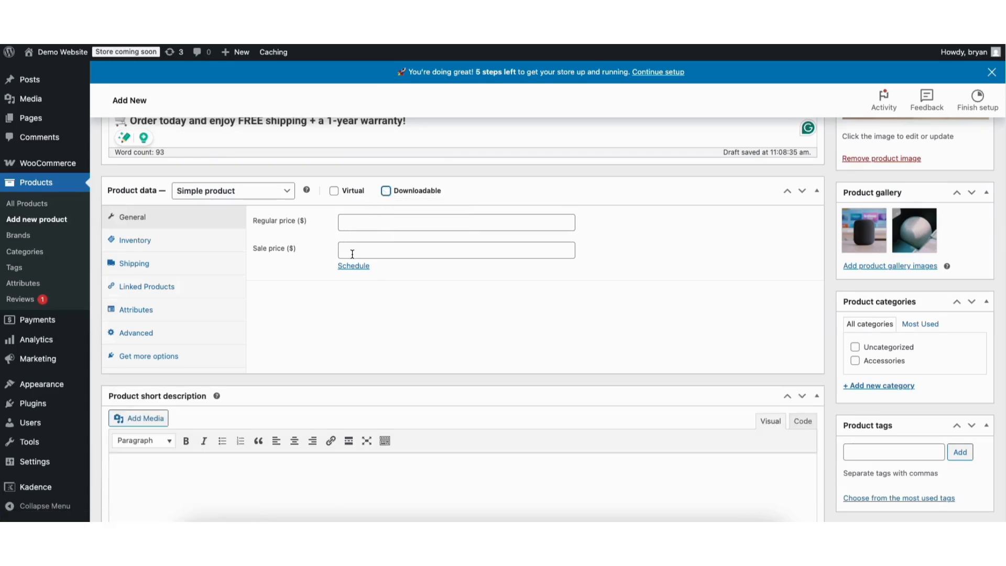
Set the product's regular price to 25 and its sale price to 20 dollars.
left_click(355, 219)
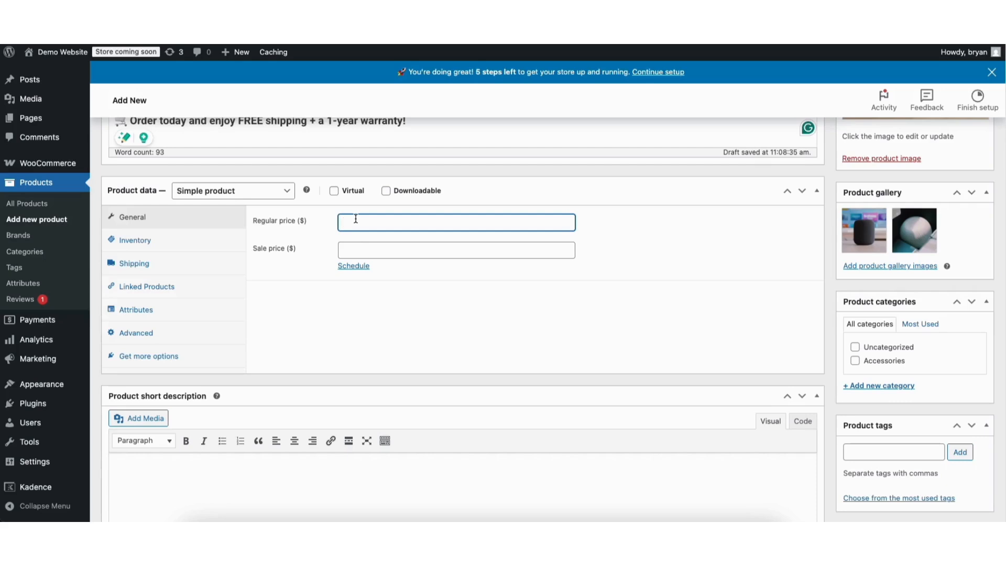
type("25")
left_click(362, 251)
type("20")
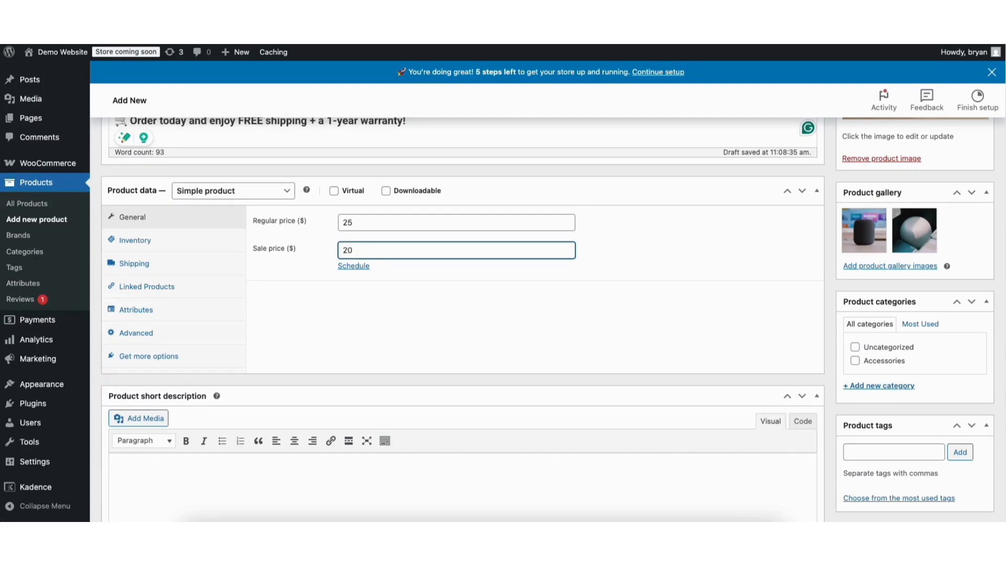
left_click(358, 266)
left_click(366, 278)
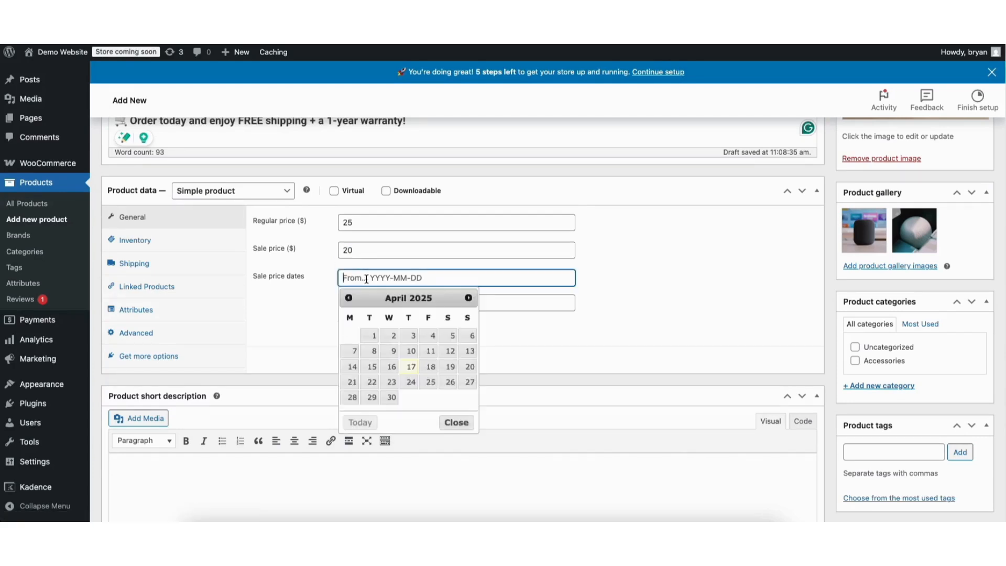
left_click(324, 321)
left_click(339, 316)
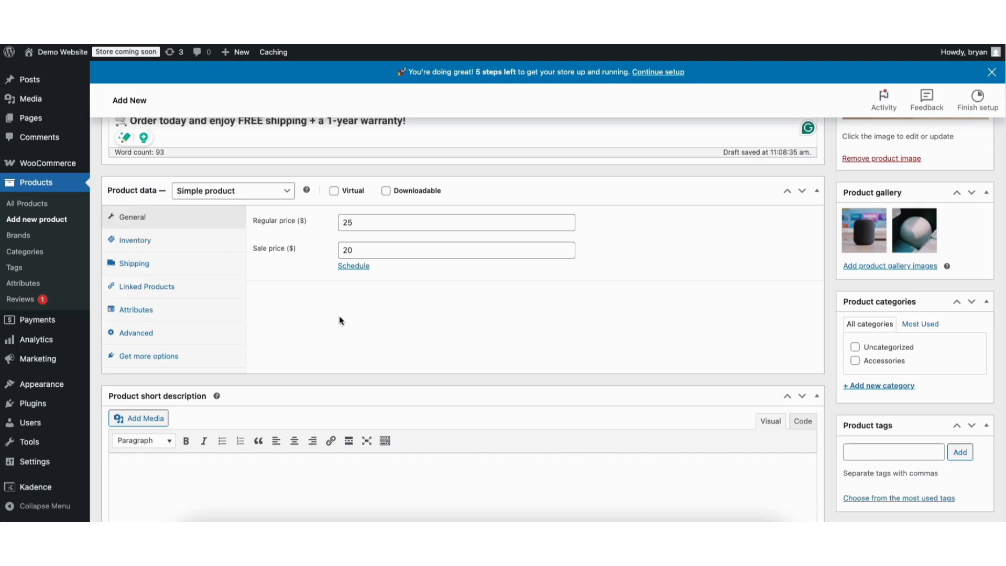
Change the product type to Variable product and fill in the short description about the UltraSoft™ Chair's adjustable support, breathable mesh and sleek design.
left_click(222, 192)
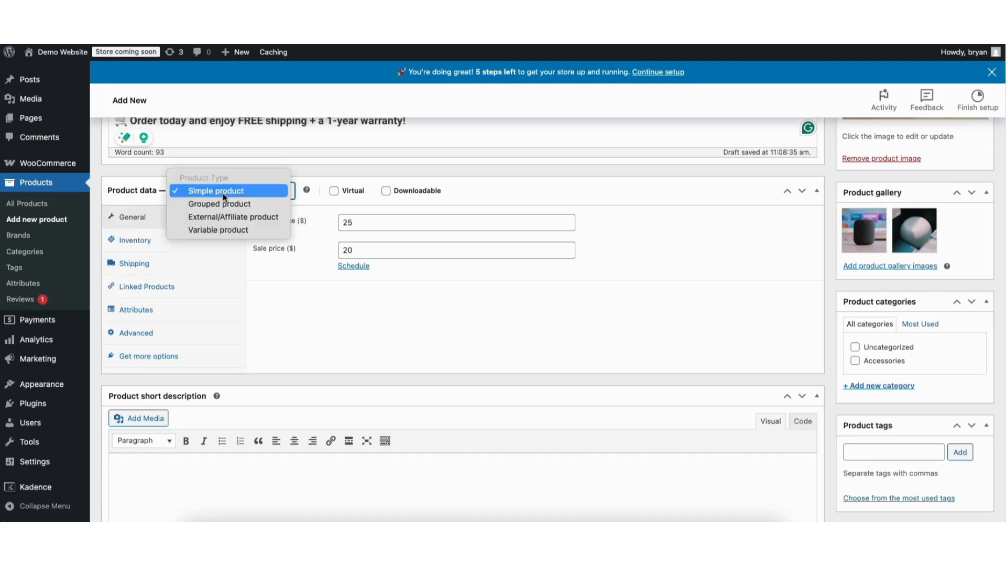
left_click(218, 230)
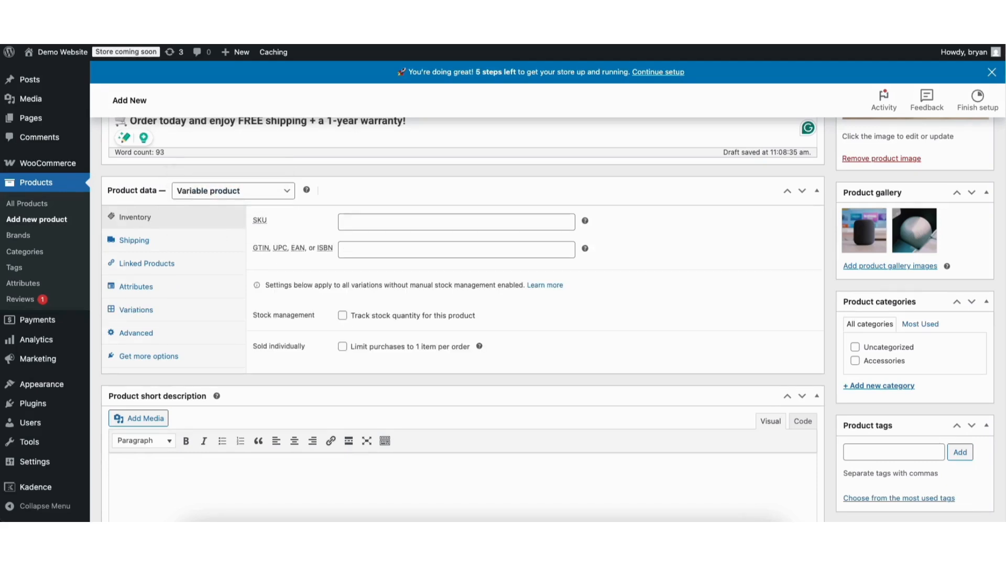
scroll(990, 271, "down", 3)
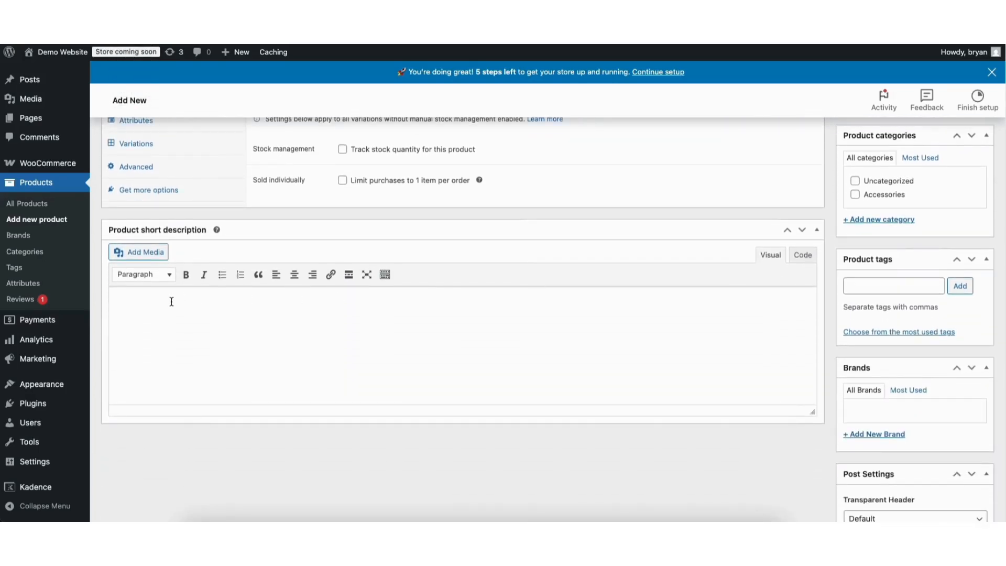
left_click(171, 302)
type("Stay comfortable and productive with our UltraSoft™ Chair—featuring adjustable support, breathable mesh, and a sleek design made for long hours at your desk. Perfect for home or office use.")
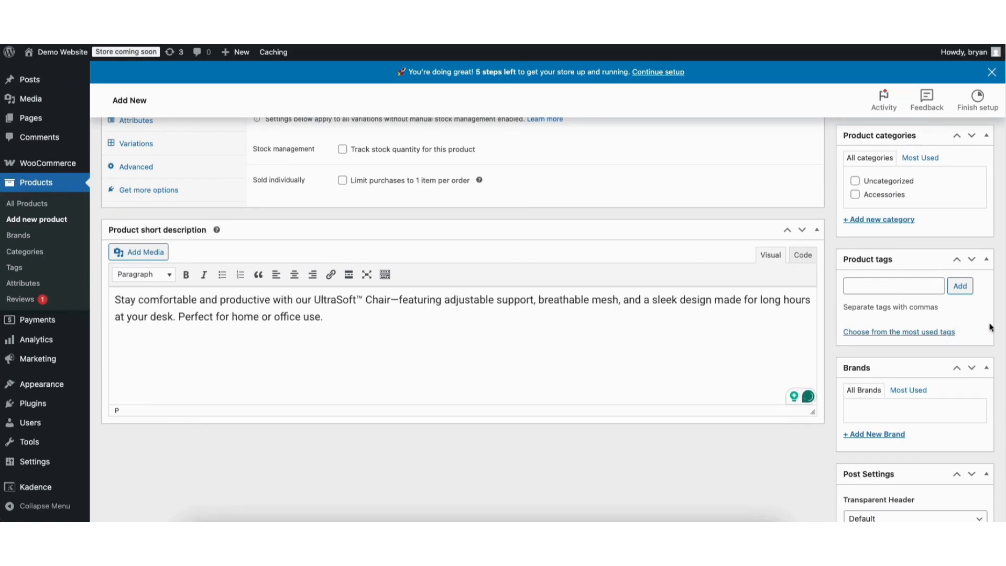
Enable stock quantity tracking in the variable product's inventory settings.
scroll(995, 248, "up", 3)
scroll(995, 248, "up", 1)
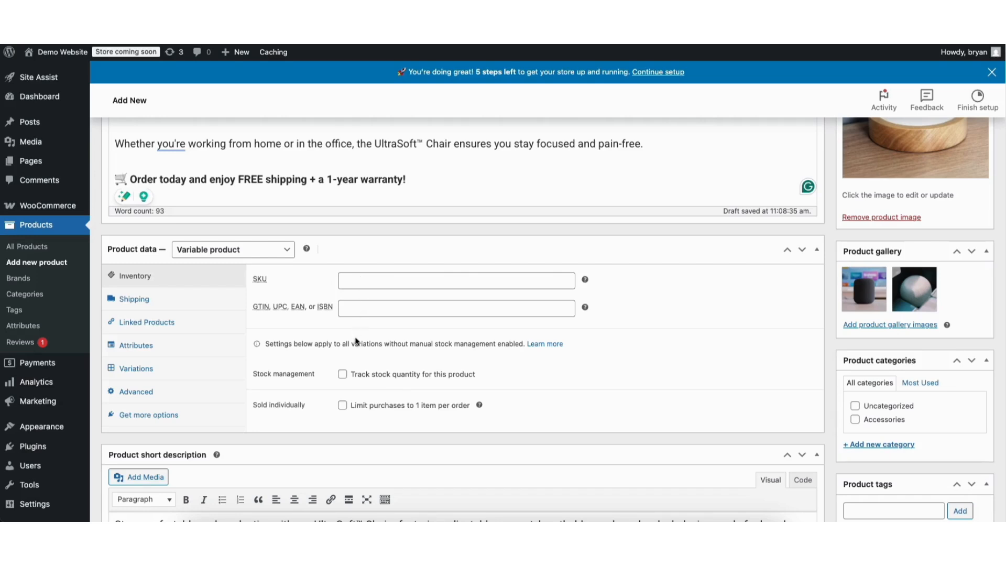
left_click(342, 374)
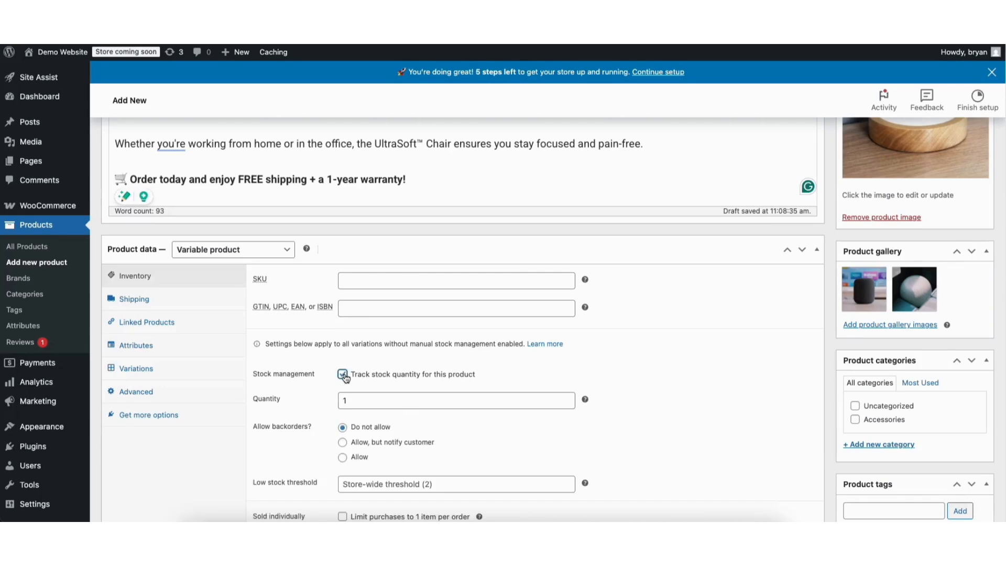
scroll(996, 274, "down", 3)
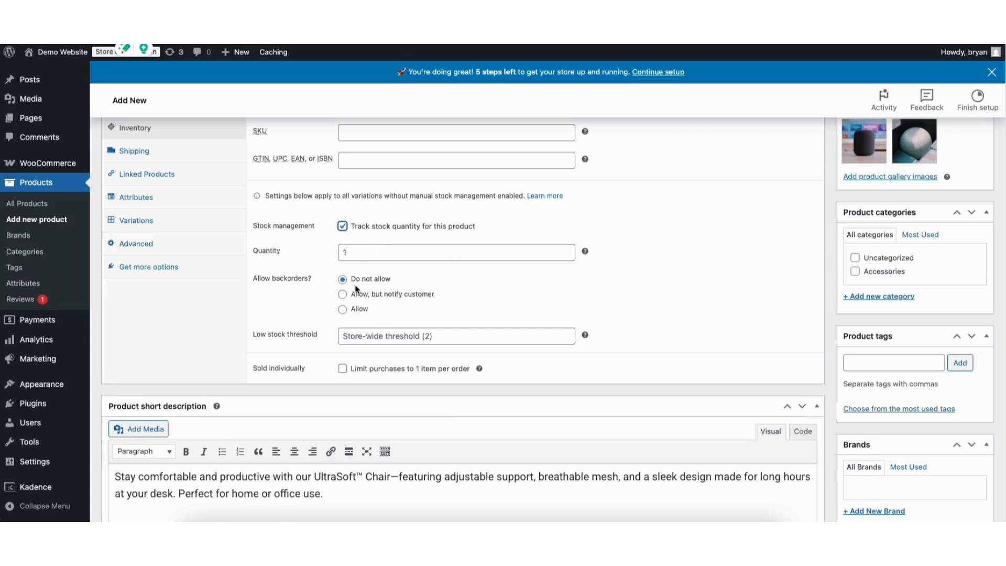
left_click(377, 341)
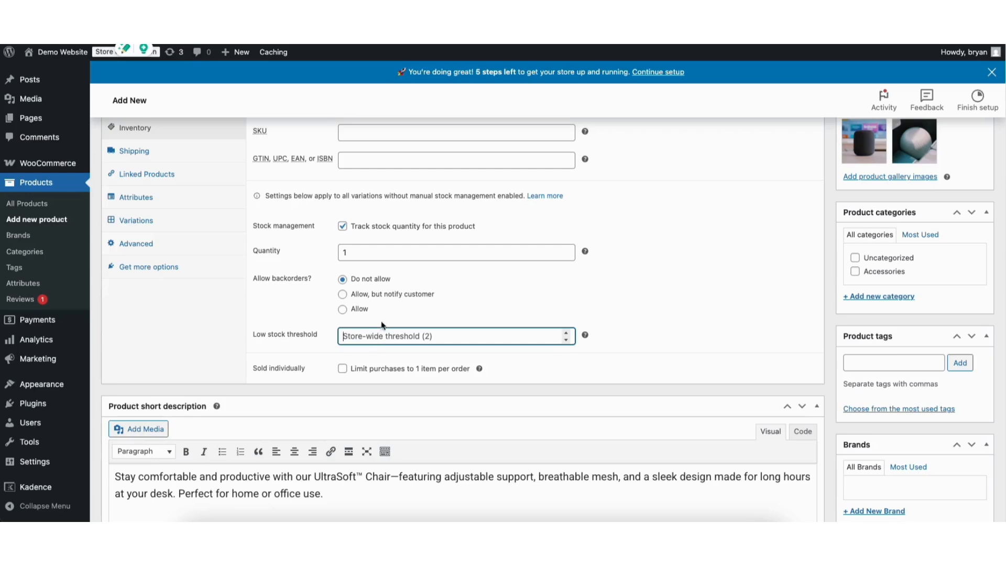
left_click(343, 369)
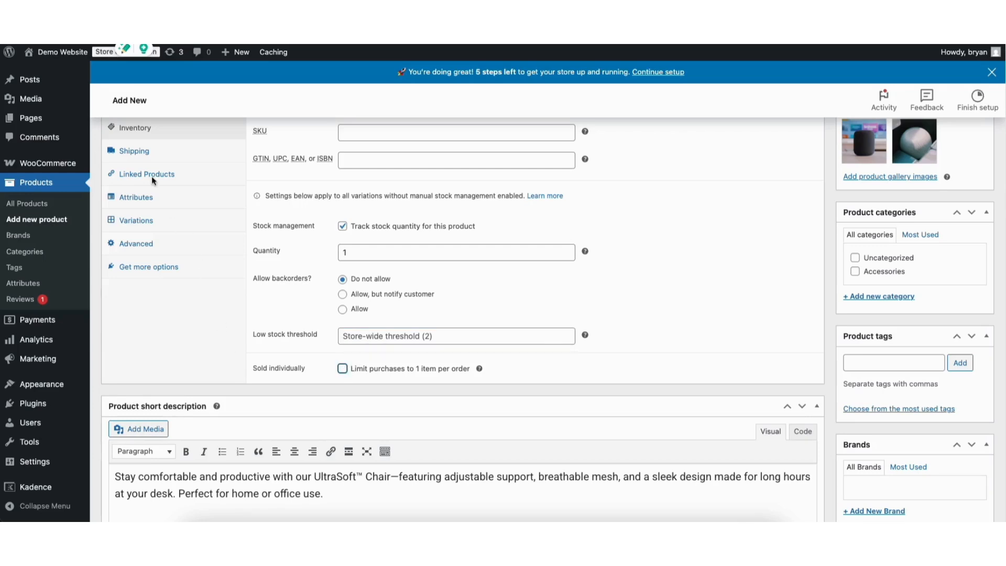
Examine the product's shipping weight, dimensions and class settings, and its upsell and cross-sell options.
left_click(134, 152)
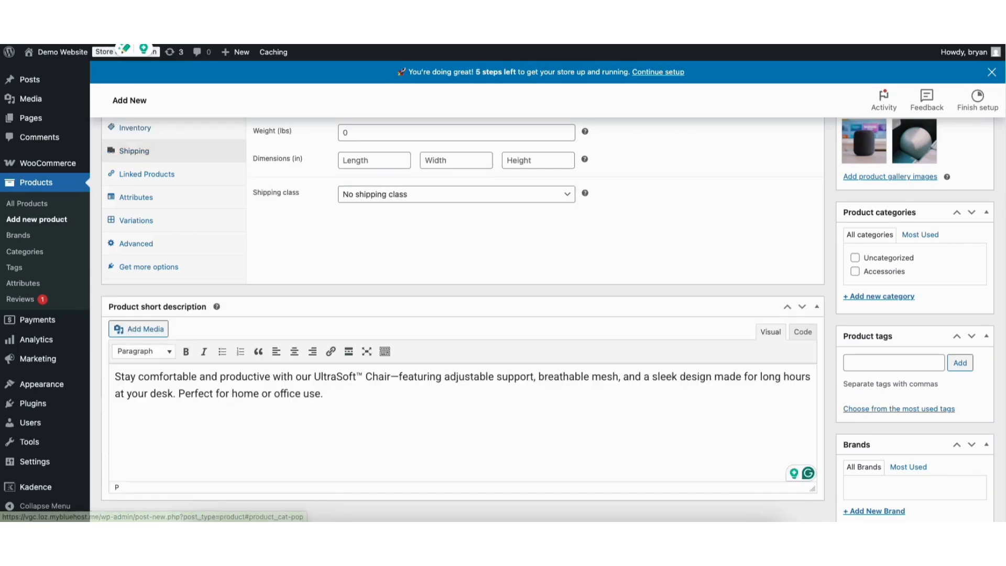
scroll(503, 247, "up", 2)
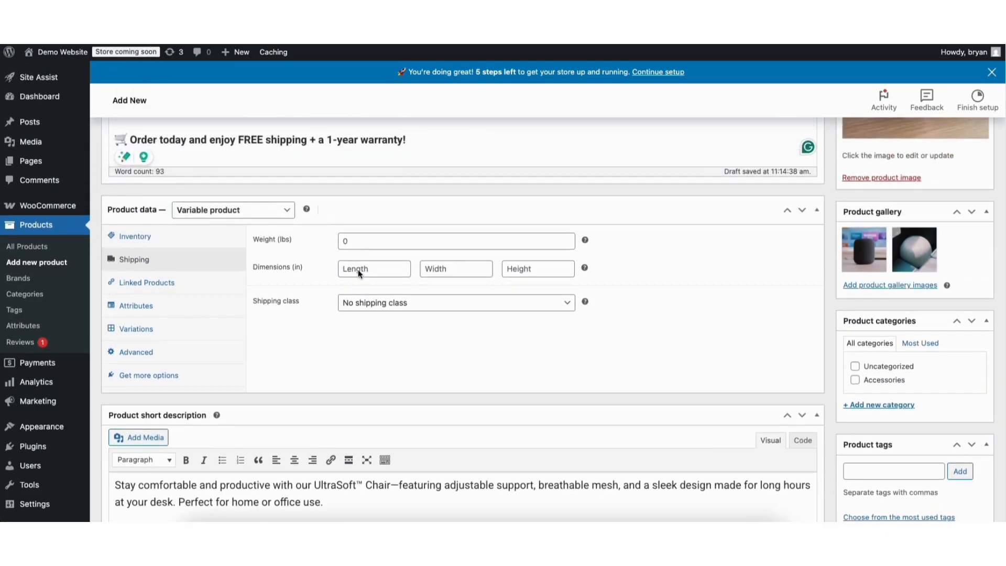
left_click(170, 283)
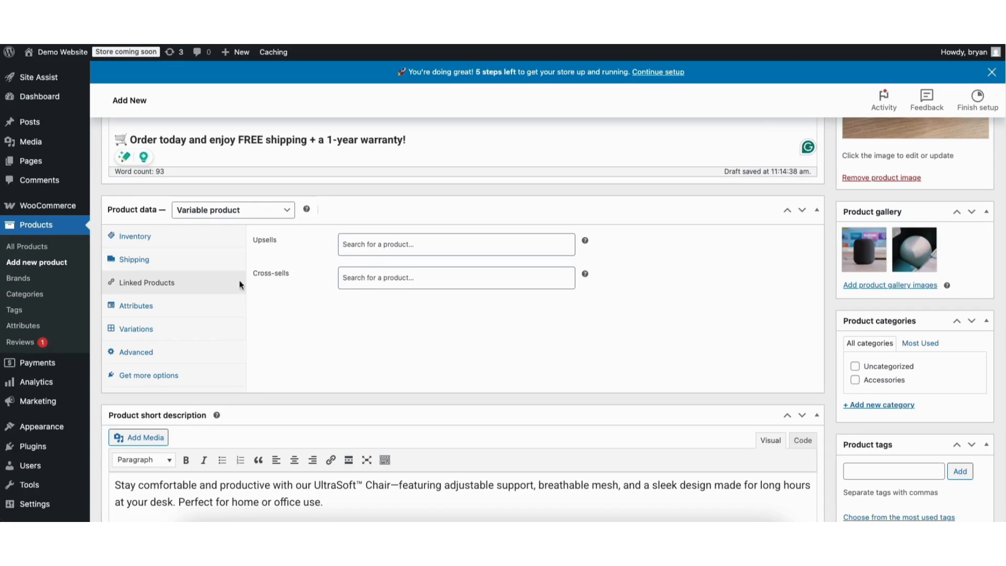
Start a new product attribute named size in the variable product's attribute settings.
left_click(149, 309)
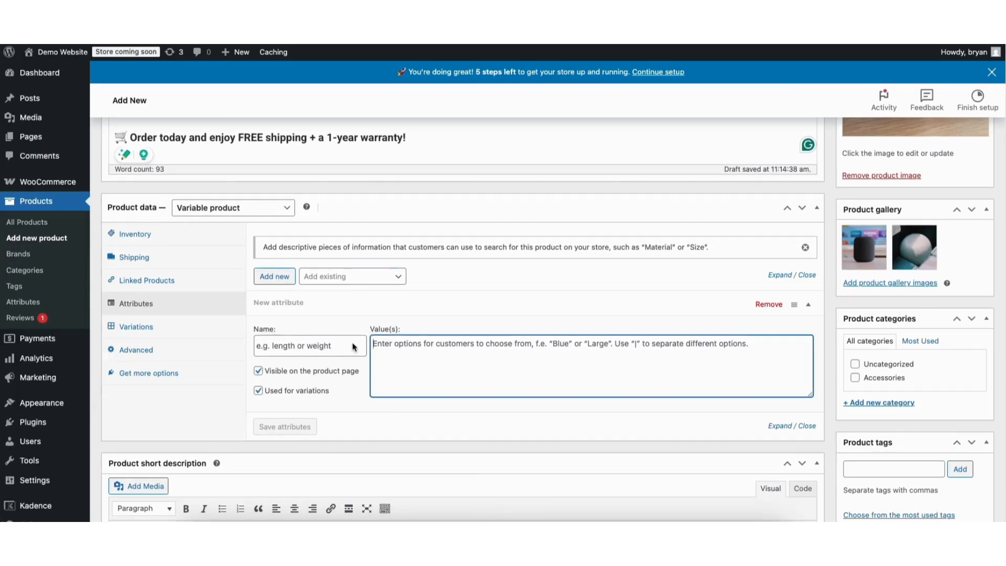
left_click(302, 347)
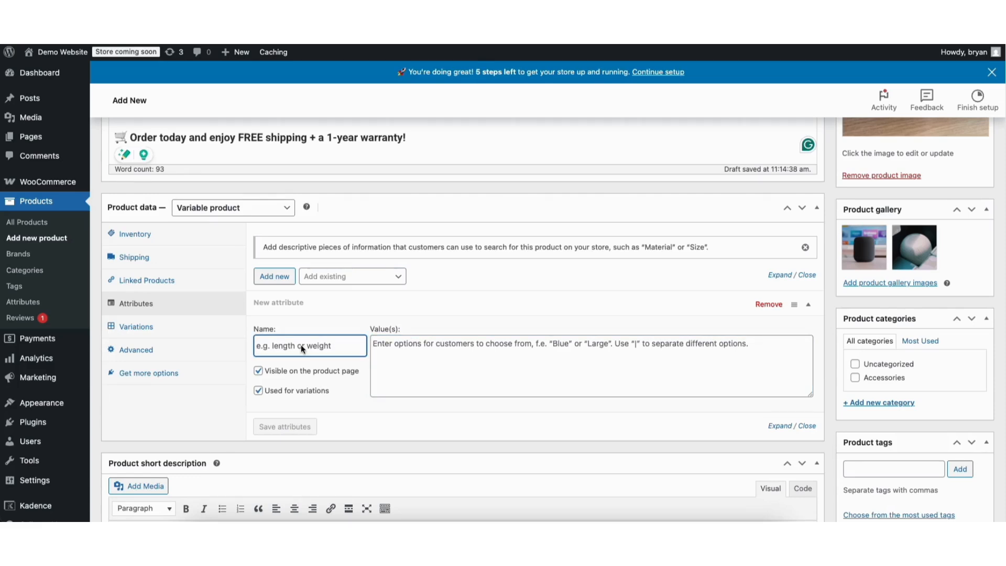
type("size")
left_click(377, 318)
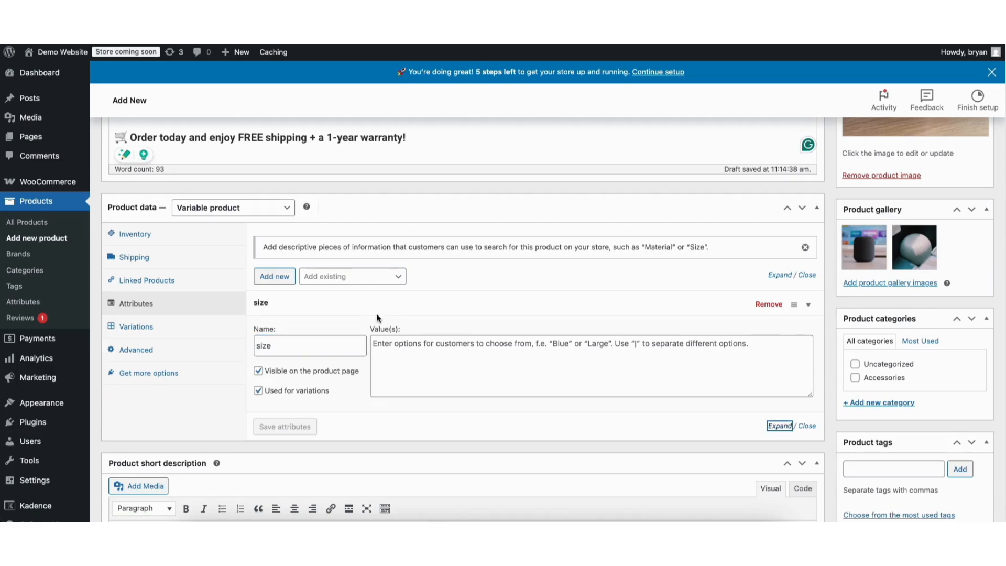
Add a storage attribute with values "8 gb storage| 16 gb storage", give size the value small, and save the attributes.
left_click(274, 276)
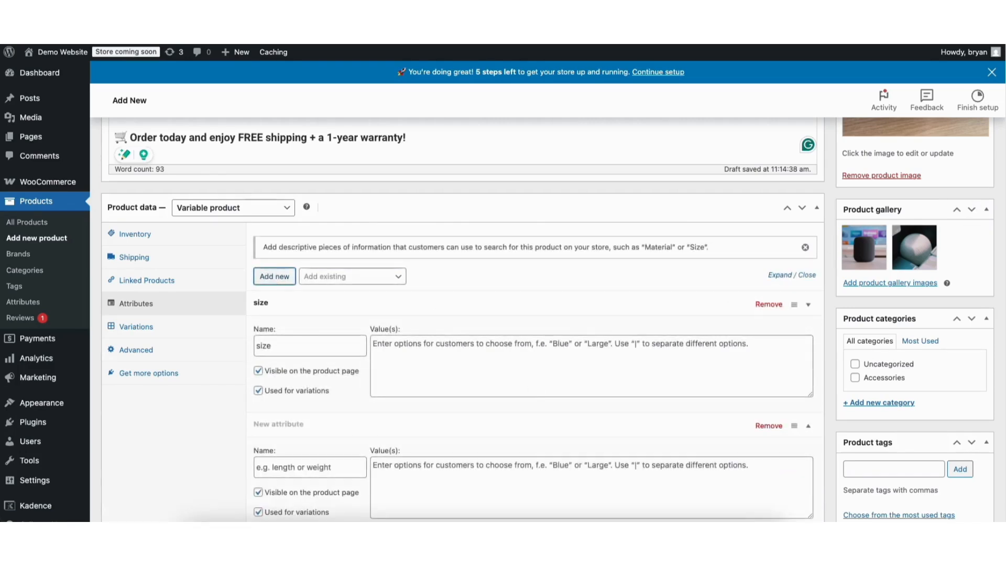
scroll(396, 329, "down", 3)
left_click(297, 334)
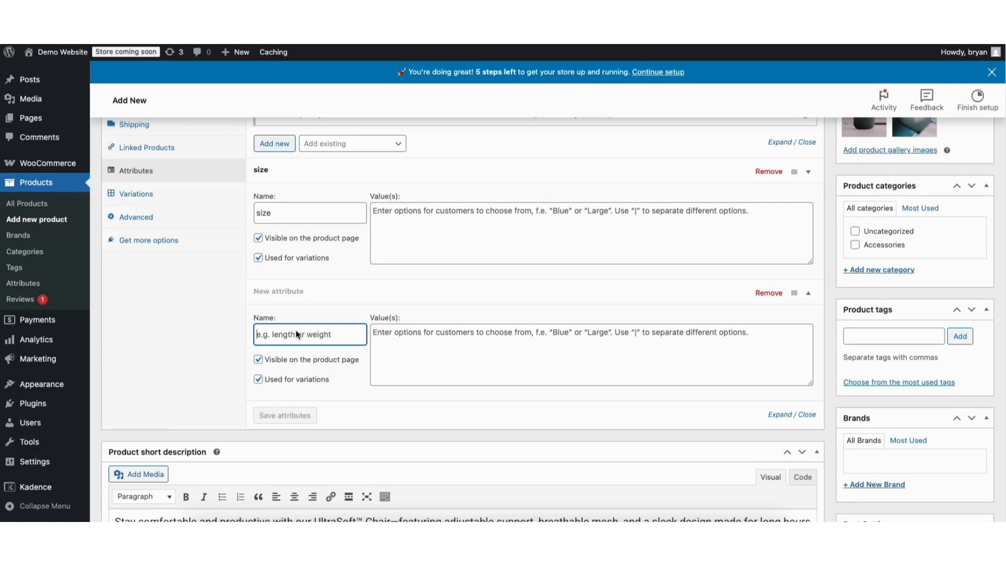
type("storage")
left_click(394, 341)
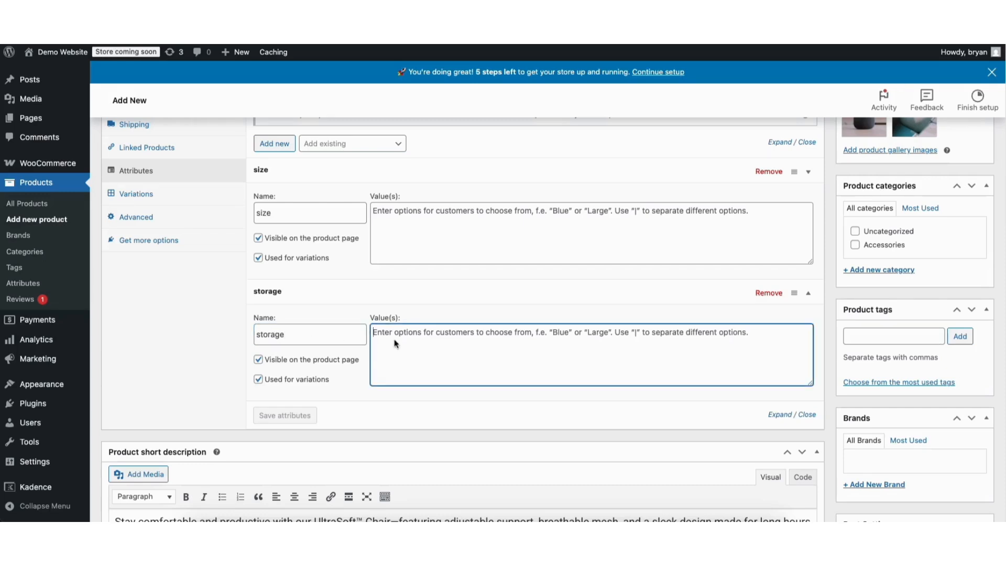
type("8 GB storage")
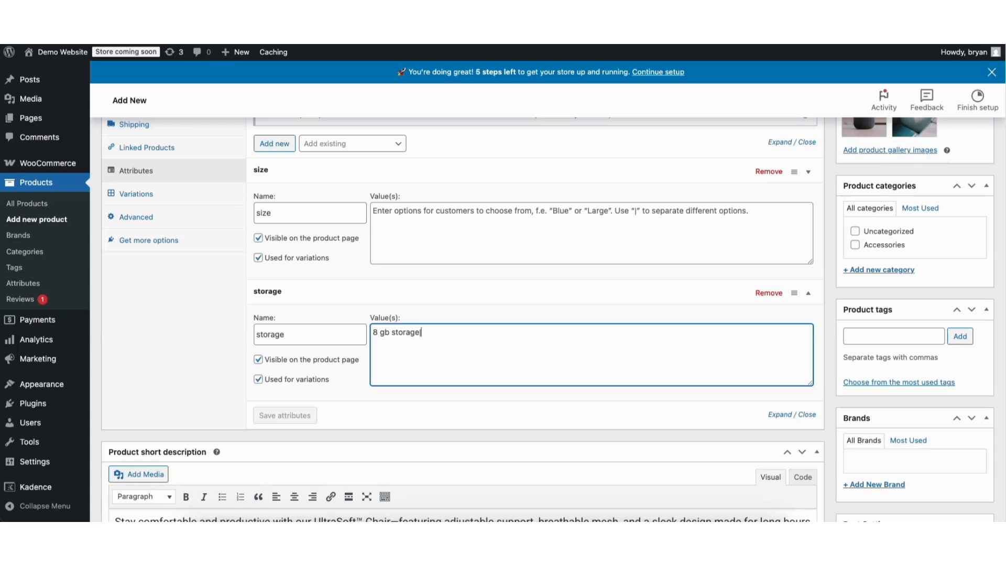
type("|16 gb storage")
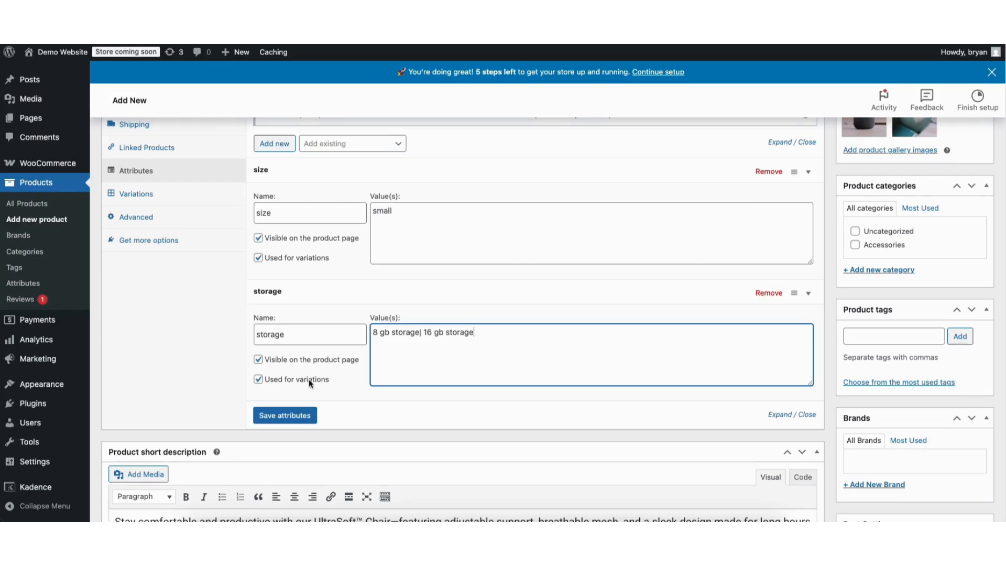
left_click(274, 414)
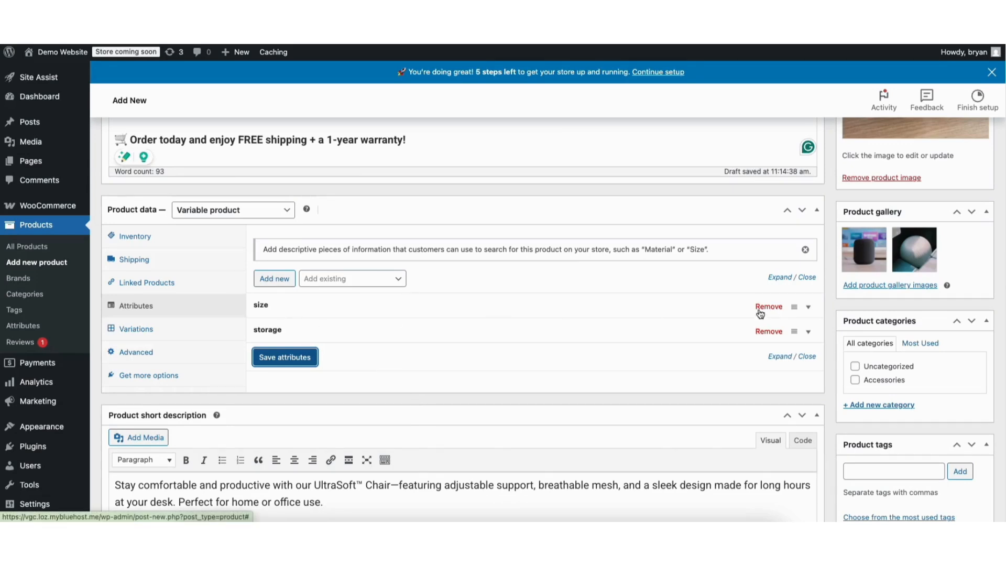
left_click(593, 310)
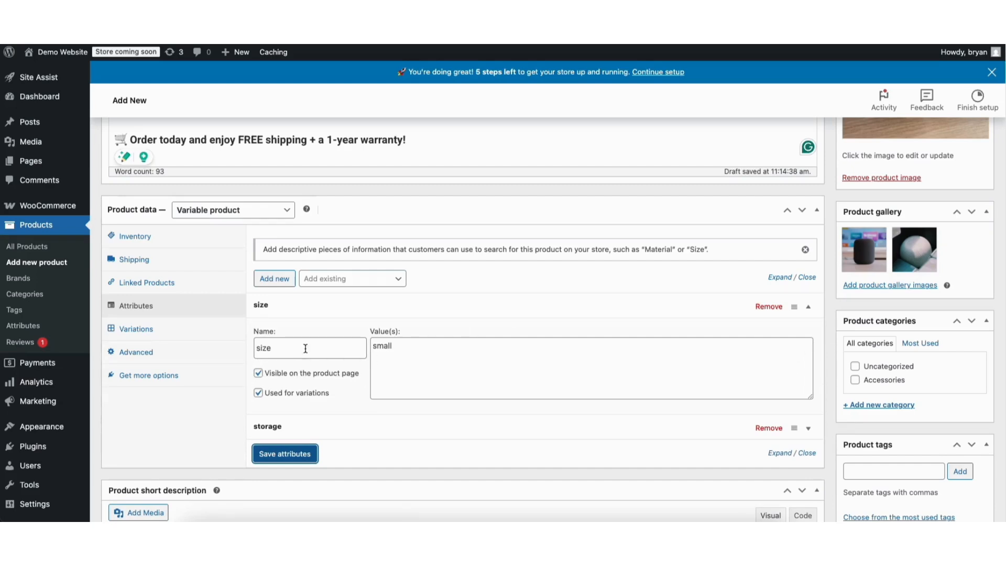
Generate all product variations from the size and storage attributes.
left_click(141, 333)
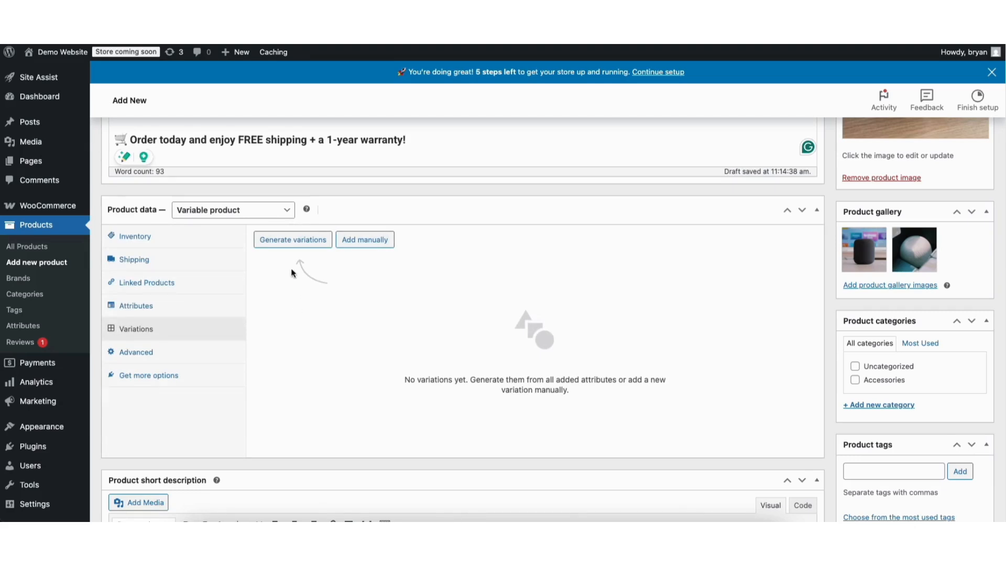
left_click(283, 240)
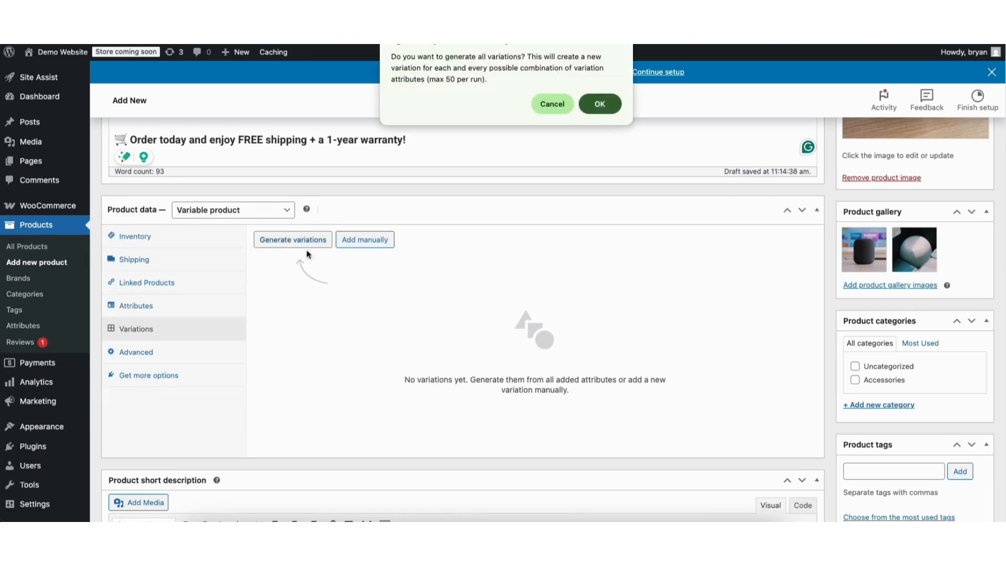
left_click(600, 104)
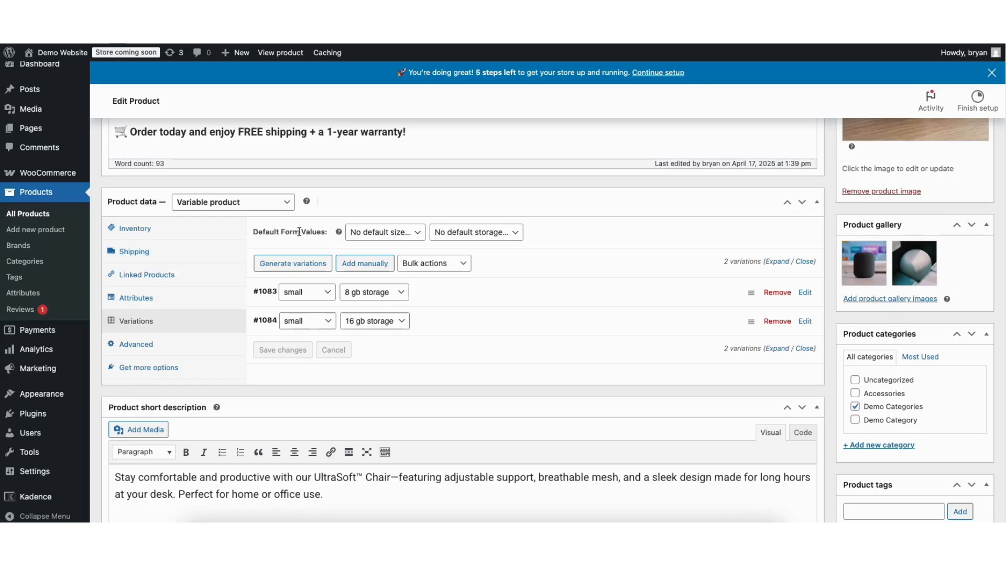
Examine the default form value options for the variations' size and storage.
left_click(379, 234)
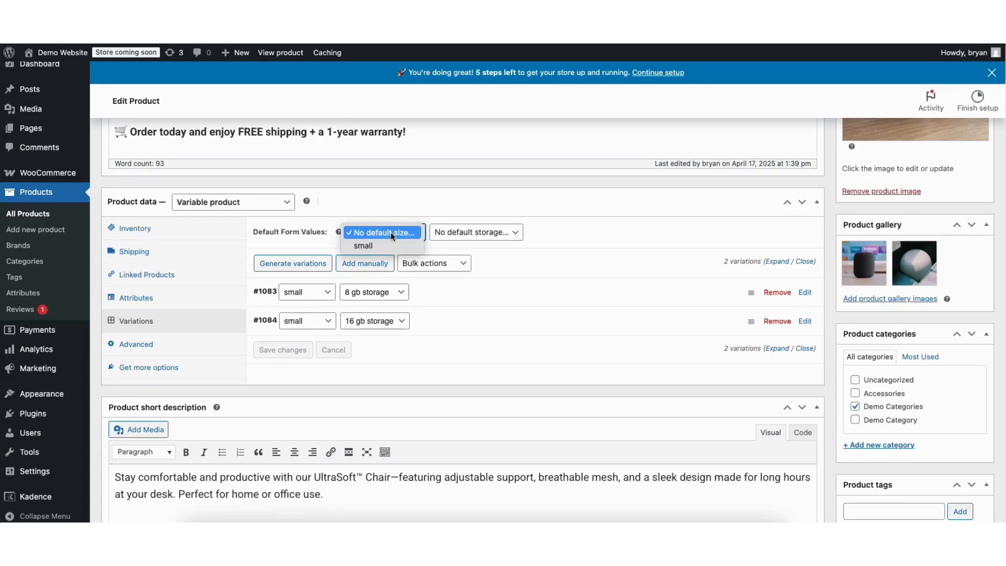
left_click(391, 233)
left_click(453, 234)
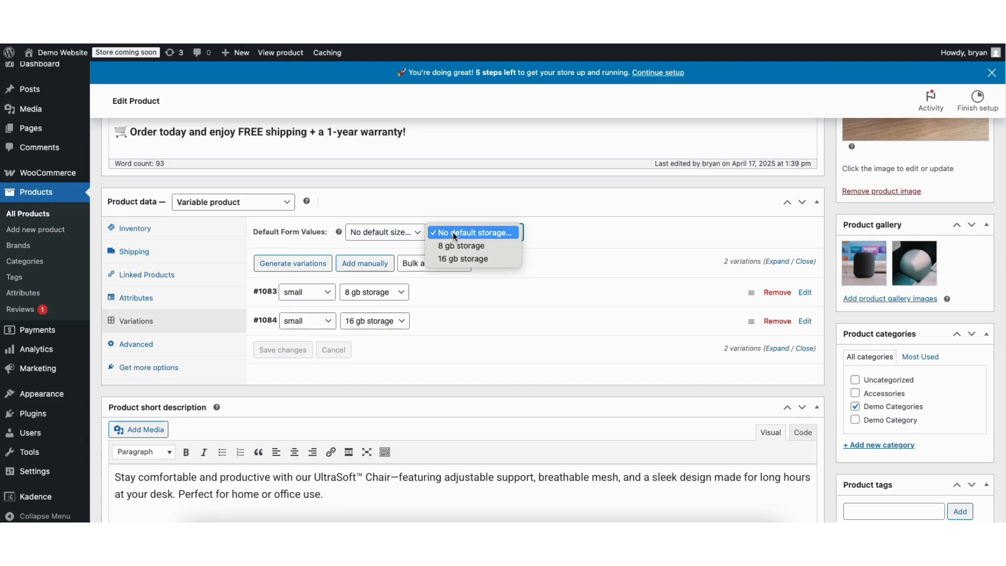
left_click(453, 232)
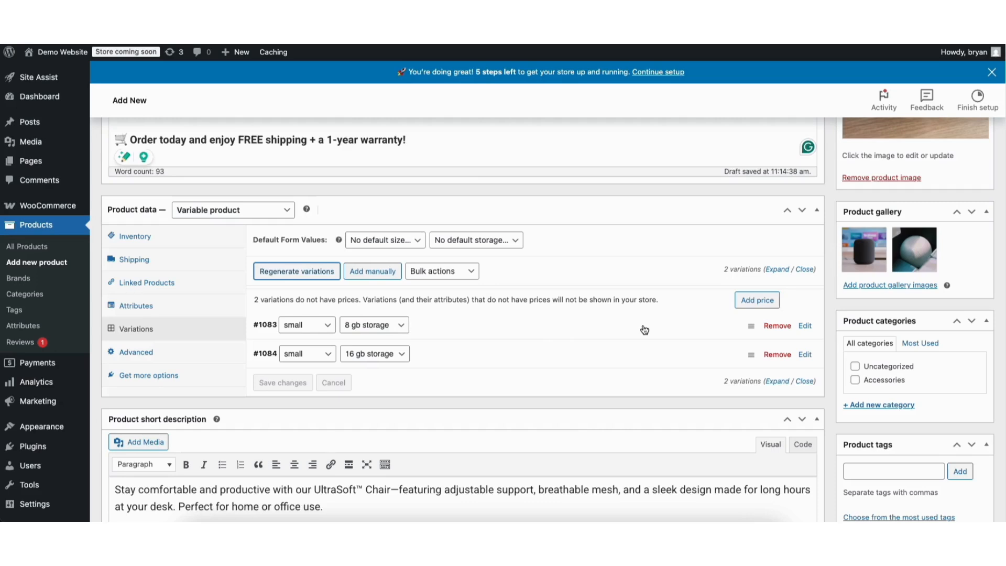
Add a price of 25 dollars to all variations that have no price.
left_click(757, 300)
left_click(300, 291)
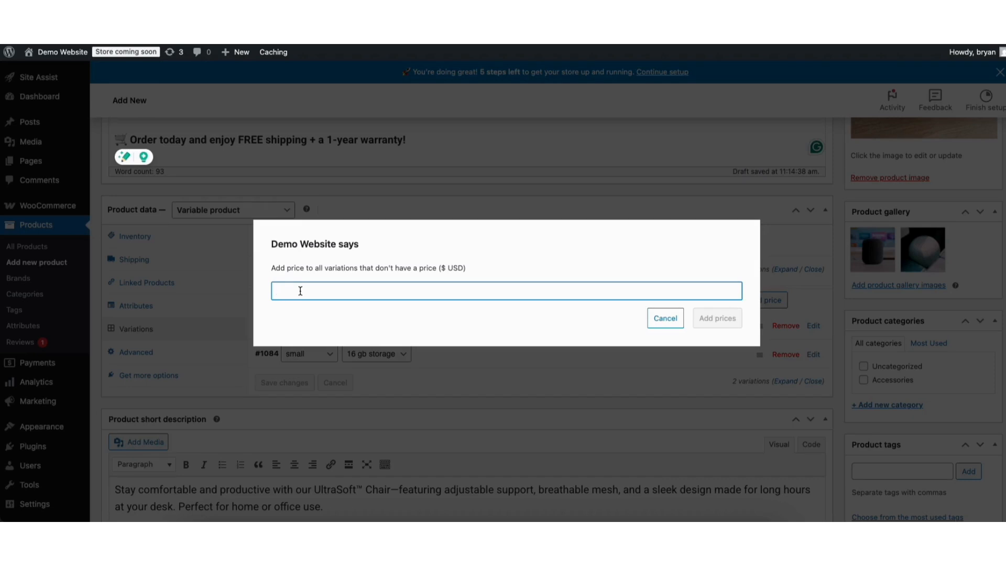
type("25")
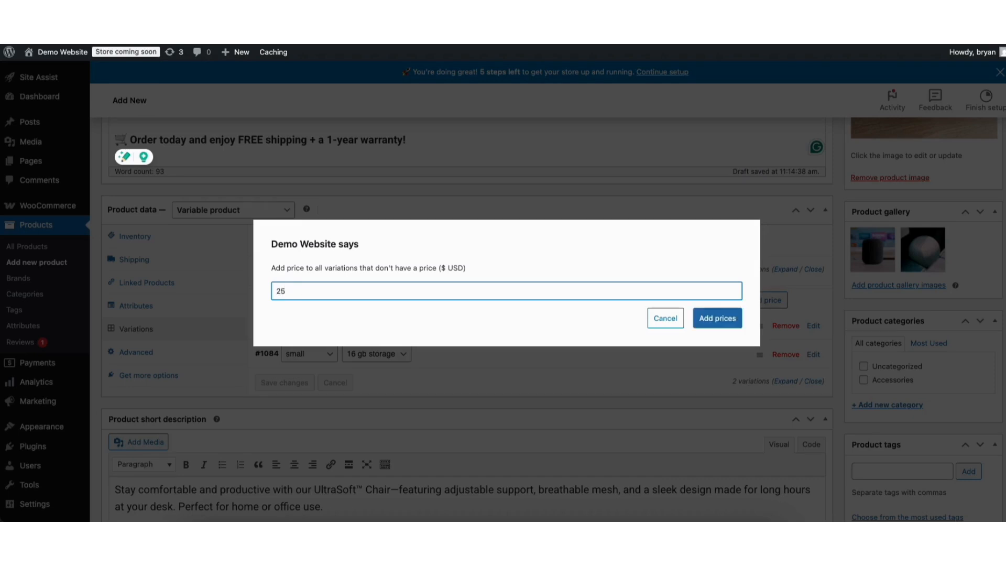
left_click(710, 322)
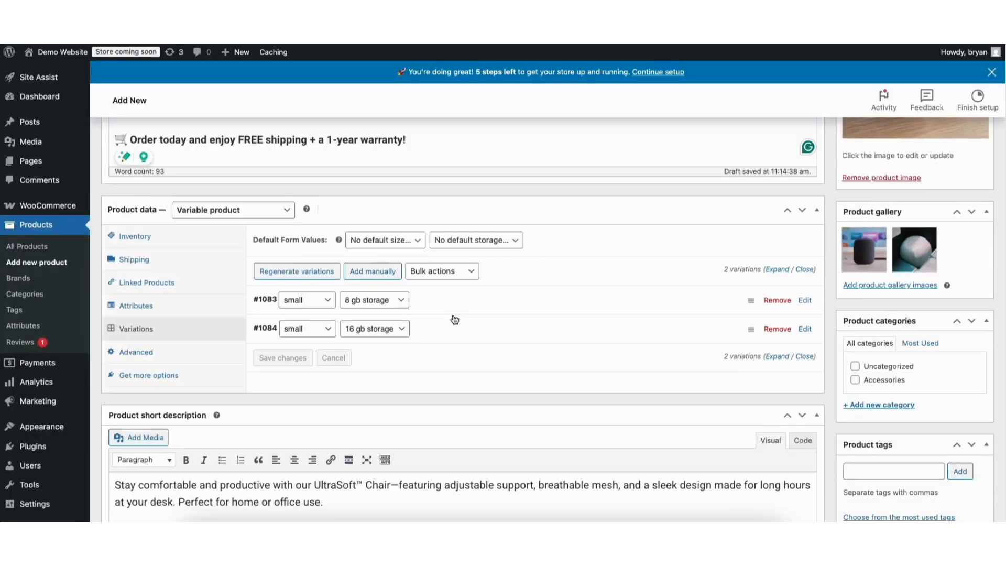
Examine the product's advanced settings for purchase note, menu order and reviews.
left_click(139, 352)
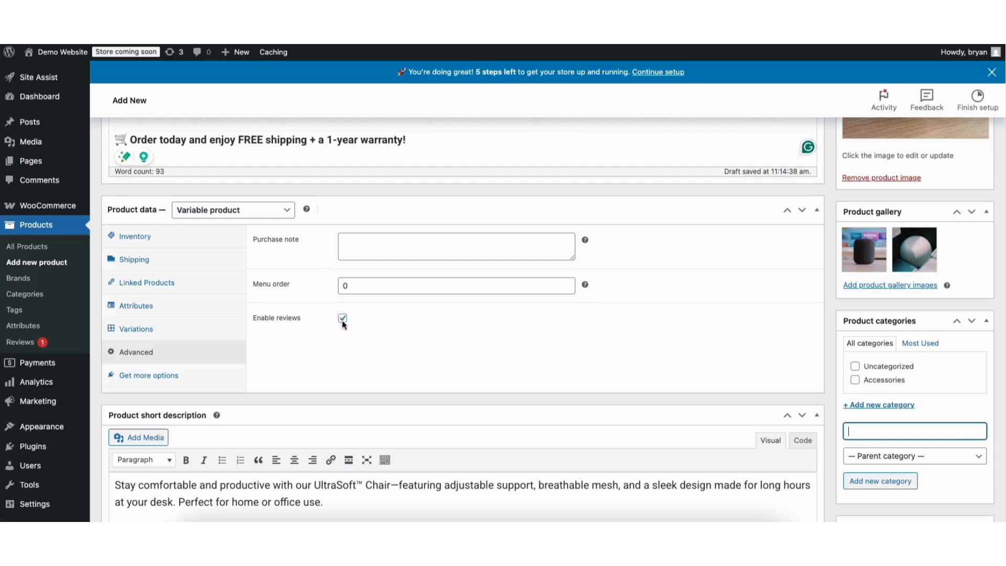
left_click(352, 334)
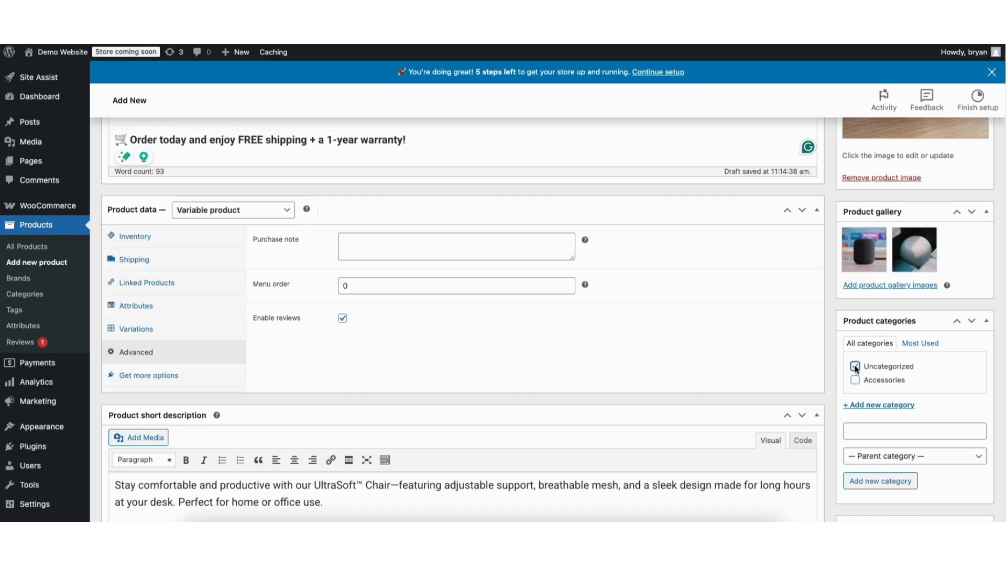
Create a product category named Demo Categories and assign the product to it.
left_click(861, 406)
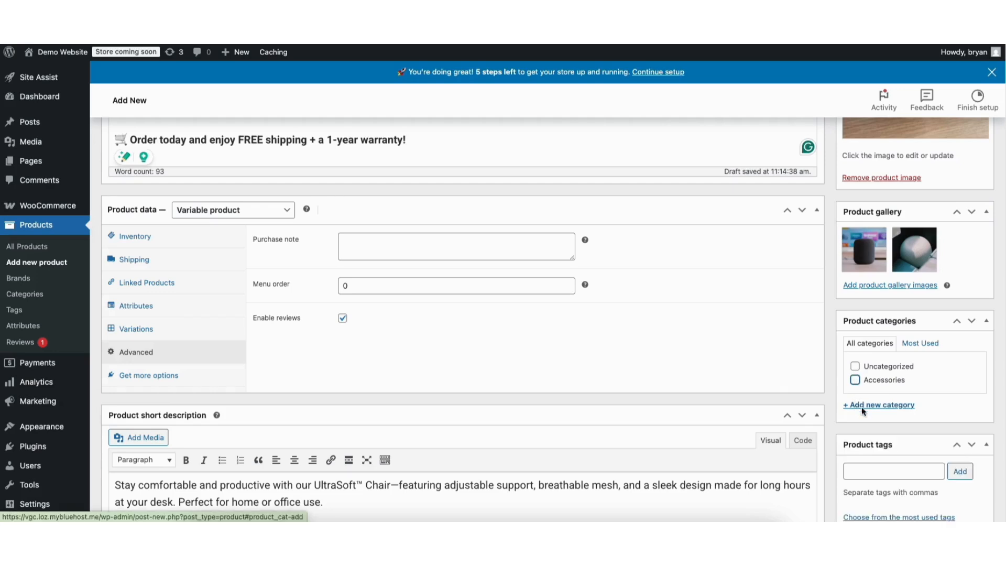
left_click(861, 406)
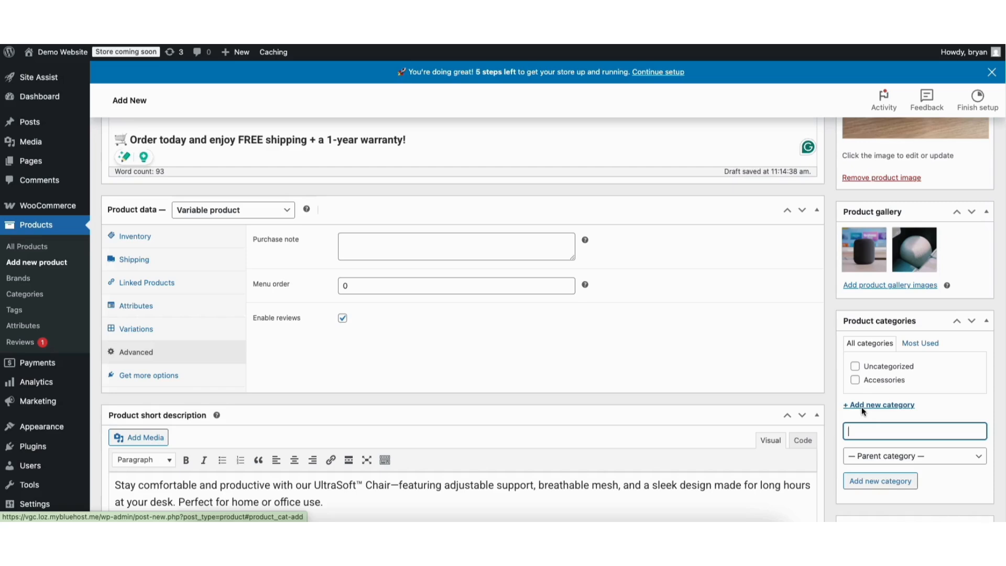
type("Demo Categories")
left_click(862, 480)
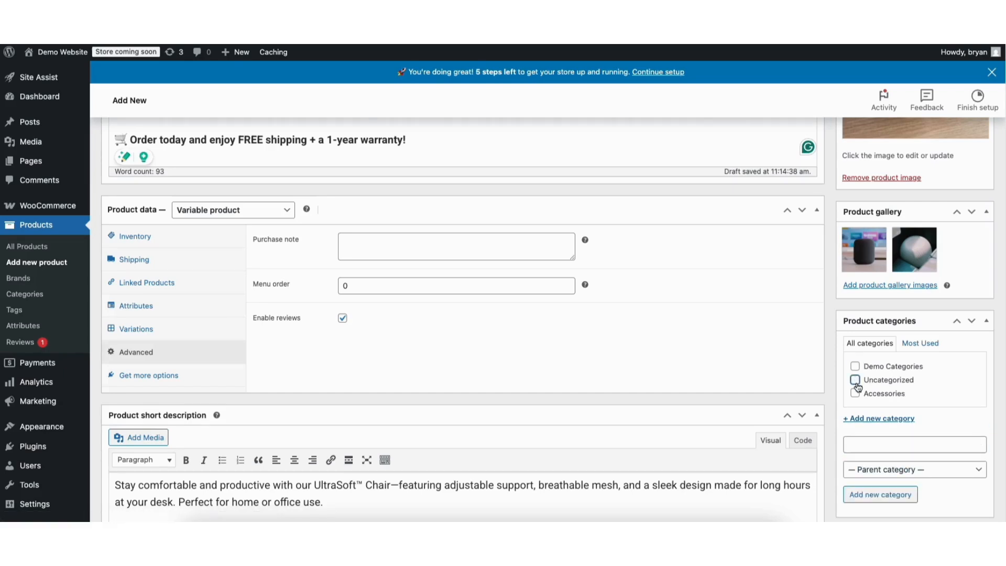
left_click(855, 366)
Save the Demo eCommerce Single Product as a draft, and publish it.
scroll(1002, 277, "up", 7)
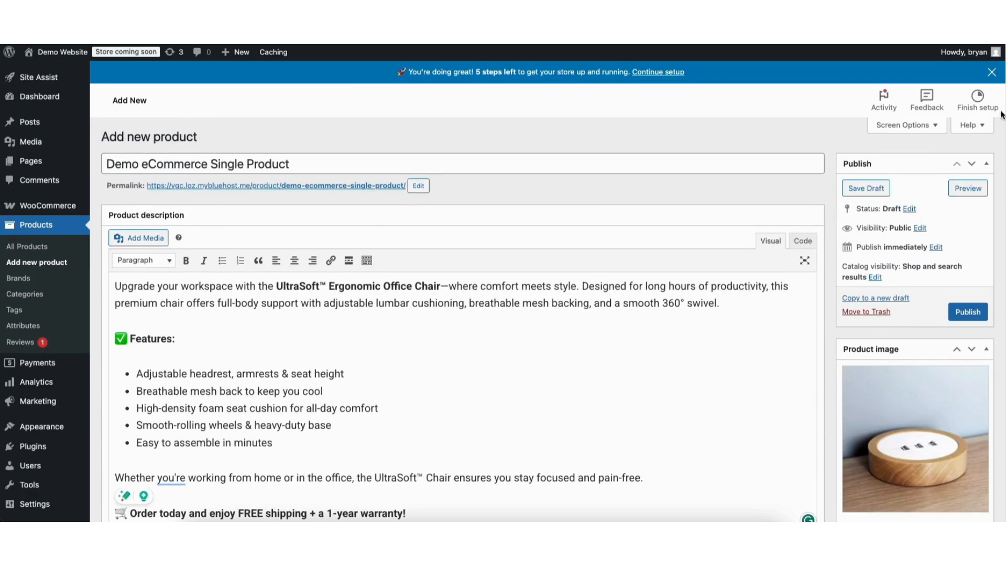
left_click(875, 188)
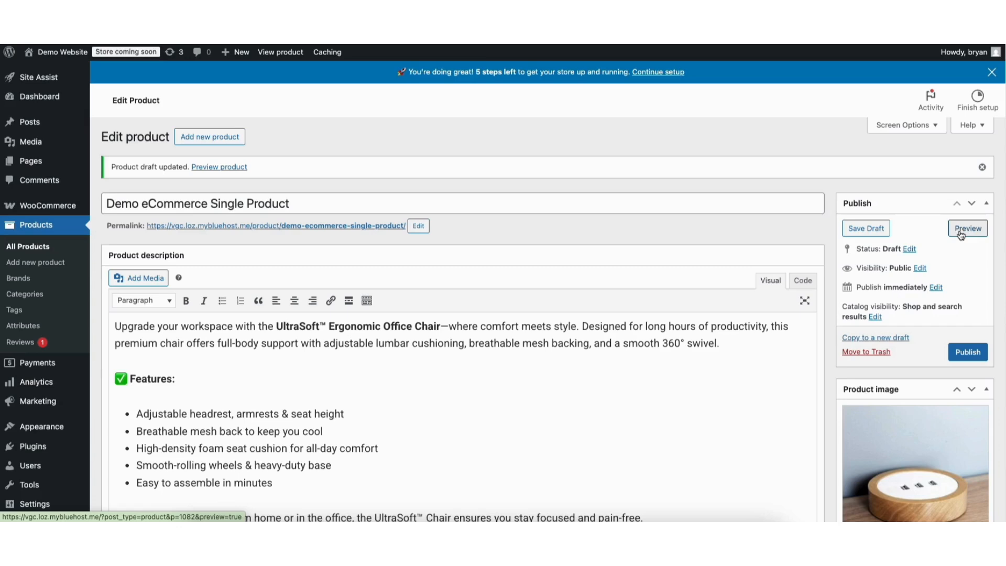
left_click(959, 358)
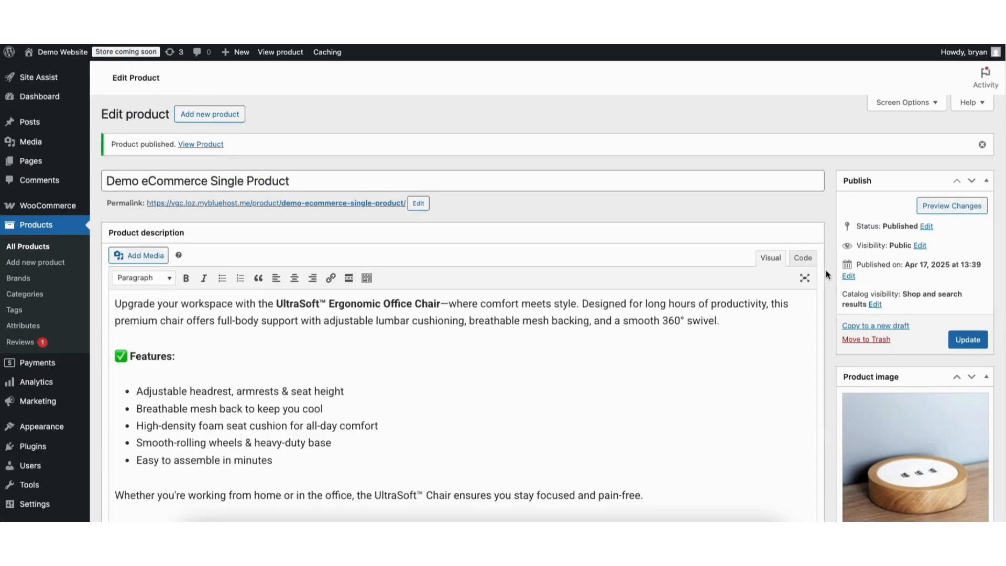
left_click(961, 365)
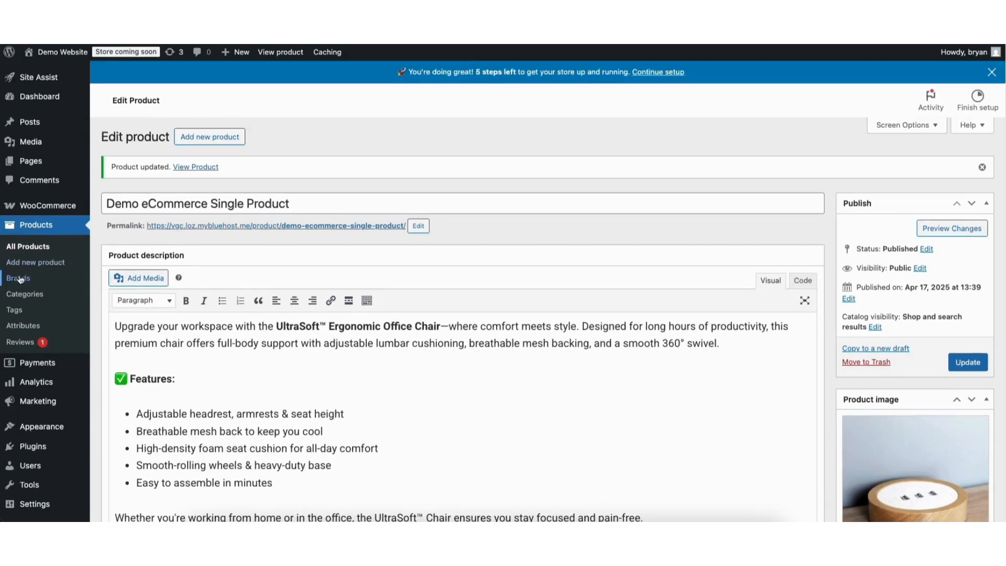
Add a product category named Demo Category on the store's product categories page, with no parent category.
left_click(25, 293)
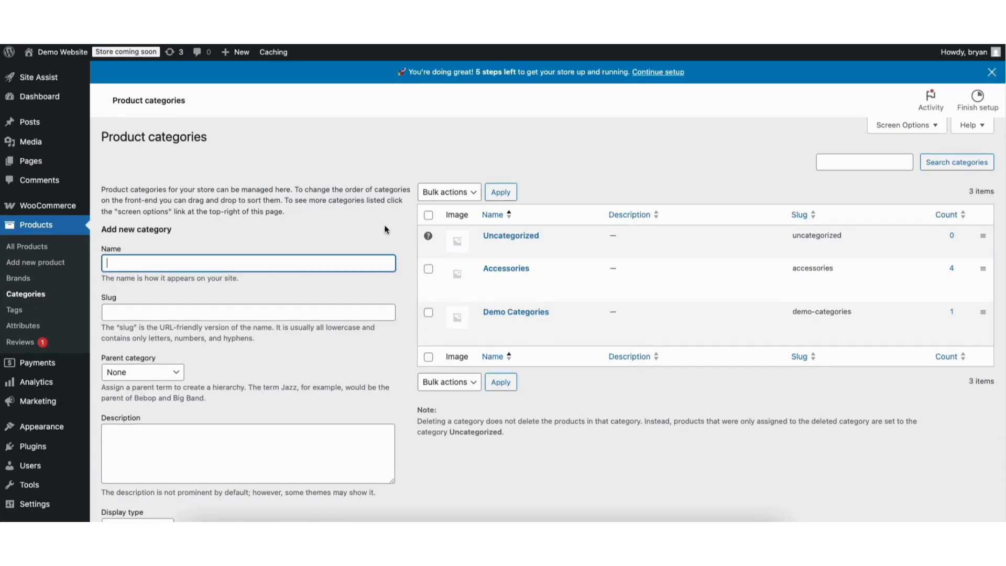
type("Demo Category")
left_click(126, 313)
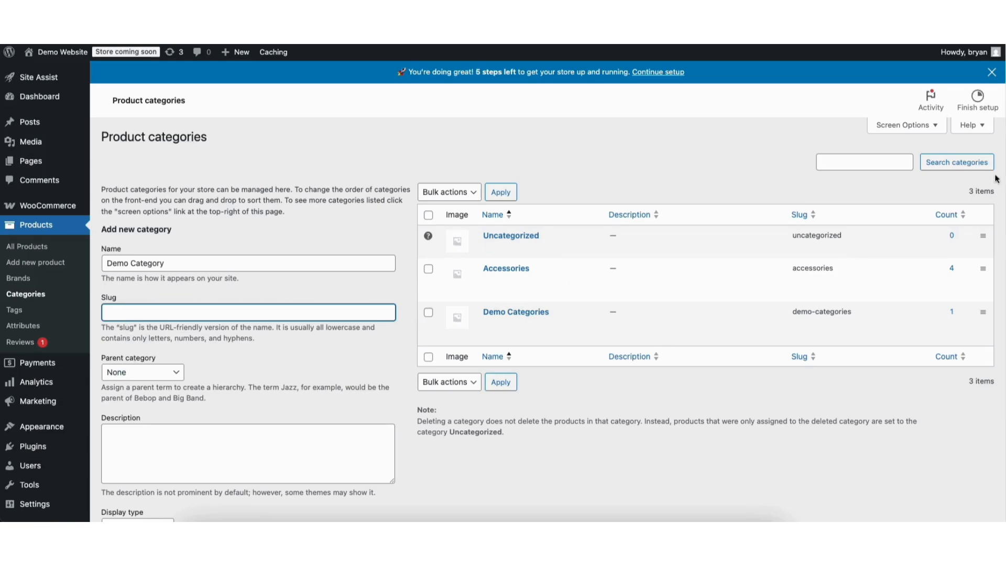
scroll(977, 191, "down", 3)
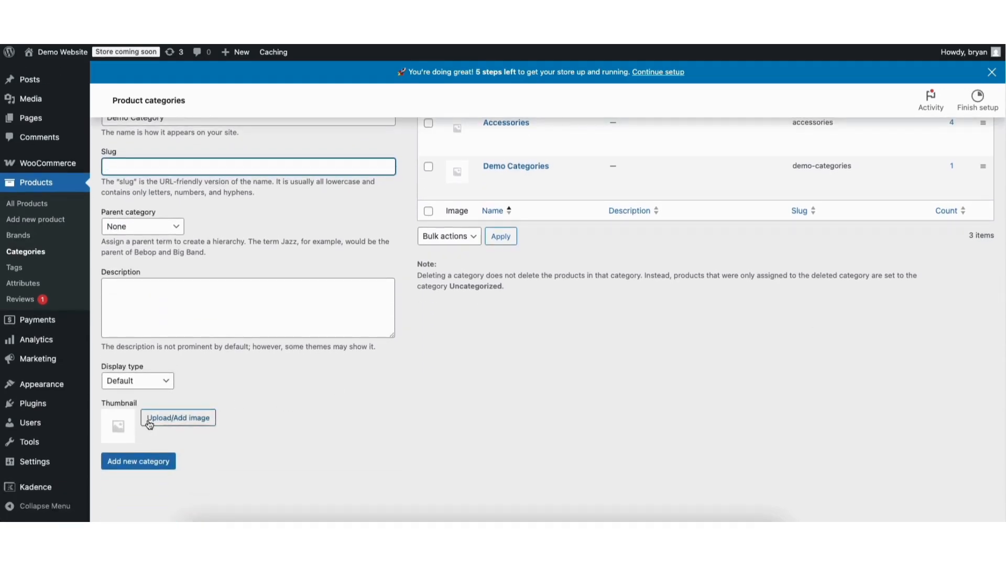
left_click(129, 463)
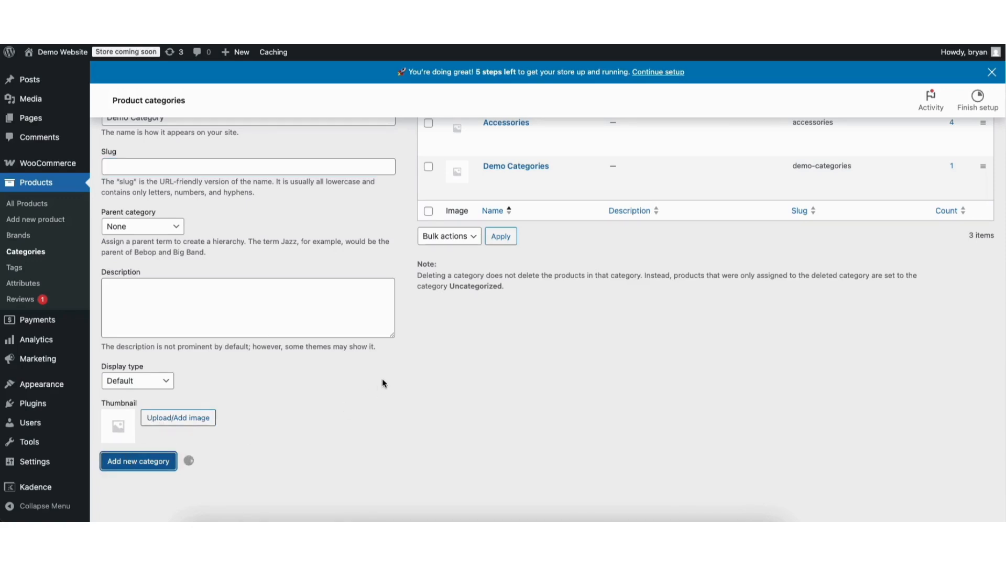
scroll(382, 379, "up", 2)
scroll(810, 216, "up", 1)
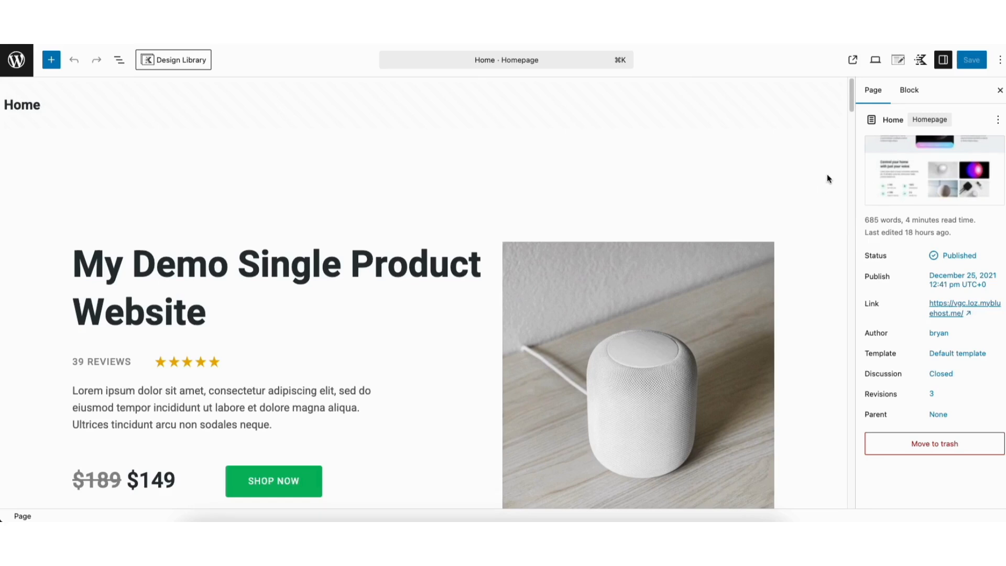
Search the block library for product and insert a Single Product block above the homepage's "The little speaker" section.
left_click_drag(852, 93, 833, 175)
scroll(834, 175, "down", 3)
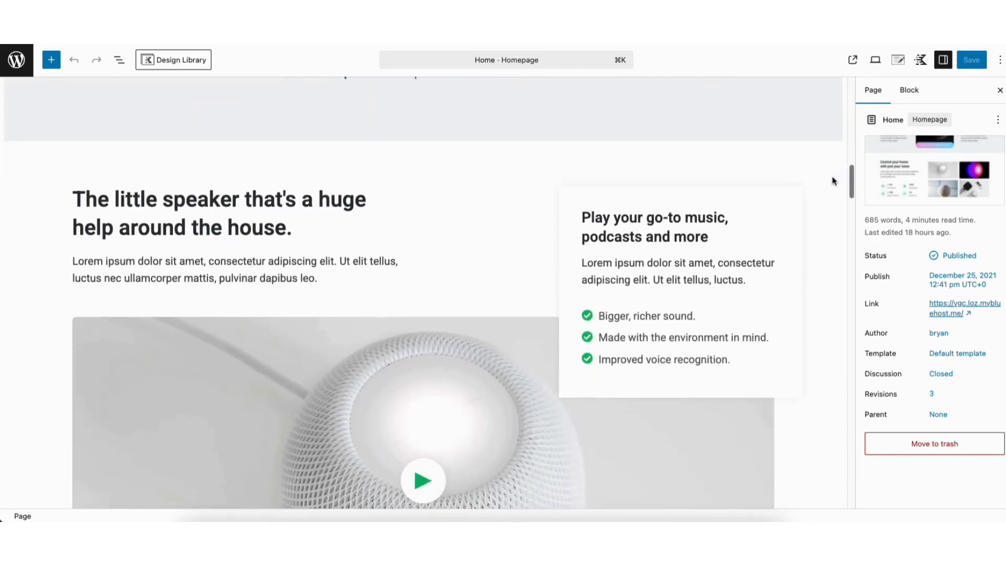
left_click(50, 61)
left_click(45, 129)
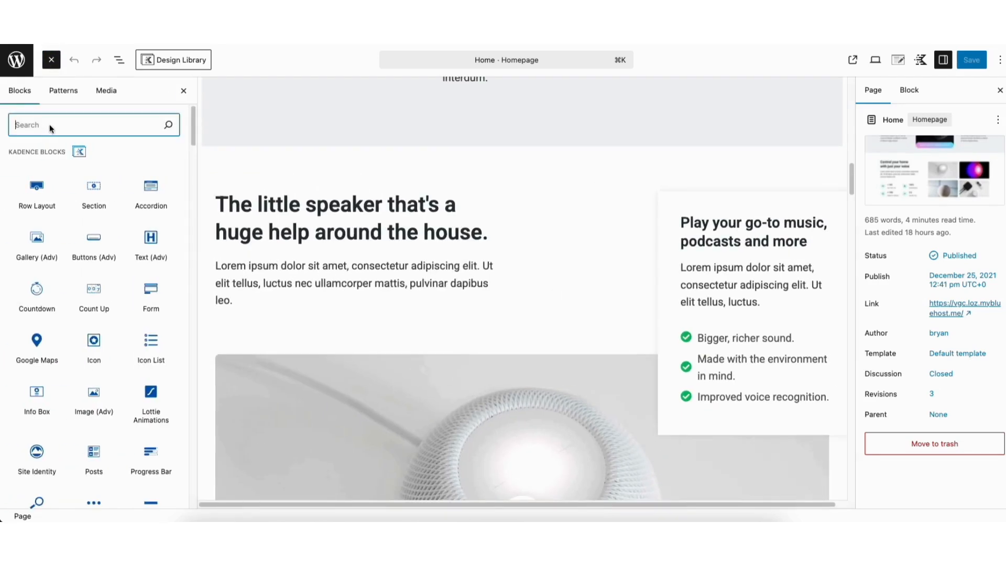
type("product")
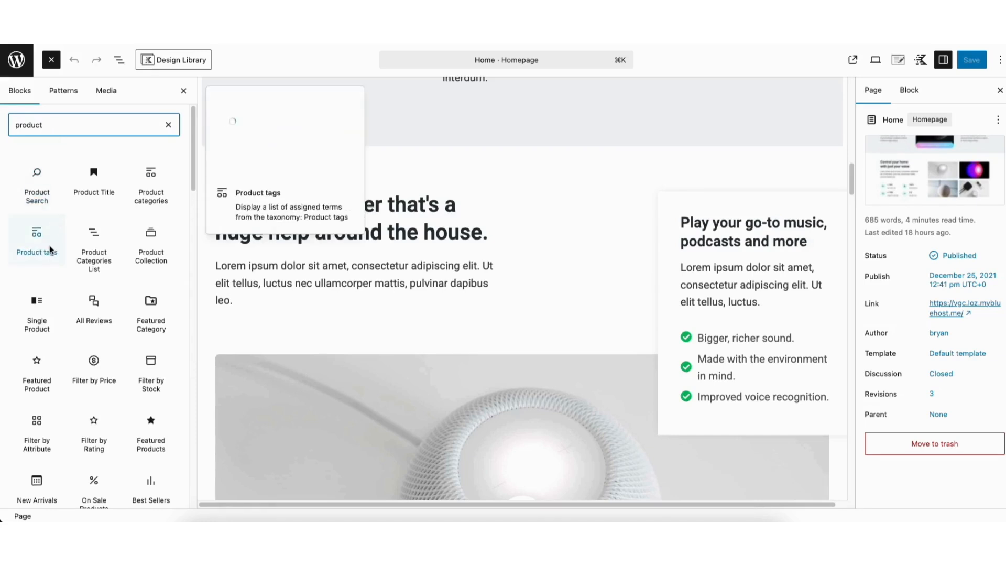
mouse_move(36, 312)
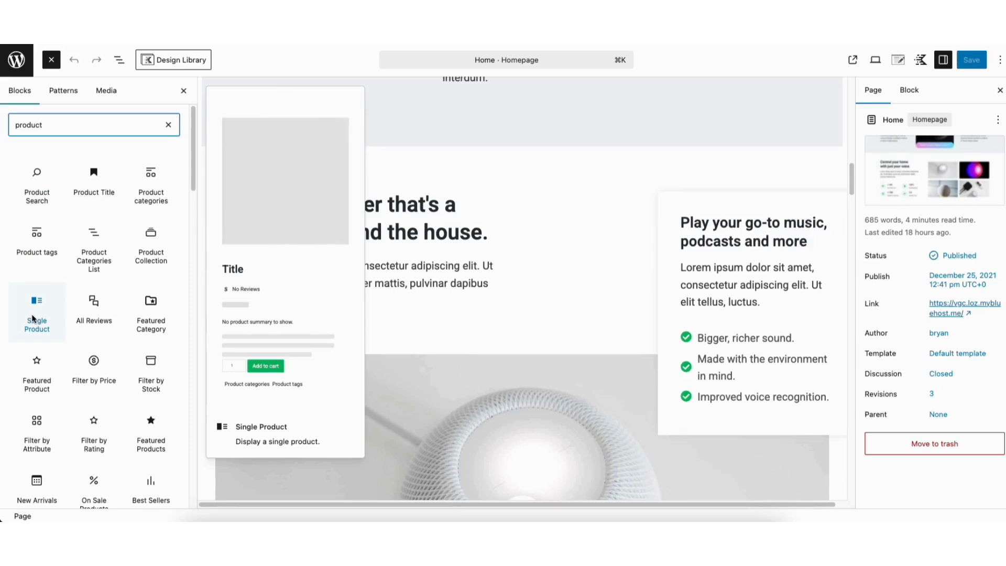
left_click(32, 318)
left_click_drag(33, 318, 490, 155)
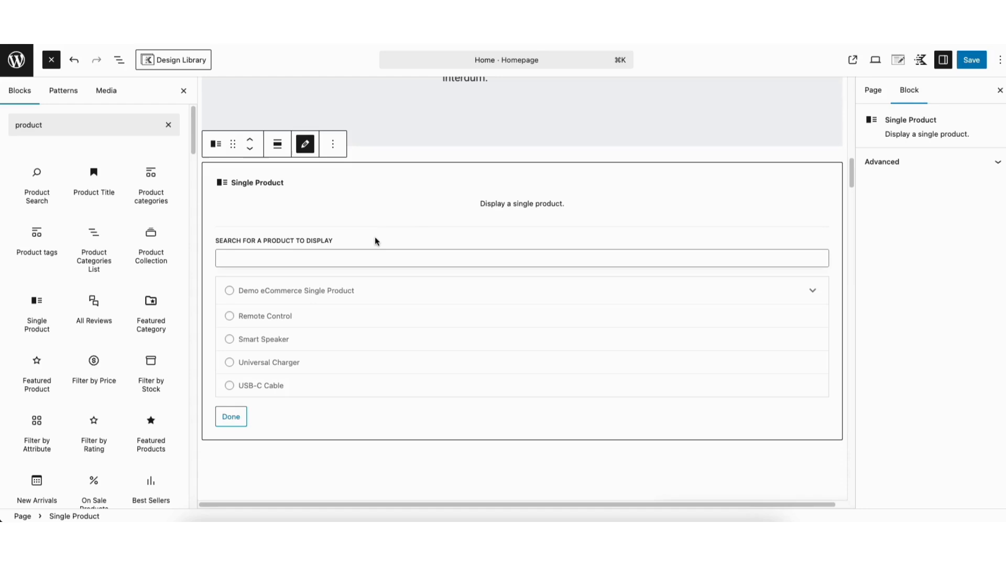
Set the Single Product block to display Demo eCommerce Single Product and review the resulting layout.
left_click(229, 290)
left_click(230, 420)
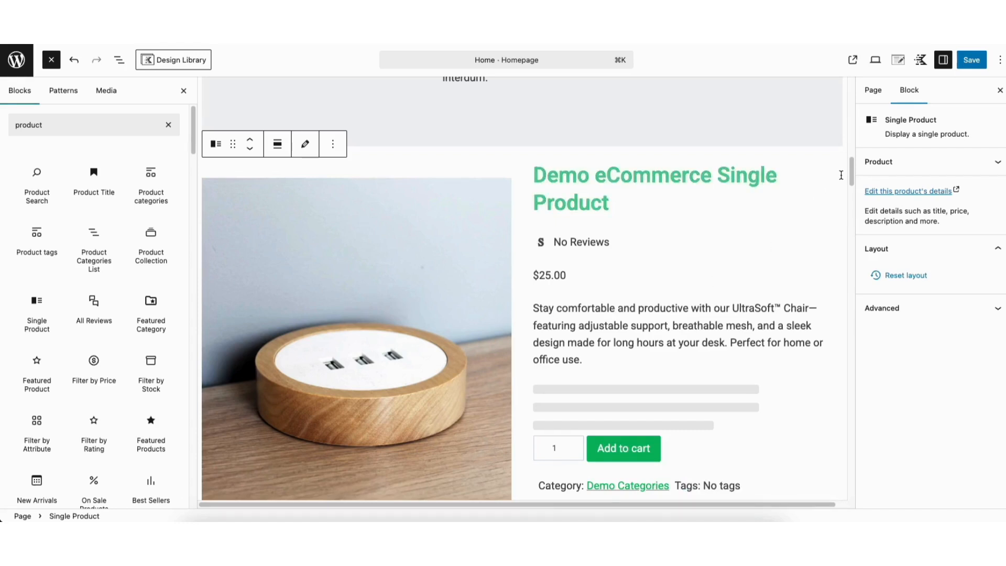
mouse_move(737, 226)
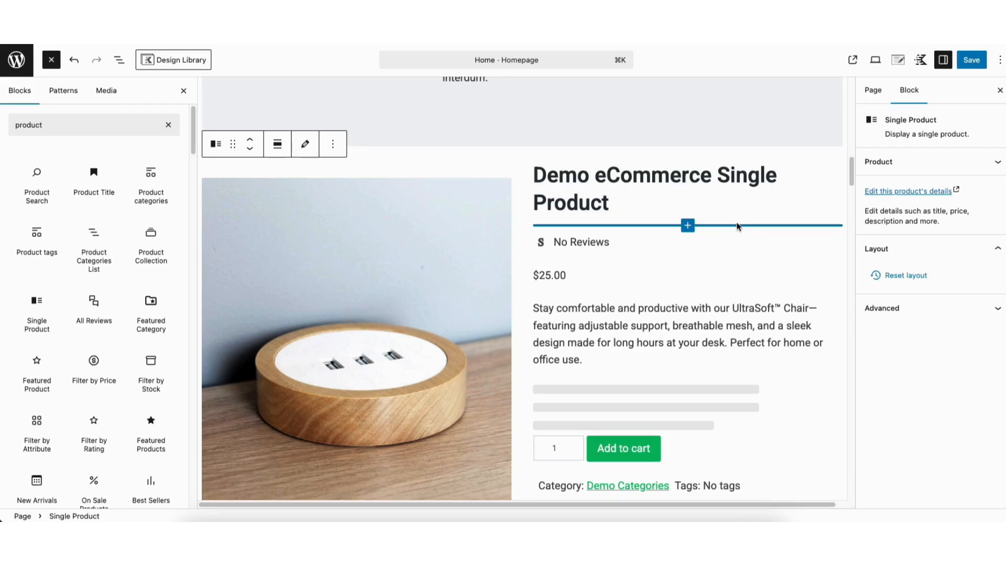
left_click_drag(850, 171, 849, 175)
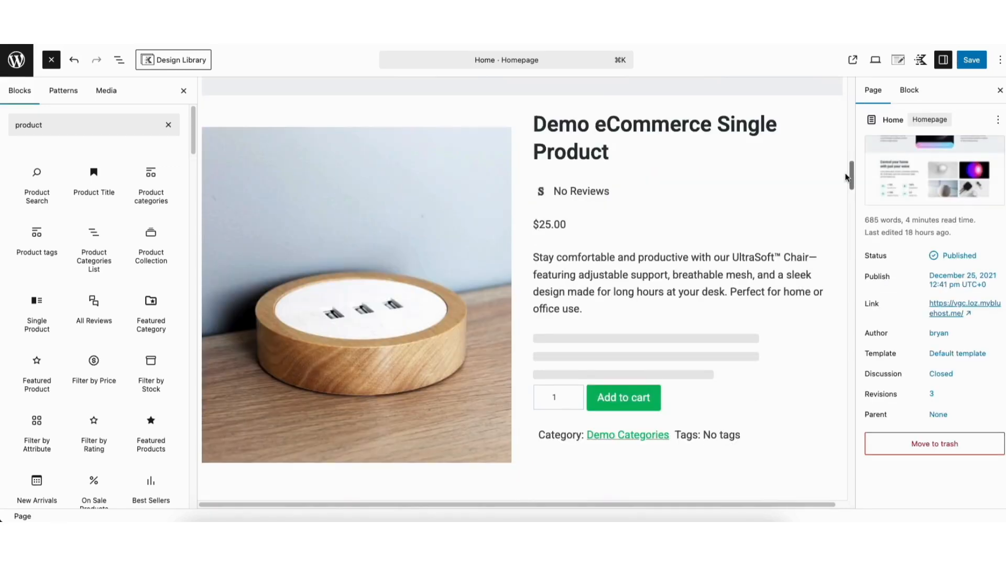
View the Demo eCommerce Single Product page from the store's product list and copy its URL.
right_click(15, 64)
left_click(31, 67)
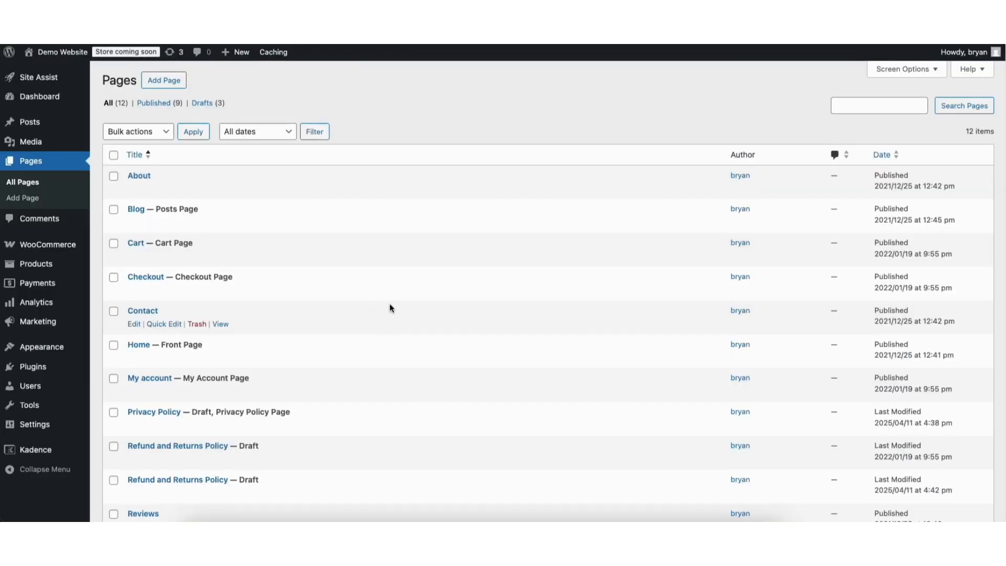
mouse_move(36, 264)
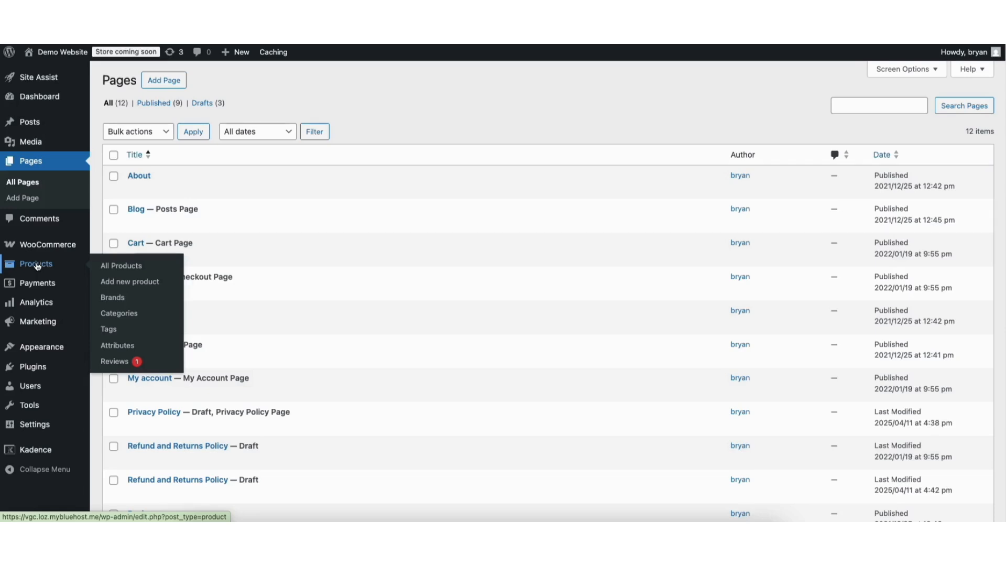
left_click(37, 264)
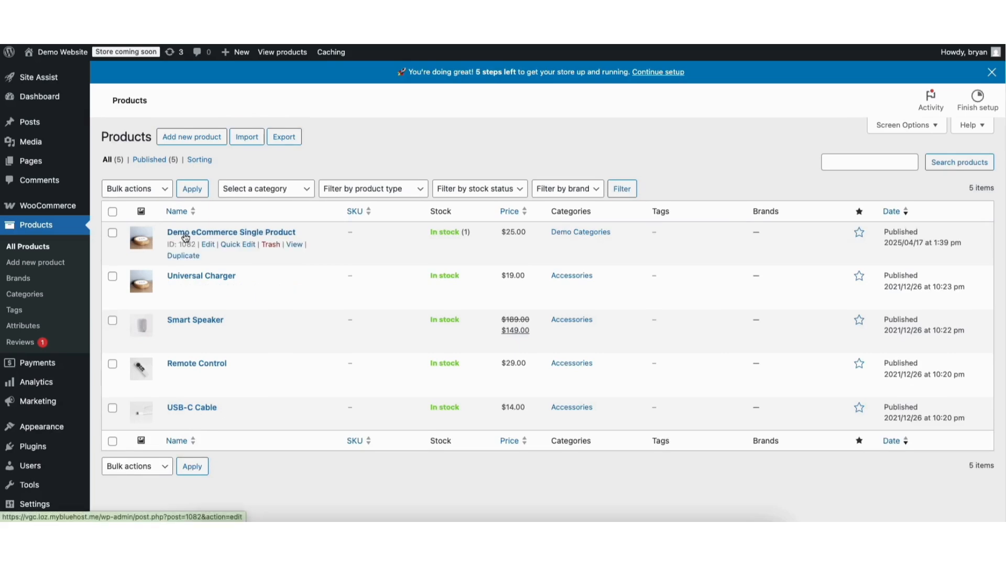
left_click(294, 246)
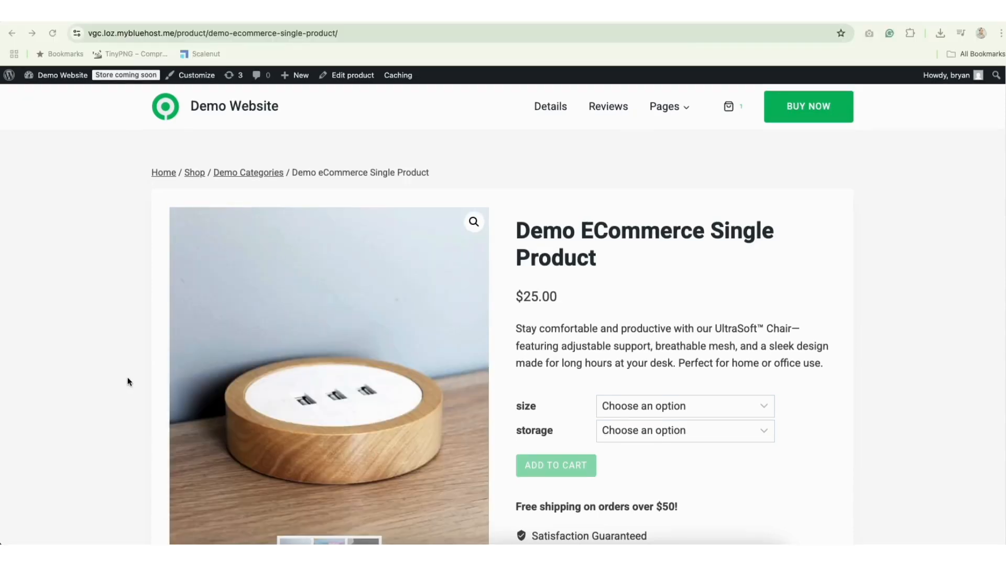
left_click(176, 35)
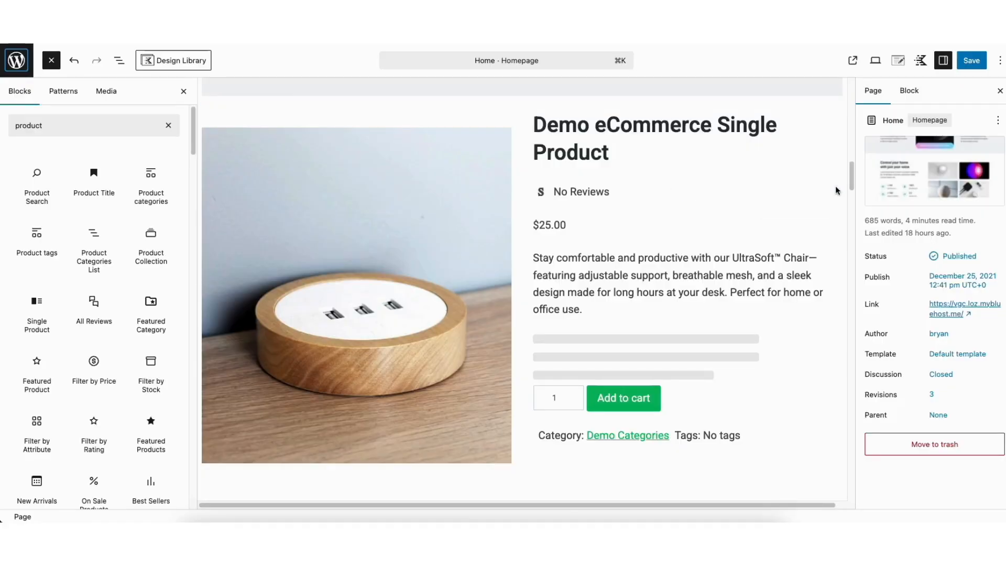
Link the homepage's Shop Now button to the copied product page URL and review the link target options.
left_click_drag(849, 175, 848, 100)
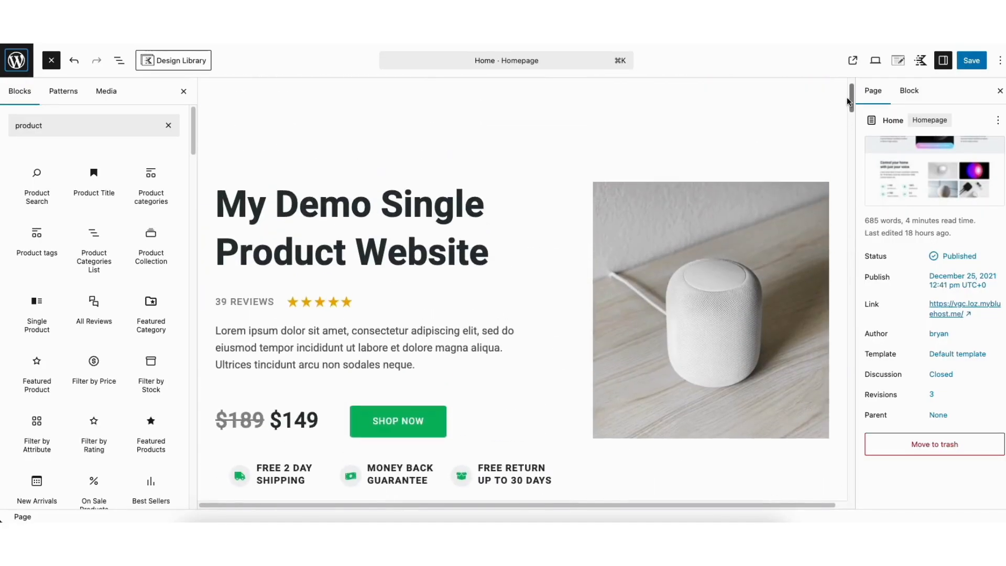
left_click(361, 423)
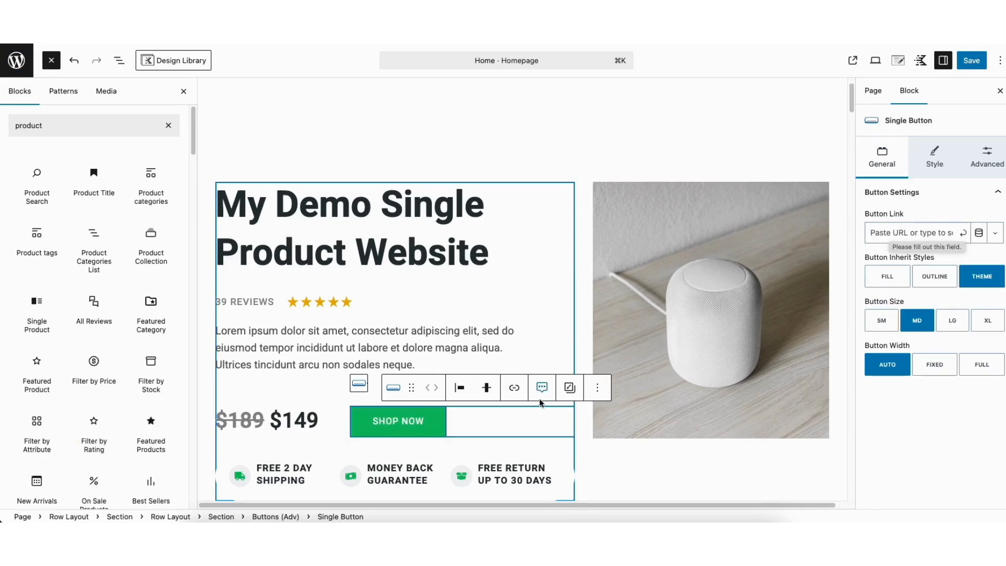
left_click(515, 388)
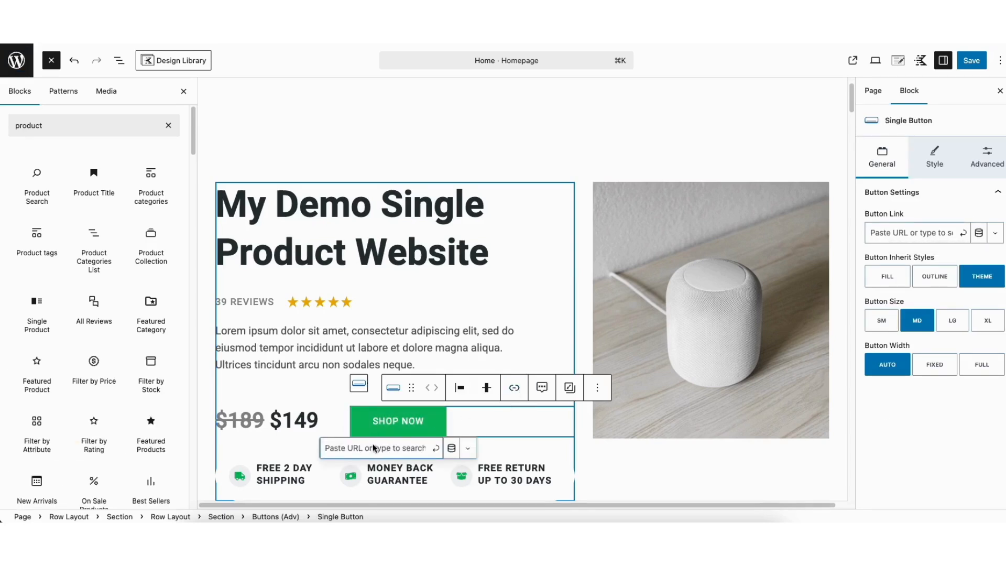
key("super+v")
left_click(436, 448)
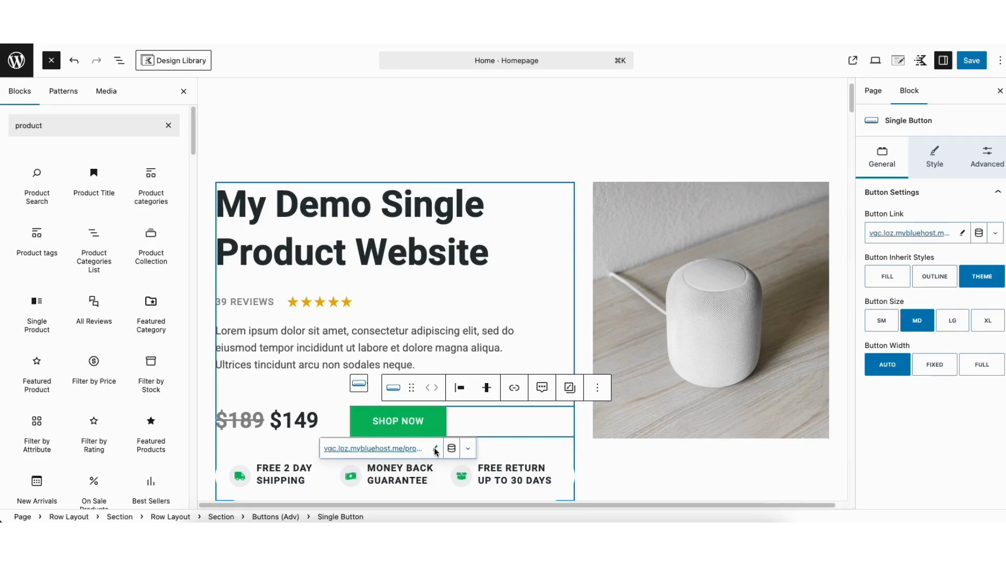
left_click(468, 450)
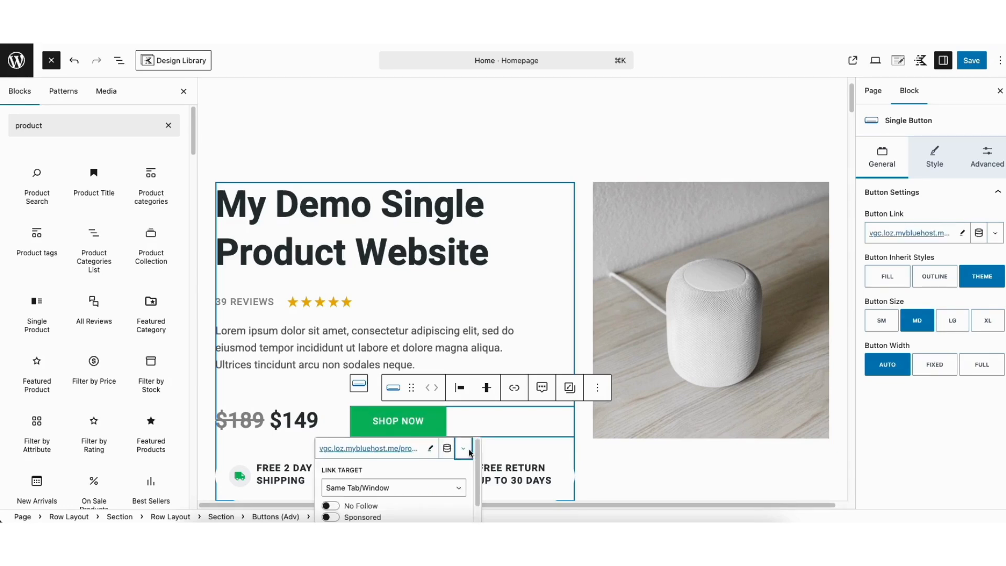
scroll(470, 466, "down", 1)
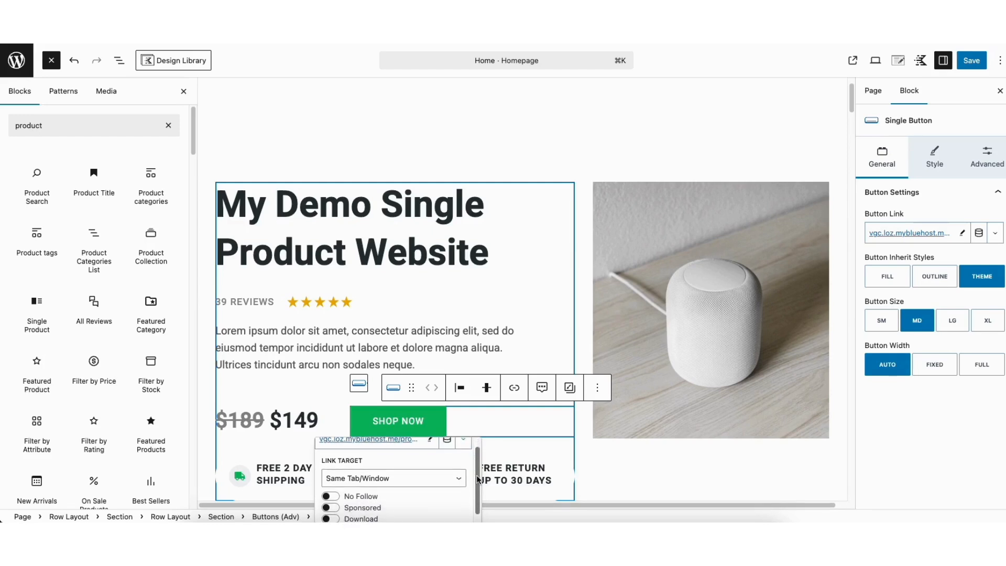
left_click(524, 351)
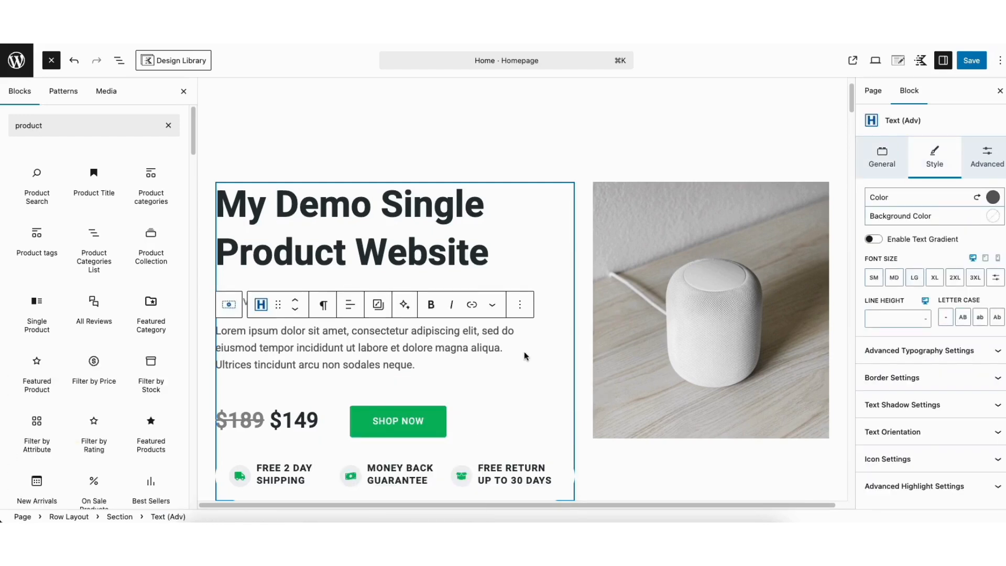
Save the homepage and check on the live site that the Shop Now button leads to the product page.
left_click(969, 60)
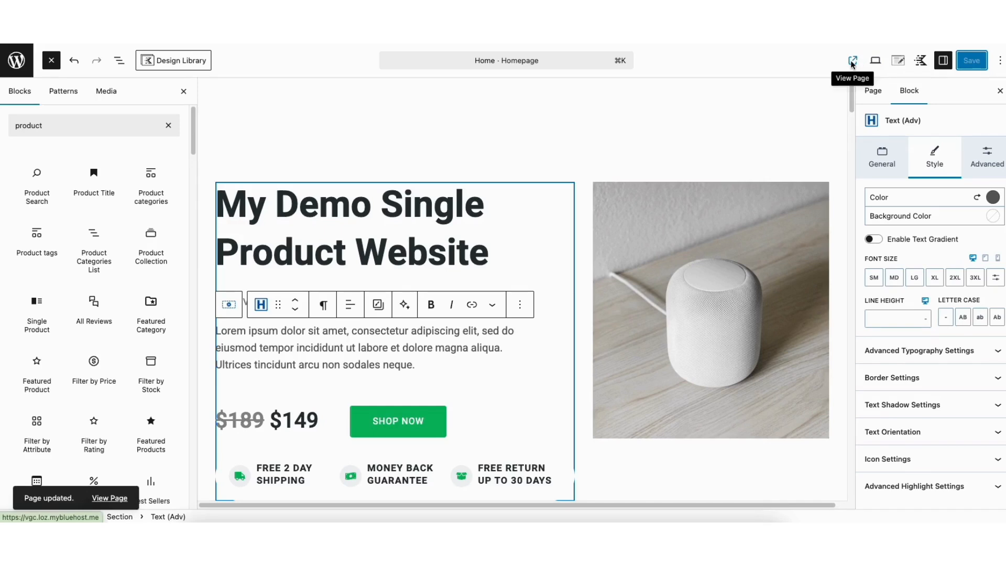
left_click(852, 61)
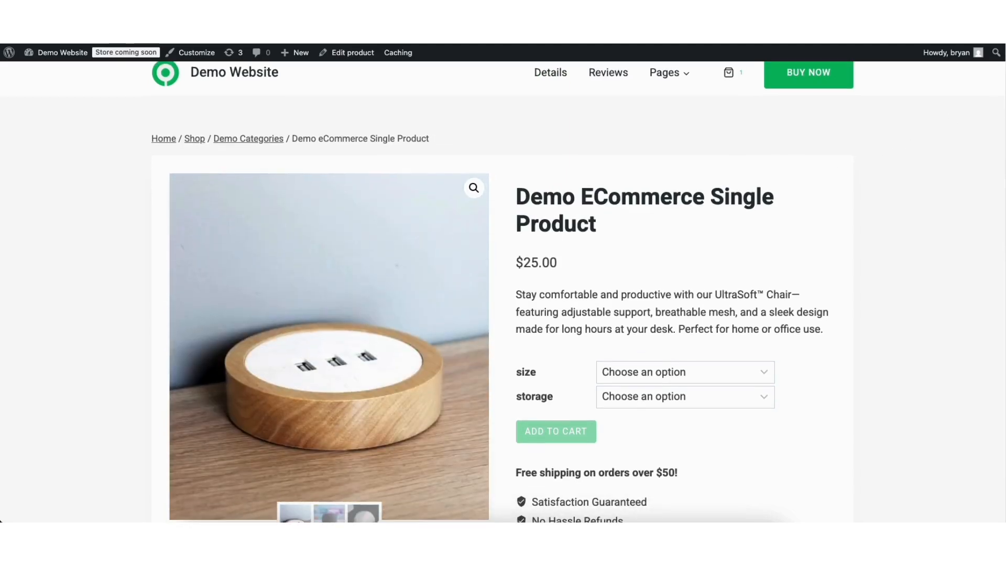
scroll(999, 93, "down", 3)
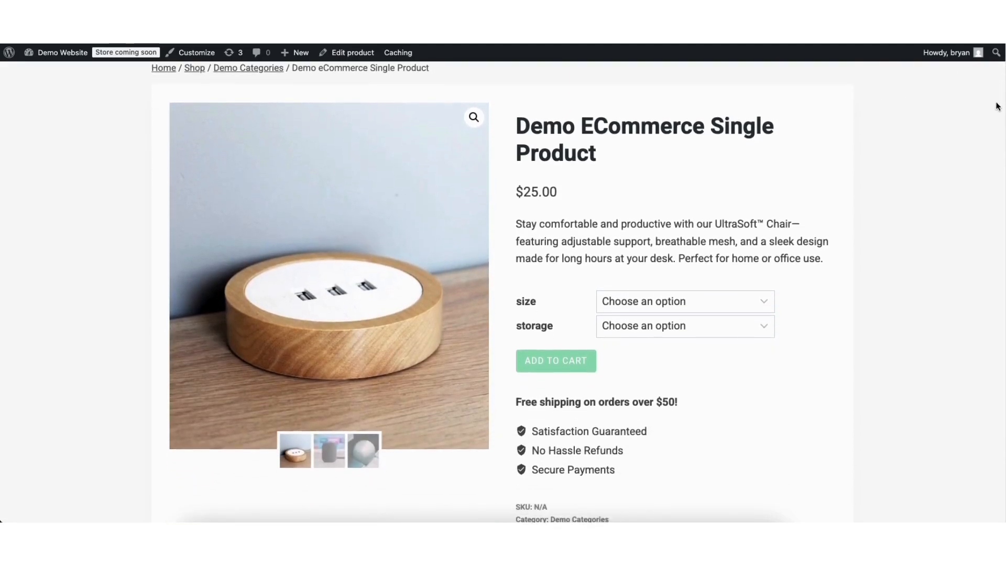
scroll(995, 126, "down", 5)
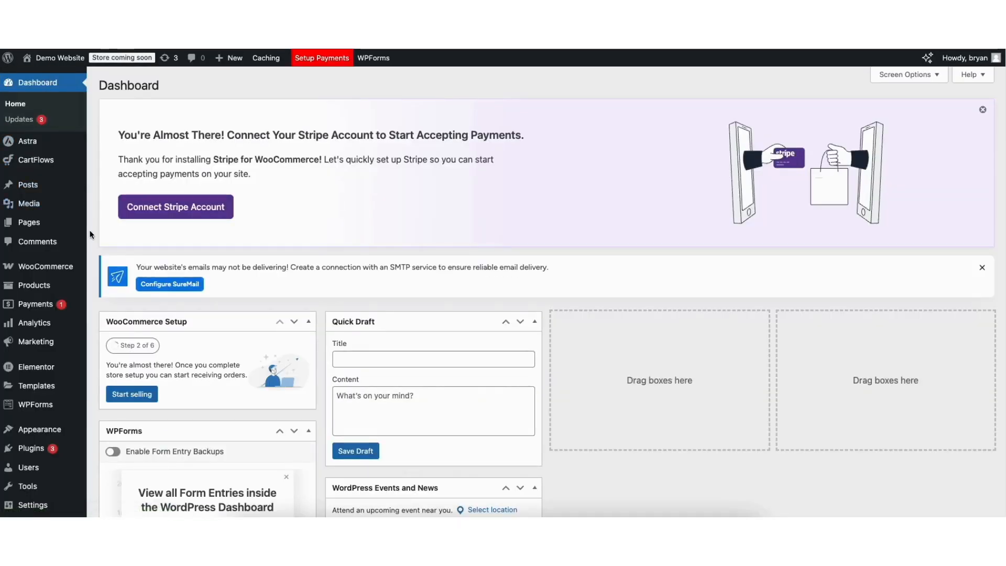
Examine the selling location, shipping location and default customer location options in WooCommerce's general settings.
mouse_move(42, 267)
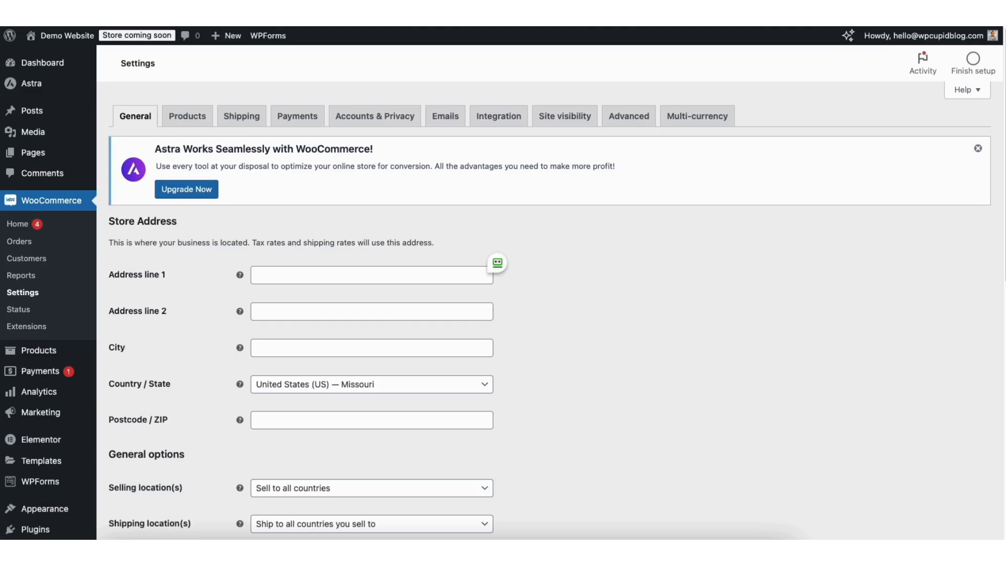
scroll(1001, 201, "down", 2)
scroll(1002, 201, "down", 5)
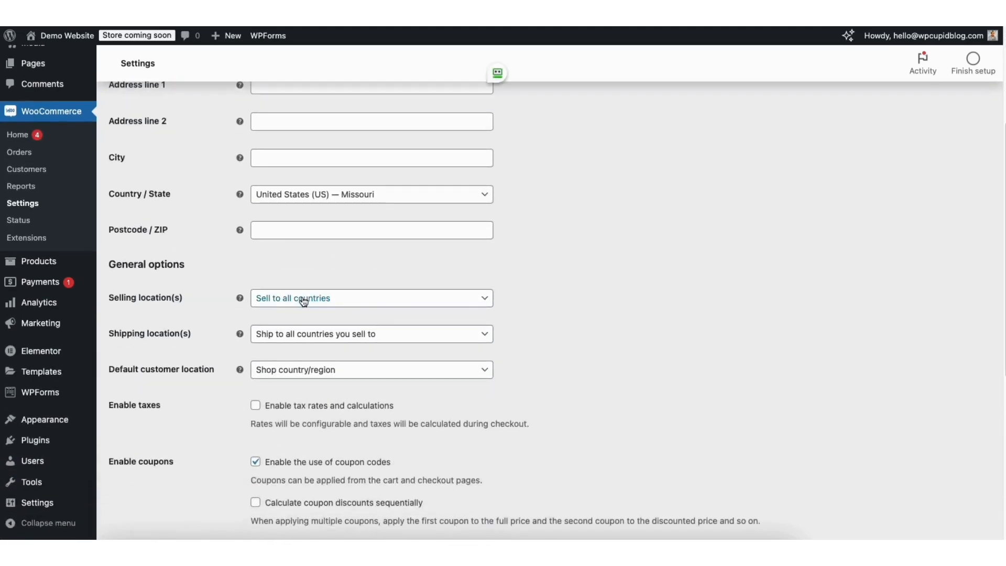
left_click(303, 298)
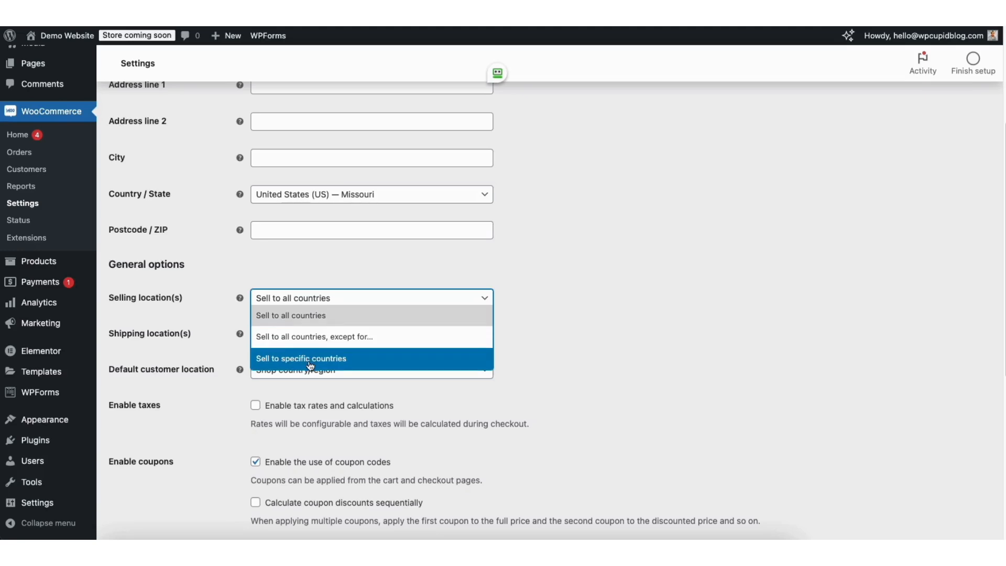
left_click(592, 327)
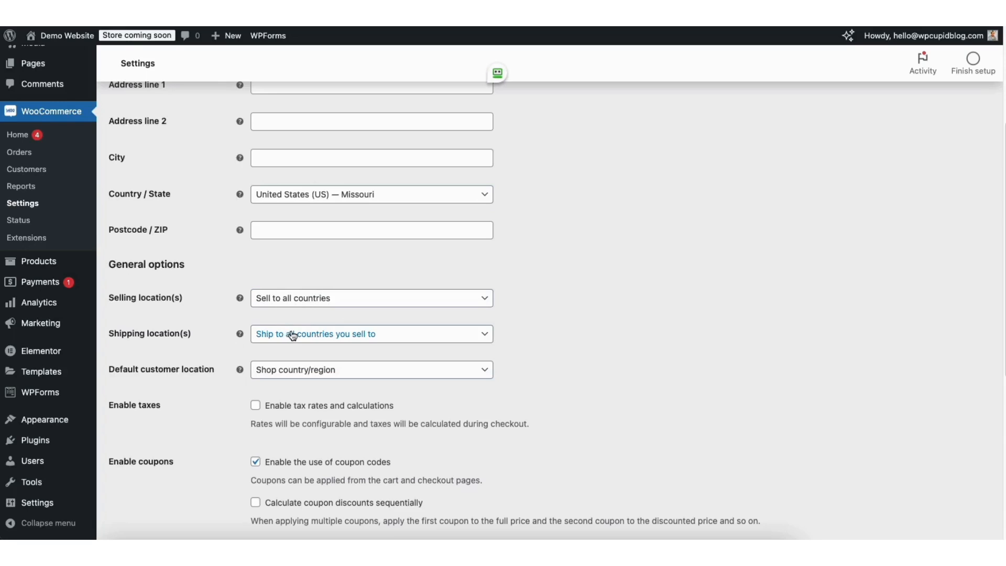
left_click(320, 339)
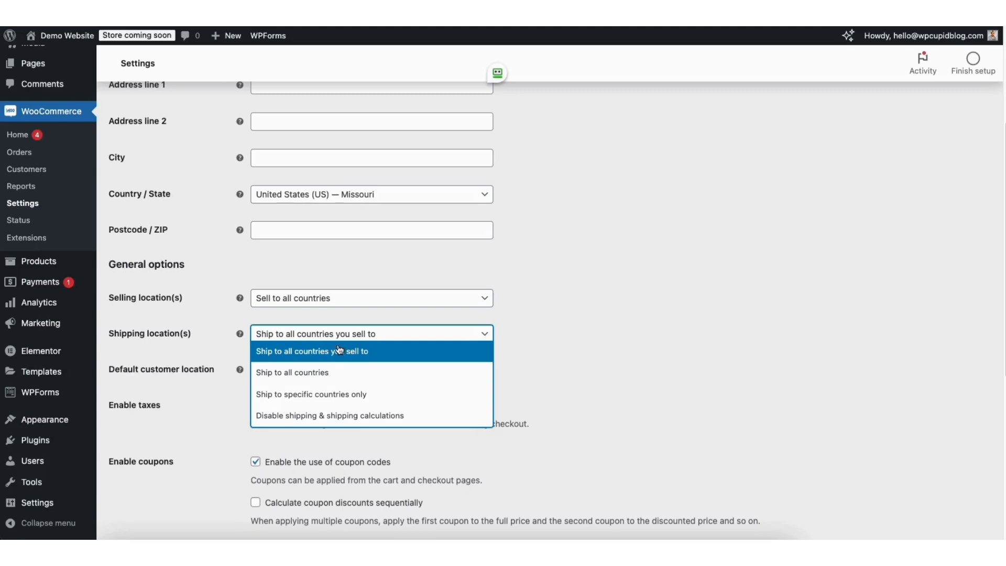
left_click(546, 354)
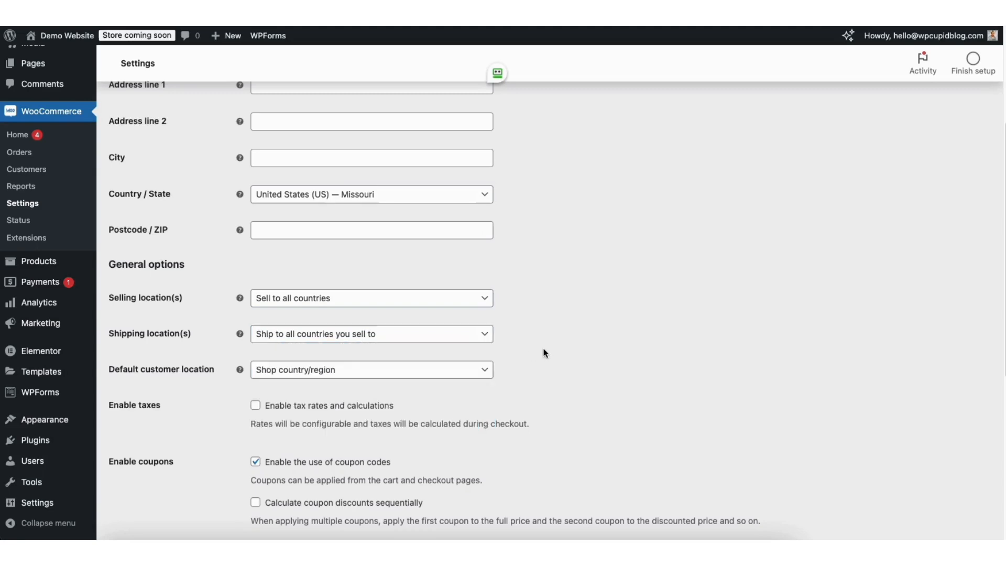
left_click(328, 373)
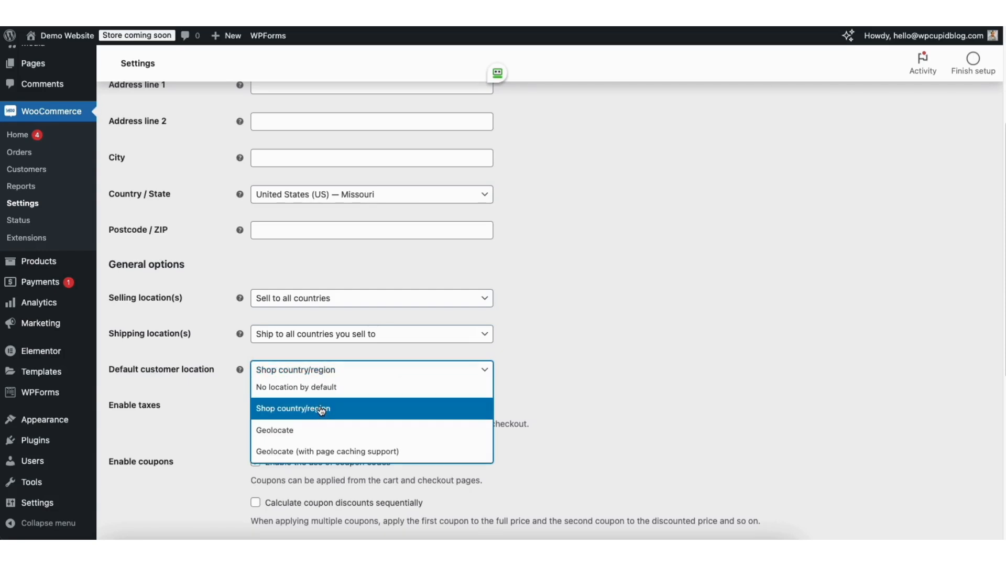
left_click(582, 362)
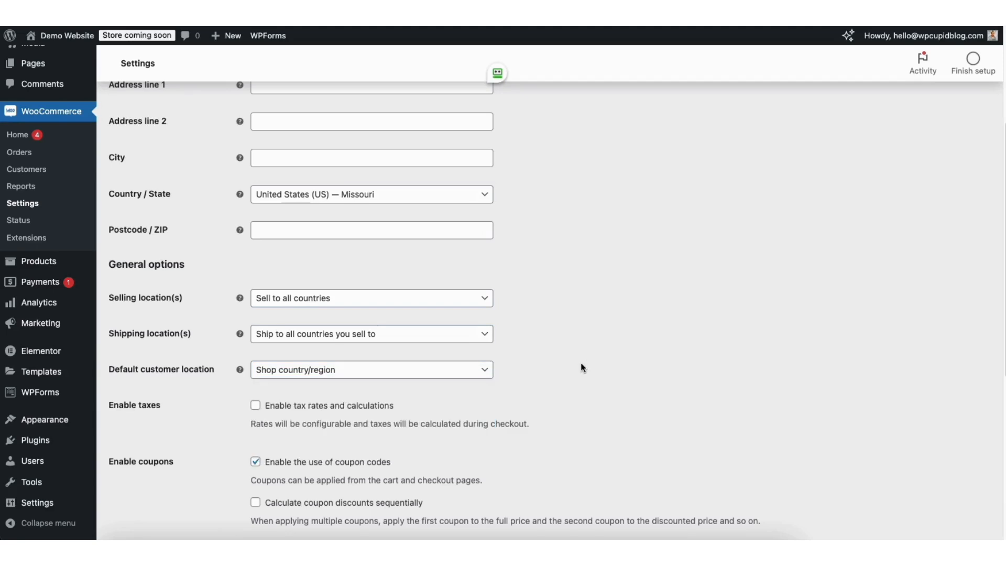
Enable tax rates and calculations, and switch the use of coupon codes off and back on.
left_click(255, 407)
scroll(992, 390, "down", 3)
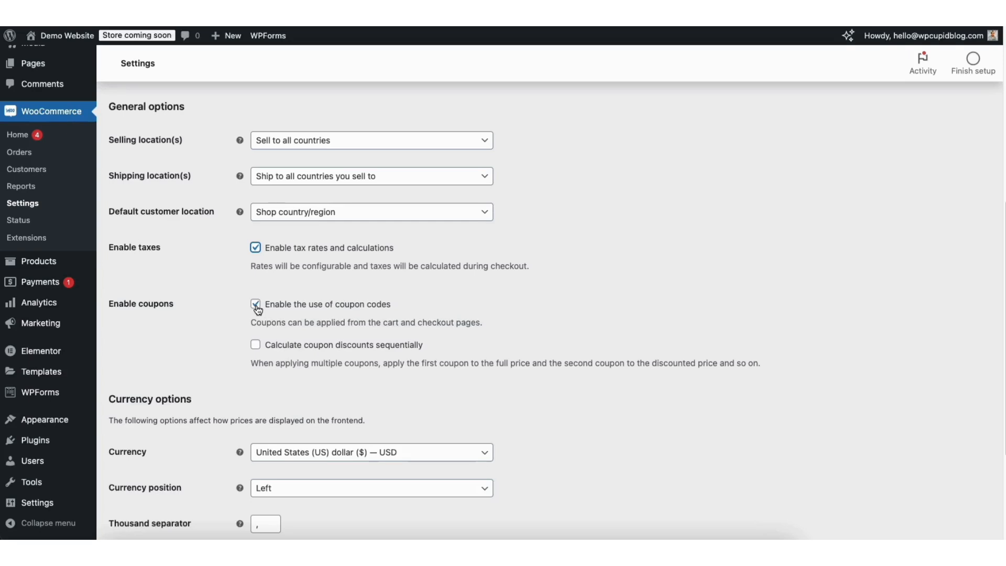
left_click(257, 306)
left_click(256, 305)
Examine the currency options in the general settings, including the list of available currencies.
scroll(976, 412, "down", 5)
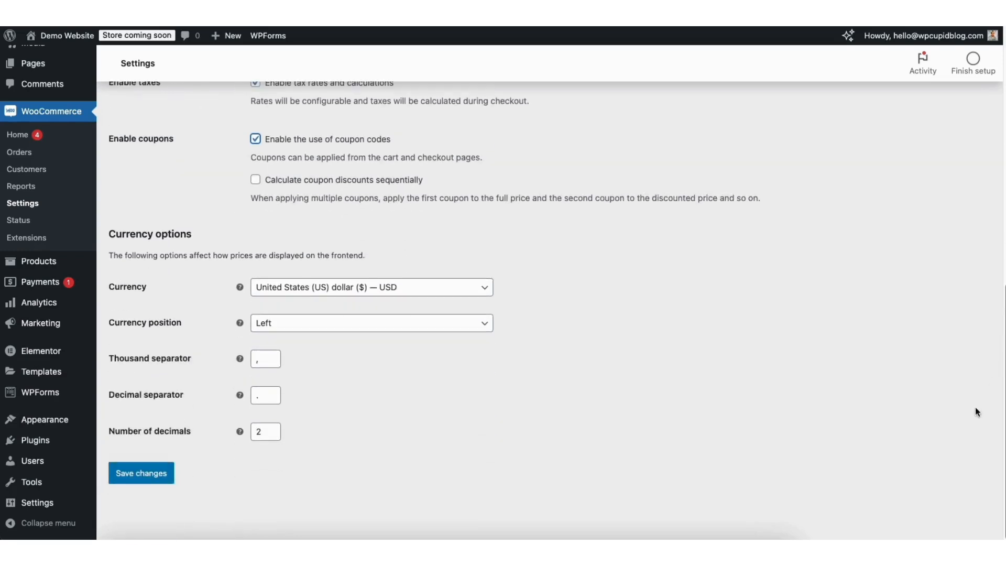
left_click(323, 288)
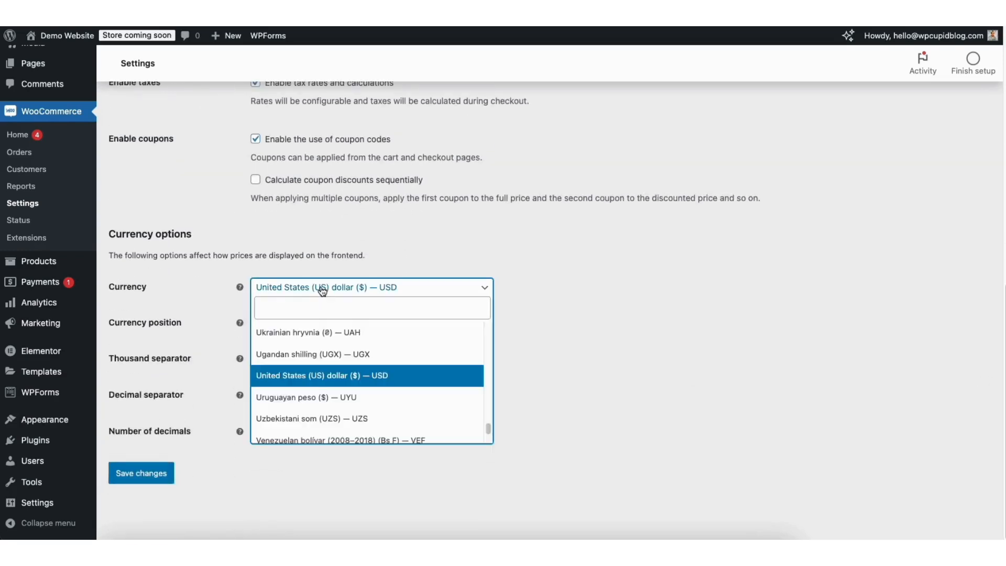
left_click(599, 335)
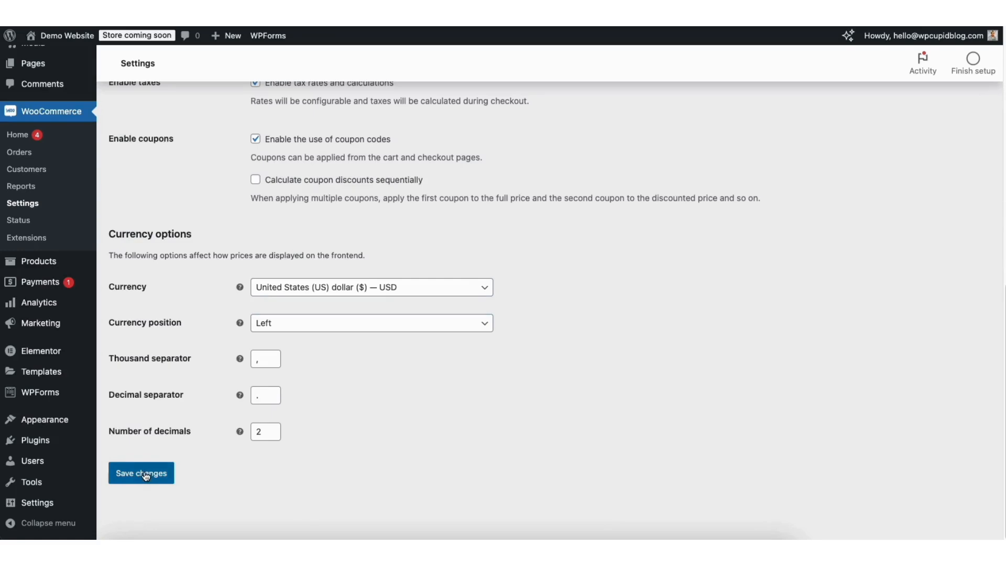
scroll(503, 288, "up", 15)
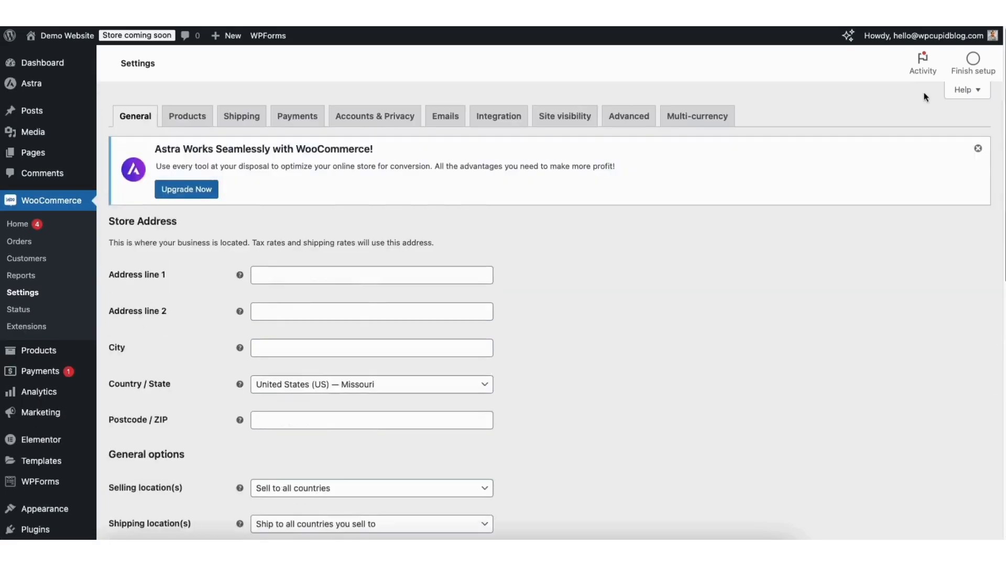
Examine the general product settings, covering the shop page, measurement units, reviews and ratings.
left_click(180, 118)
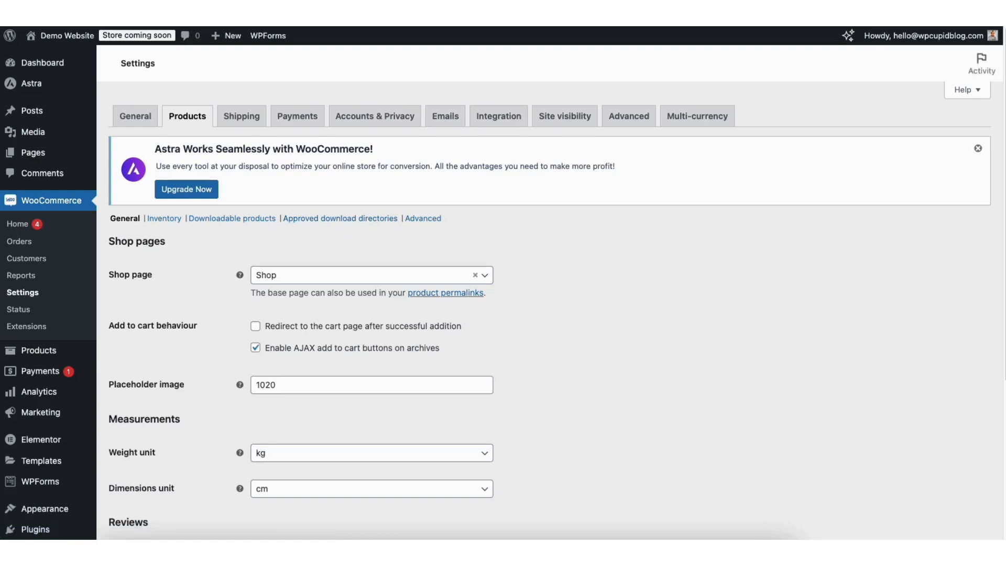
scroll(960, 228, "down", 5)
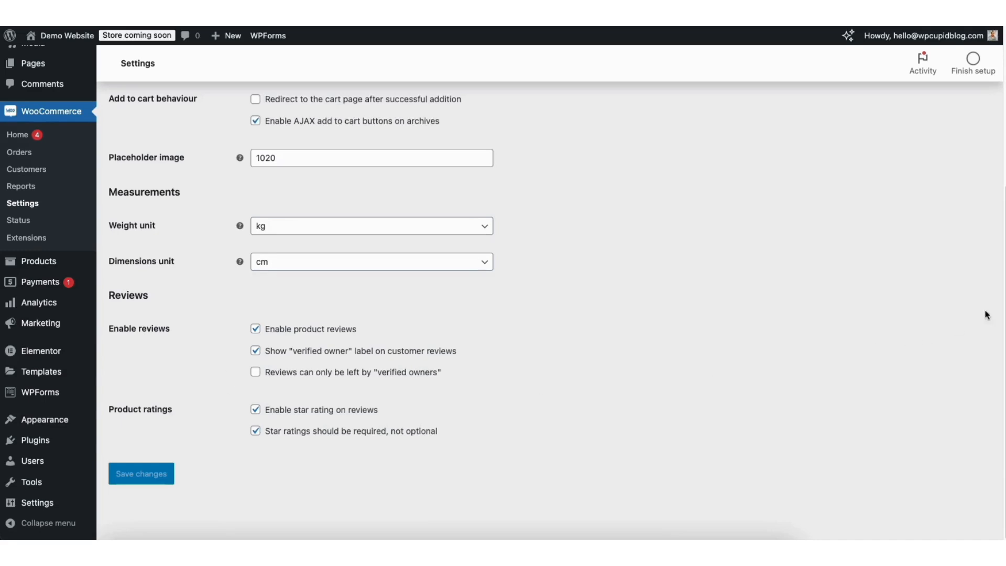
scroll(962, 220, "up", 5)
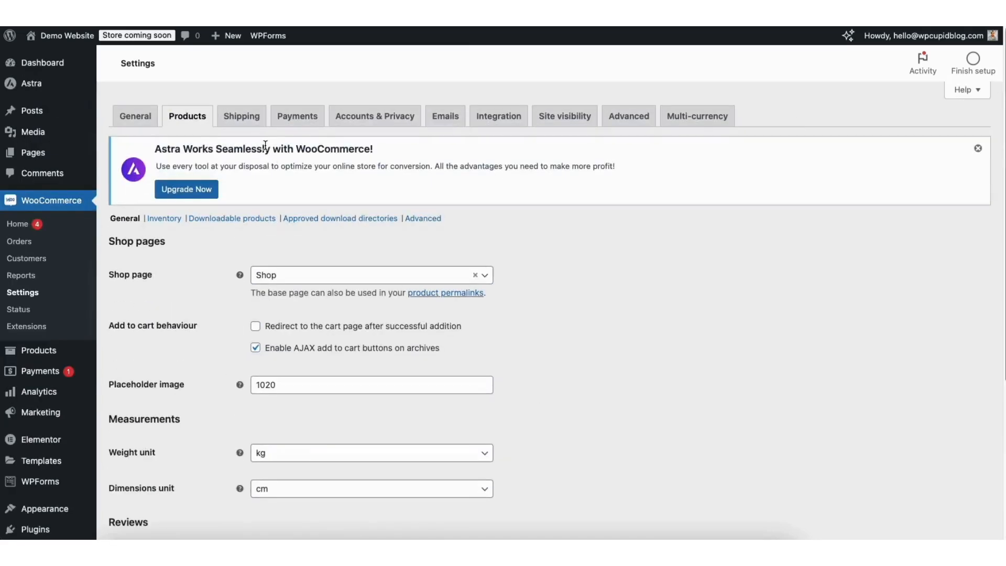
Examine the accounts and privacy settings, from guest checkout and account creation to the privacy policy and personal data retention.
left_click(377, 117)
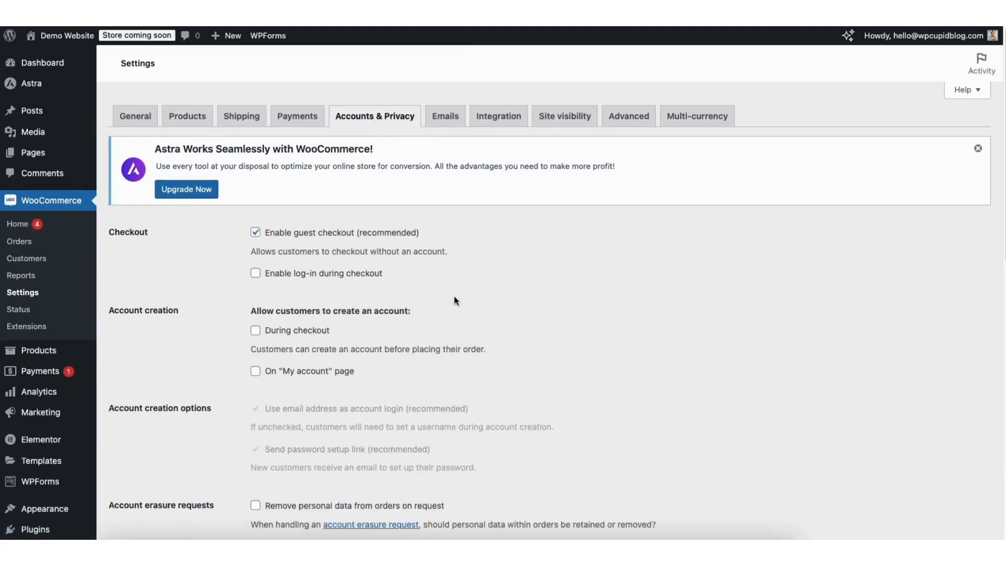
scroll(998, 163, "down", 3)
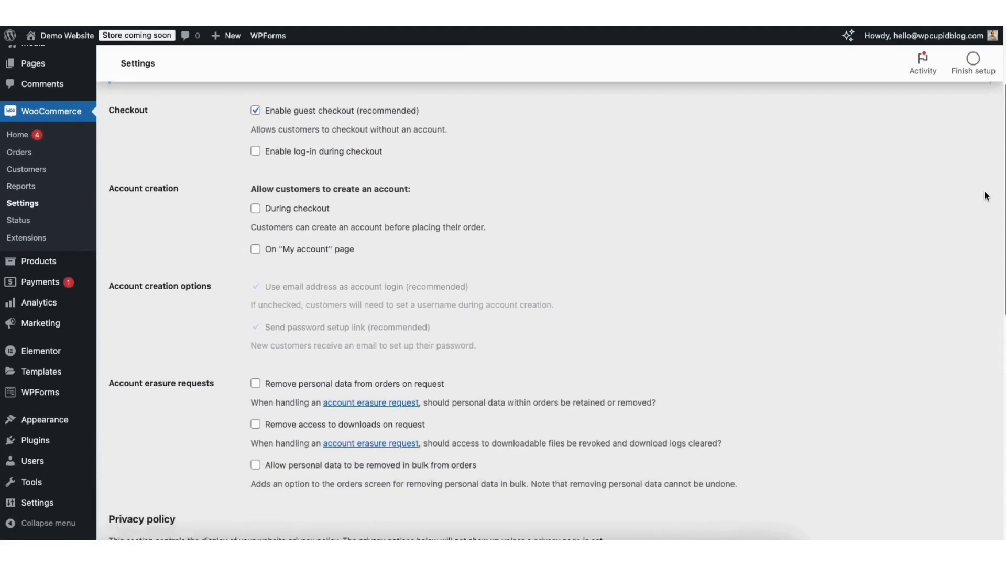
scroll(987, 192, "down", 6)
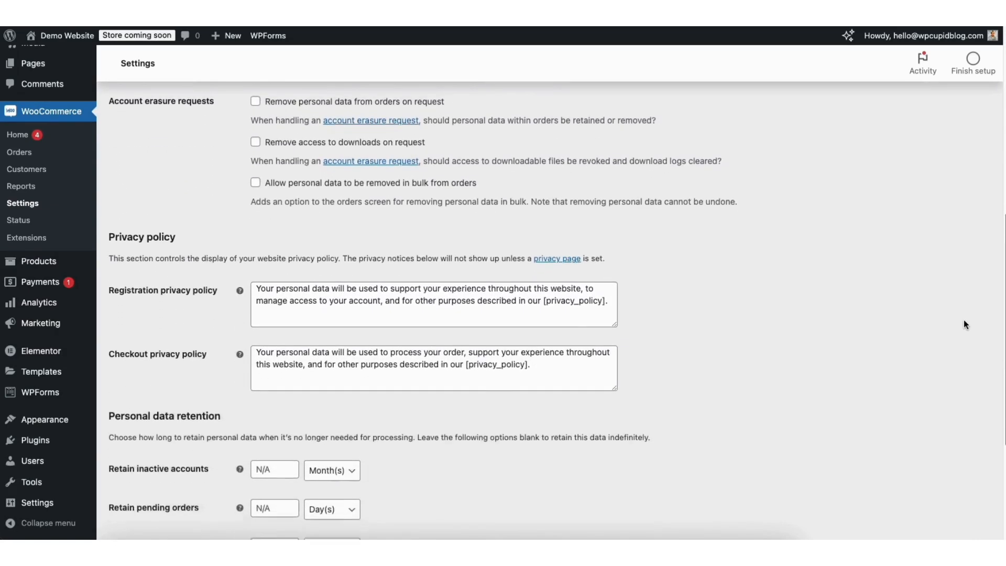
scroll(963, 319, "down", 4)
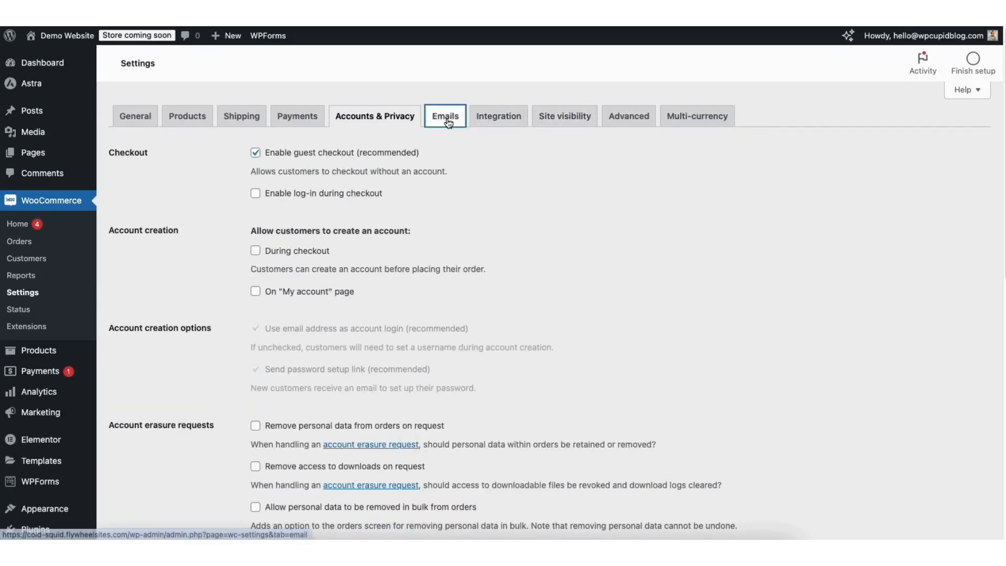
Review the list of store email notifications and open the configuration of the New order email.
left_click(449, 121)
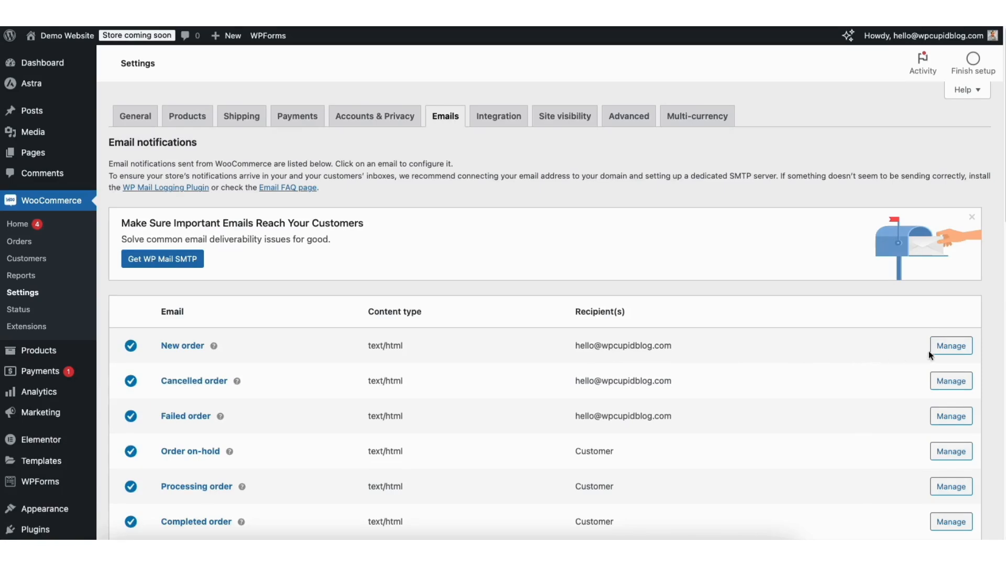
left_click(951, 347)
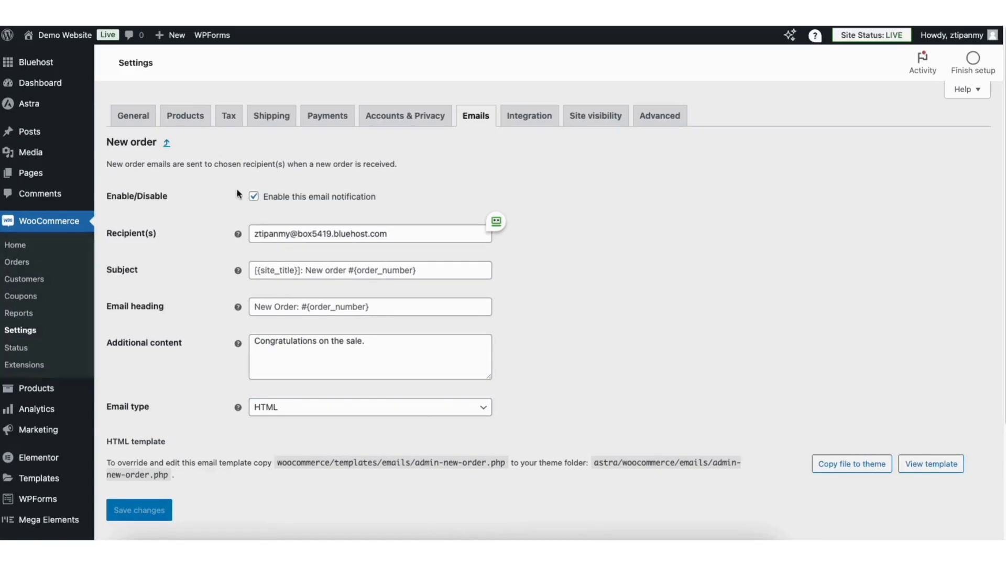
Examine the tax options for displaying prices in the shop and at checkout, and the addresses available for calculating tax.
left_click(227, 119)
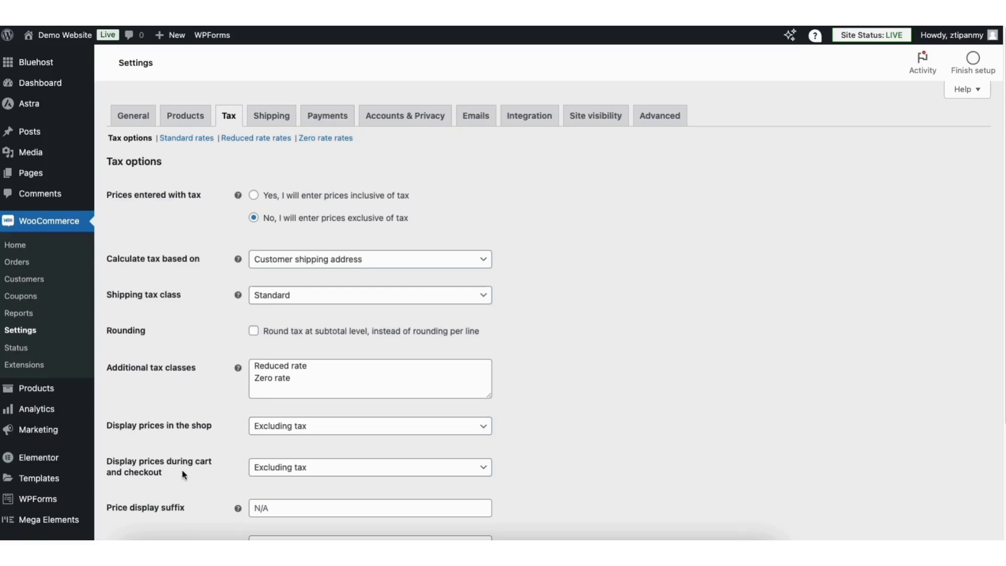
left_click(290, 427)
left_click(289, 429)
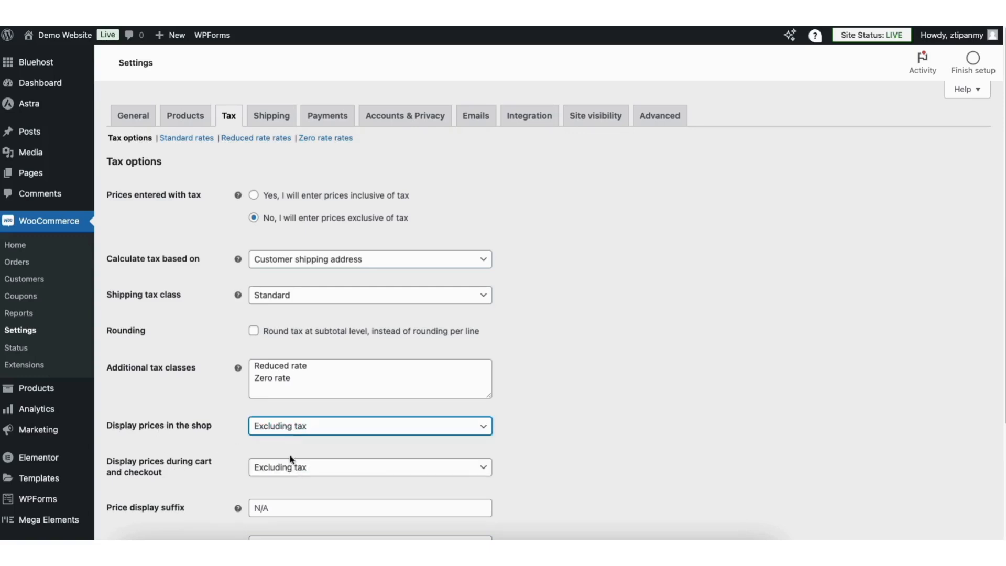
left_click(289, 466)
left_click(290, 468)
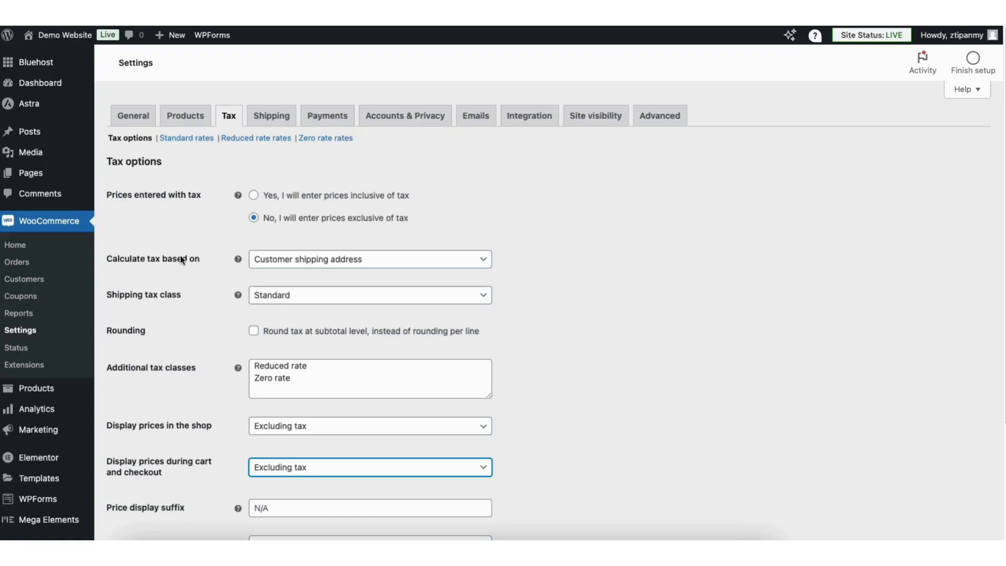
left_click(307, 260)
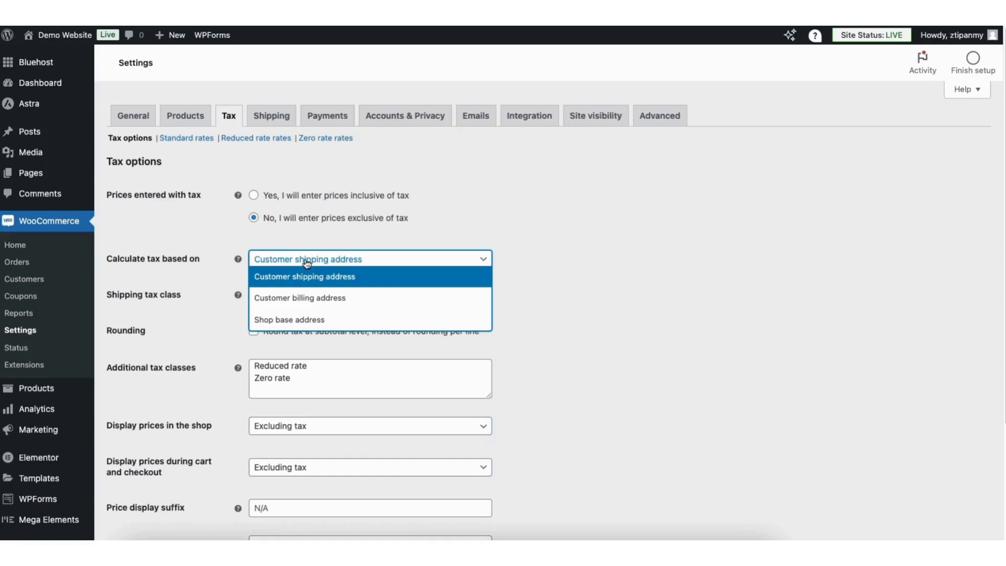
left_click(305, 264)
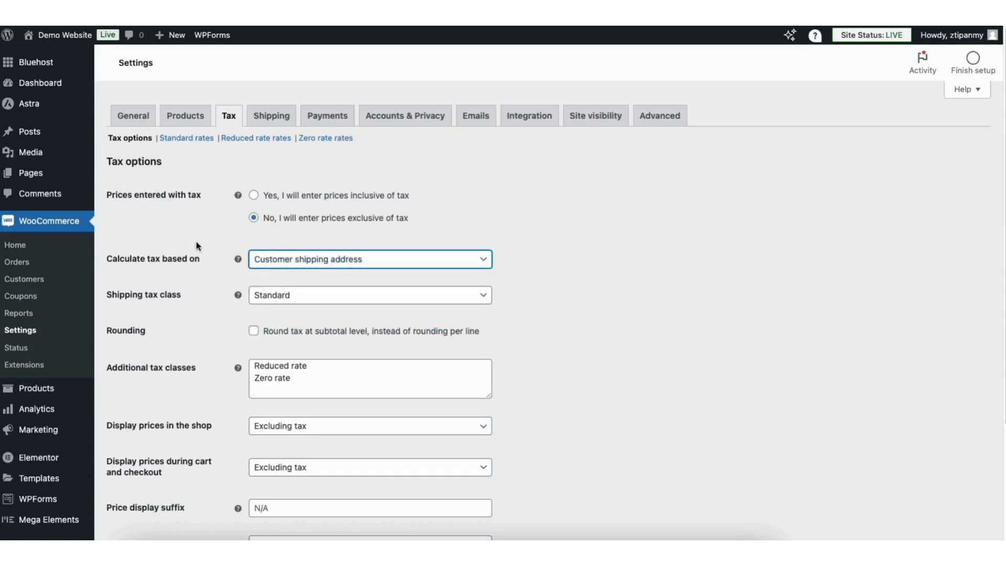
left_click(196, 245)
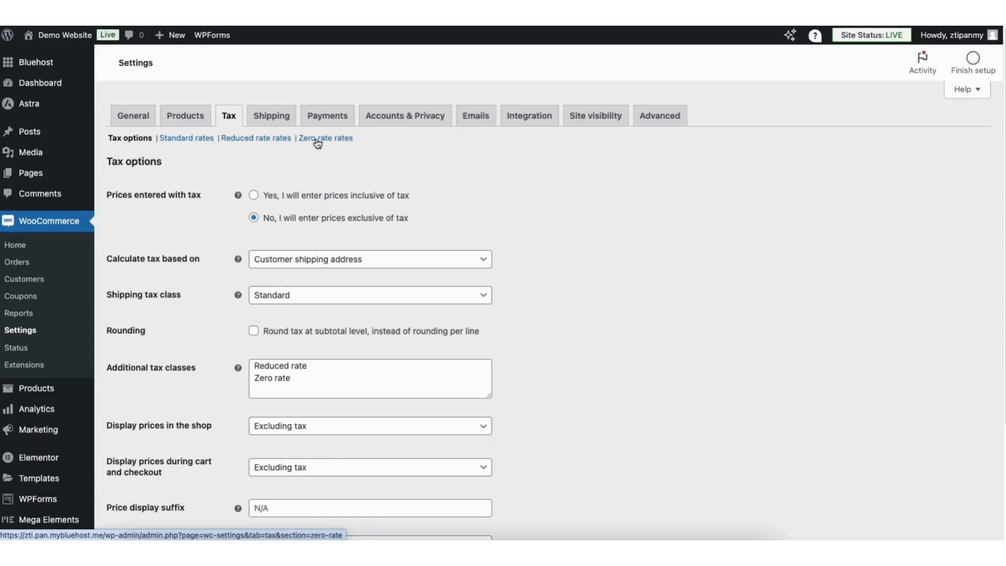
Add a row to the standard tax rates and set its country code to US.
left_click(203, 142)
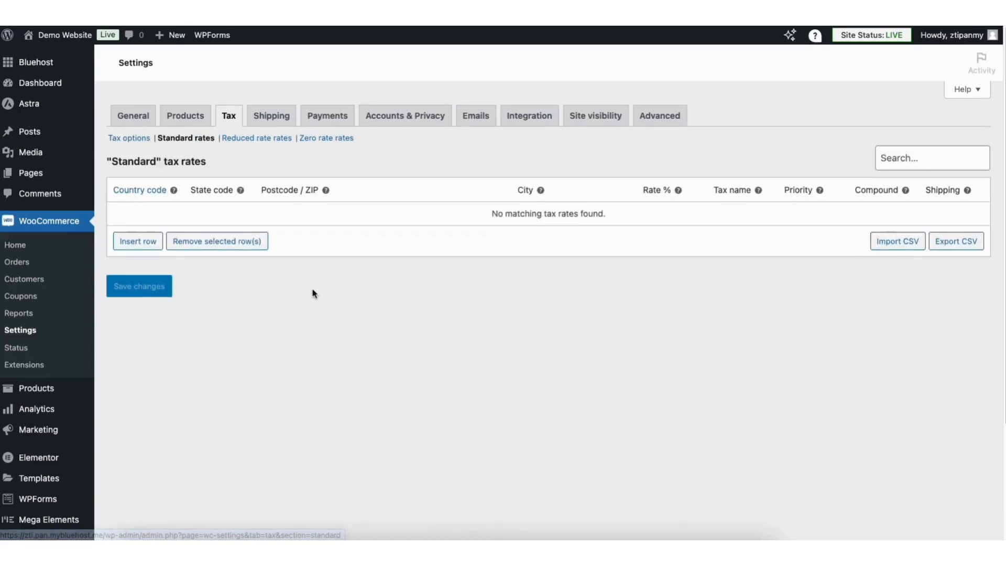
left_click(142, 242)
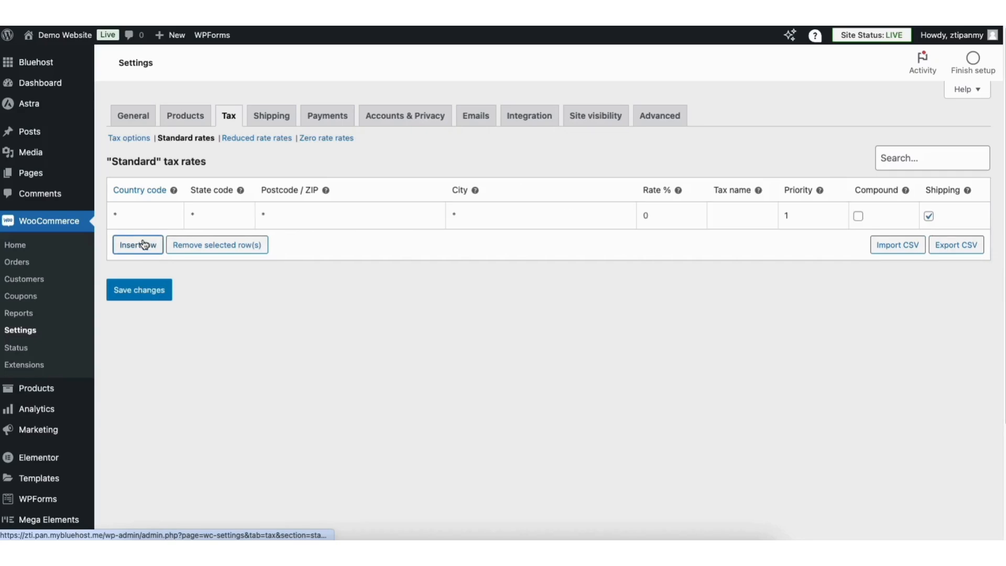
left_click(132, 212)
type("US")
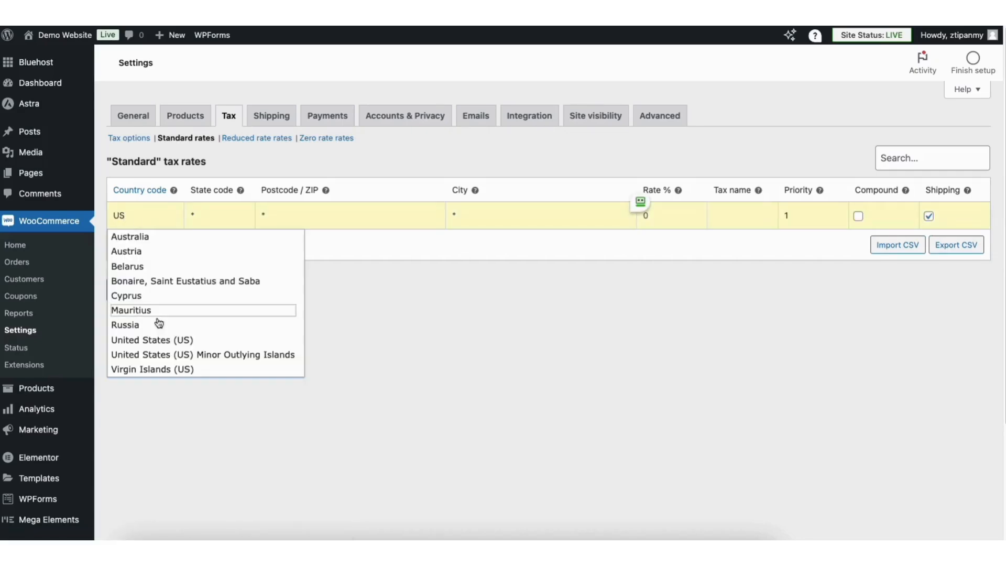
left_click(158, 342)
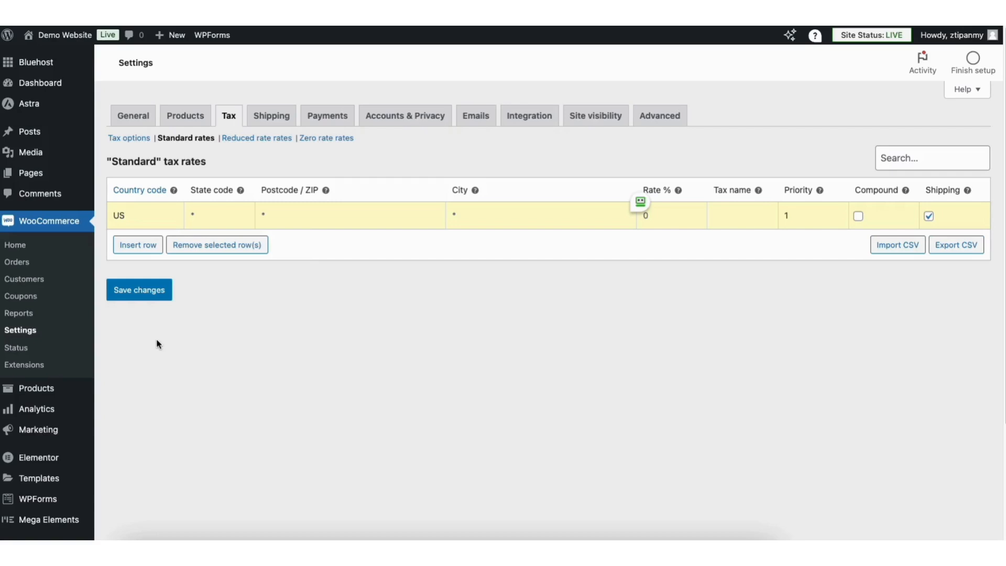
Complete the US tax rate with state GA, postcode 30305, city Atlanta and a rate of 8.9%, and save the changes.
left_click(216, 212)
type("GA")
left_click(297, 213)
type("30305")
left_click(484, 213)
type("Atlanta")
left_click(667, 214)
type("8.9")
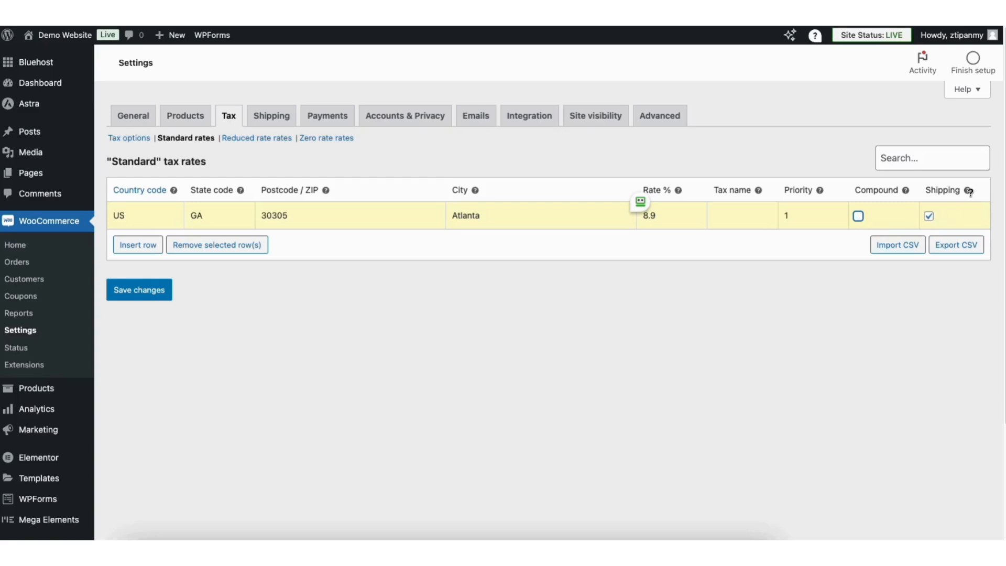
mouse_move(968, 191)
left_click(144, 293)
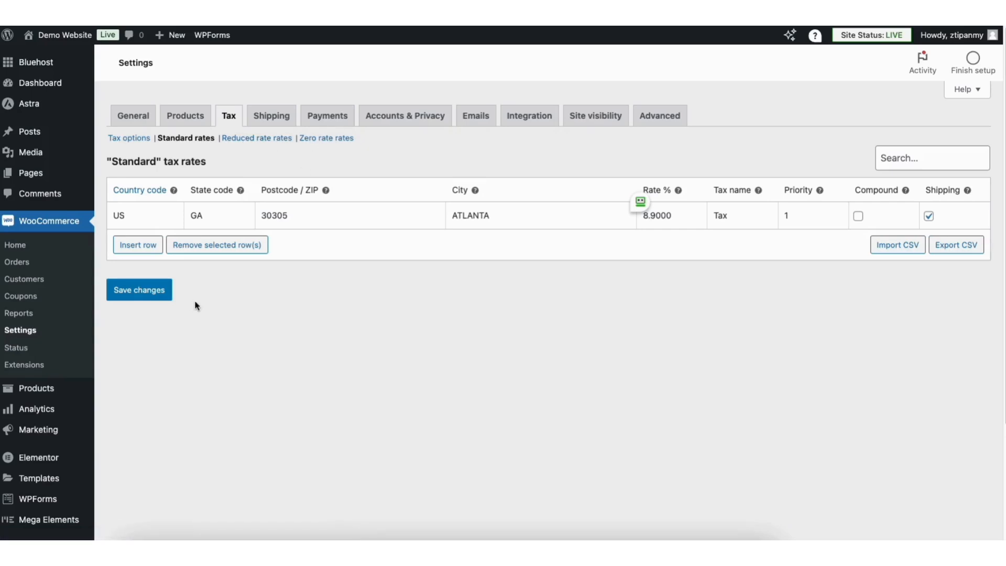
Search the plugin directory for "woocommerce tax", and install and activate the WooCommerce Shipping & Tax plugin.
scroll(997, 148, "down", 2)
scroll(996, 149, "down", 2)
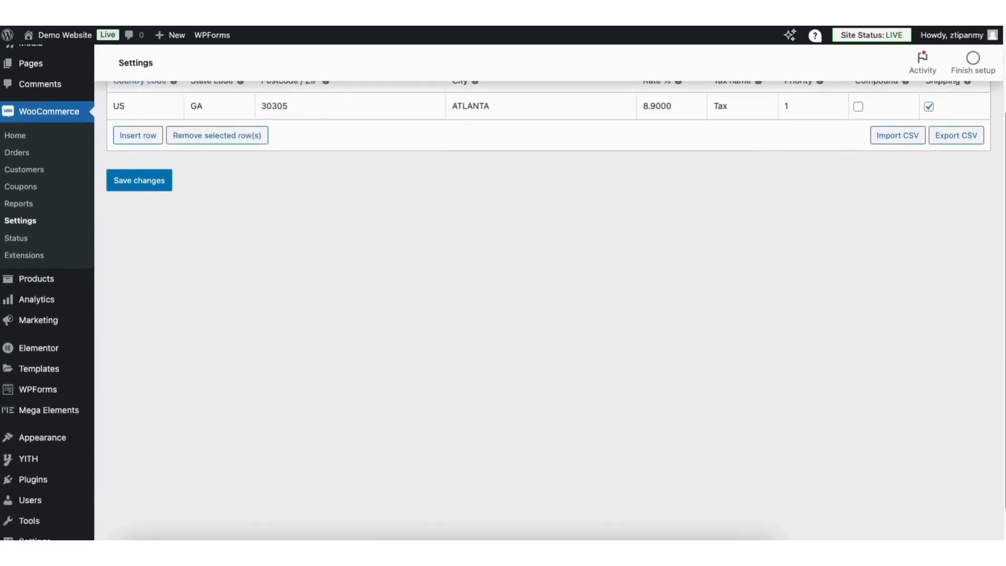
mouse_move(44, 467)
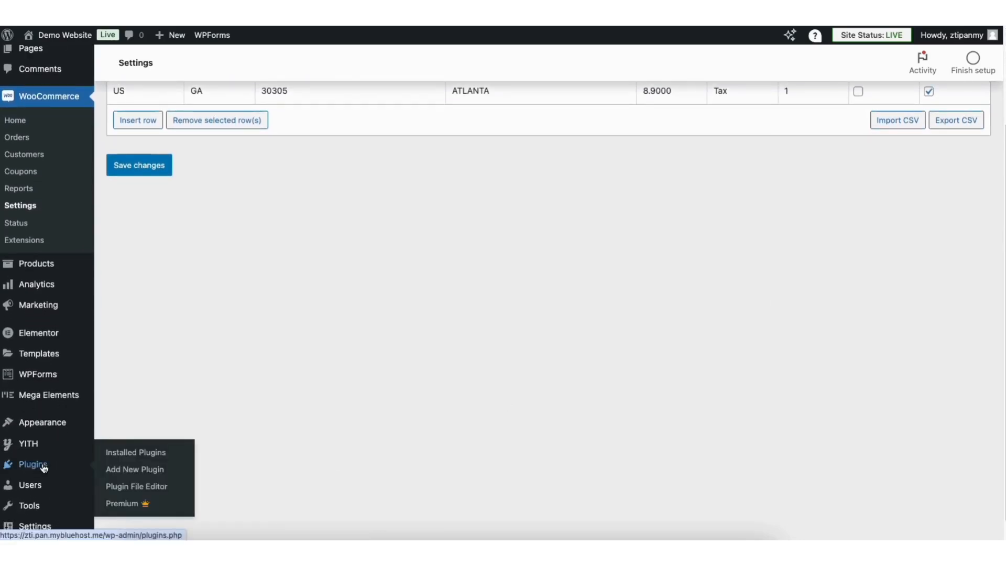
left_click(144, 470)
left_click(781, 101)
type("woocommerce tax")
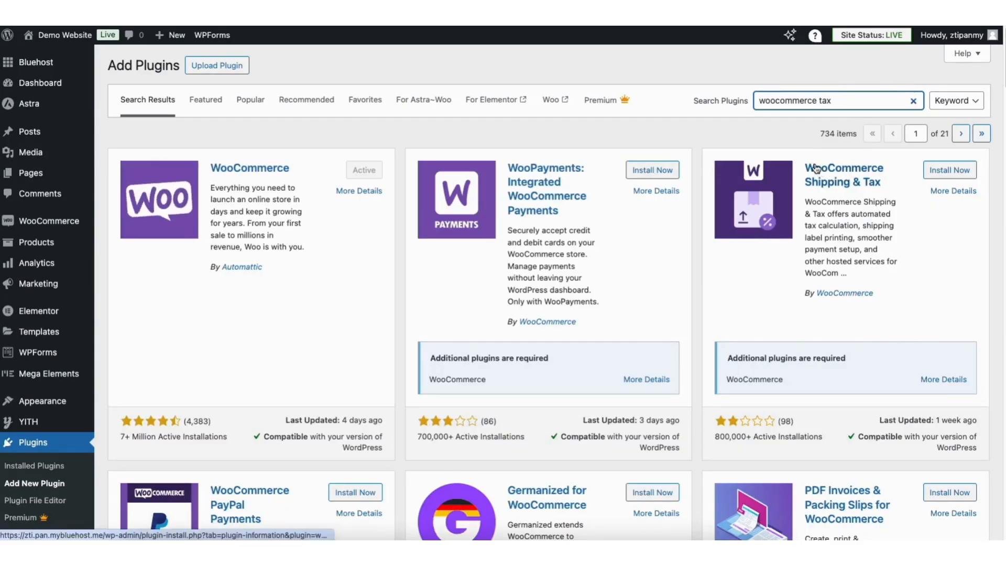
left_click(935, 171)
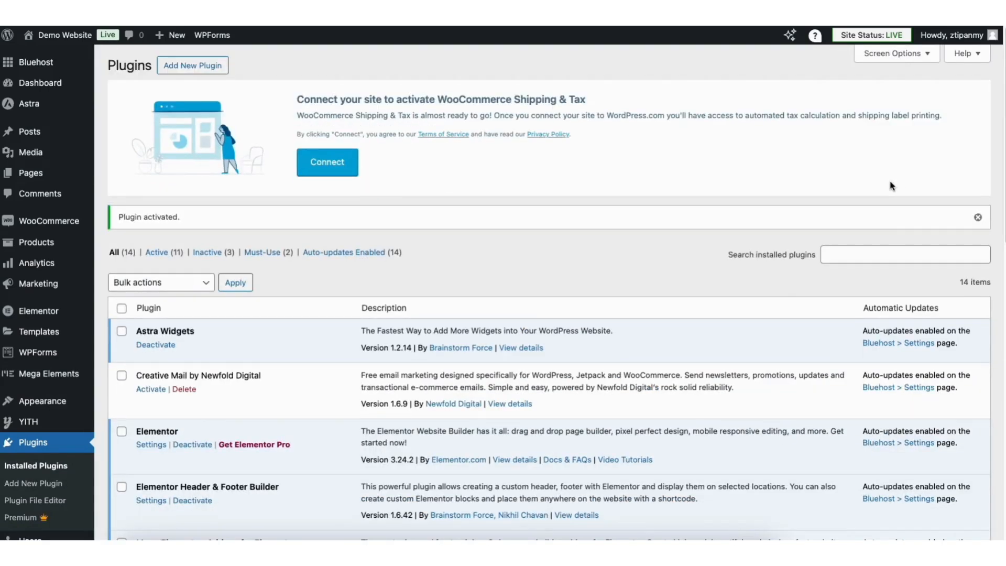
Connect the site to WordPress.com for WooCommerce Shipping & Tax, continuing with the prefilled account email.
left_click(307, 166)
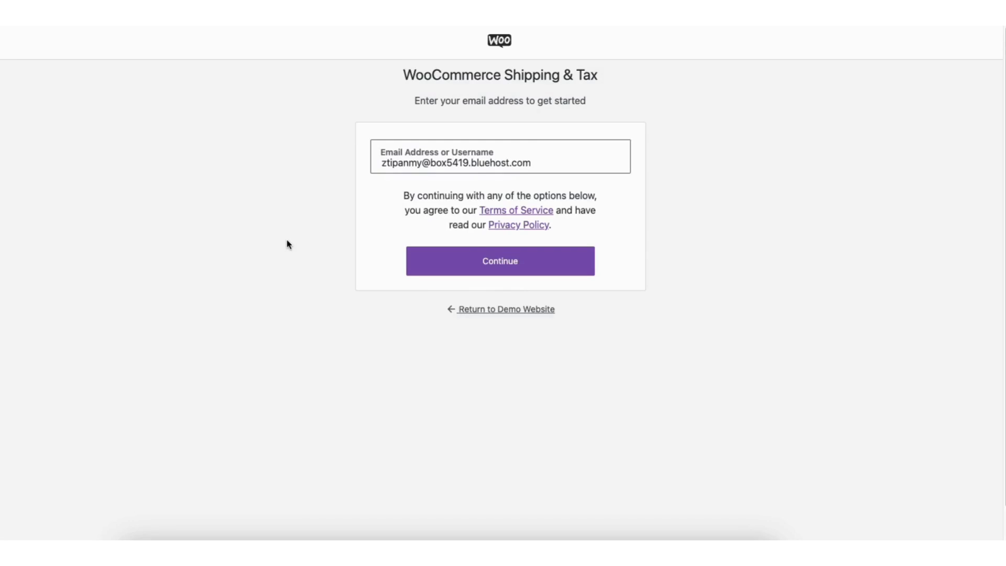
left_click(484, 262)
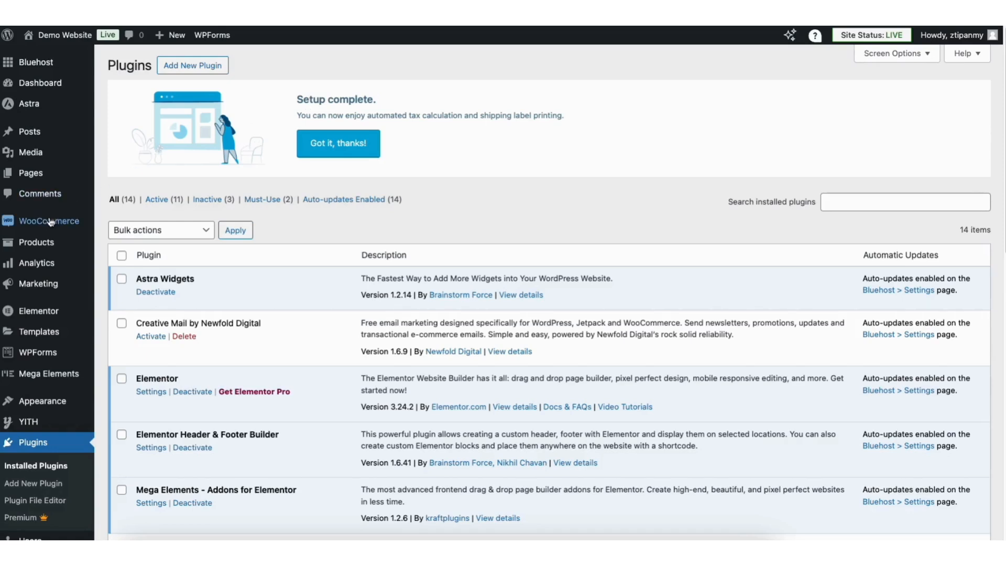
Set Automated taxes to Enable automated taxes in WooCommerce's tax options.
mouse_move(50, 221)
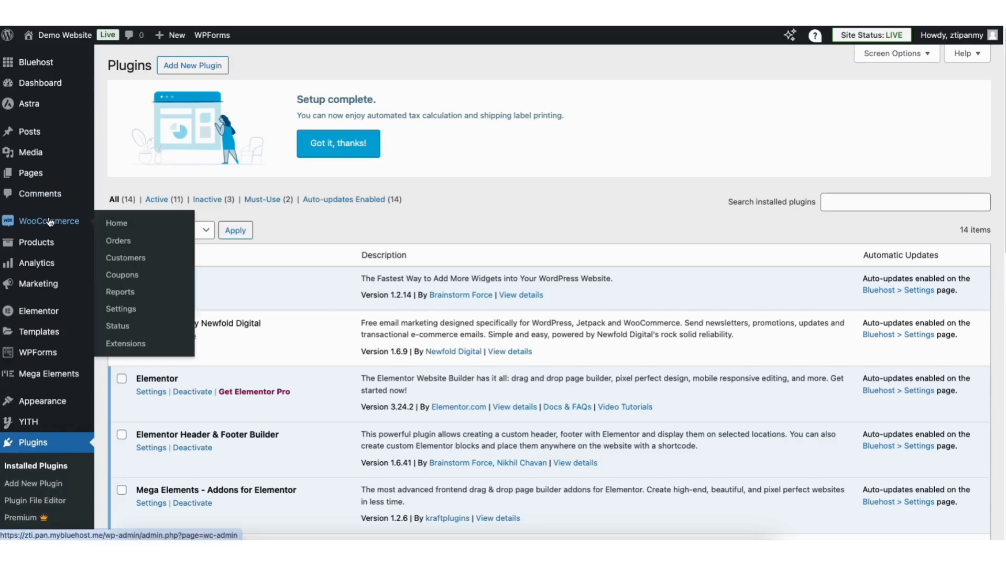
left_click(122, 310)
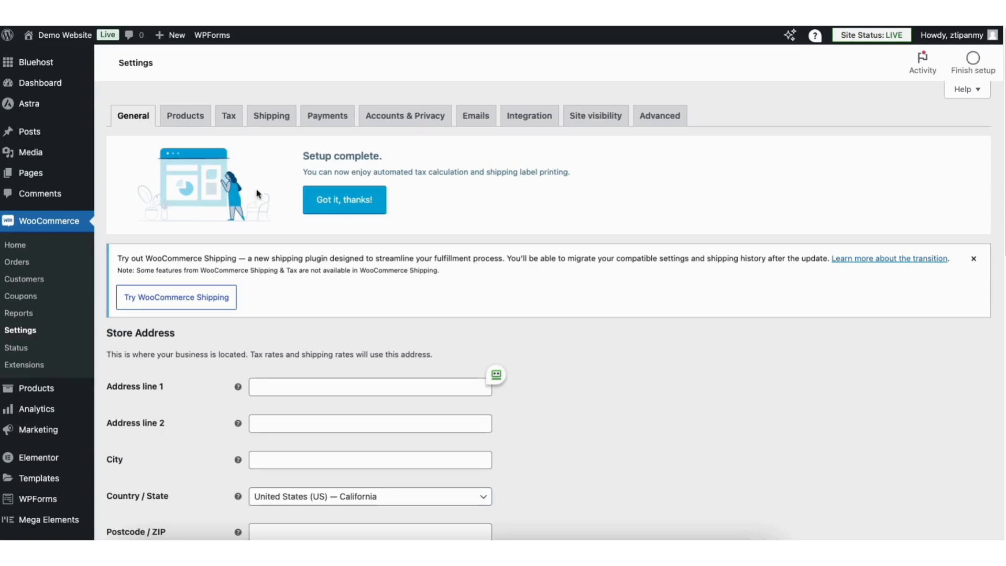
left_click(231, 118)
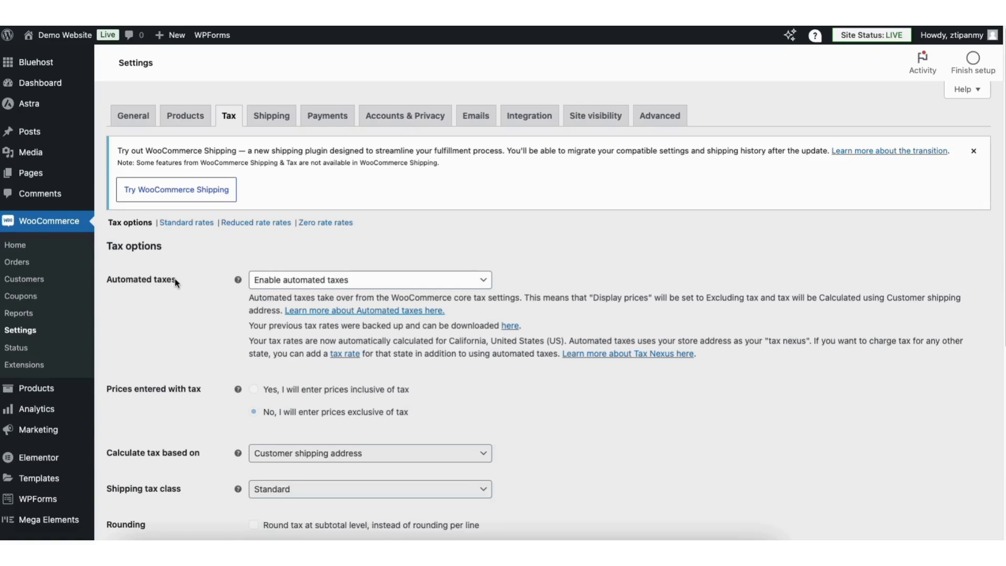
left_click(309, 280)
left_click(309, 321)
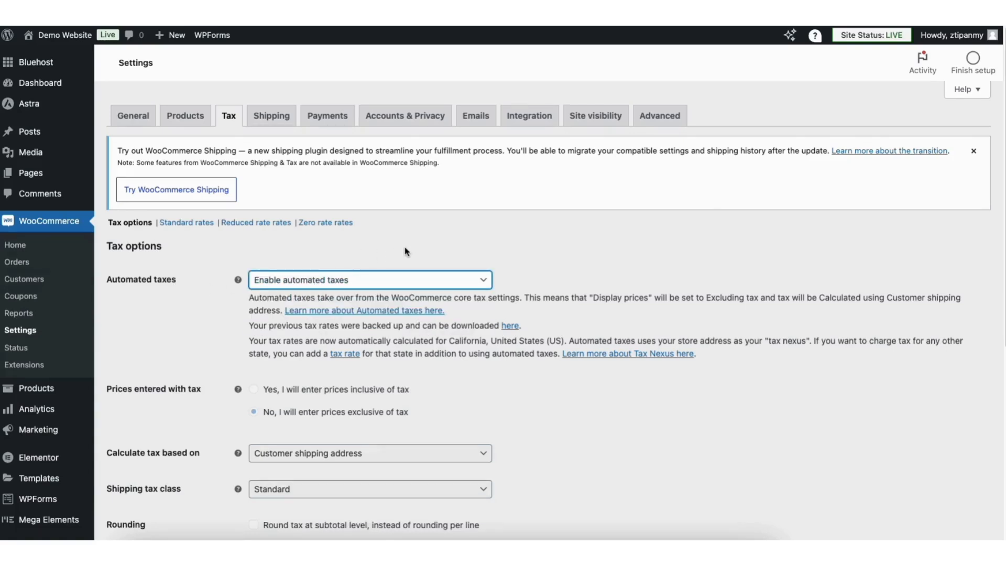
Save the WooCommerce tax options with automated taxes enabled.
scroll(983, 290, "down", 4)
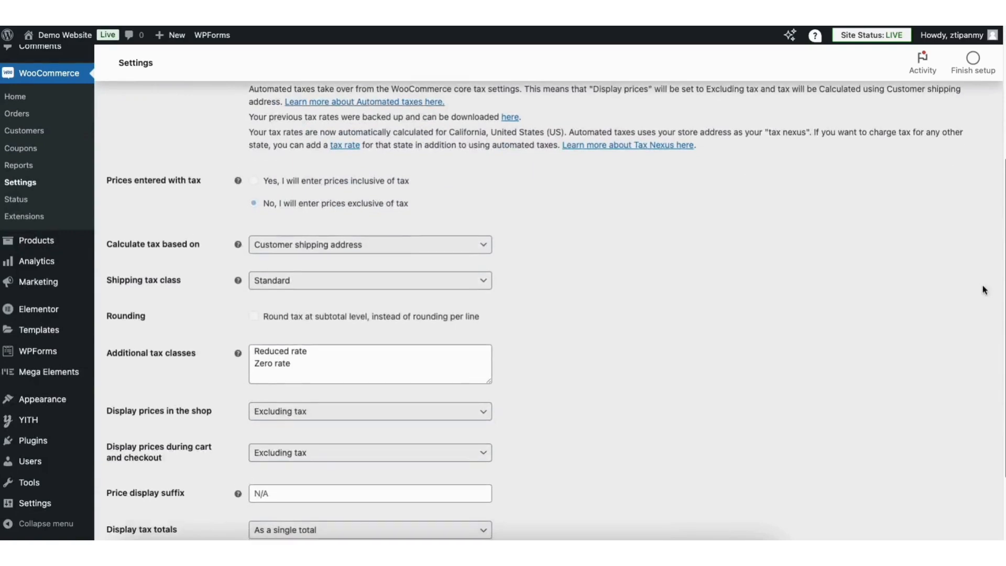
scroll(984, 289, "down", 2)
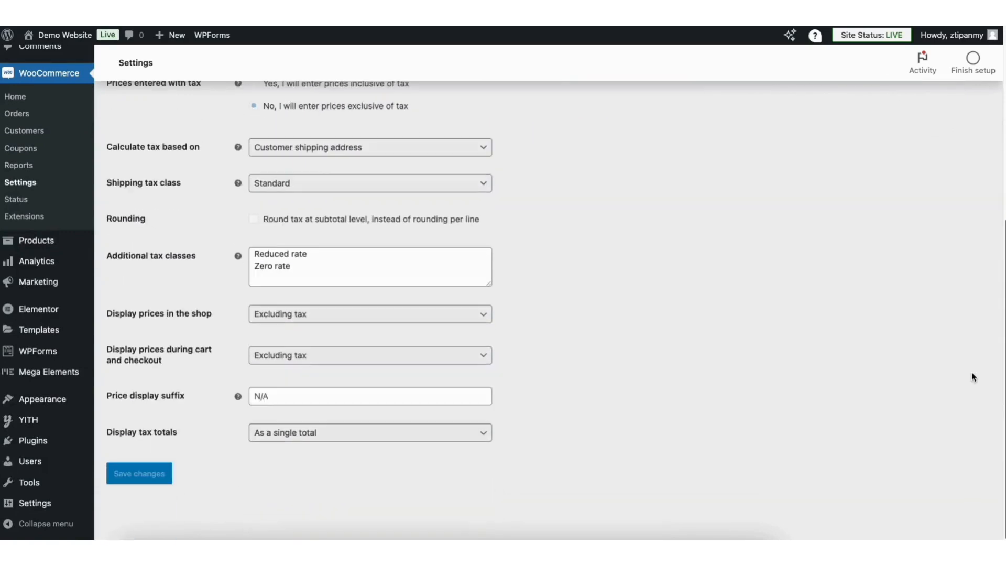
left_click(153, 473)
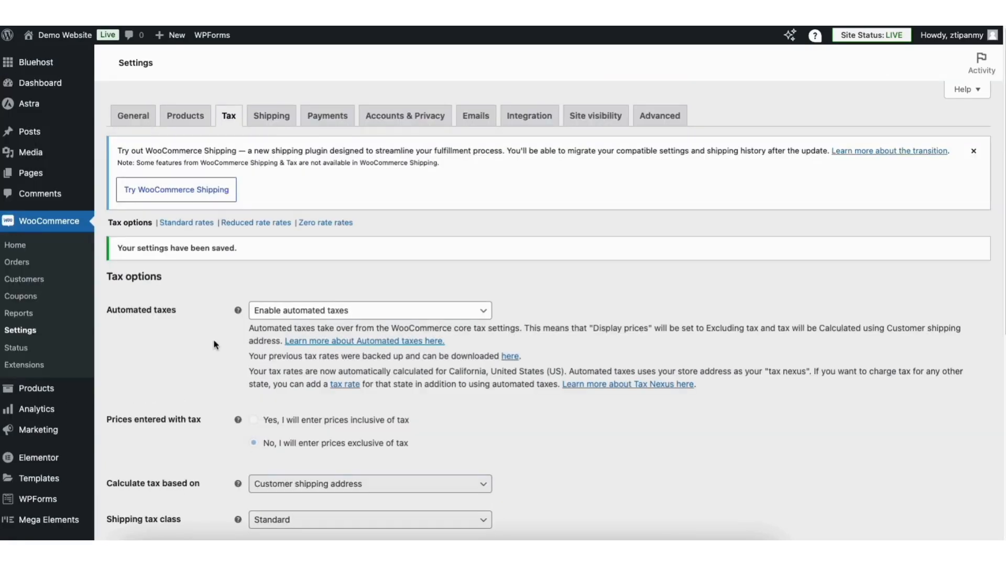
Add a new shipping zone in WooCommerce's shipping settings and name it United States.
left_click(271, 121)
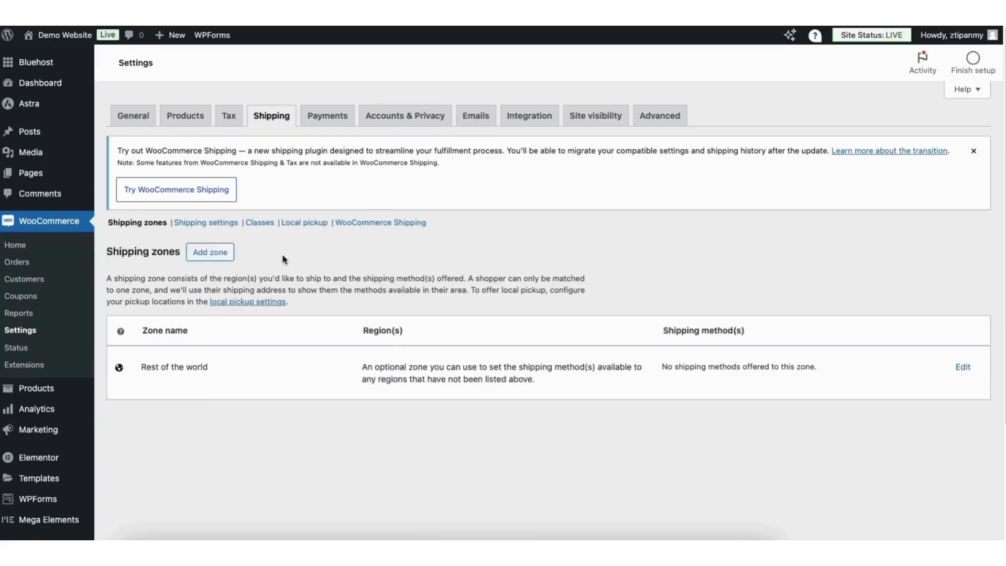
left_click(219, 257)
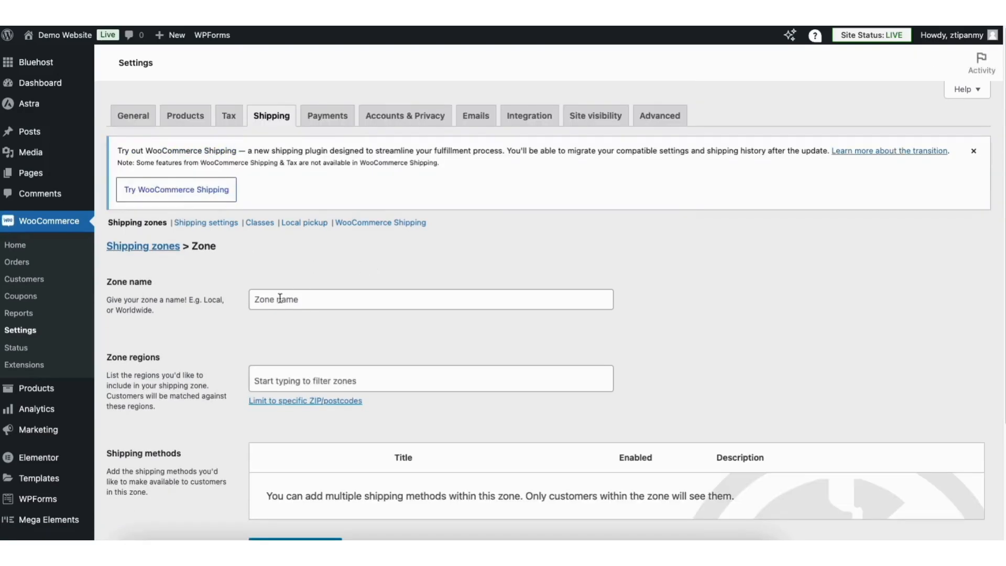
left_click(278, 300)
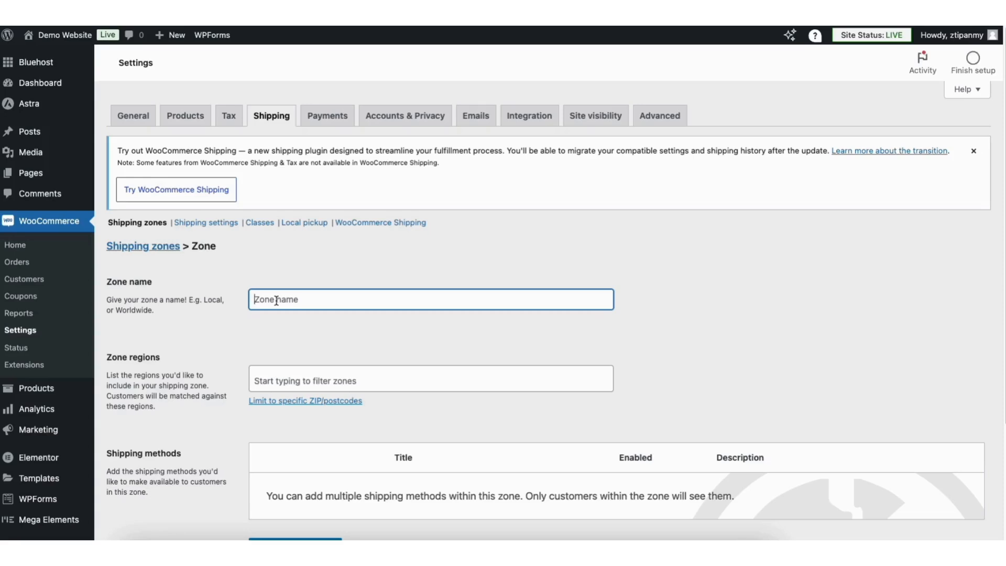
type("United States")
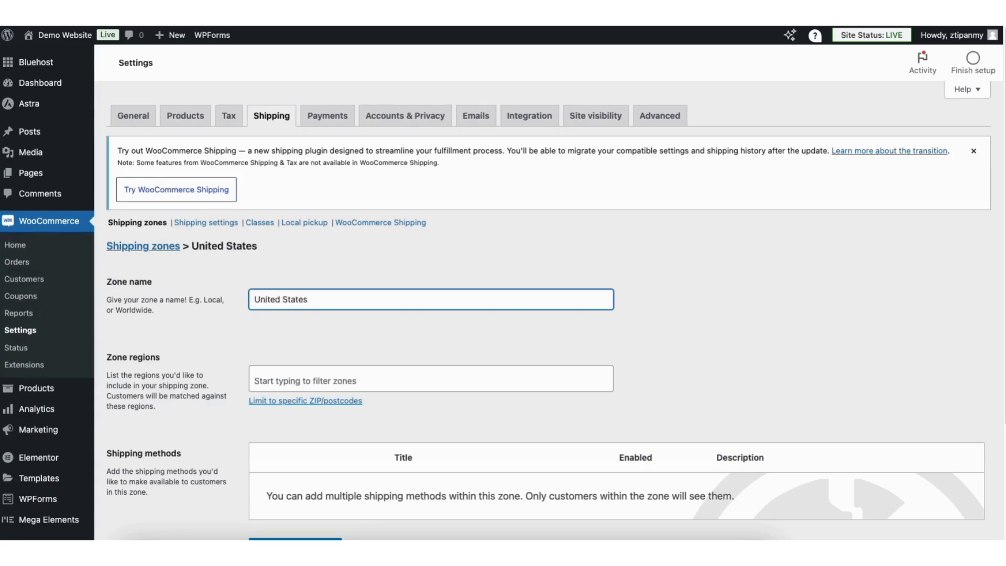
Set the new shipping zone's region to United States (US).
left_click(286, 381)
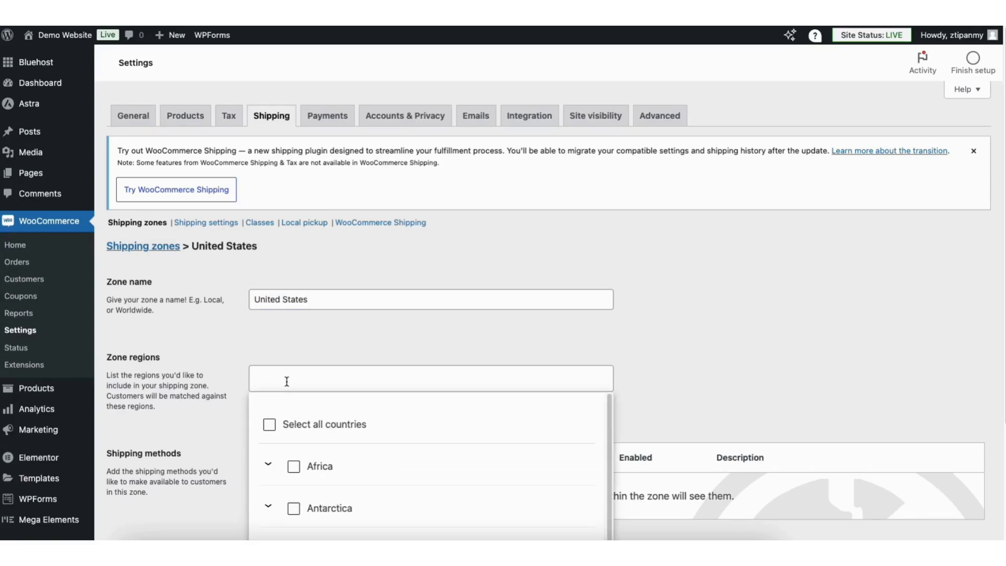
left_click(287, 356)
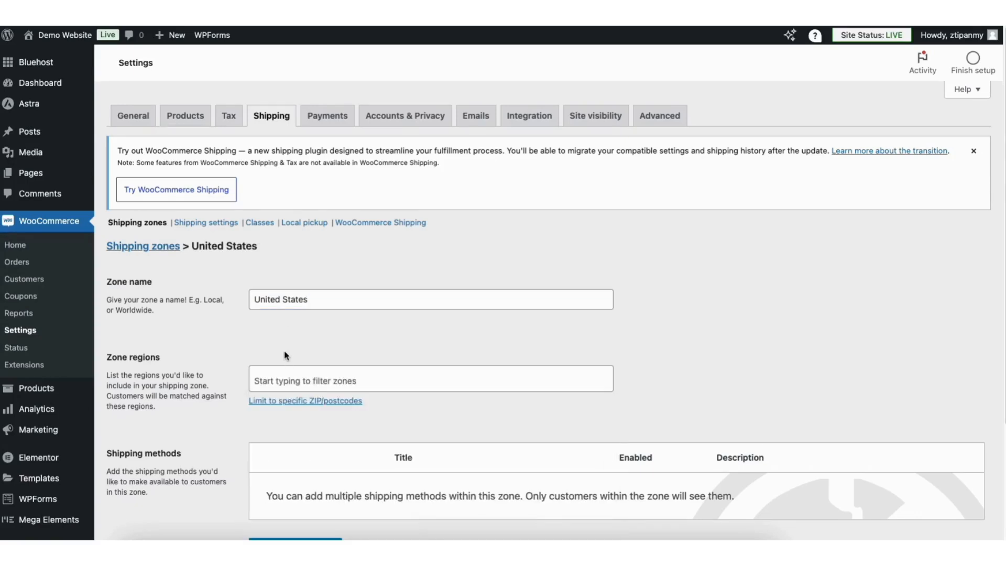
left_click(287, 379)
type("Un")
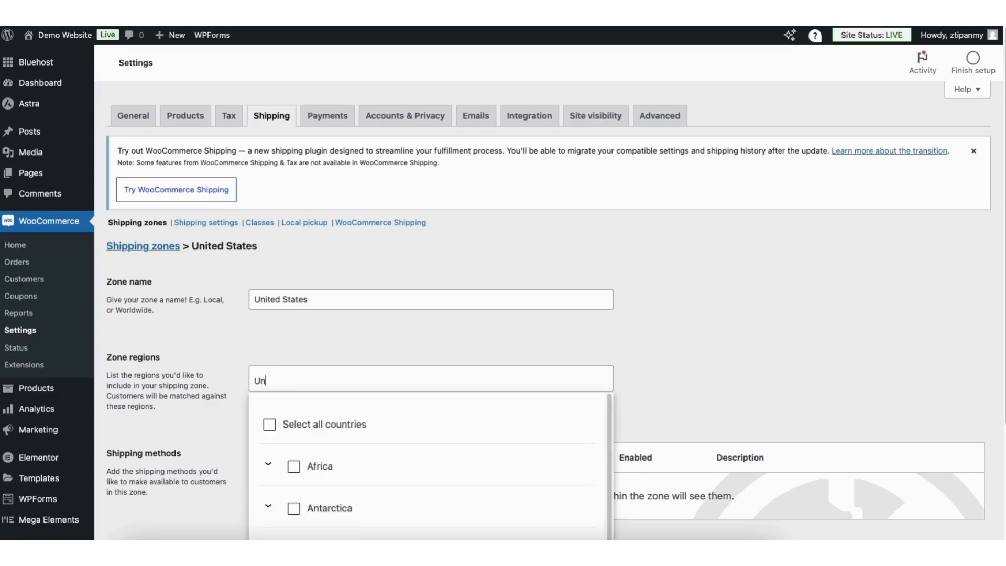
type("ited States")
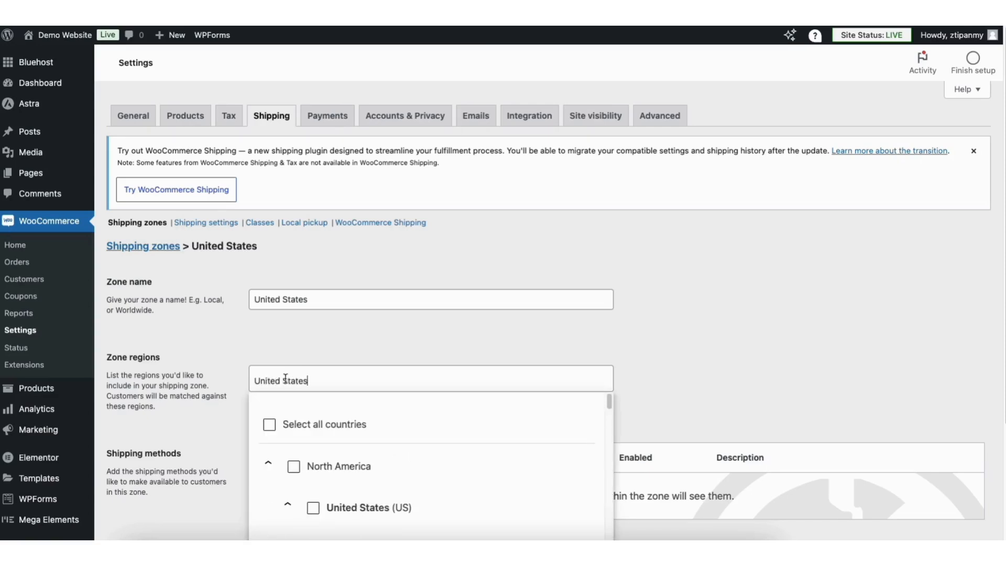
scroll(610, 407, "down", 1)
scroll(610, 406, "down", 1)
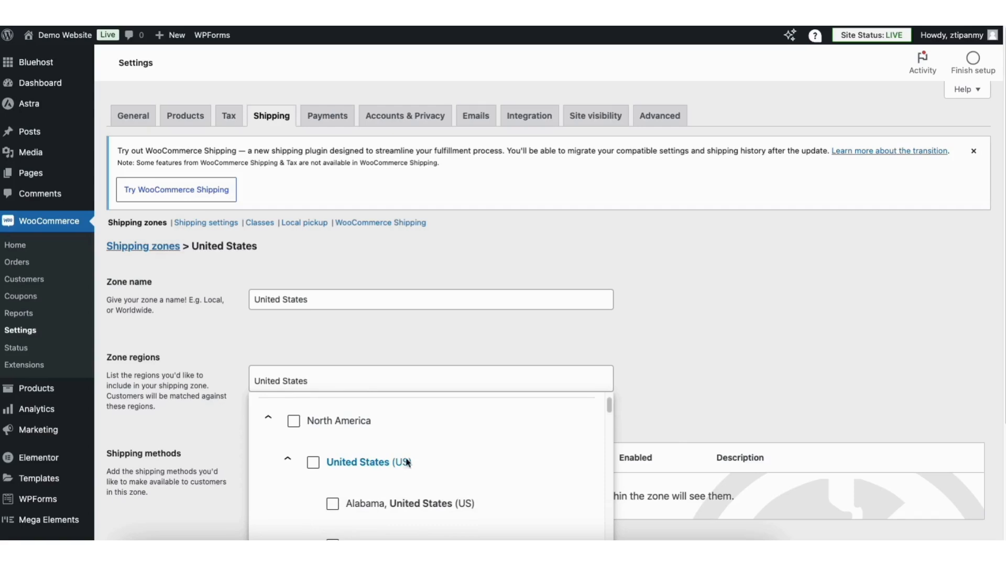
left_click(317, 466)
left_click(313, 350)
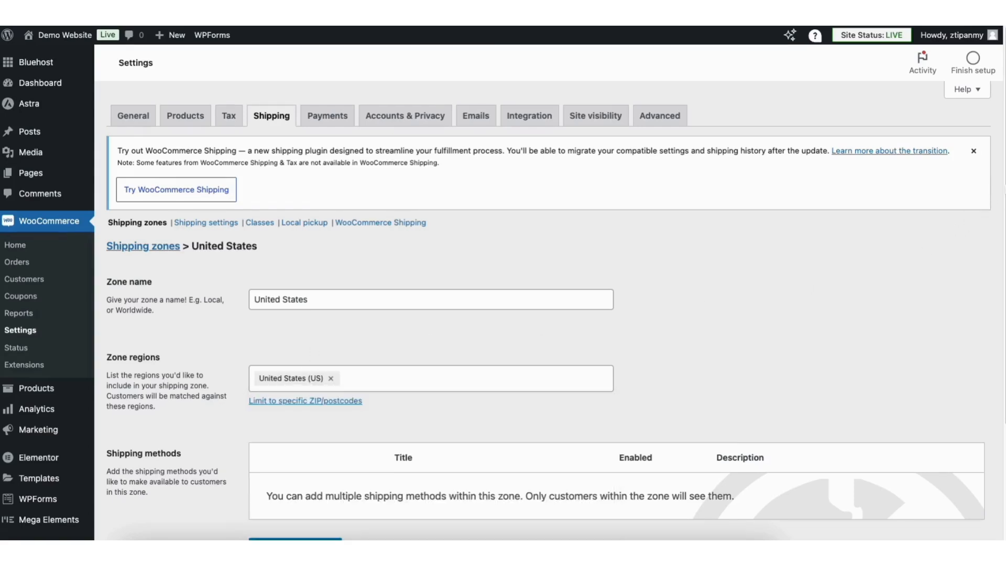
Add a flat rate shipping method with a cost of $5.00 to the United States zone and save it.
scroll(362, 438, "down", 3)
left_click(294, 454)
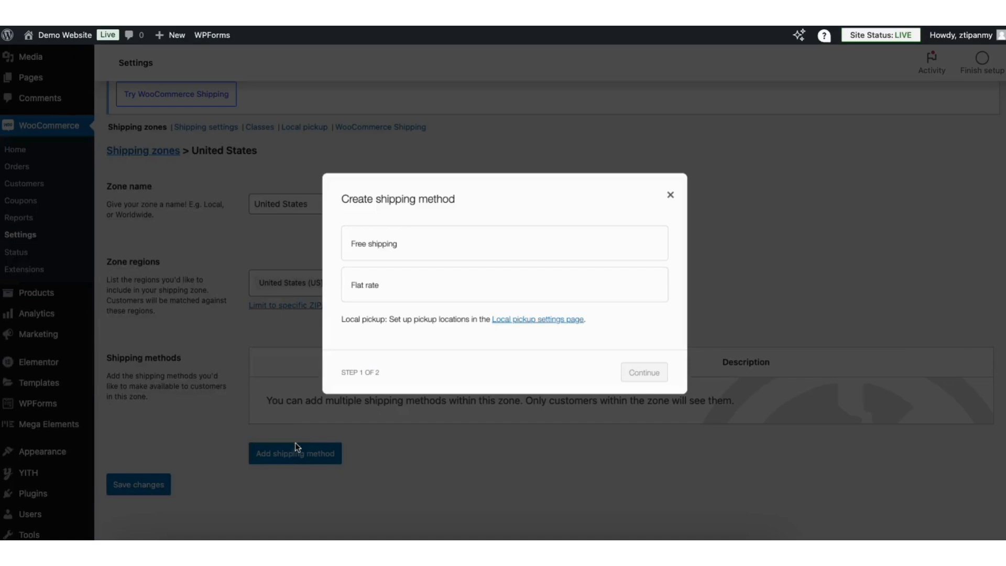
left_click(386, 288)
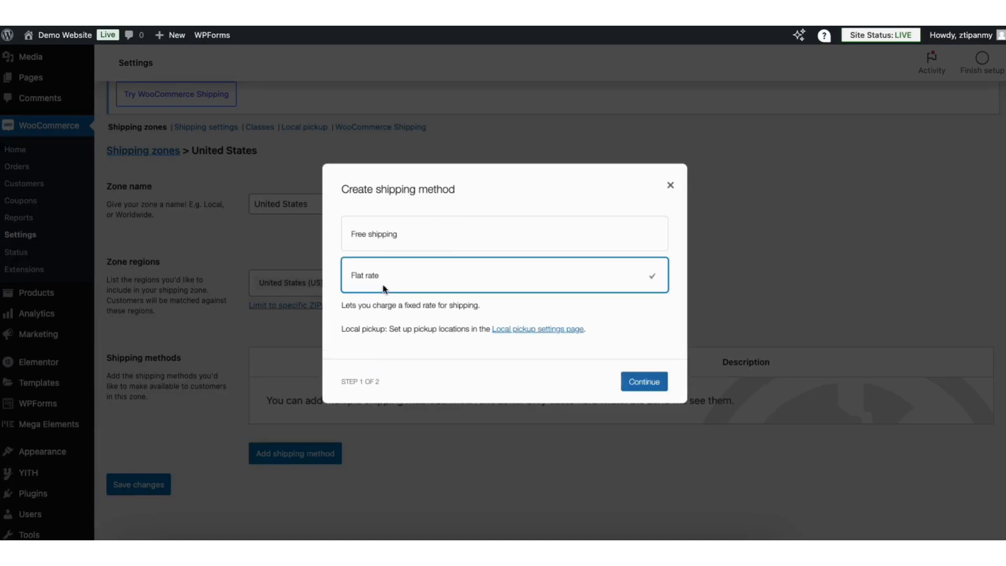
left_click(643, 385)
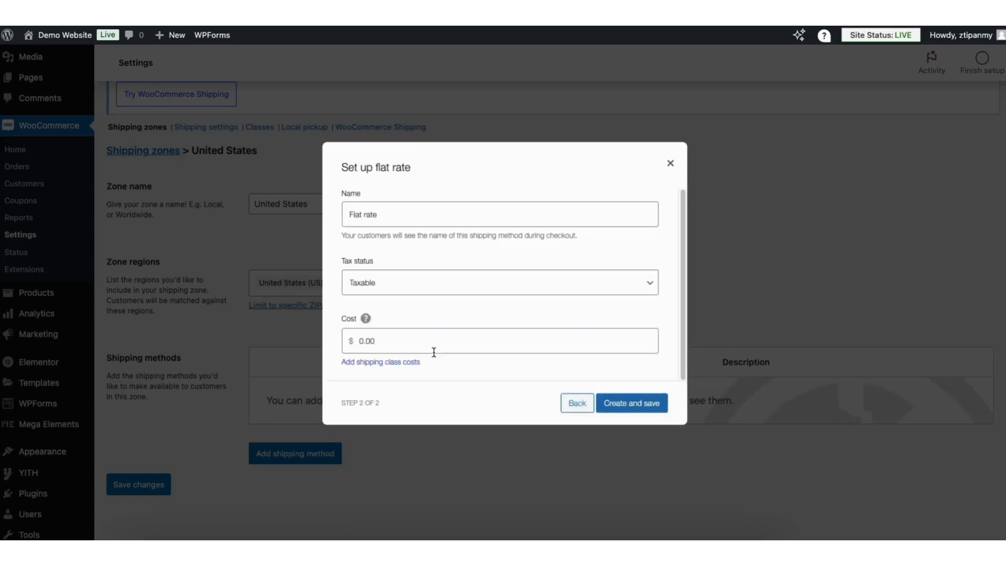
left_click(382, 341)
type("5.00")
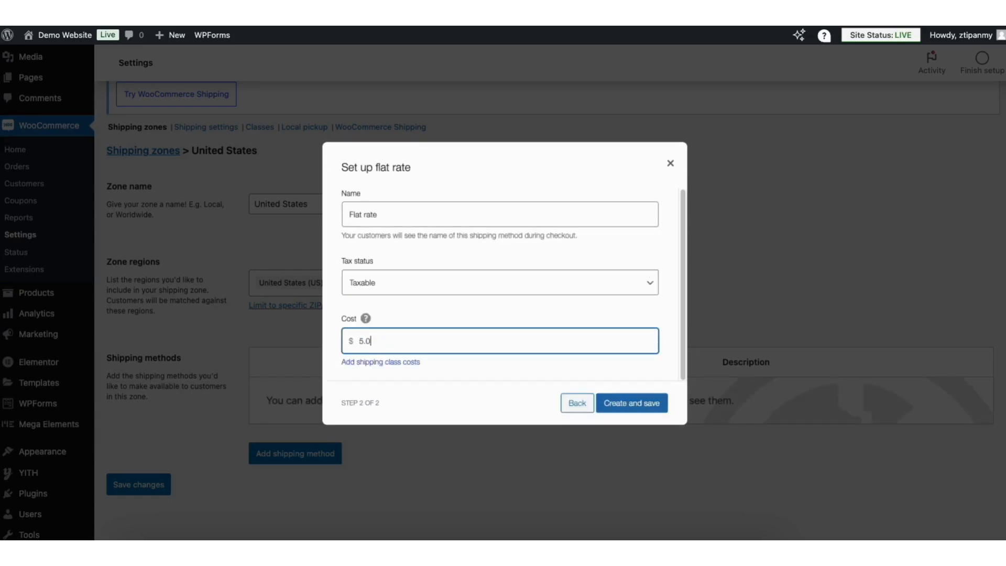
left_click(631, 407)
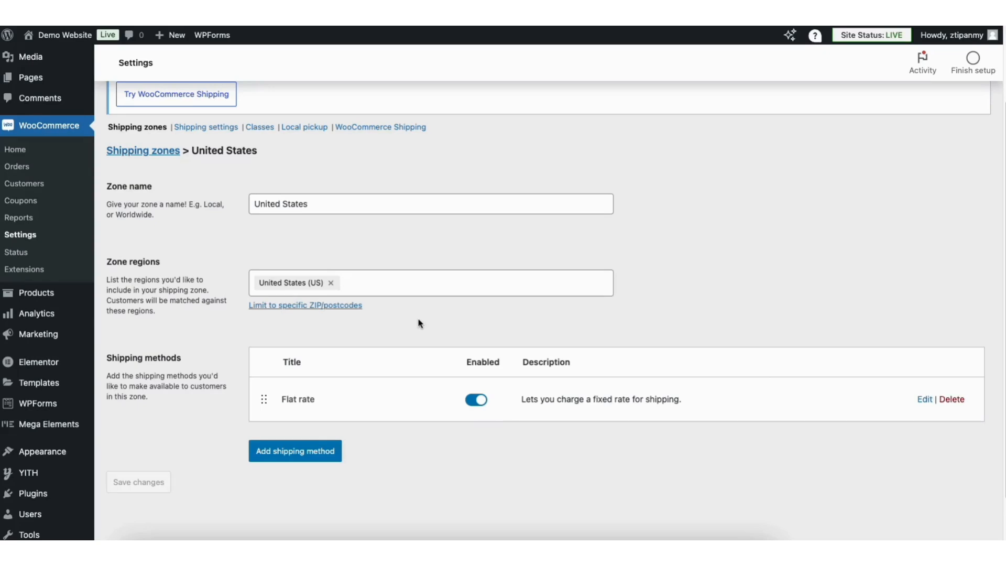
Add a flat rate shipping method costing $15.00 to the Rest of the world zone and save it.
left_click(148, 153)
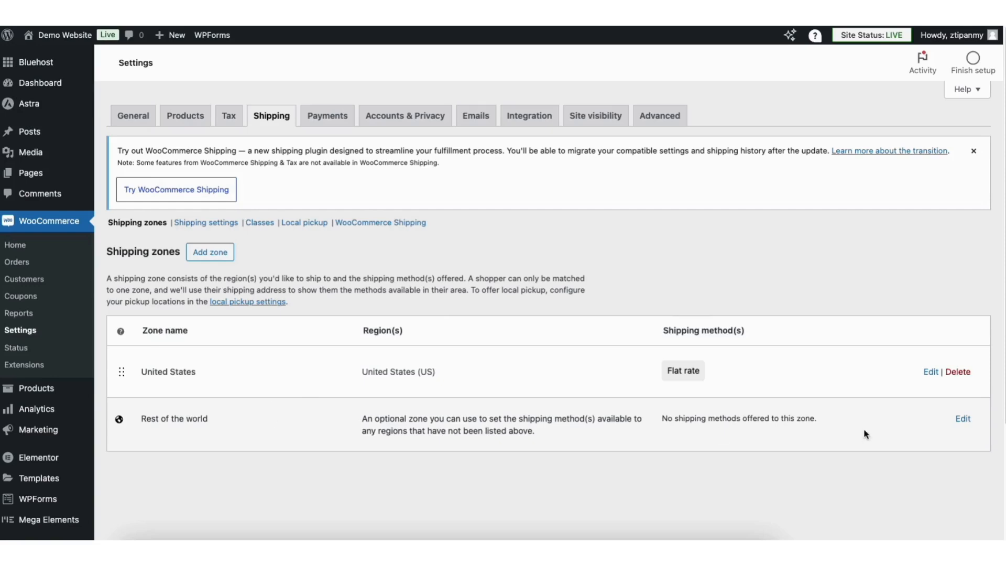
left_click(963, 419)
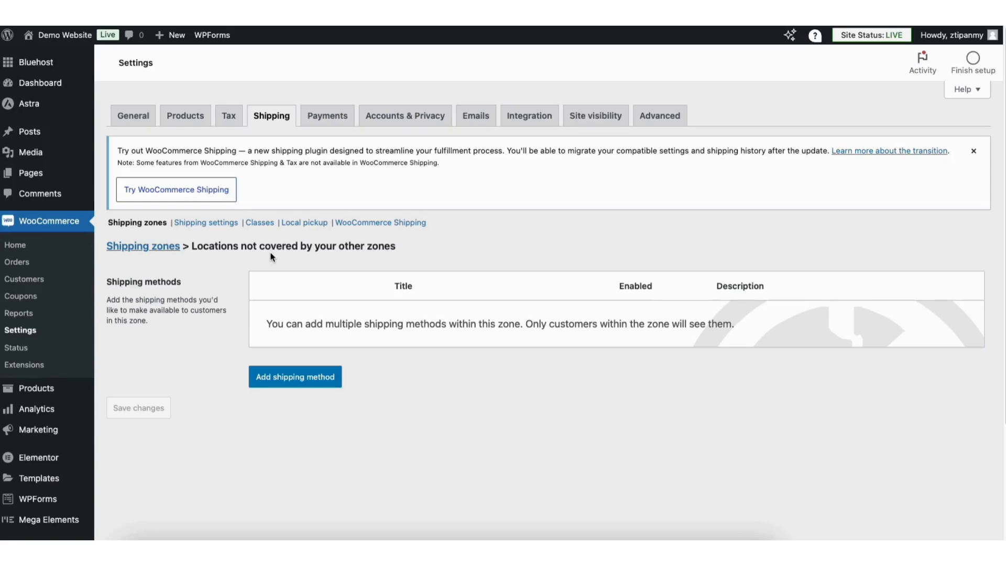
left_click(284, 376)
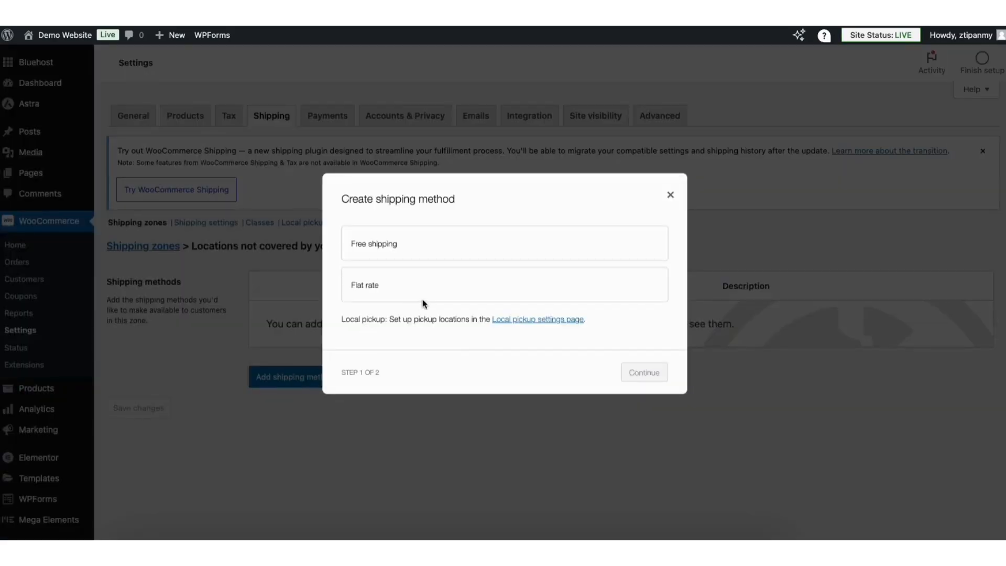
left_click(460, 292)
left_click(644, 385)
left_click(372, 340)
type("15.00")
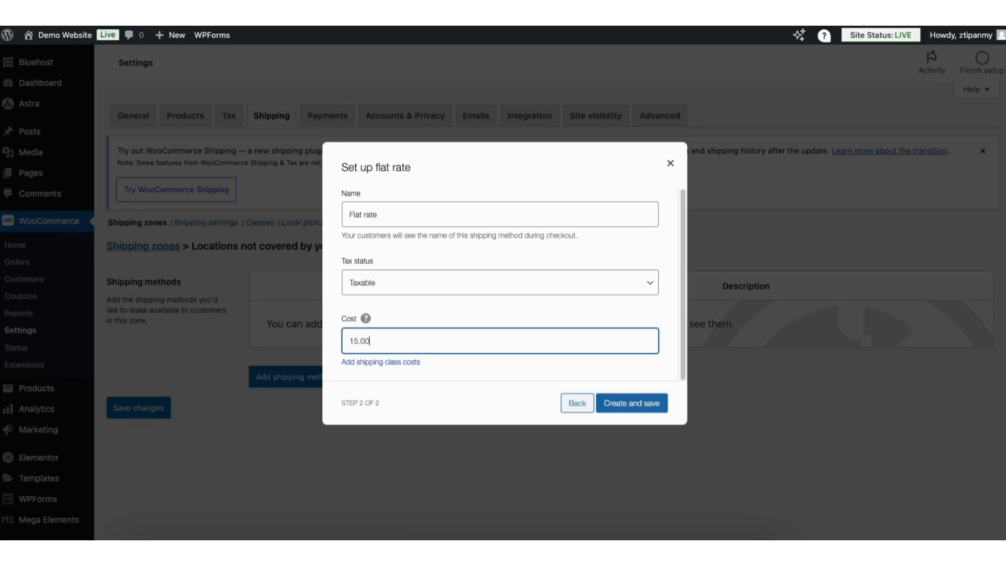
left_click(606, 404)
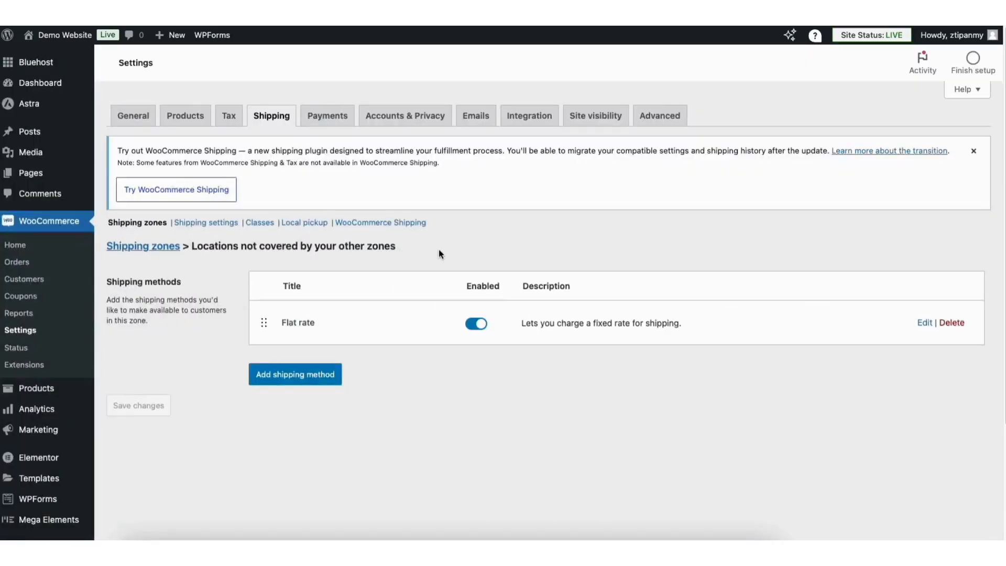
Review the general shipping settings for calculations, shipping destination and debug mode.
left_click(206, 223)
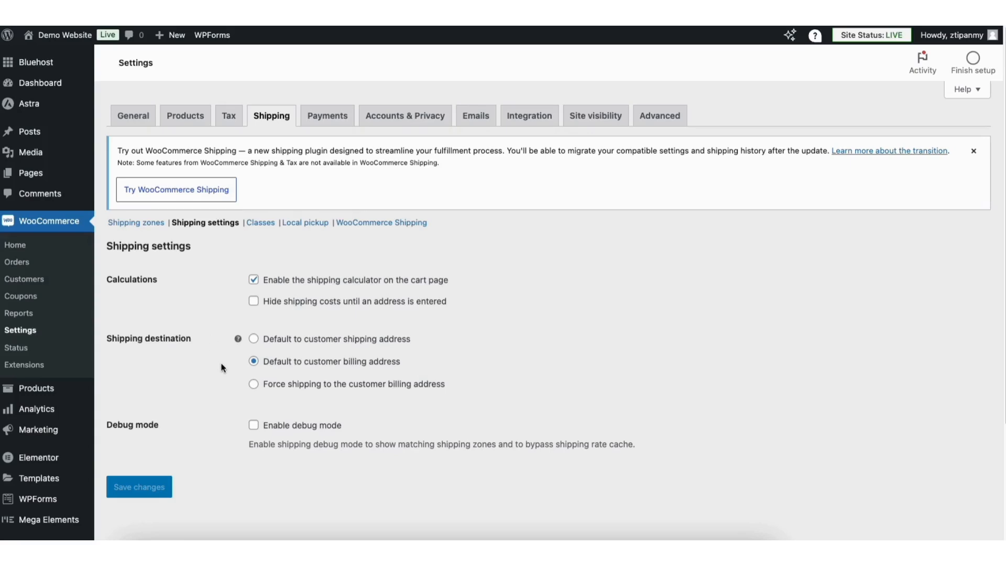
scroll(221, 368, "down", 3)
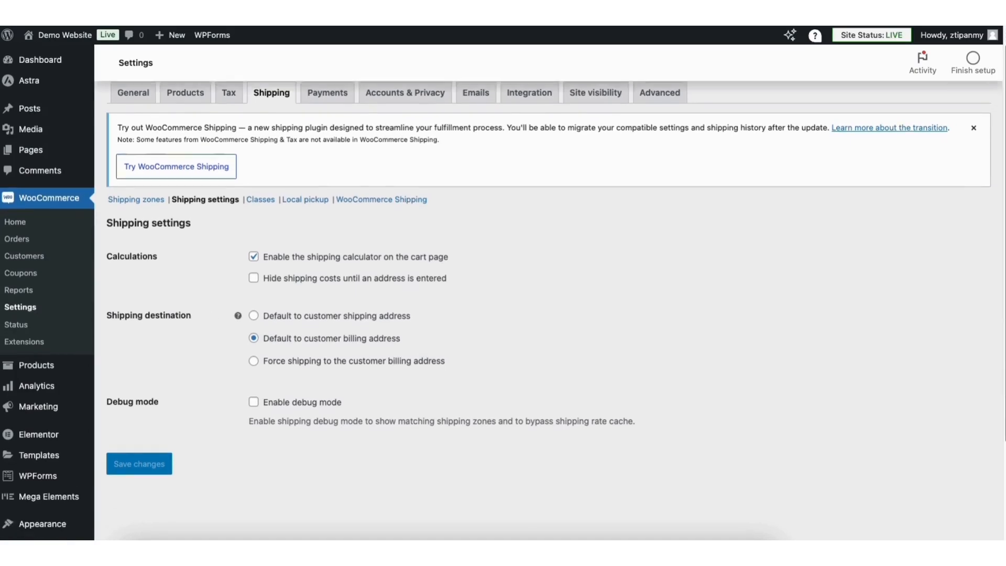
scroll(359, 431, "down", 2)
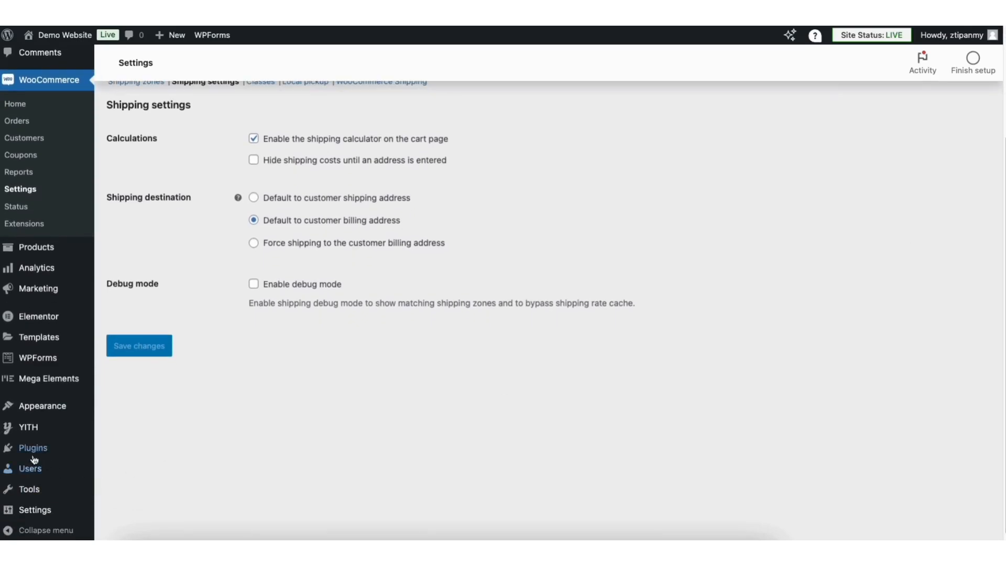
Search the plugin directory for "stripe", and install and activate the WooCommerce Stripe Payment Gateway plugin.
mouse_move(29, 454)
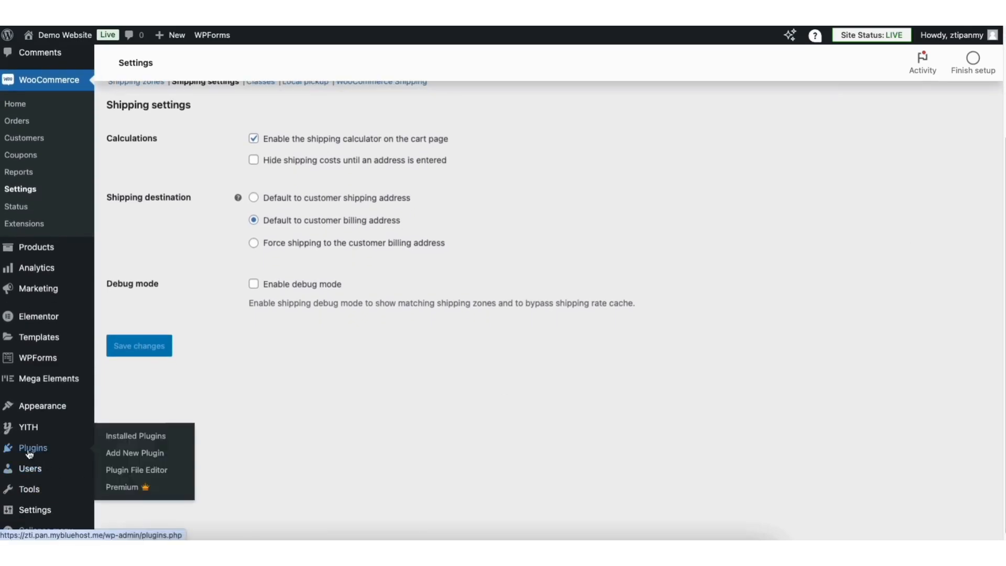
left_click(137, 458)
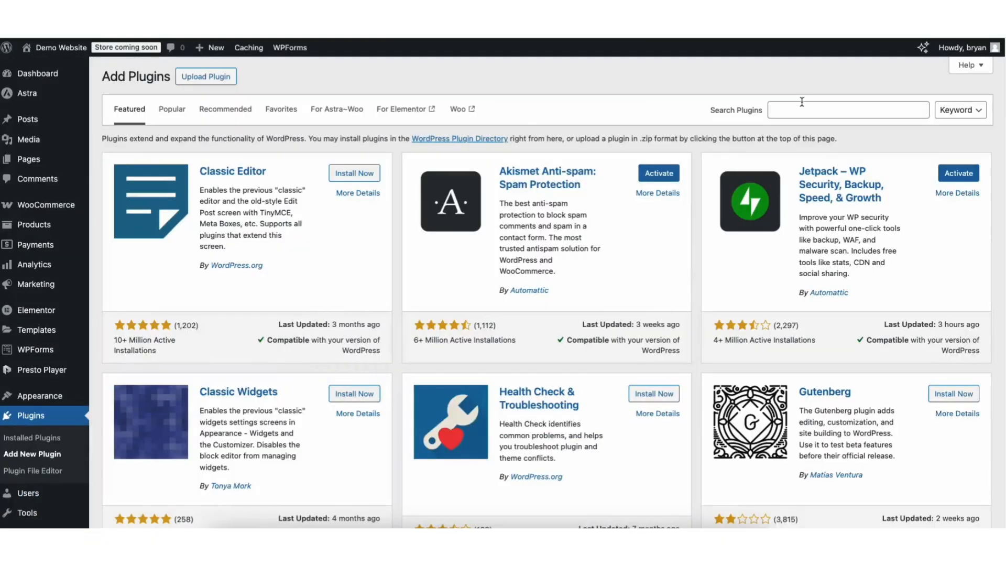
left_click(800, 110)
type("stripe")
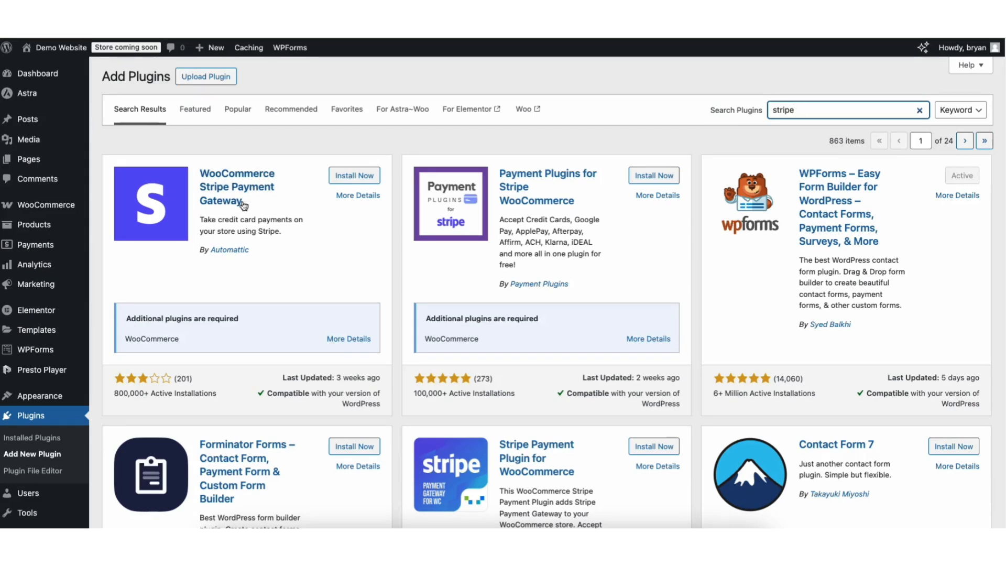
left_click(346, 176)
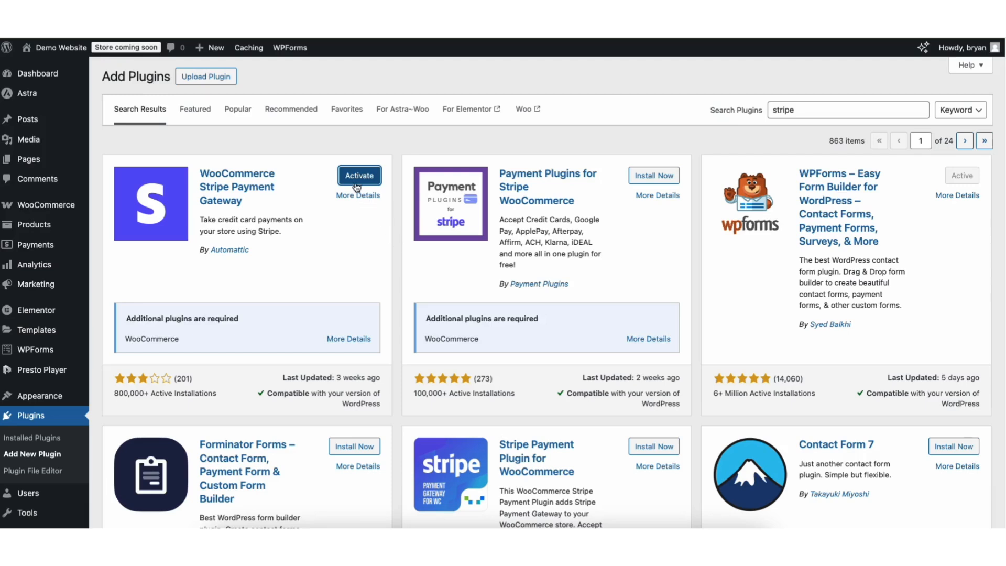
left_click(352, 181)
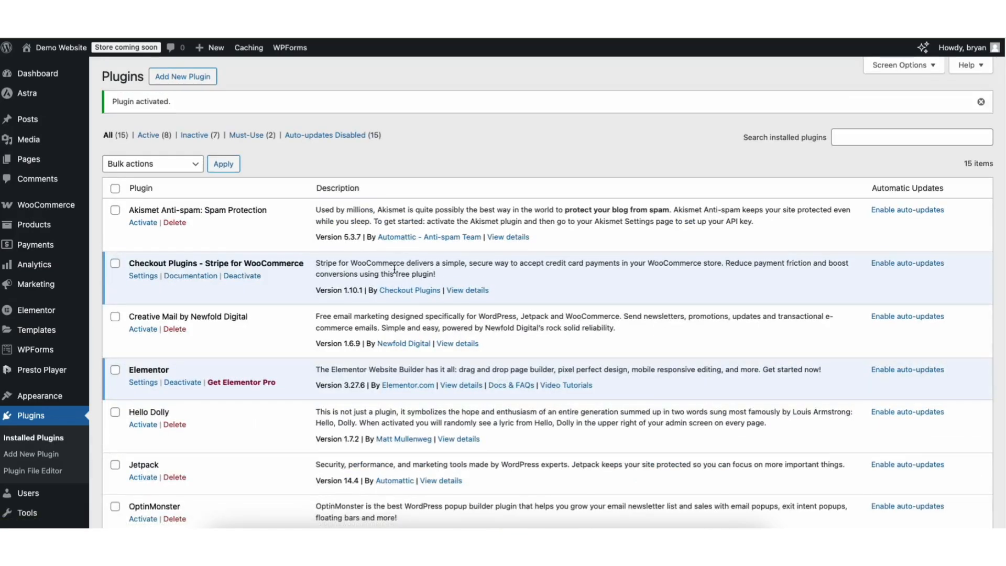
Open the Stripe provider's account setup from WooCommerce's payment settings.
mouse_move(49, 208)
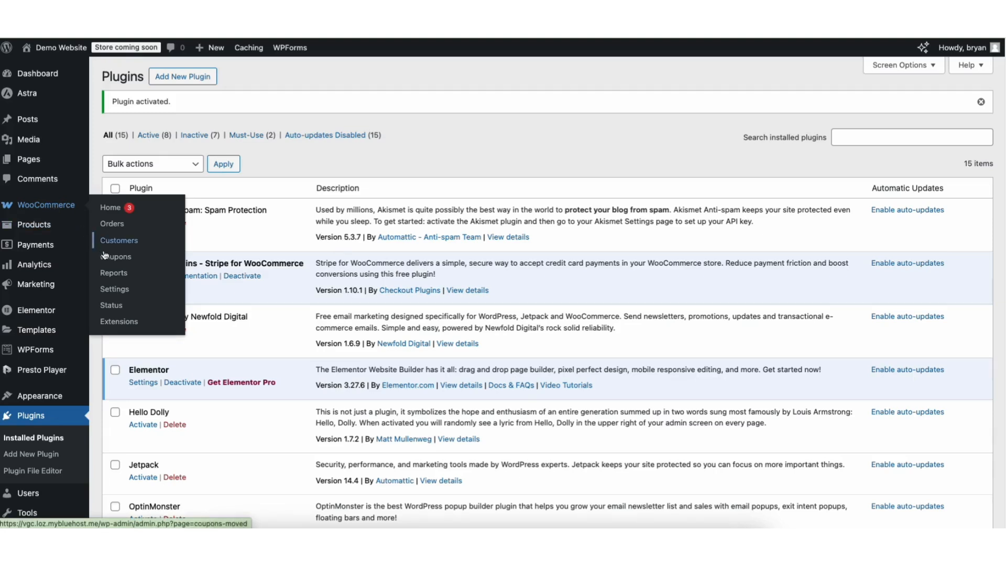
left_click(117, 291)
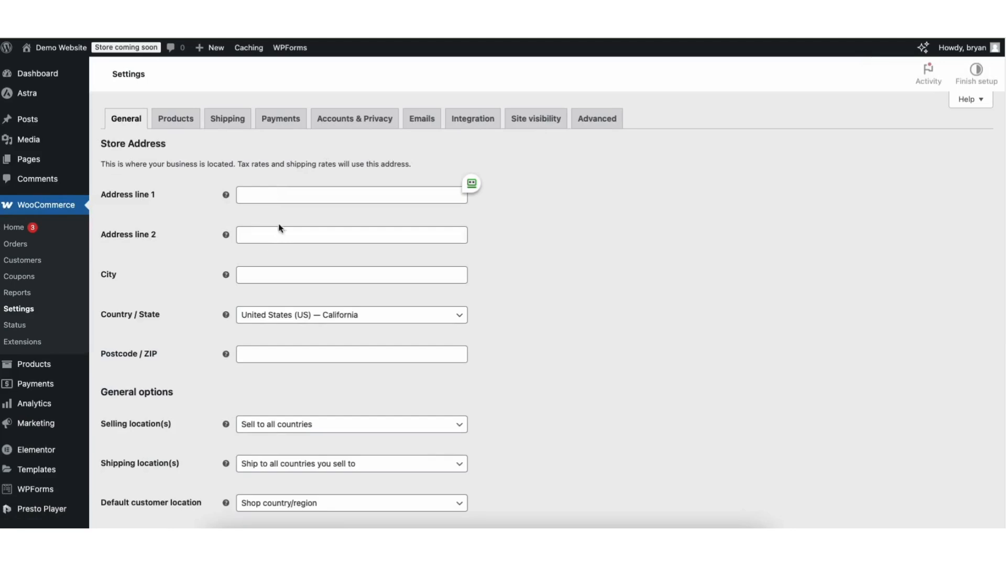
left_click(277, 122)
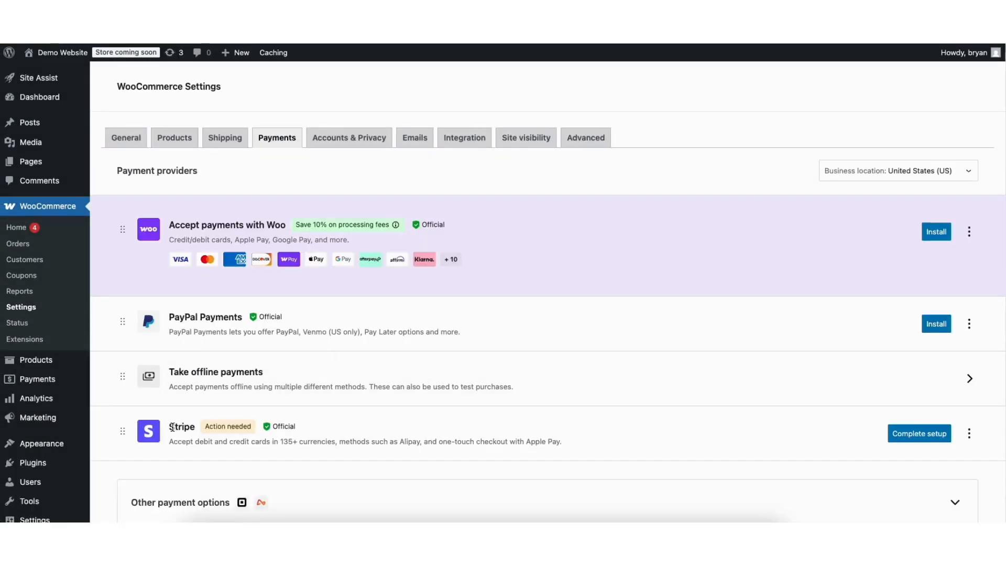
left_click(913, 434)
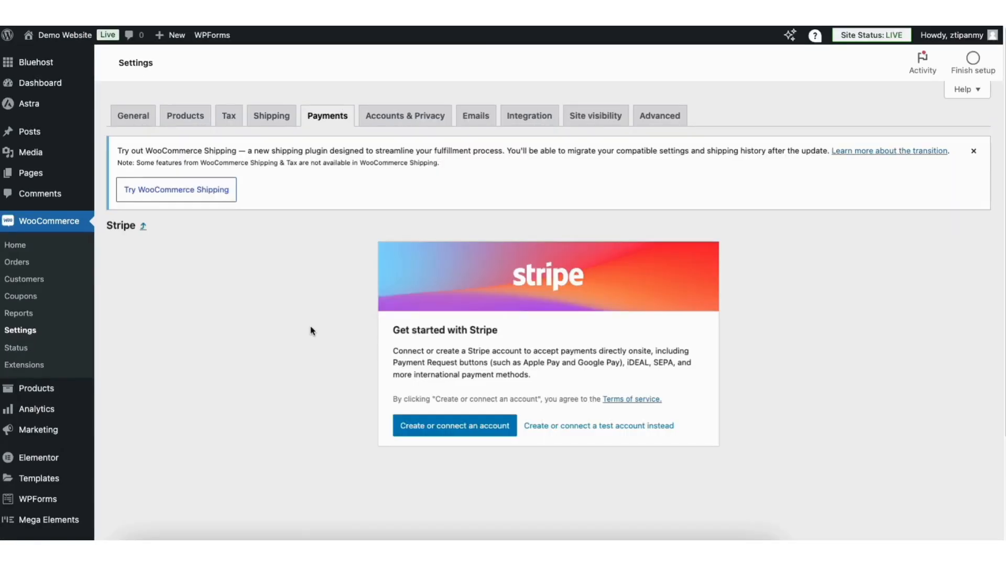
Connect a Stripe account, review its general, payment and advanced settings with Stripe enabled, and save them.
left_click(434, 426)
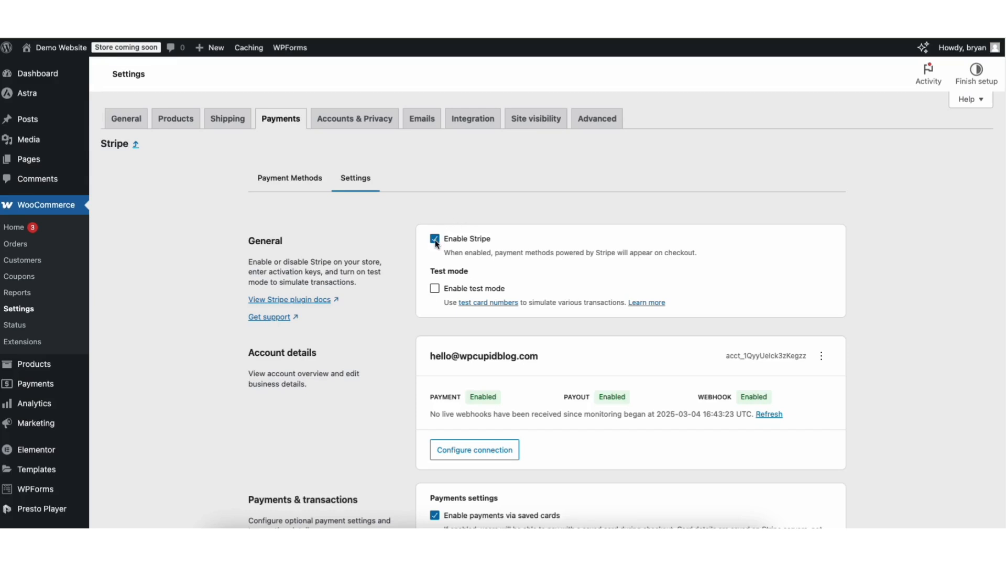
scroll(922, 236, "down", 4)
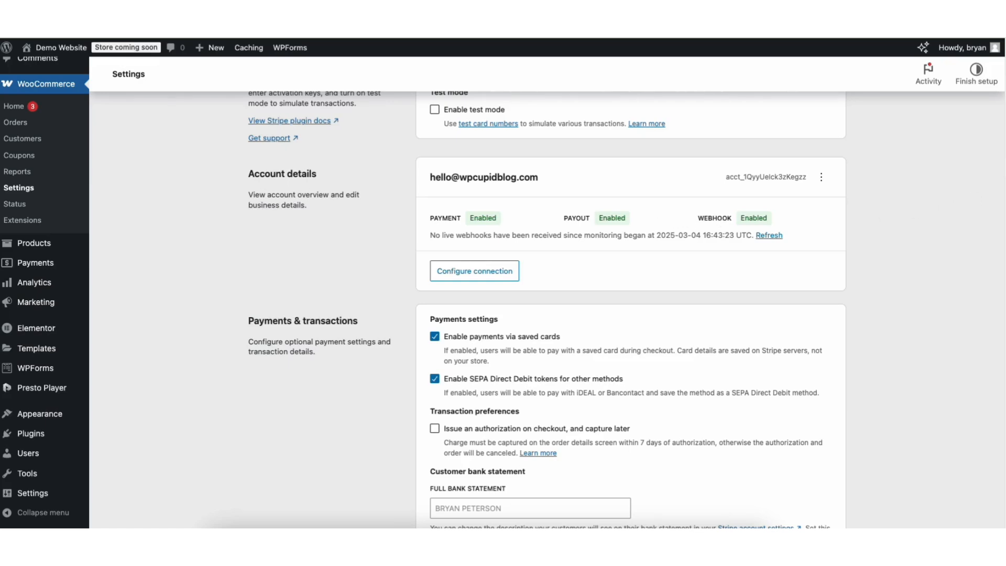
scroll(699, 213, "down", 3)
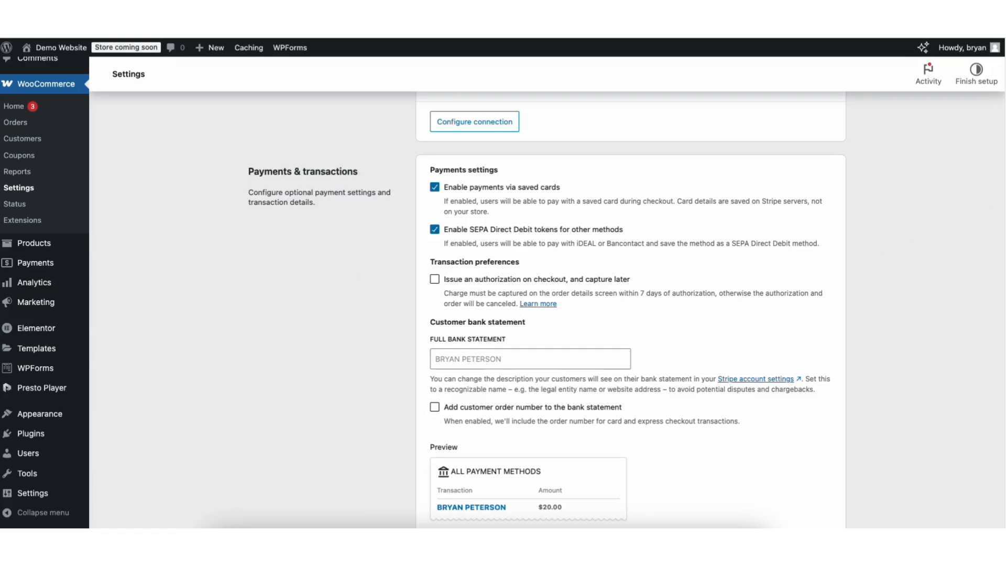
scroll(999, 317, "down", 5)
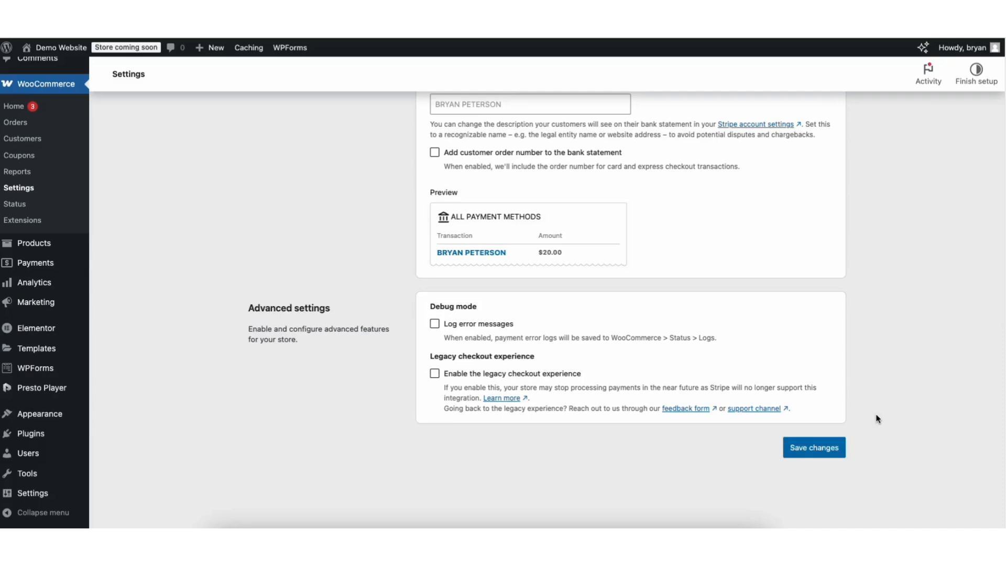
left_click(806, 448)
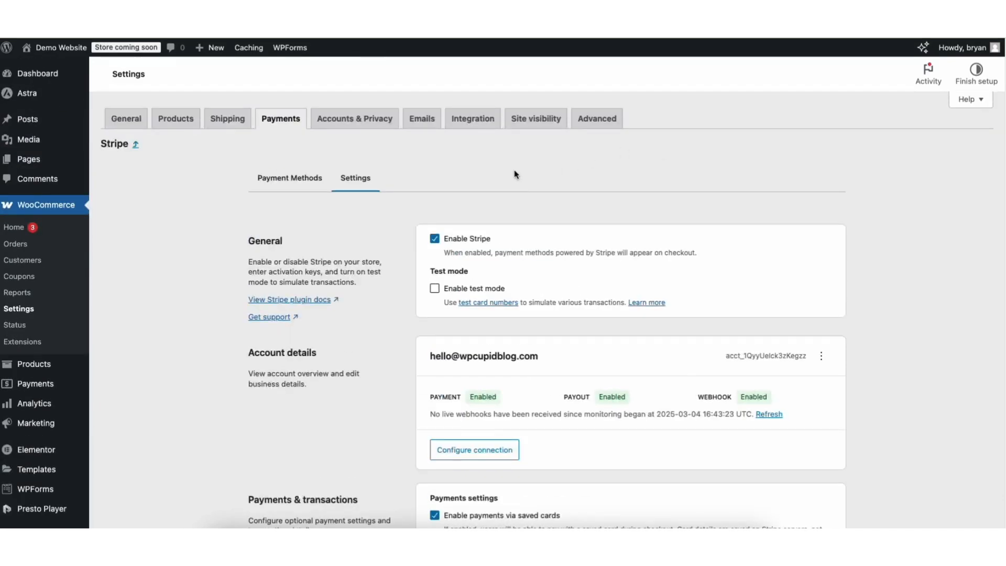
Add Afterpay to Stripe's checkout payment methods and remove it again, and look over the express checkout options.
left_click(283, 178)
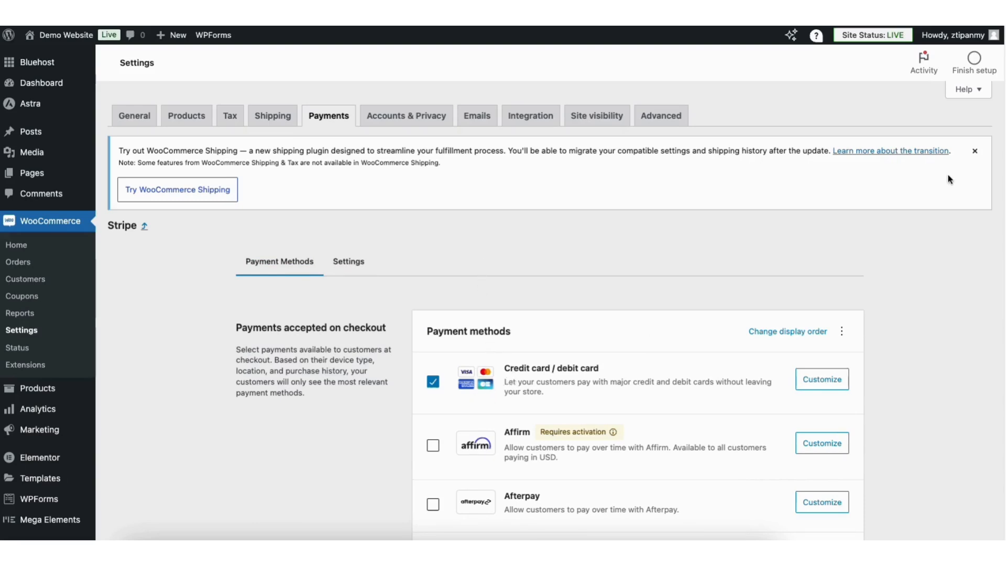
scroll(1004, 123, "down", 5)
scroll(647, 274, "down", 2)
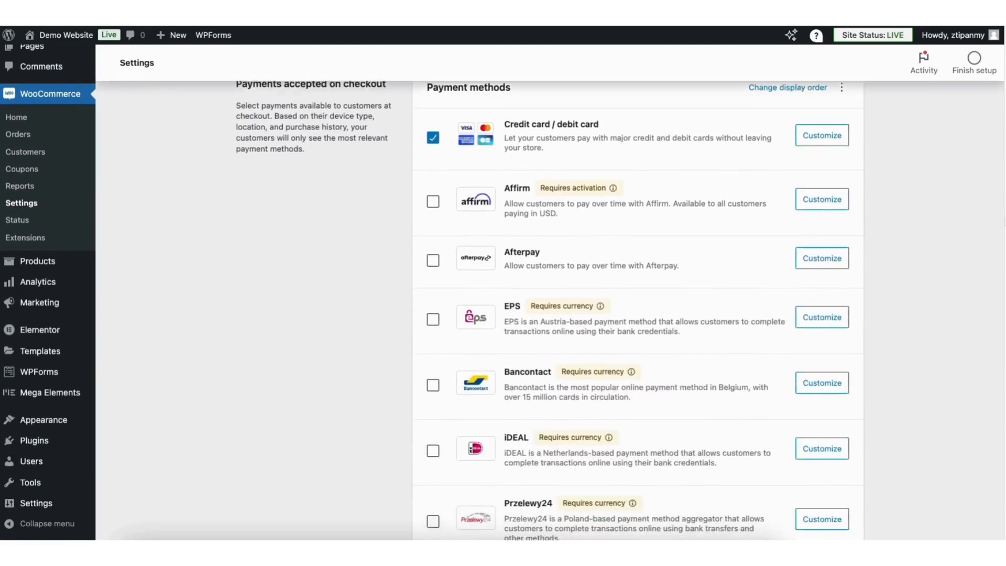
left_click(433, 236)
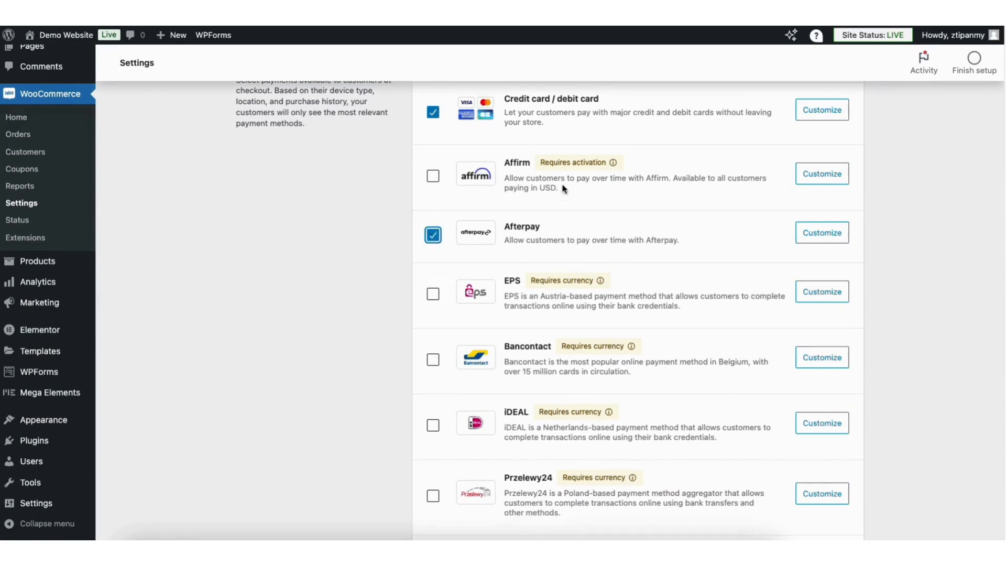
left_click(433, 235)
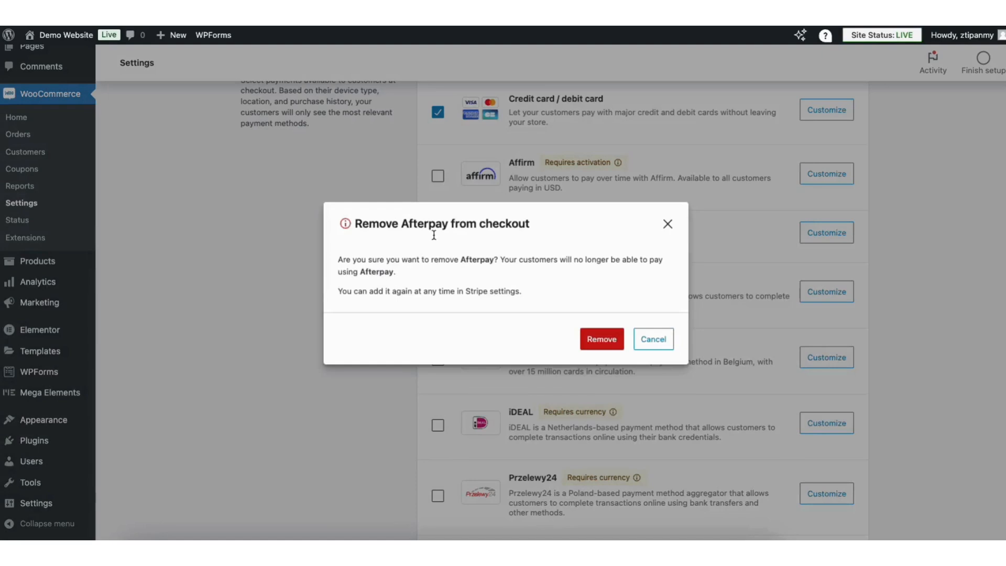
left_click(602, 341)
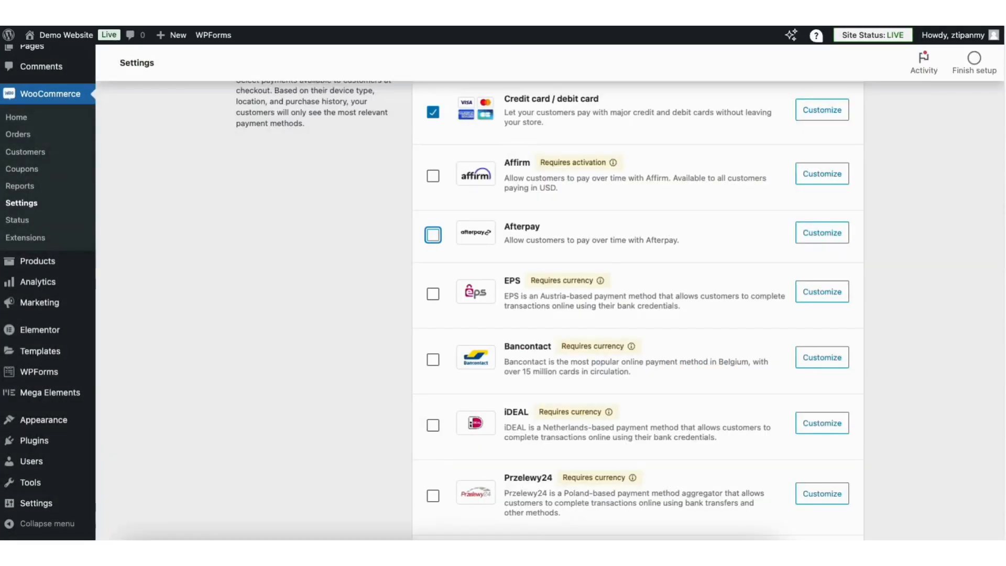
scroll(992, 231, "down", 10)
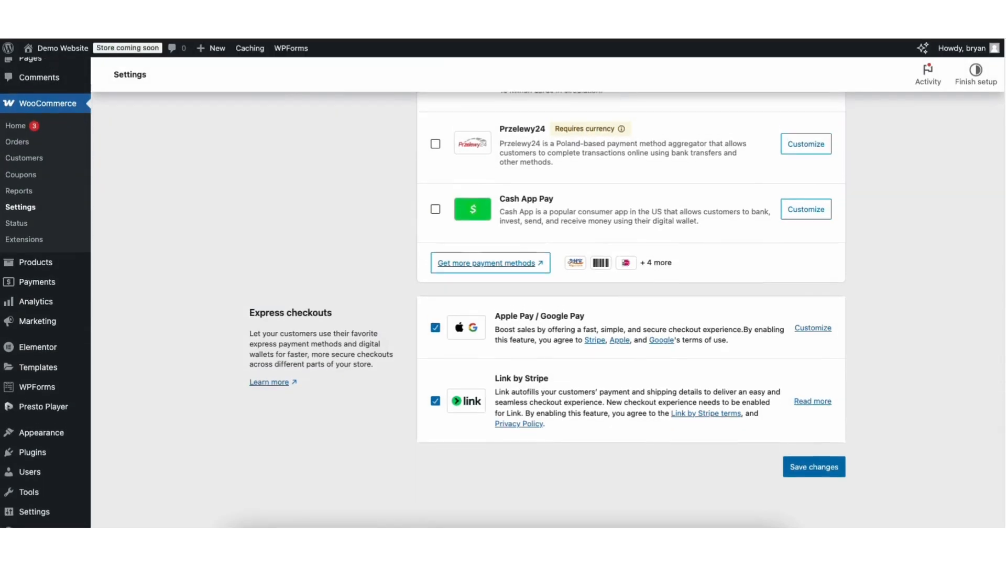
scroll(998, 287, "up", 10)
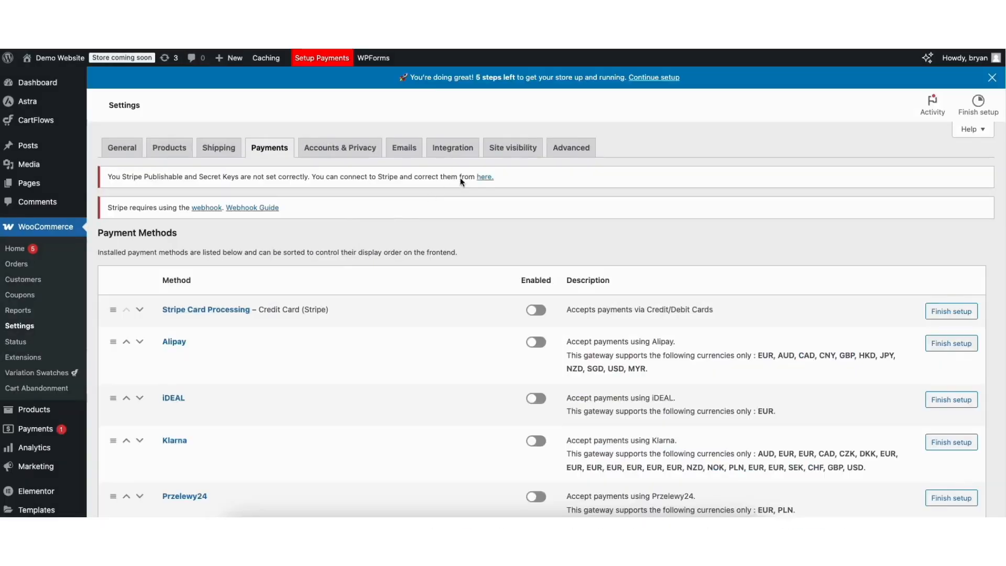
Set the store's site visibility to Live and save the change.
left_click(507, 149)
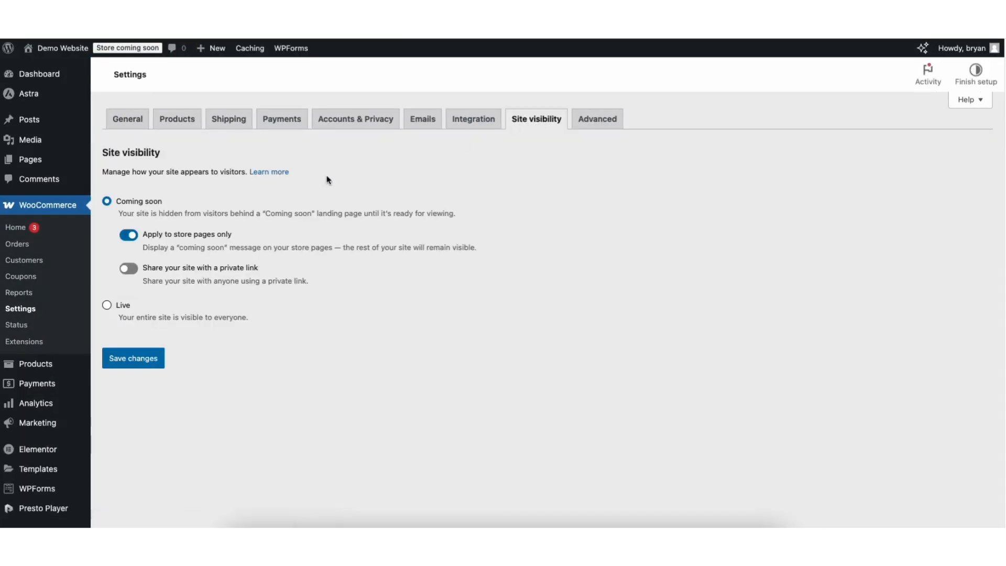
left_click(106, 305)
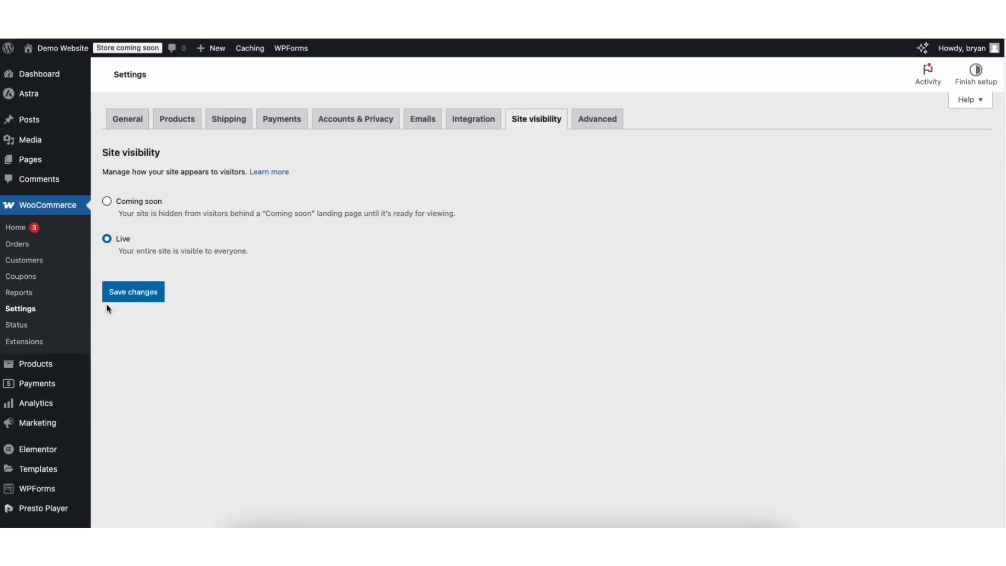
left_click(131, 293)
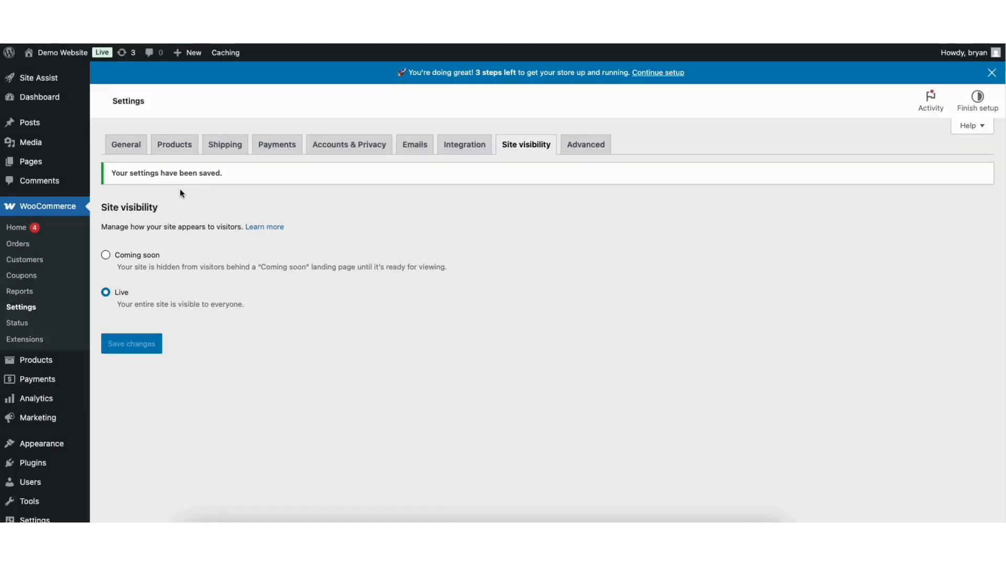
View the Demo eCommerce Single Product page on the storefront and examine its options and payment buttons.
left_click(30, 361)
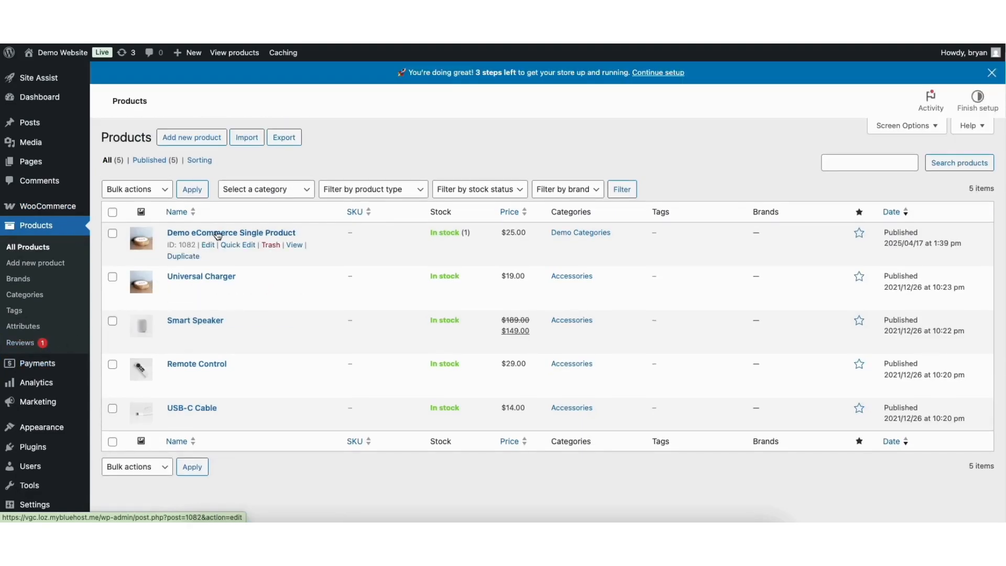
left_click(294, 244)
scroll(280, 263, "down", 3)
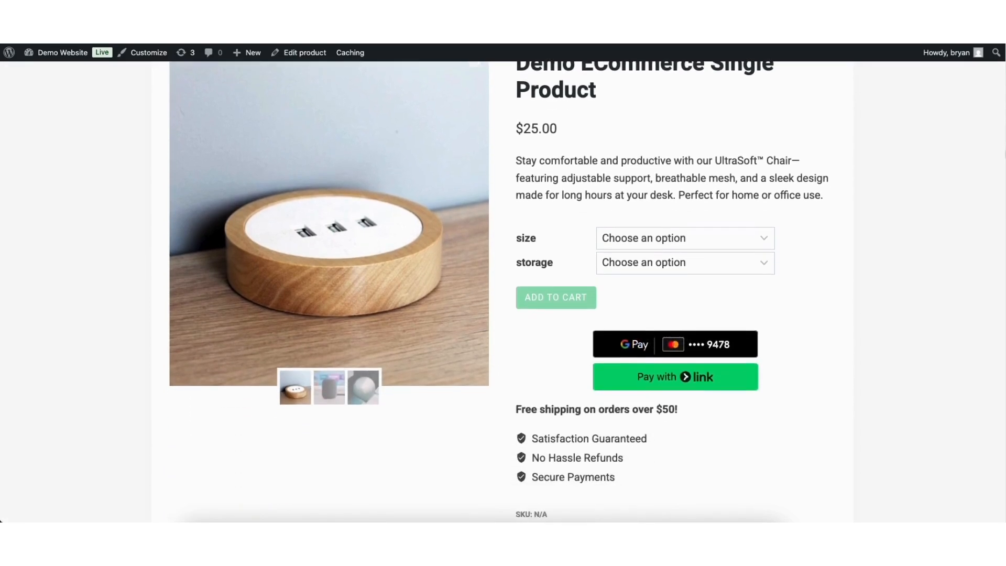
scroll(329, 204, "down", 2)
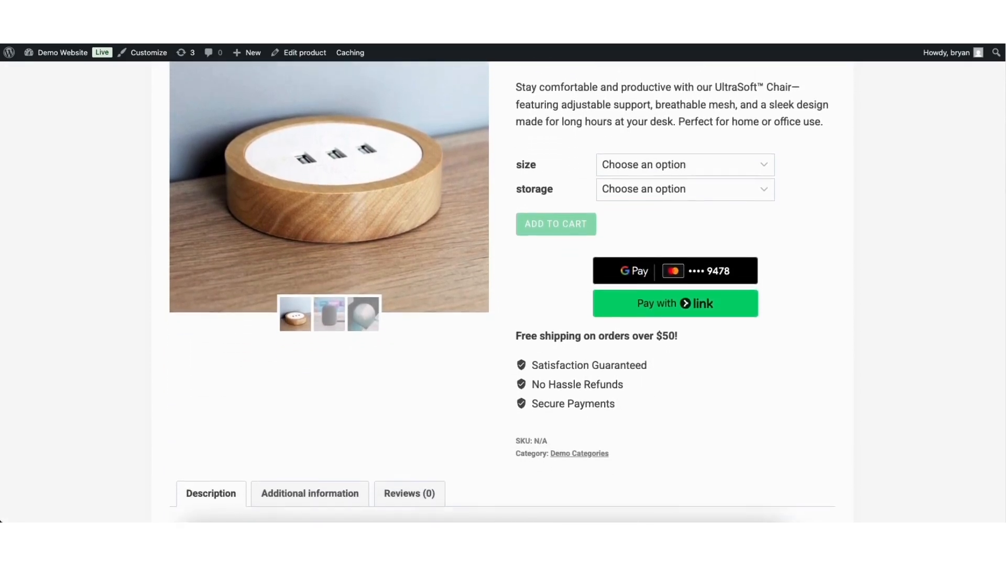
Choose size small and 8 gb storage for the demo product and add it to the cart.
scroll(679, 233, "up", 3)
left_click(679, 234)
left_click(628, 251)
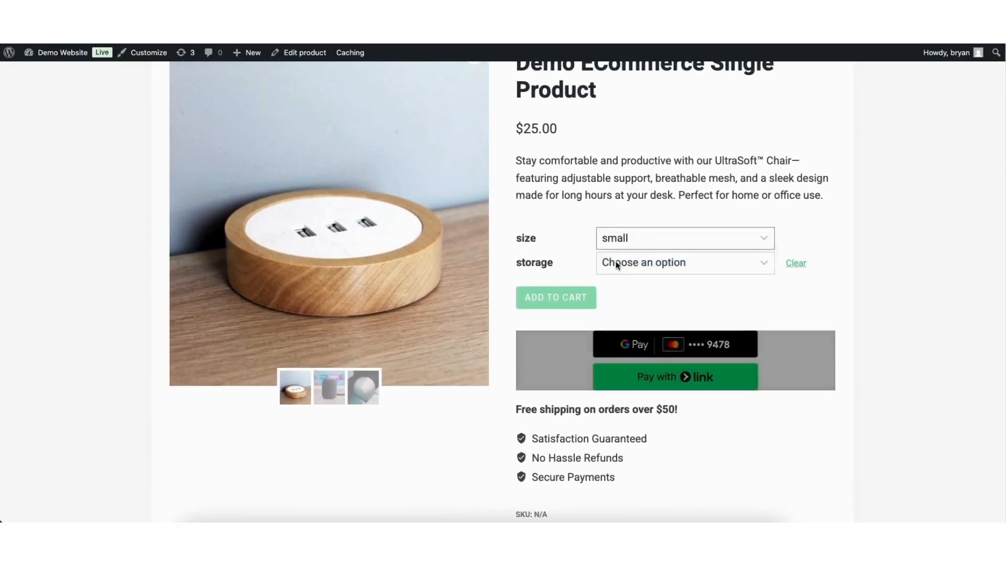
left_click(616, 262)
left_click(618, 281)
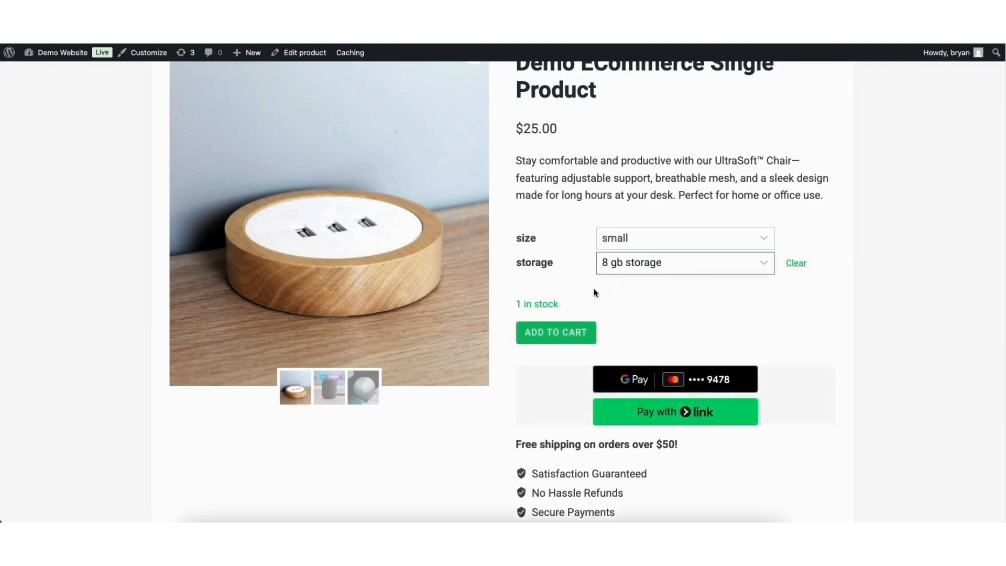
left_click(559, 324)
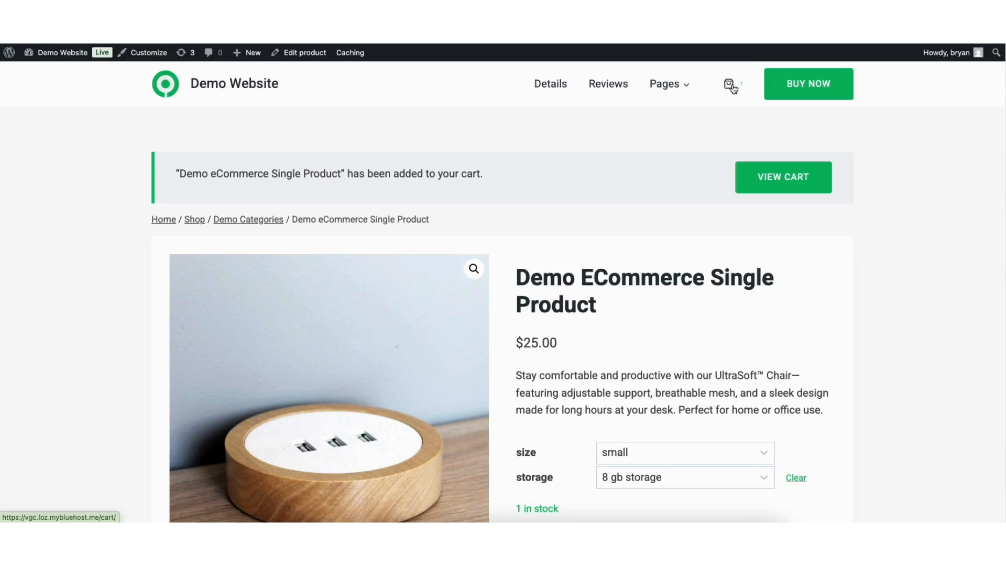
View the cart, proceed to checkout and look over the billing details and order form.
left_click(762, 178)
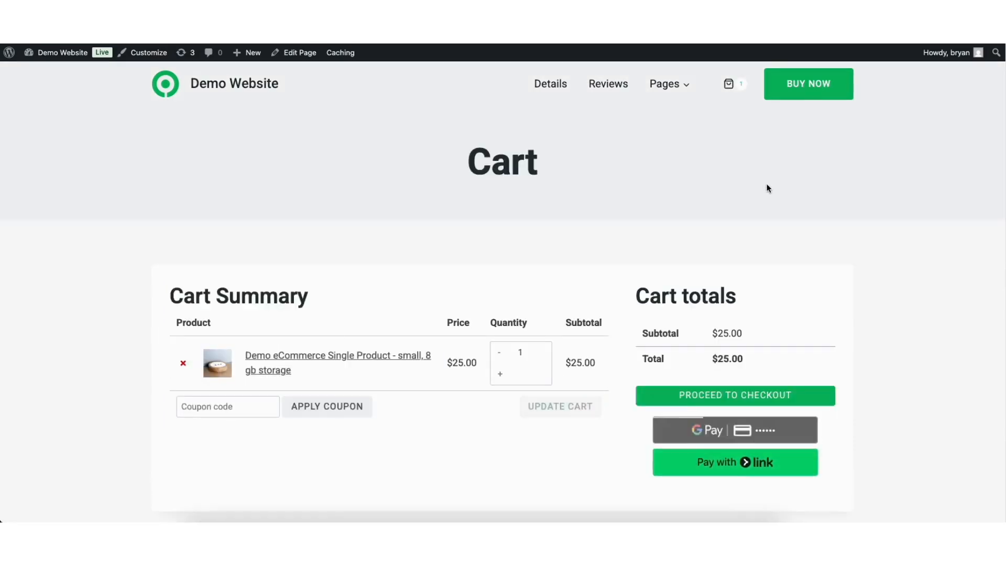
scroll(995, 147, "down", 2)
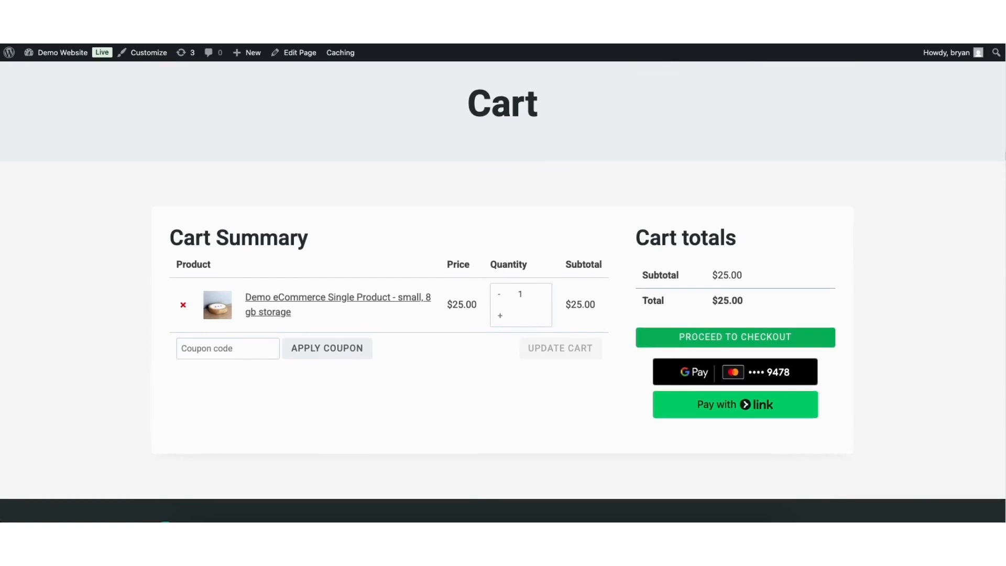
left_click(679, 336)
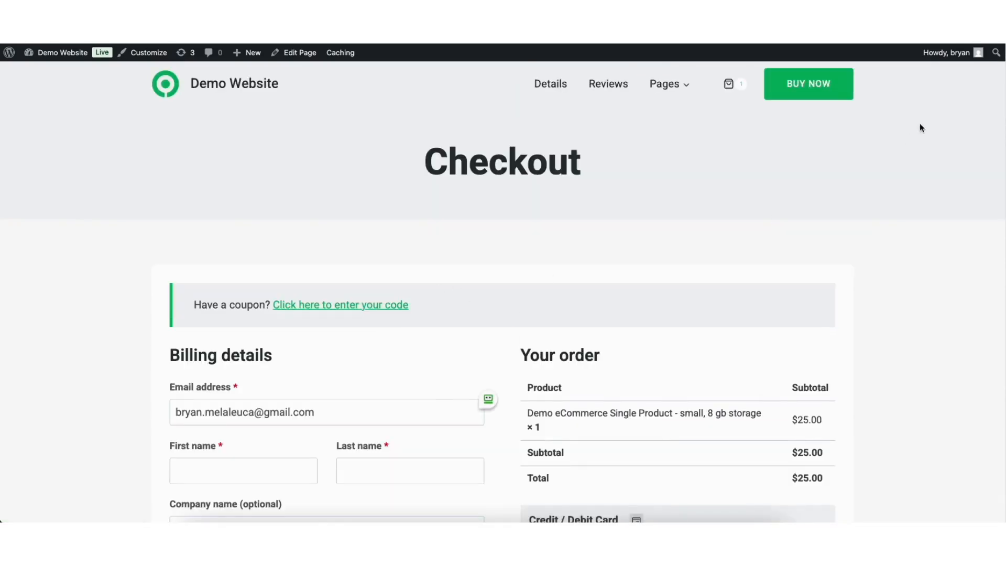
left_click_drag(1004, 66, 994, 323)
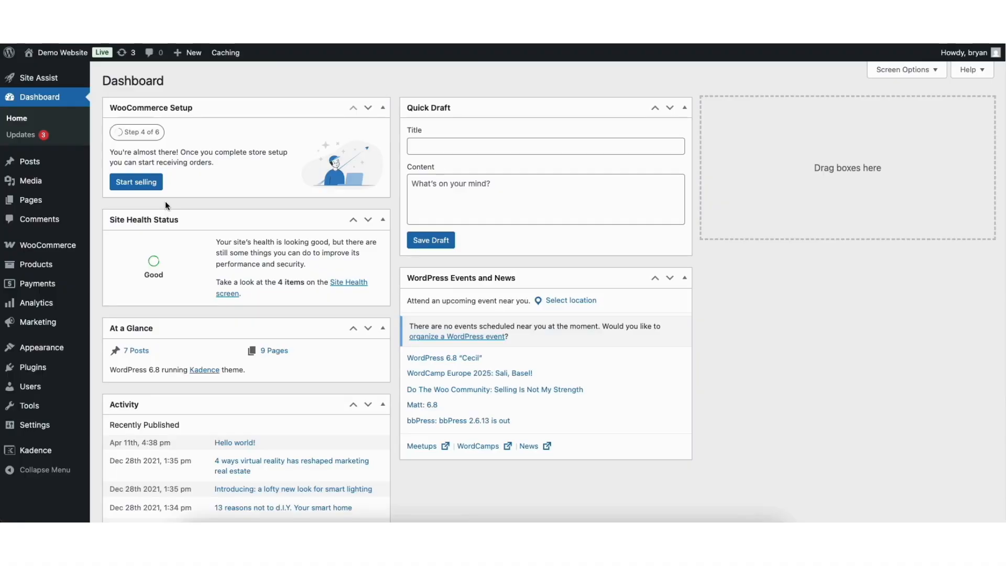
Open the footer's logo widget for editing in the theme customizer, and show the blocks that can be added to it.
mouse_move(38, 352)
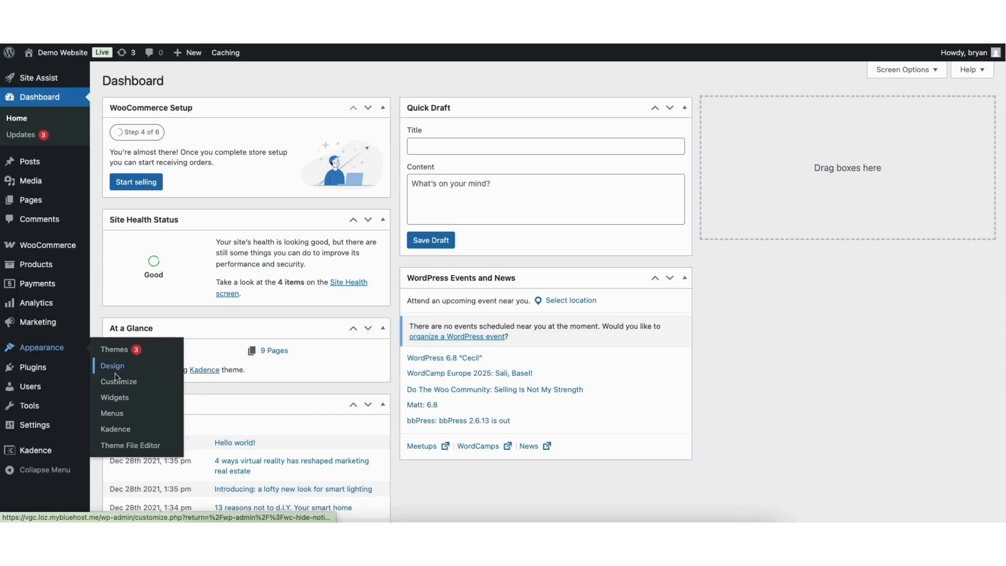
left_click(119, 387)
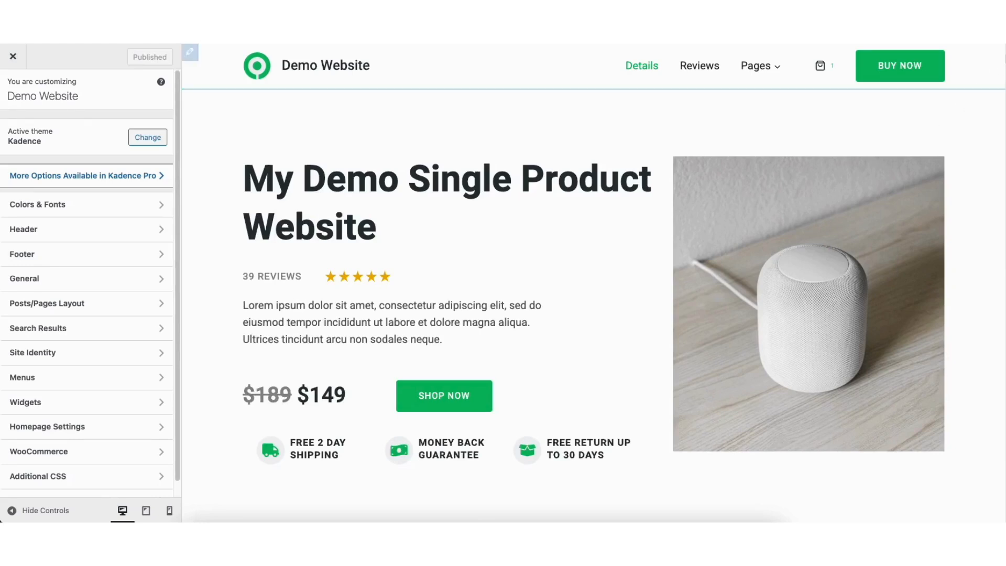
scroll(890, 154, "down", 15)
scroll(594, 282, "down", 8)
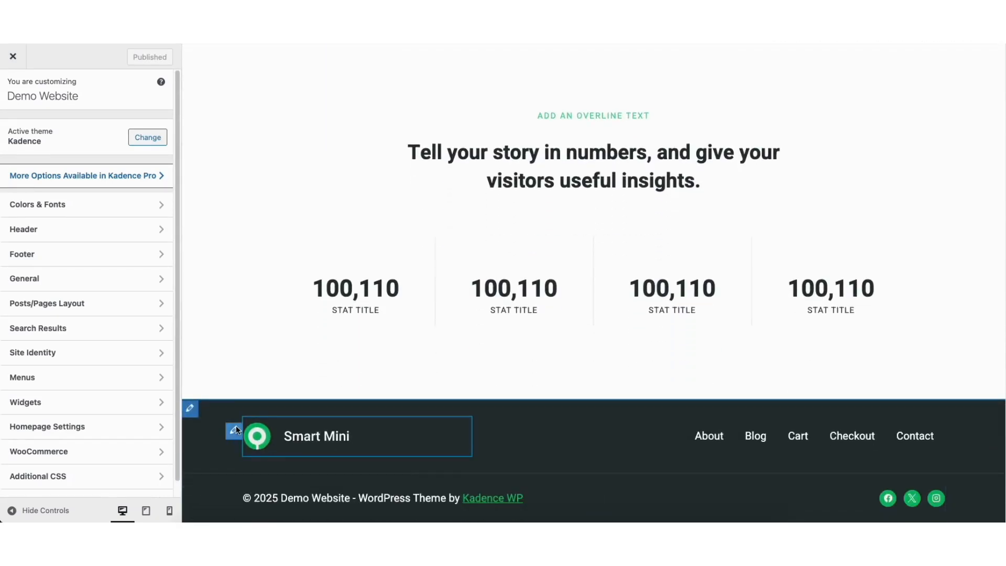
left_click(236, 426)
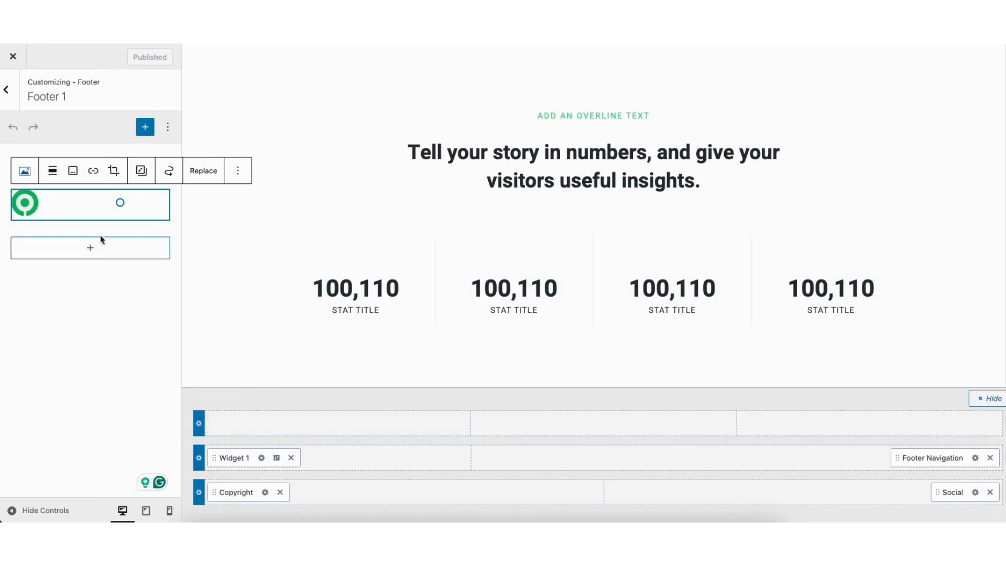
left_click(80, 248)
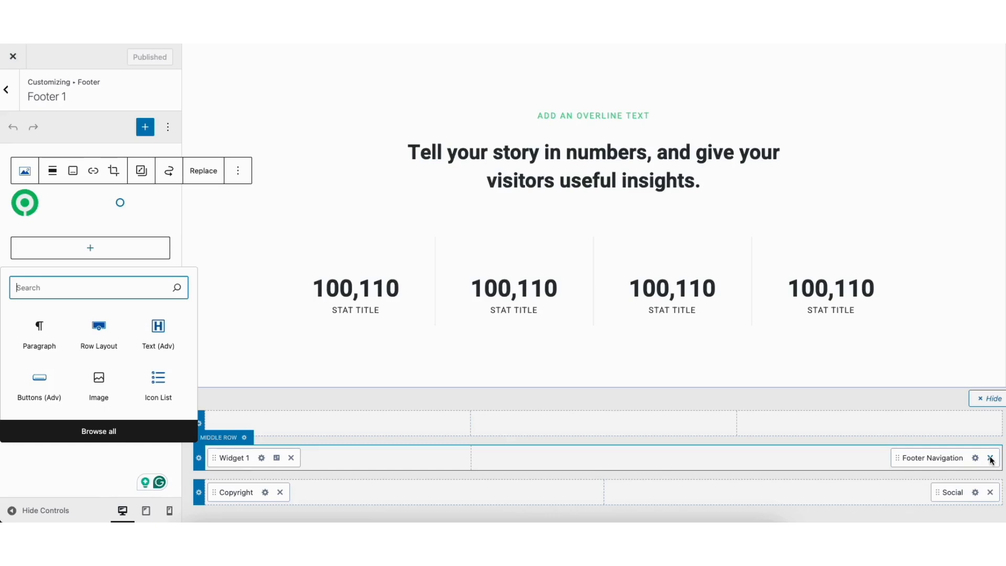
Open the footer's social element and examine its general settings, the Instagram item's options and the design settings.
scroll(593, 215, "down", 3)
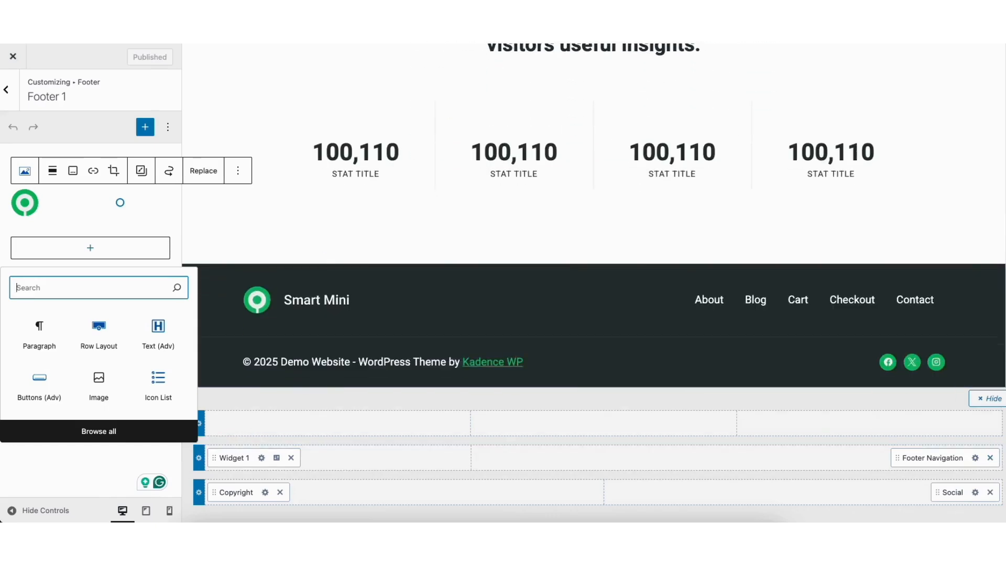
left_click(593, 362)
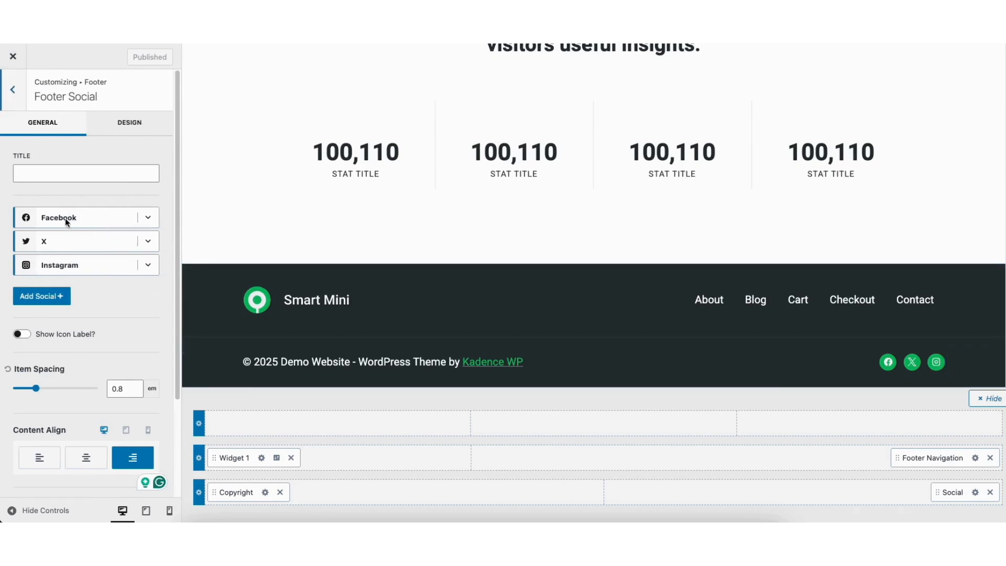
left_click(149, 265)
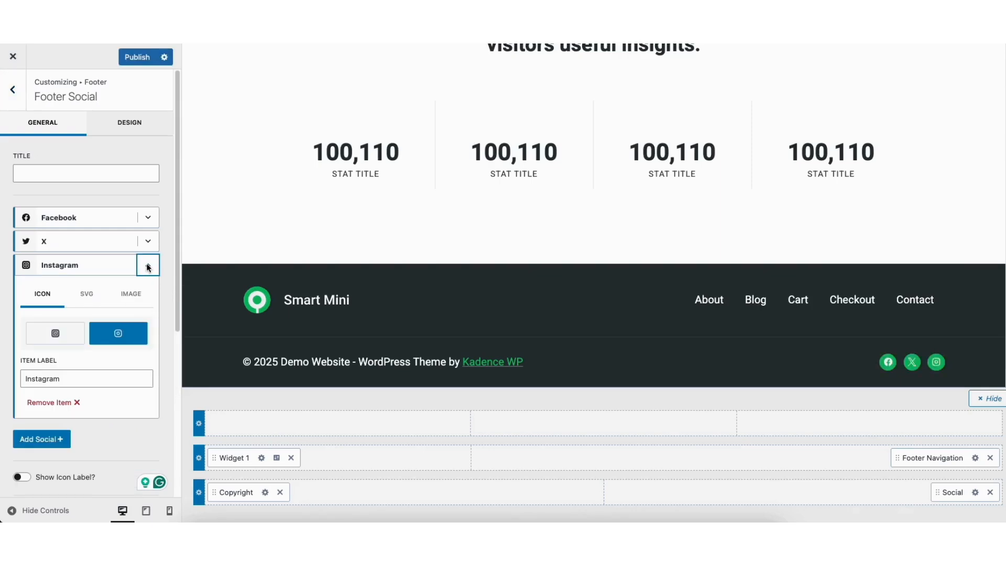
left_click(148, 265)
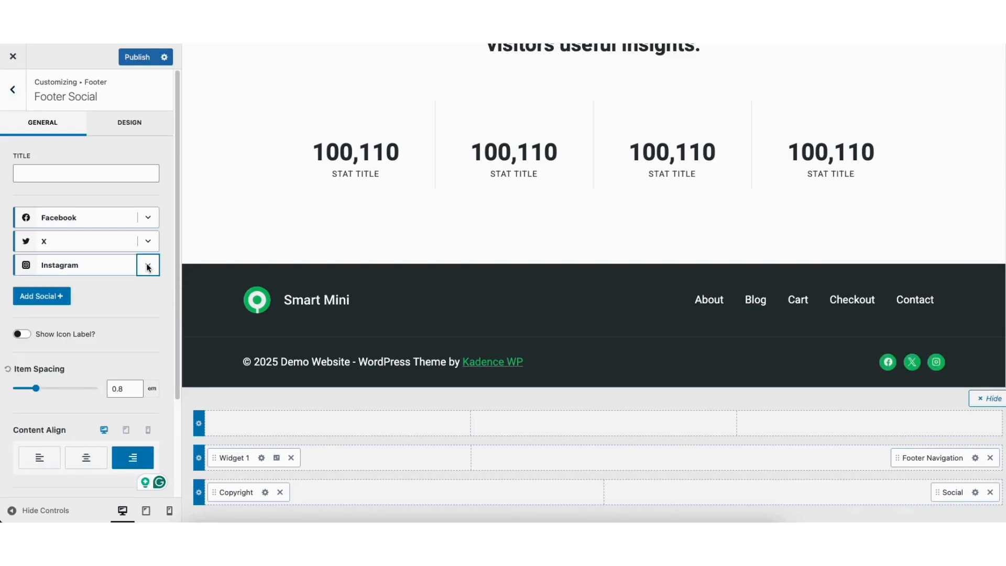
left_click(126, 123)
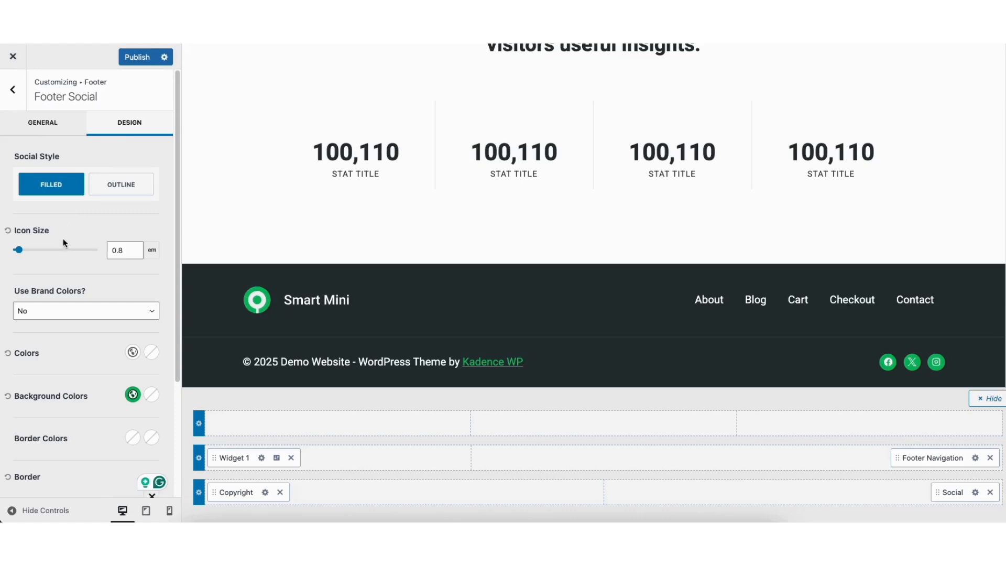
Open the header's Buy Now button for editing and examine its label, link and design settings.
left_click_drag(1004, 356, 985, 48)
mouse_move(869, 62)
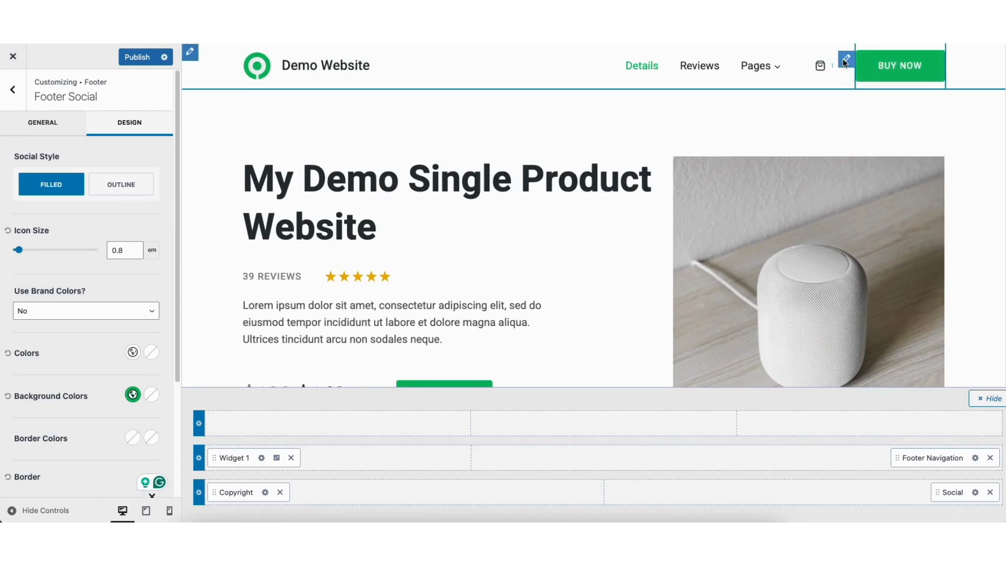
left_click(843, 58)
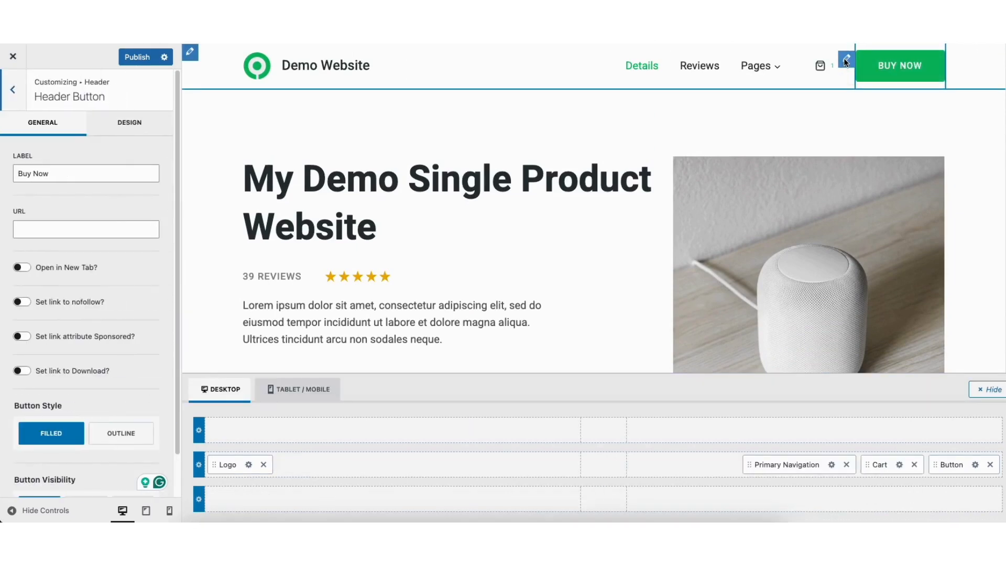
left_click(20, 176)
left_click_drag(20, 177, 58, 177)
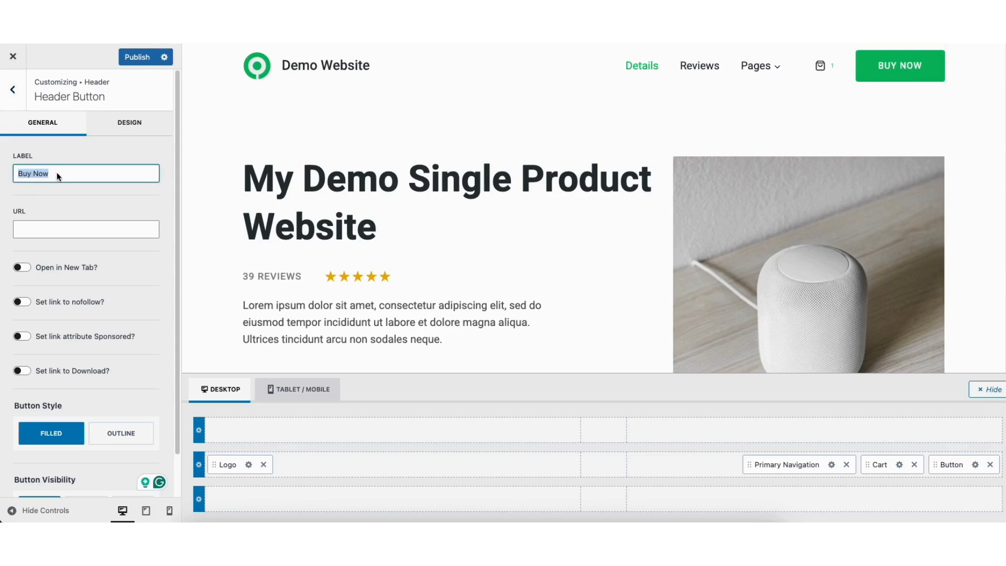
left_click(66, 201)
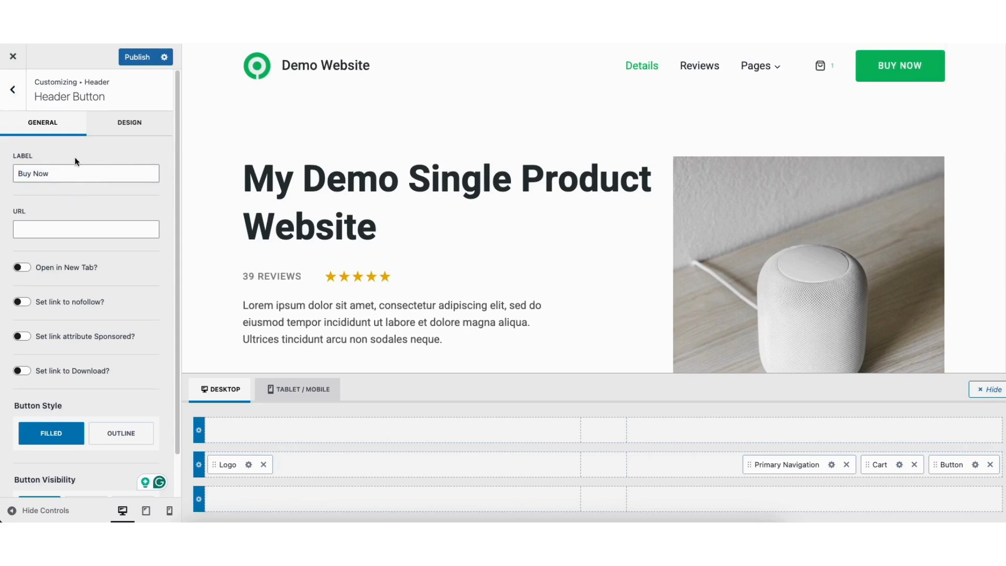
left_click(127, 130)
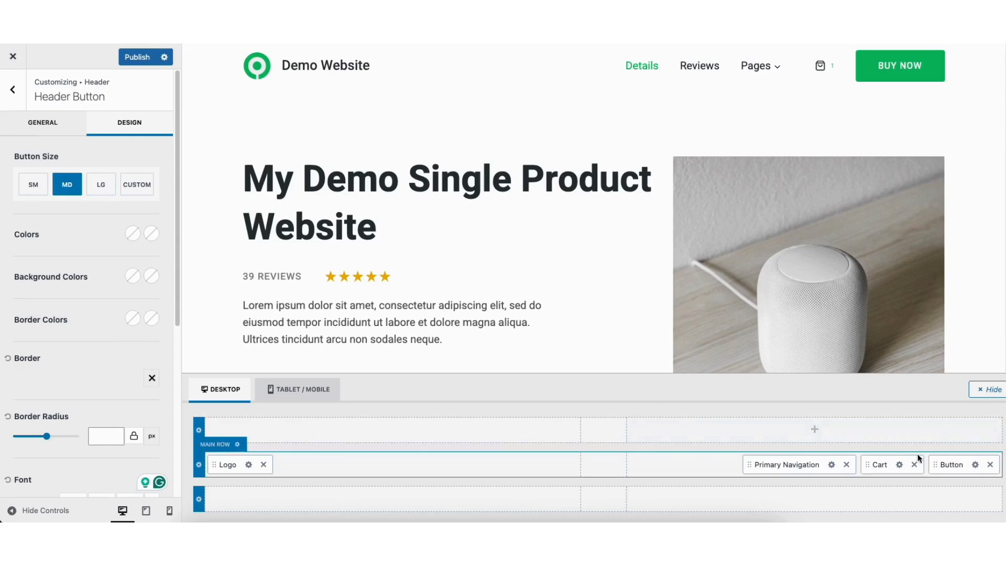
Remove the button from the header's main row and move the primary navigation behind the cart.
left_click(991, 465)
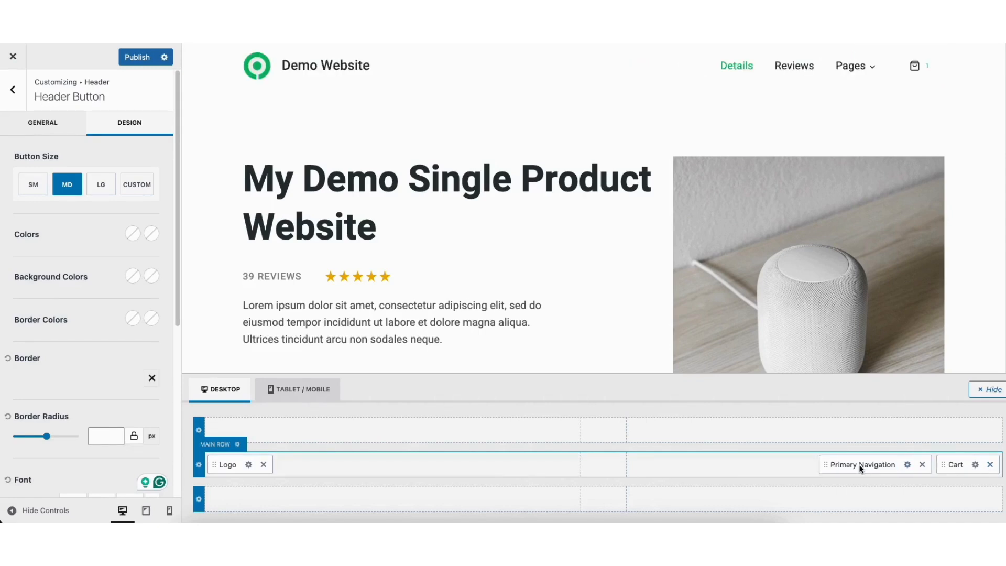
left_click_drag(860, 467, 889, 466)
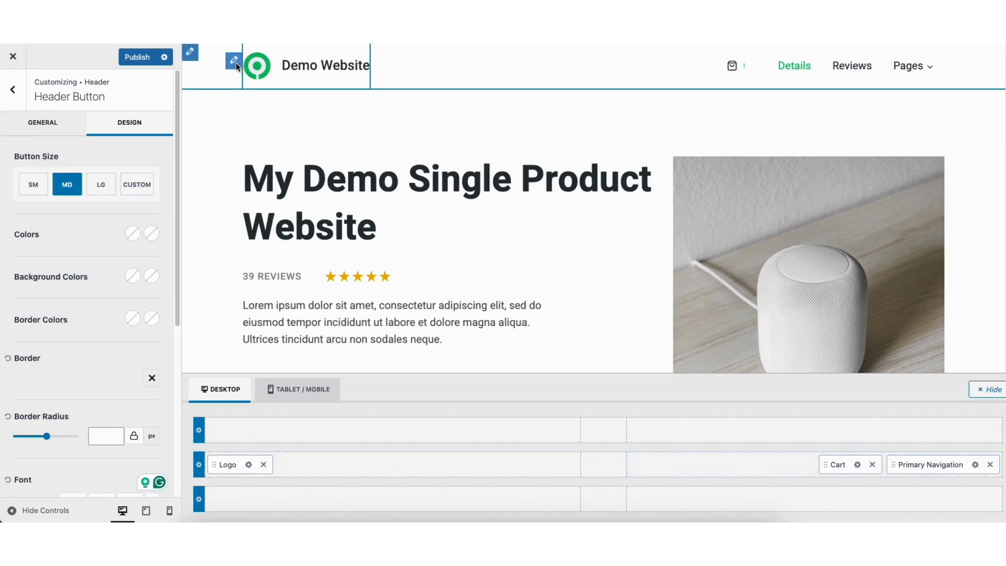
Open the header logo's site identity settings and examine the logo, layout, title, design and site icon options.
left_click(234, 61)
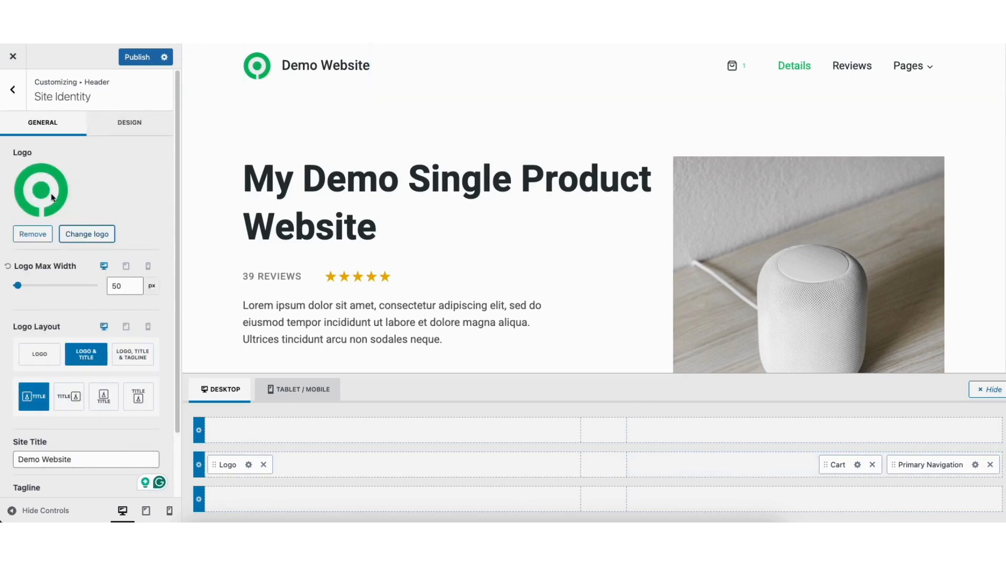
left_click_drag(174, 180, 176, 260)
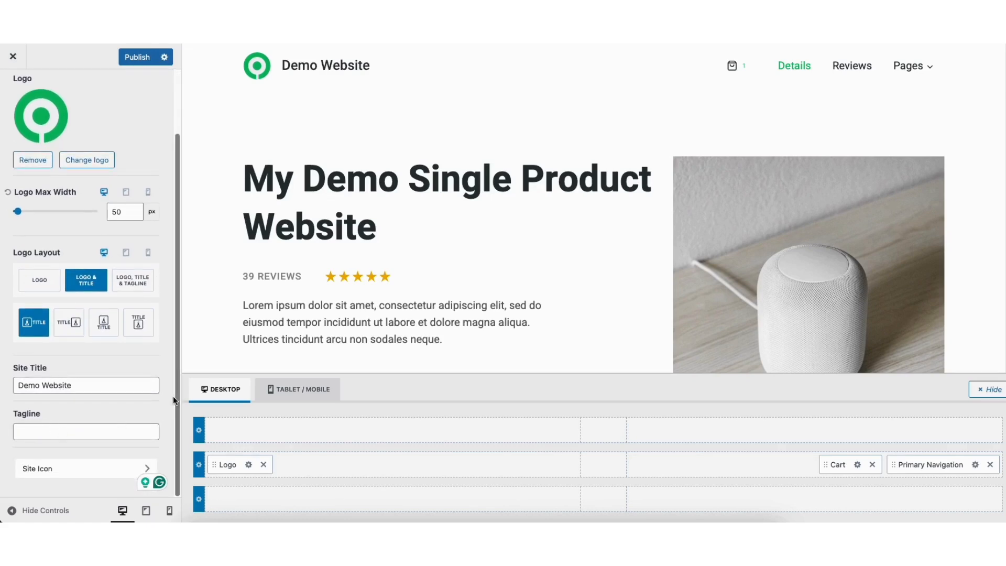
scroll(173, 395, "up", 3)
left_click(129, 123)
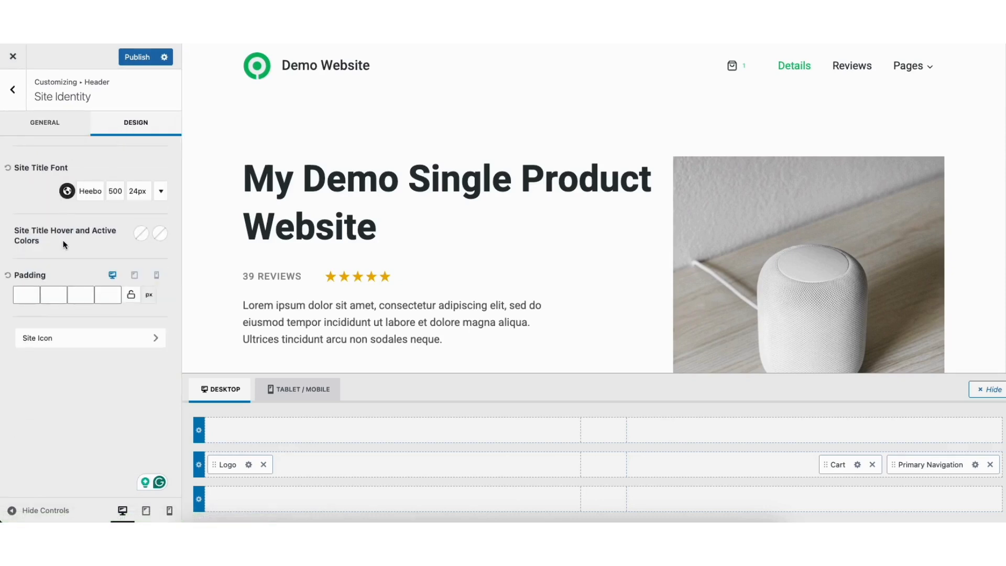
left_click(51, 340)
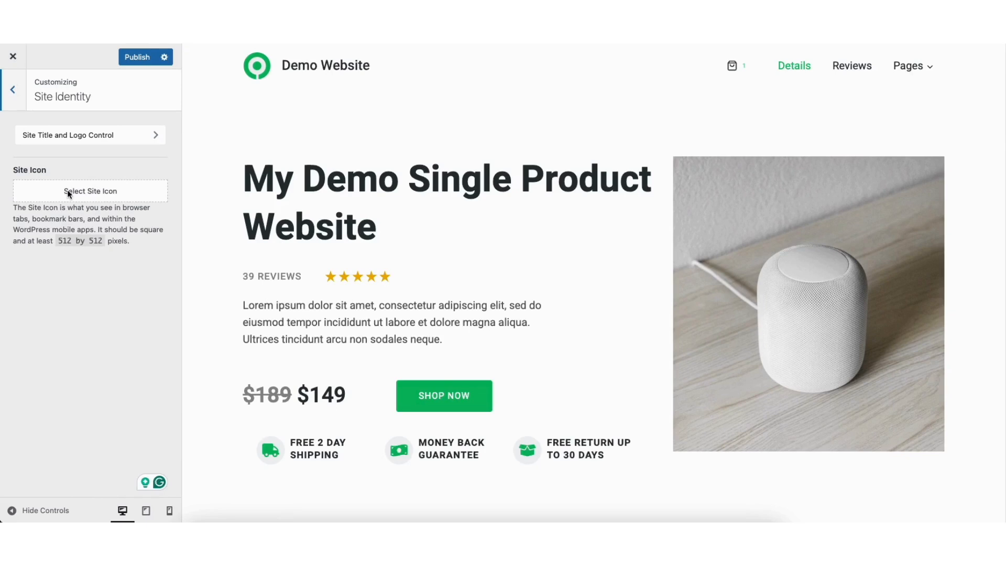
left_click(14, 91)
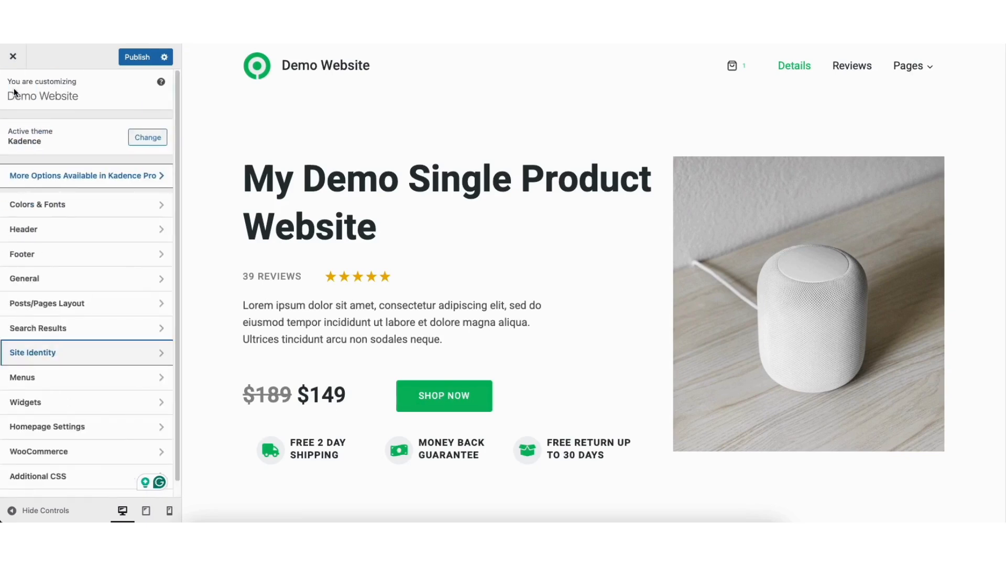
Look through the theme's Colors & Fonts settings for colors, buttons and typography.
left_click(41, 206)
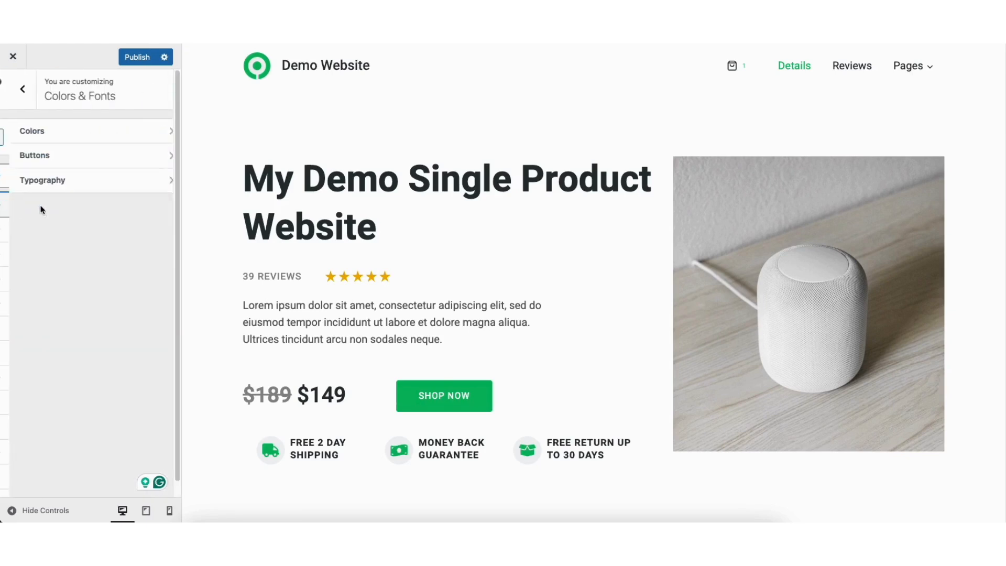
left_click(70, 131)
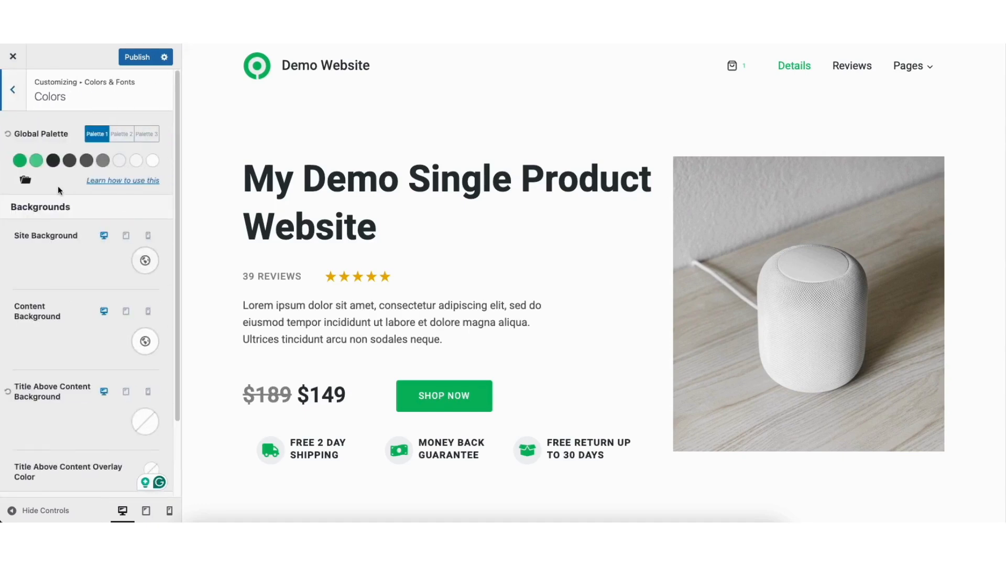
left_click(13, 90)
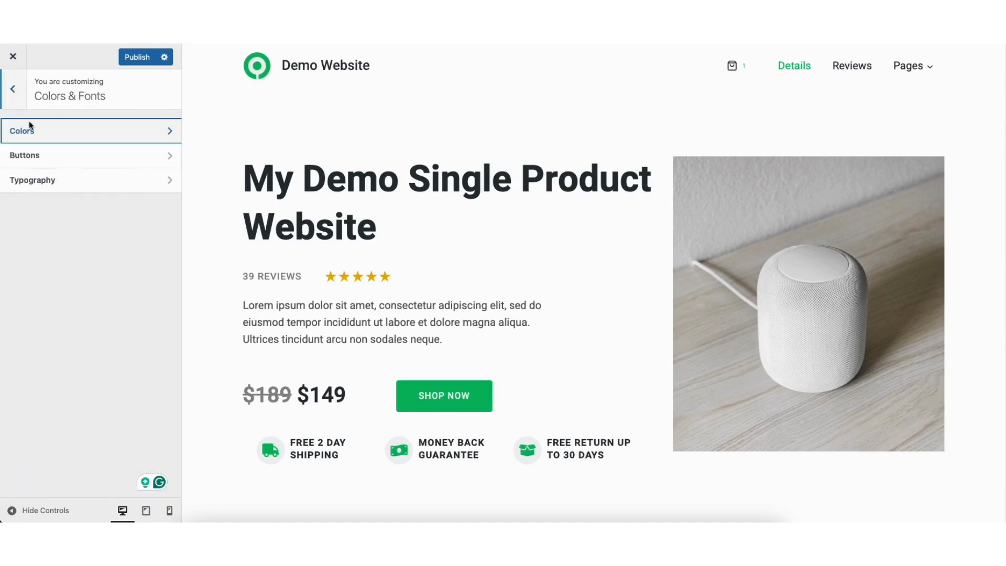
left_click(45, 155)
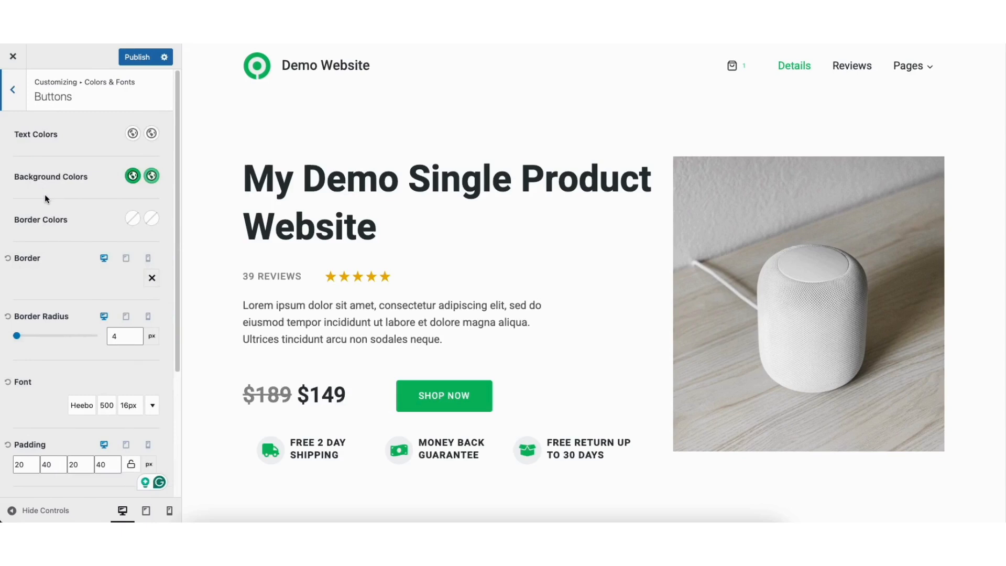
left_click(13, 90)
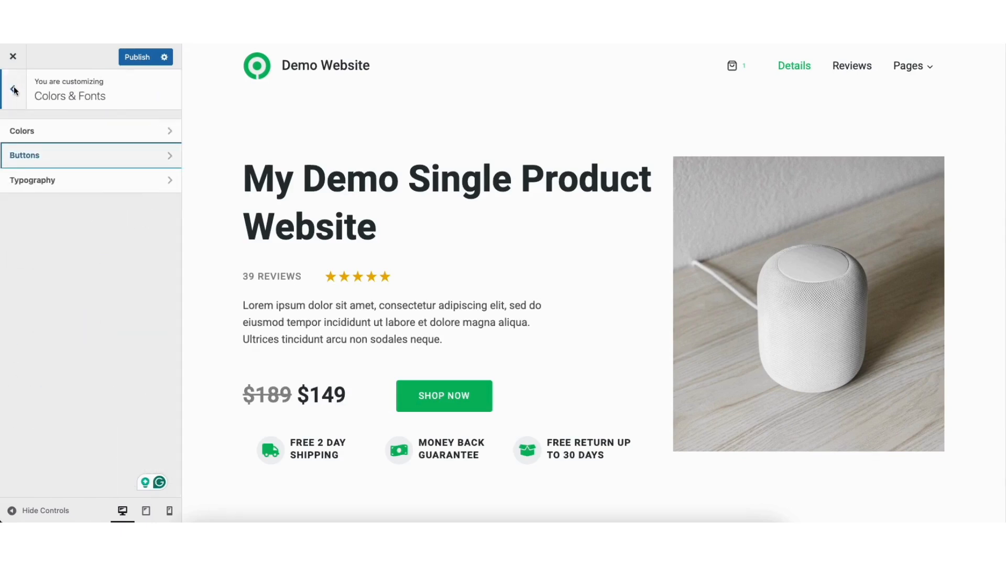
left_click(38, 183)
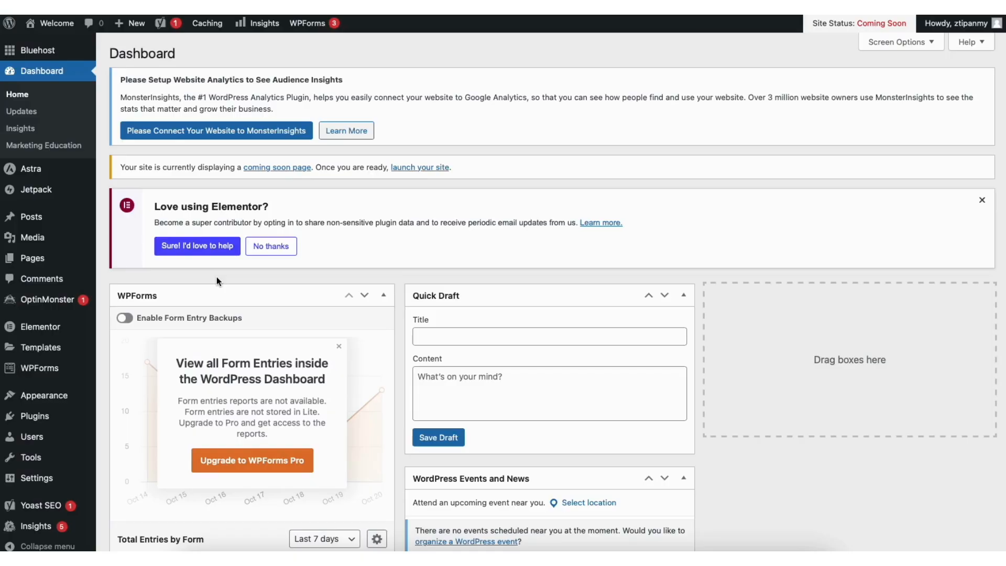
View the list of all pages in the WordPress dashboard and browse the images in the media library.
mouse_move(44, 262)
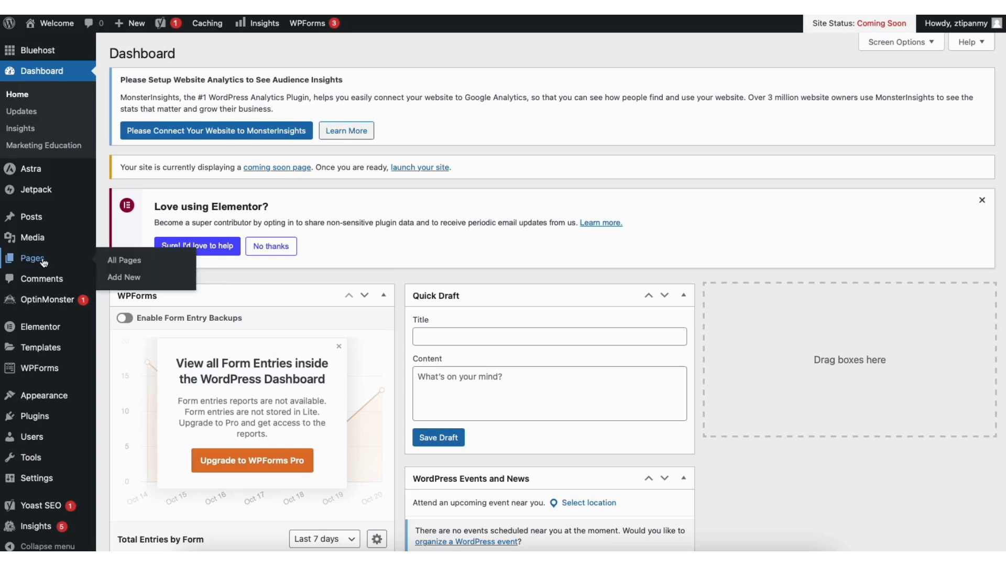
left_click(124, 260)
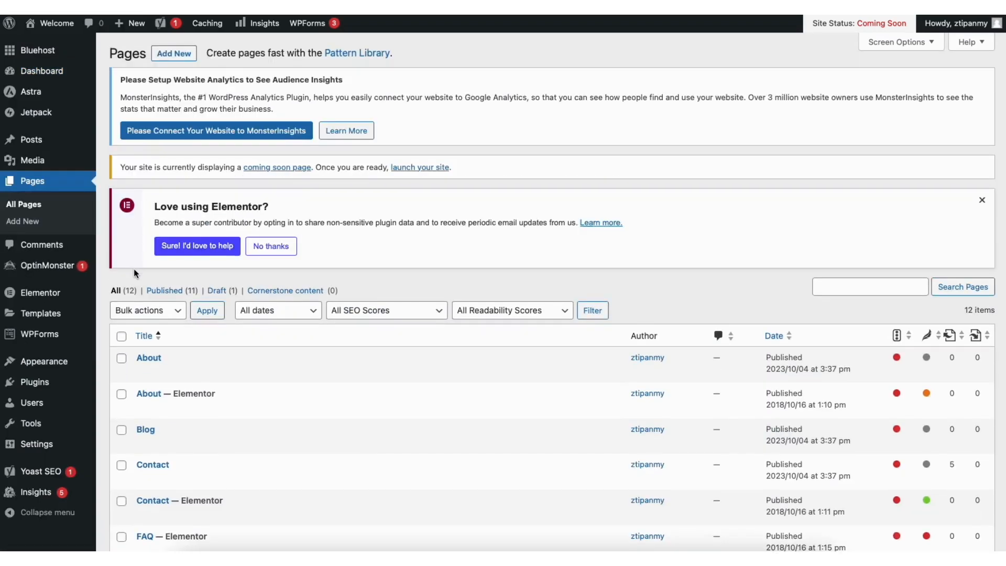
mouse_move(30, 164)
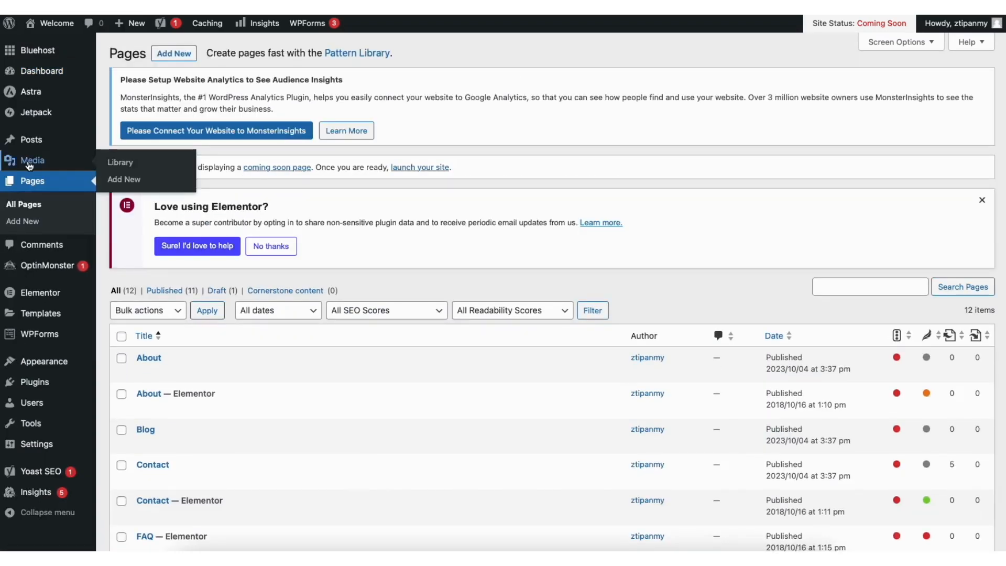
left_click(128, 163)
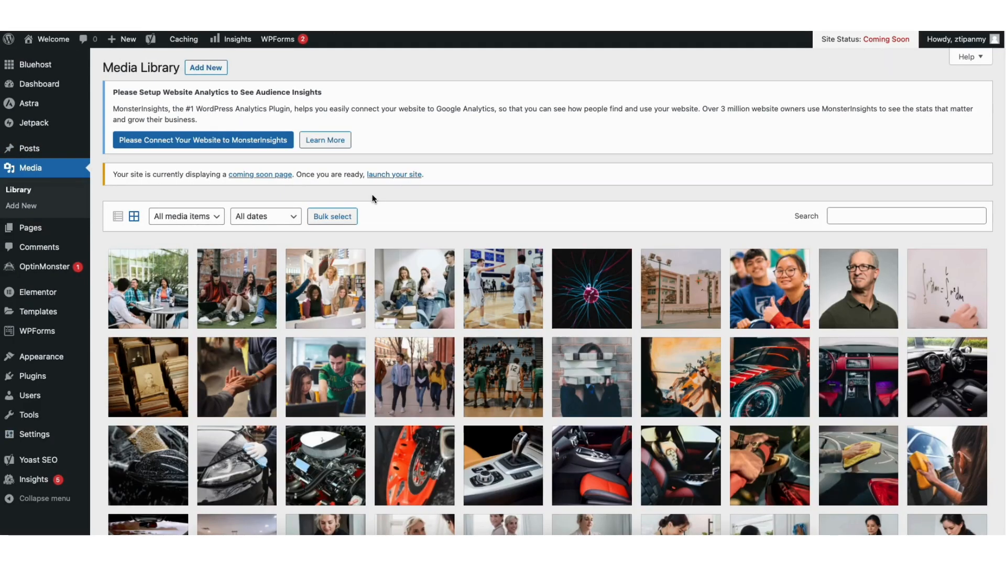
scroll(372, 198, "down", 4)
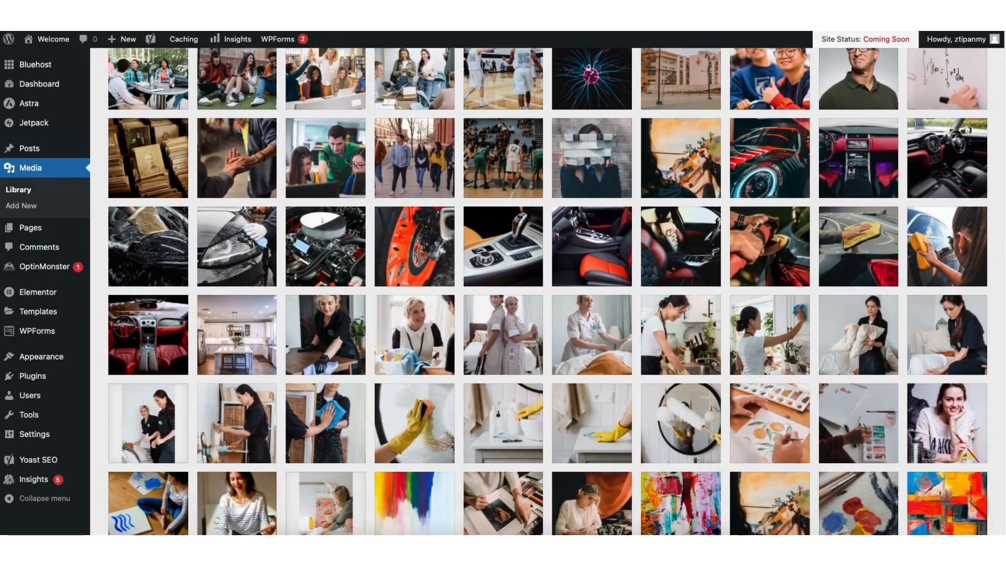
scroll(203, 74, "up", 5)
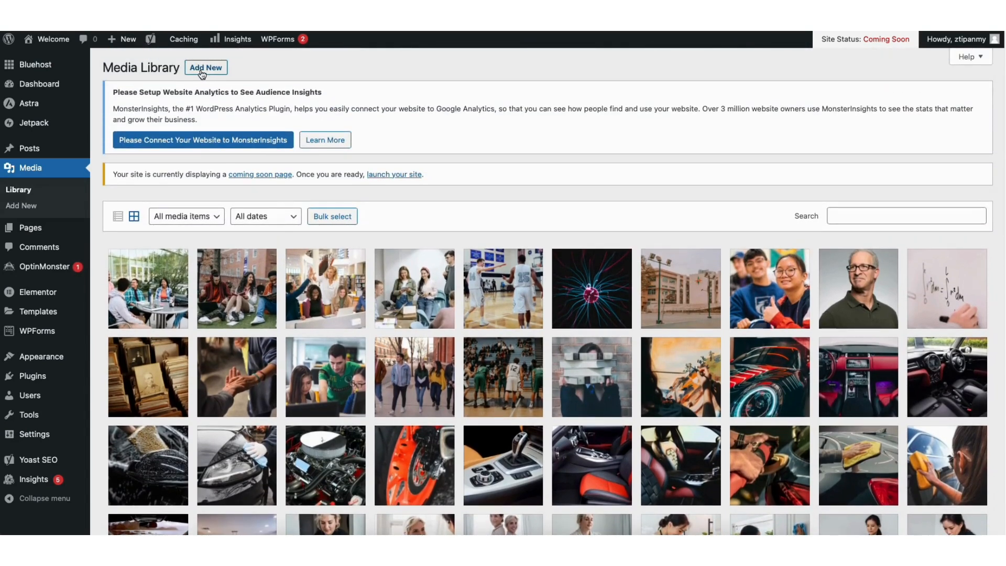
View the list of all posts and the site's comments.
mouse_move(74, 148)
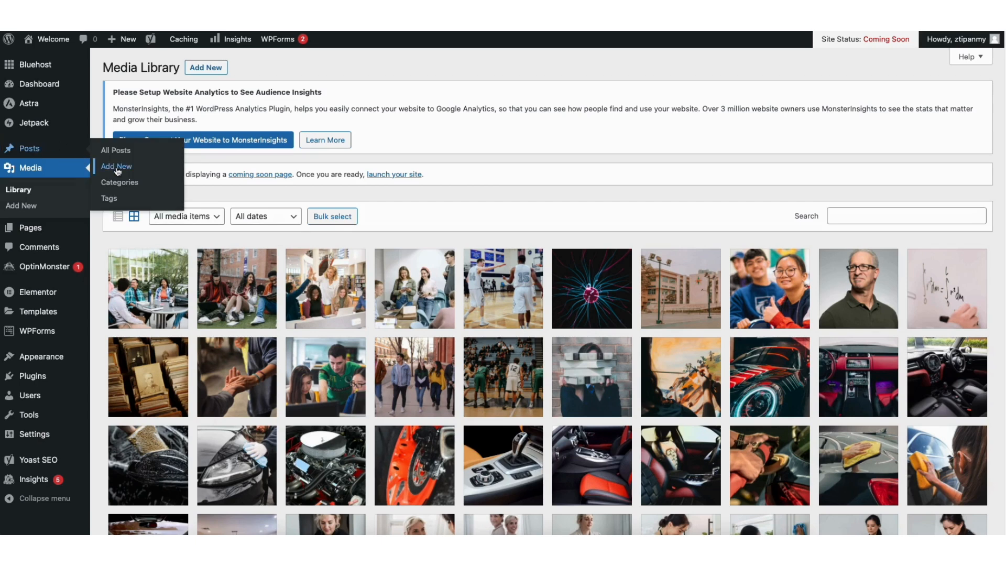
left_click(121, 152)
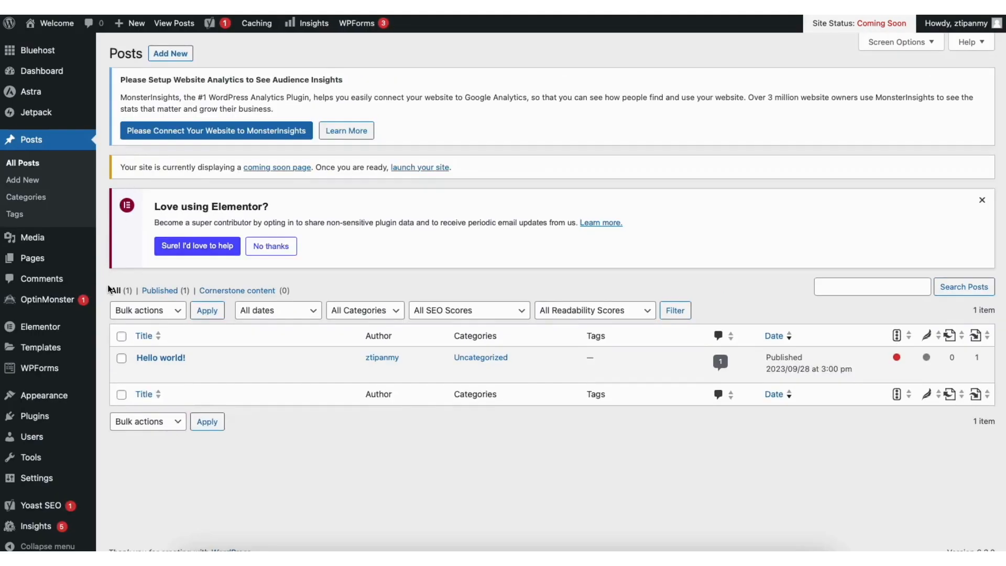
left_click(60, 282)
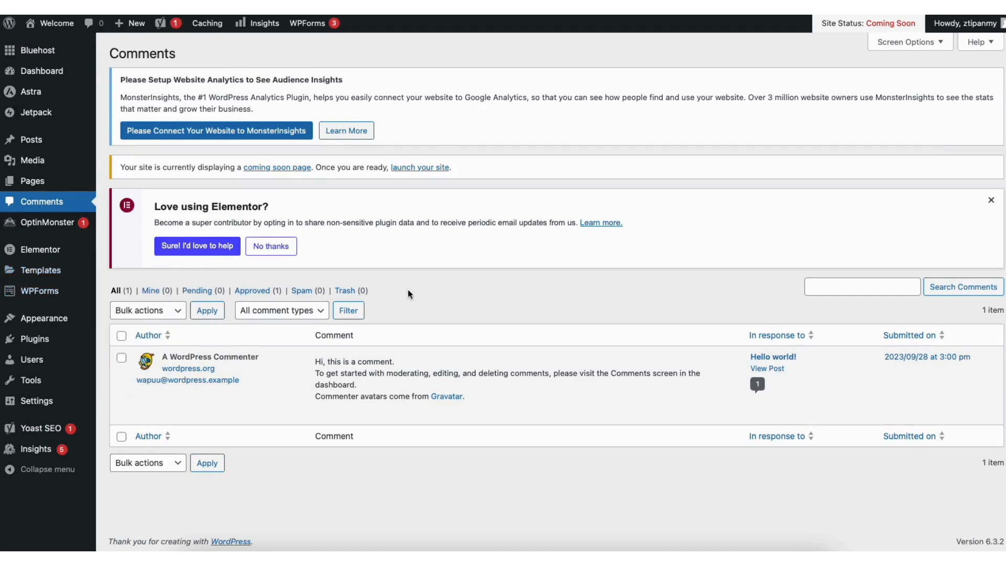
mouse_move(365, 408)
Open the page for adding new plugins and browse the featured plugins.
mouse_move(36, 342)
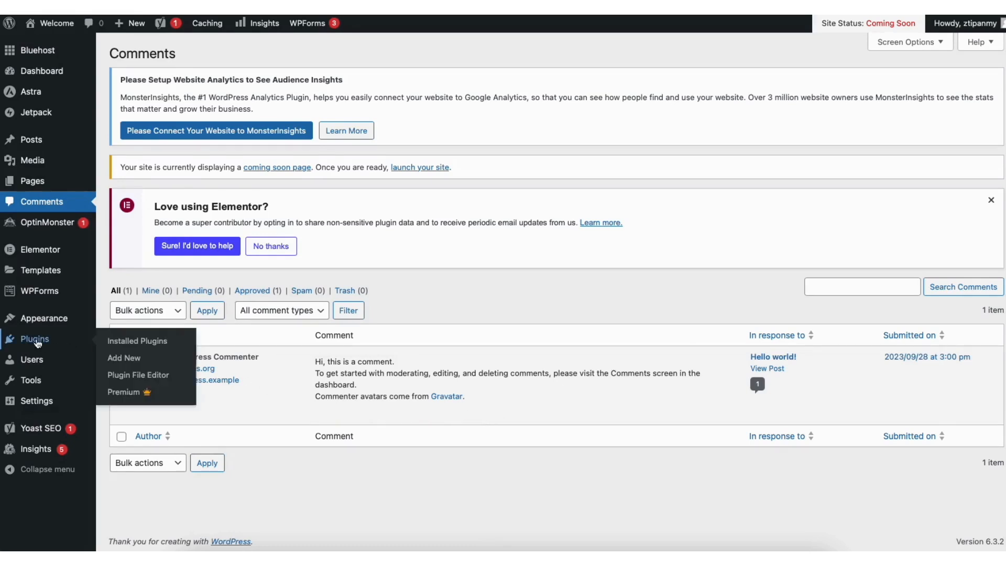
left_click(129, 356)
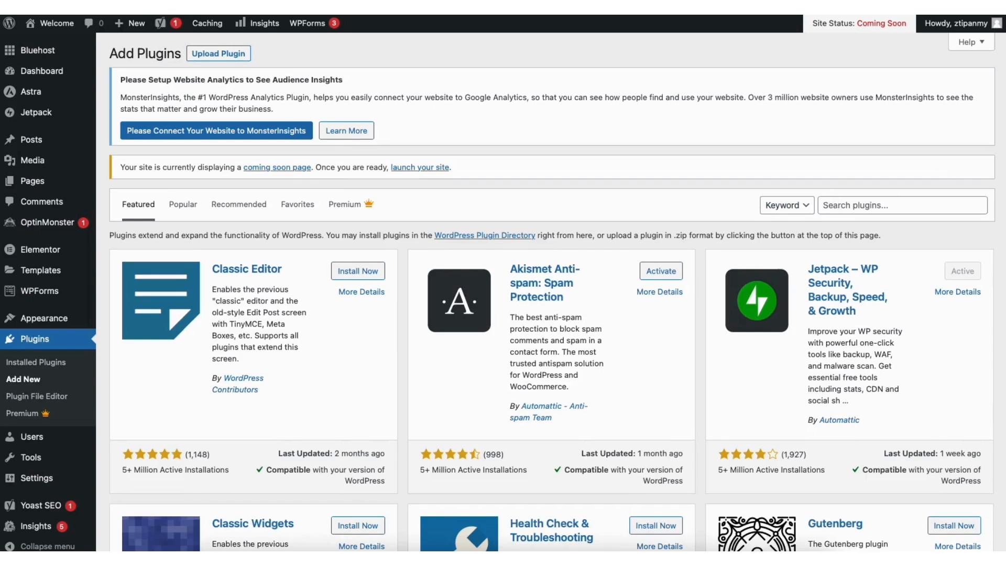
scroll(838, 204, "down", 3)
scroll(545, 291, "down", 2)
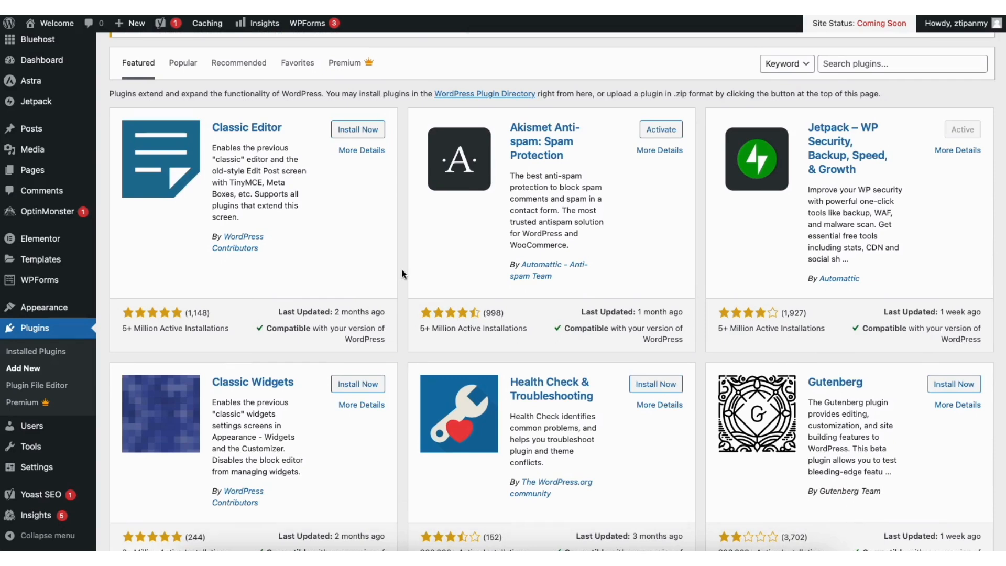
Load the Main (Primary) menu for editing and add the About page to it between Details and Reviews.
mouse_move(60, 311)
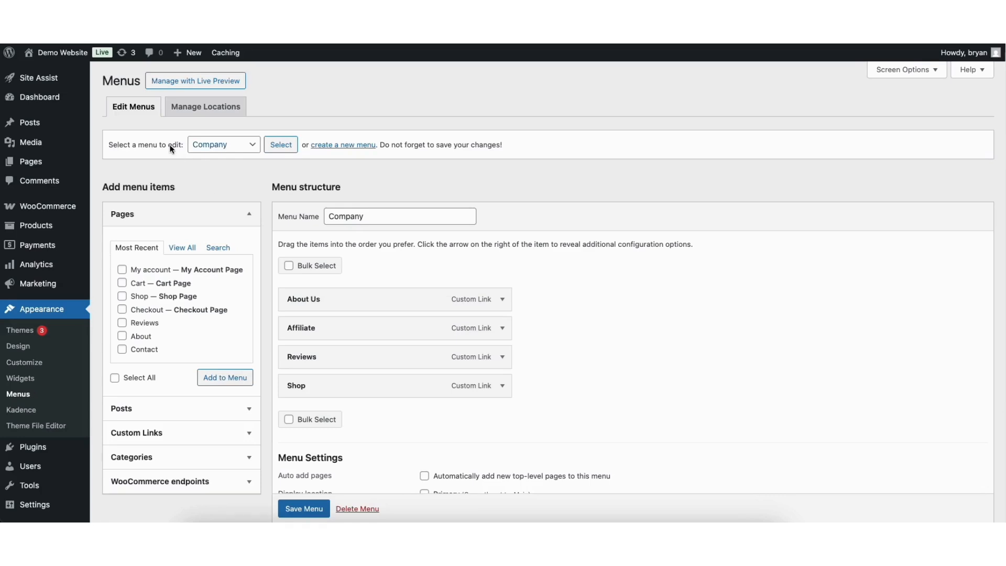
left_click(226, 150)
left_click(225, 156)
left_click(280, 146)
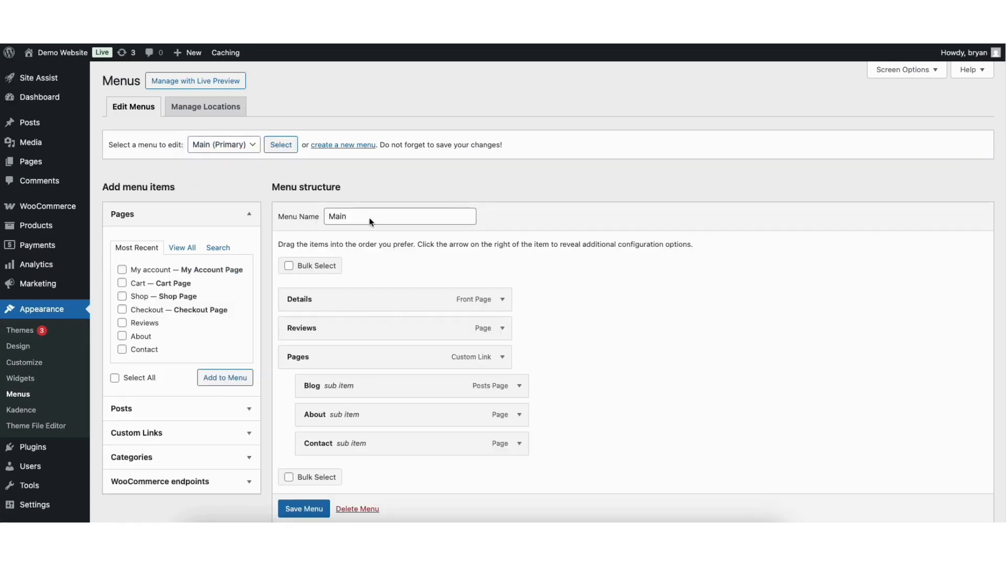
left_click(122, 336)
left_click(207, 376)
left_click_drag(288, 467, 309, 328)
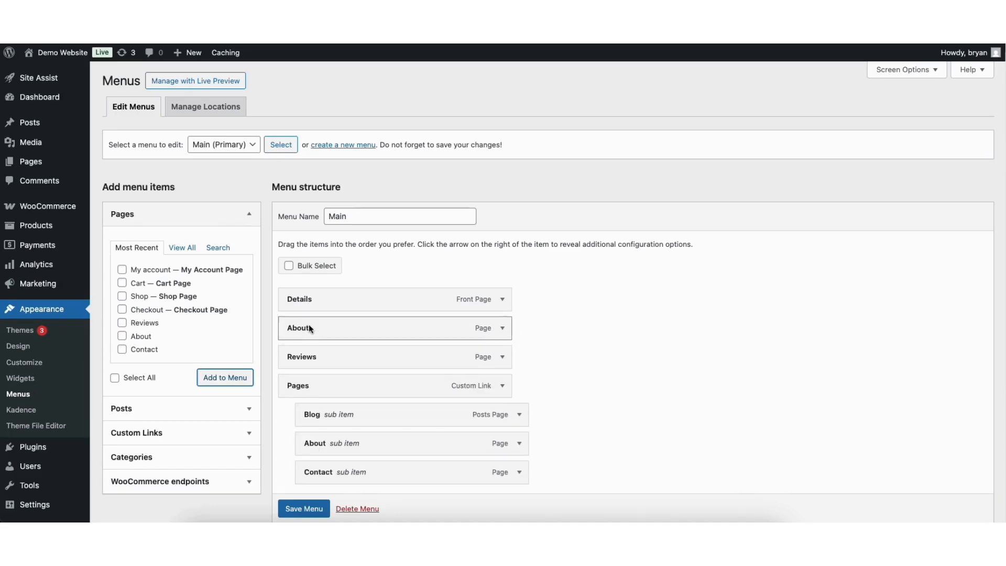
Expand the new About menu item to examine its navigation label, parent, order and removal options, and collapse it again.
left_click(502, 328)
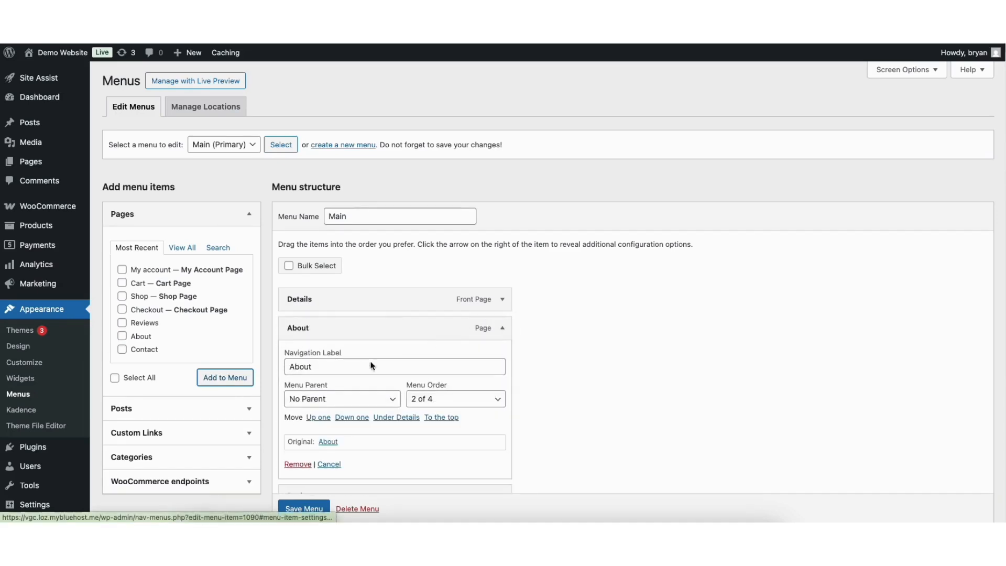
double_click(292, 367)
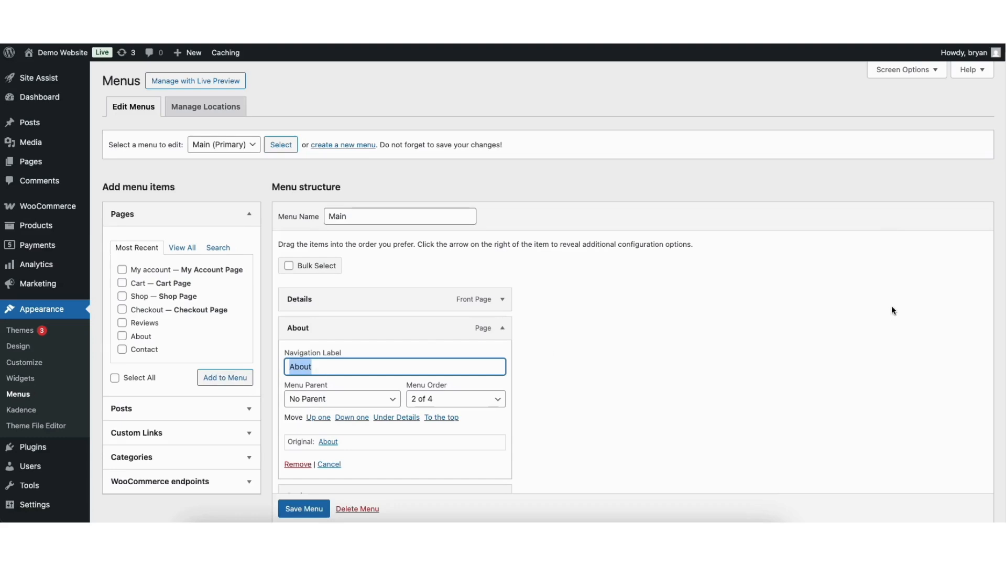
scroll(1002, 238, "down", 3)
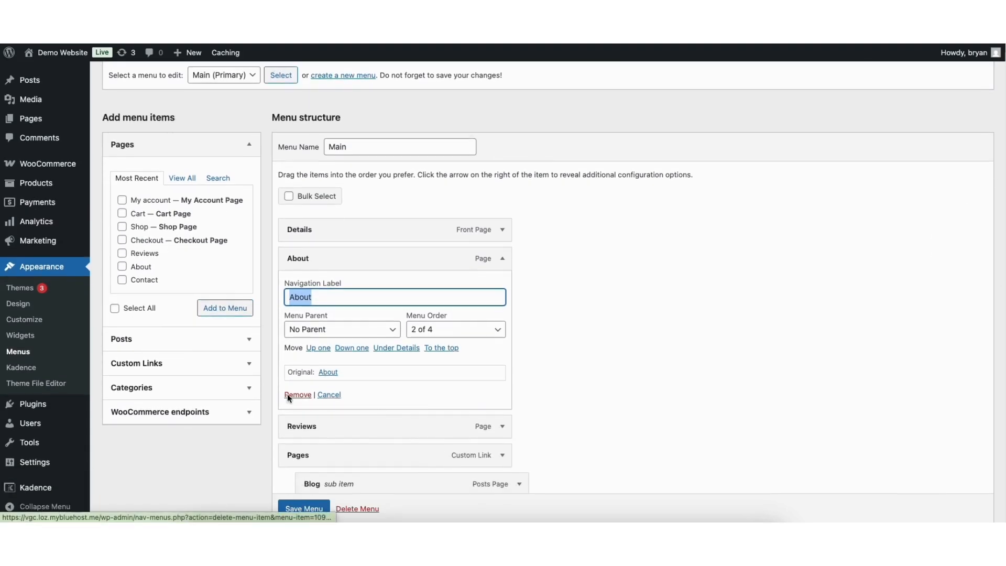
left_click(502, 256)
scroll(938, 123, "up", 3)
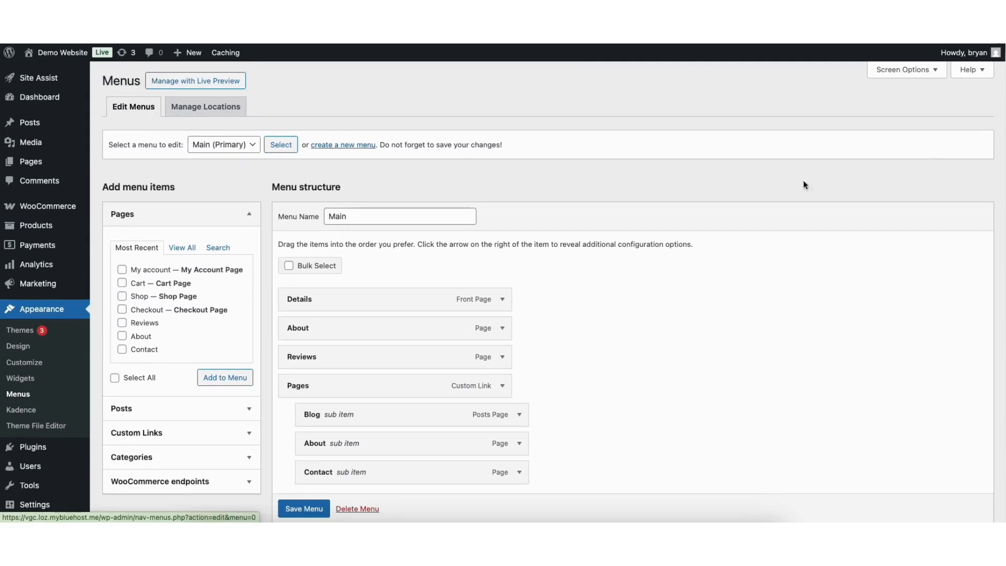
Add the Contact page to the Main menu and place it as the last sub item under Pages.
scroll(993, 182, "down", 3)
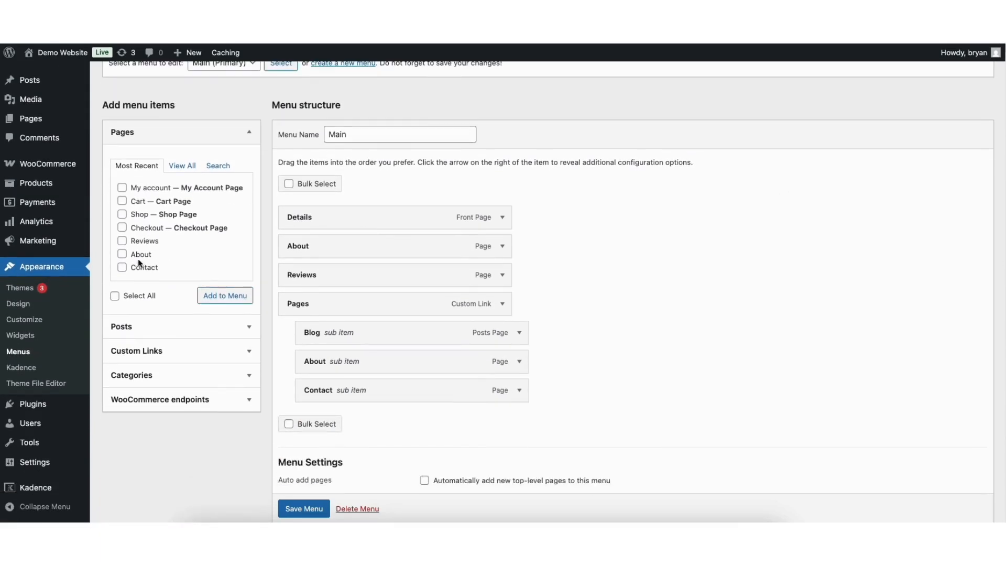
left_click(122, 267)
left_click(215, 295)
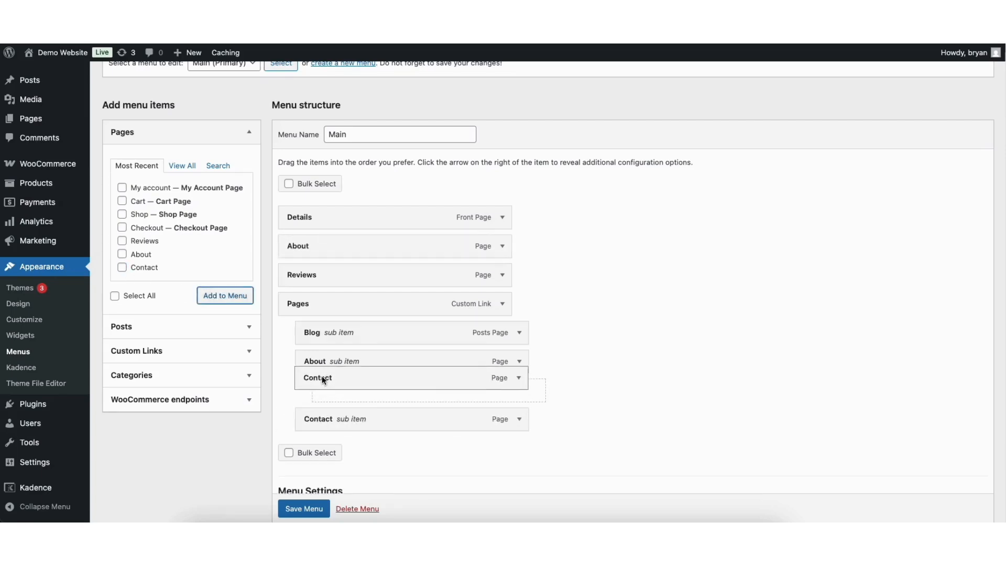
left_click_drag(323, 379, 327, 365)
left_click_drag(330, 328, 330, 420)
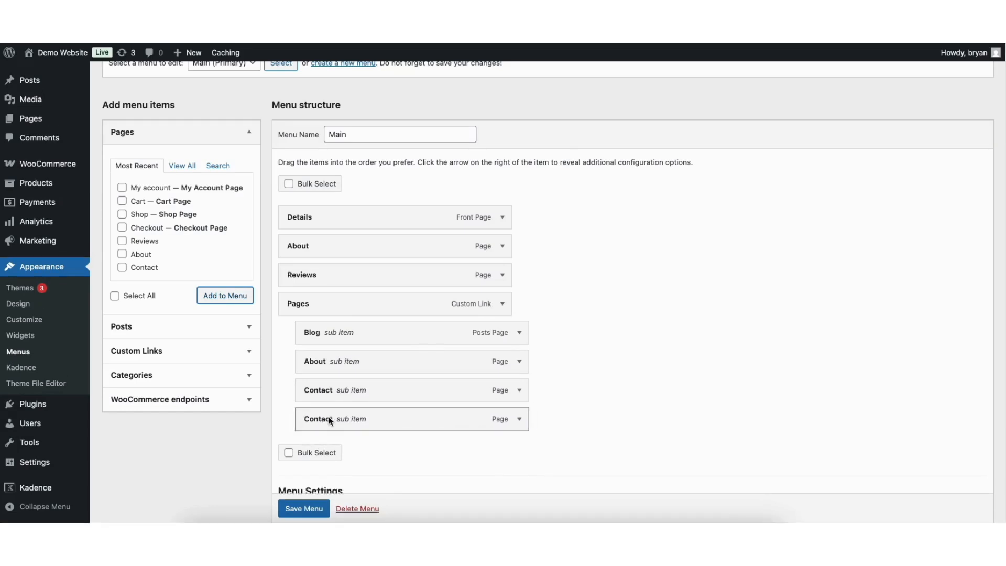
Save the Main menu and visit the site to check the header navigation.
left_click(310, 508)
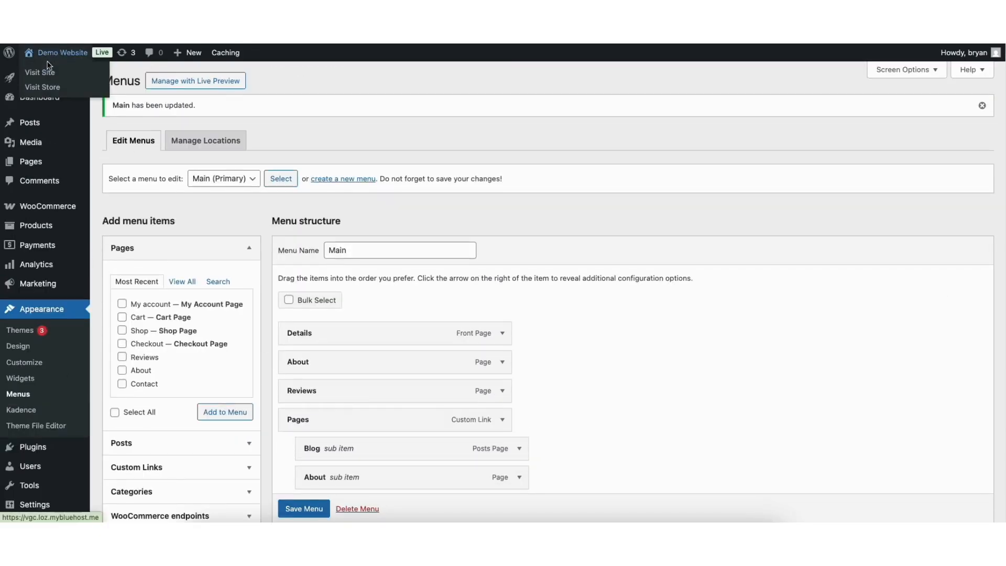
left_click(42, 73)
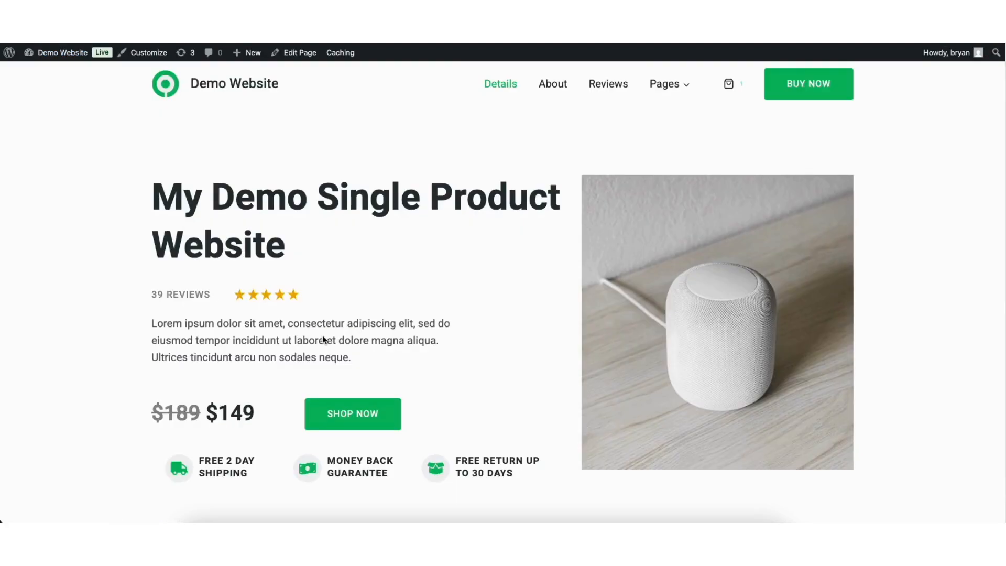
mouse_move(667, 89)
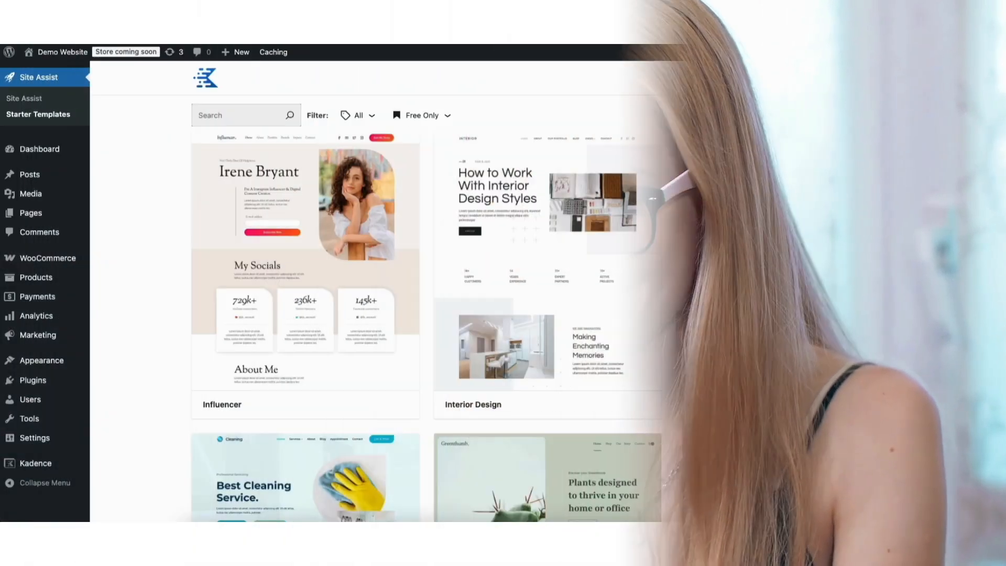
scroll(503, 315, "down", 8)
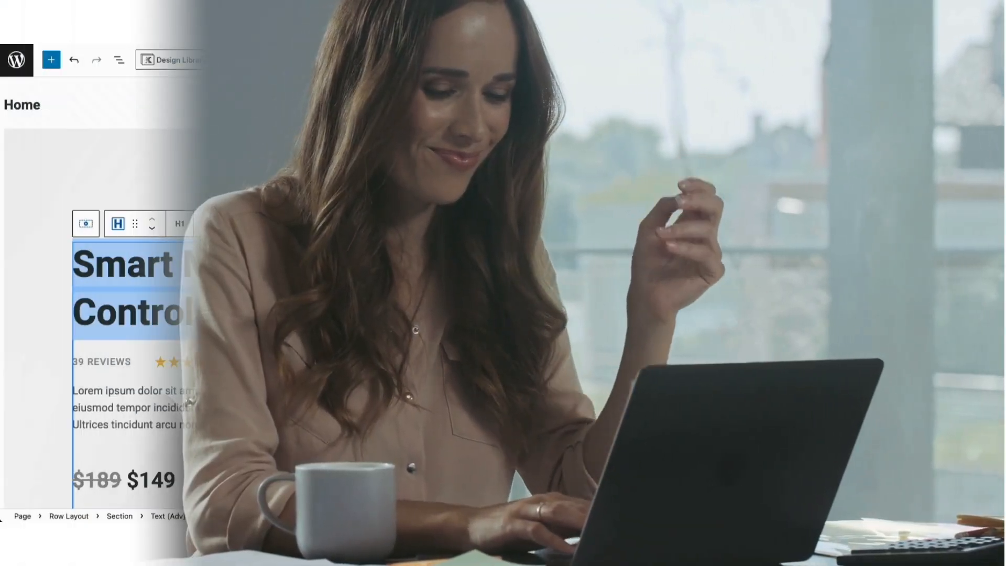
Replace the homepage's main heading text with "Demo Single Product Website Tutor".
type("Demo Single Pro")
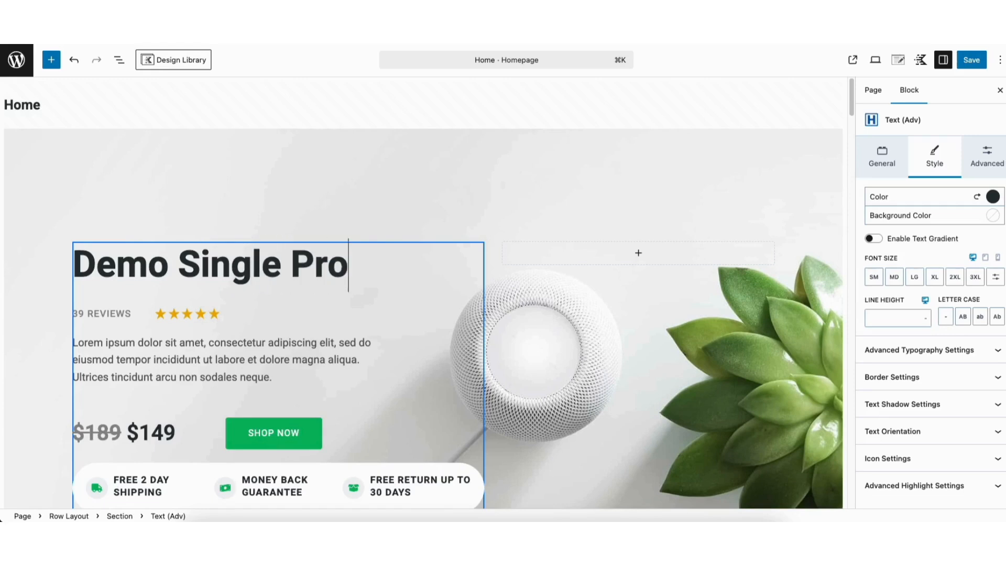
type("duct Website")
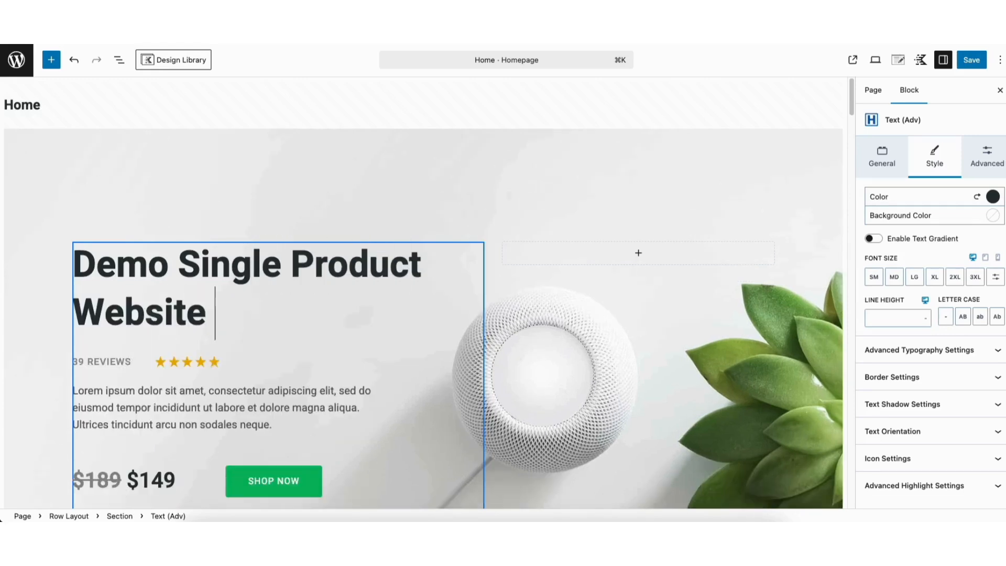
type("Tutor")
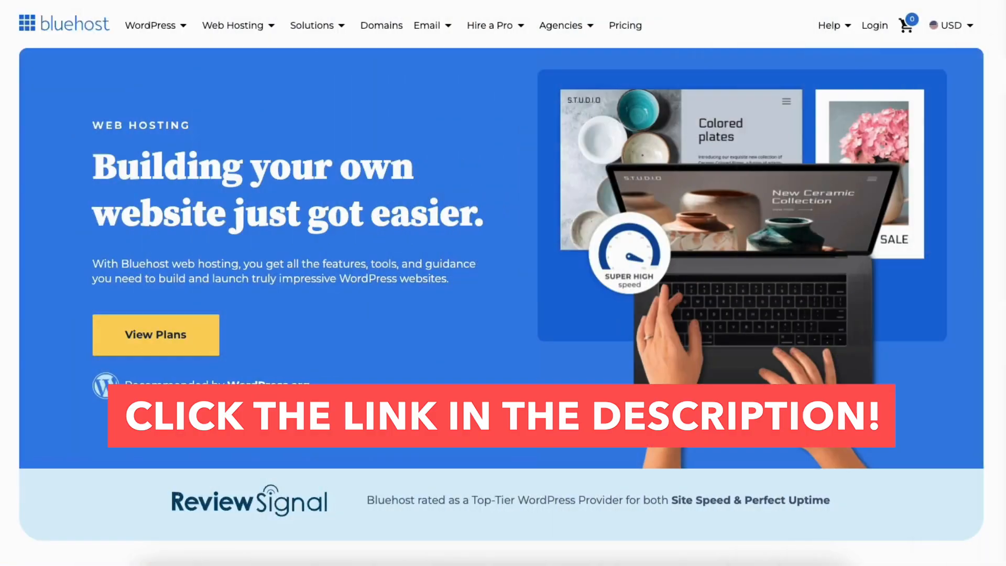
Look through the Bluehost web hosting page for the plans, their included features and the AI website tools.
scroll(503, 283, "down", 15)
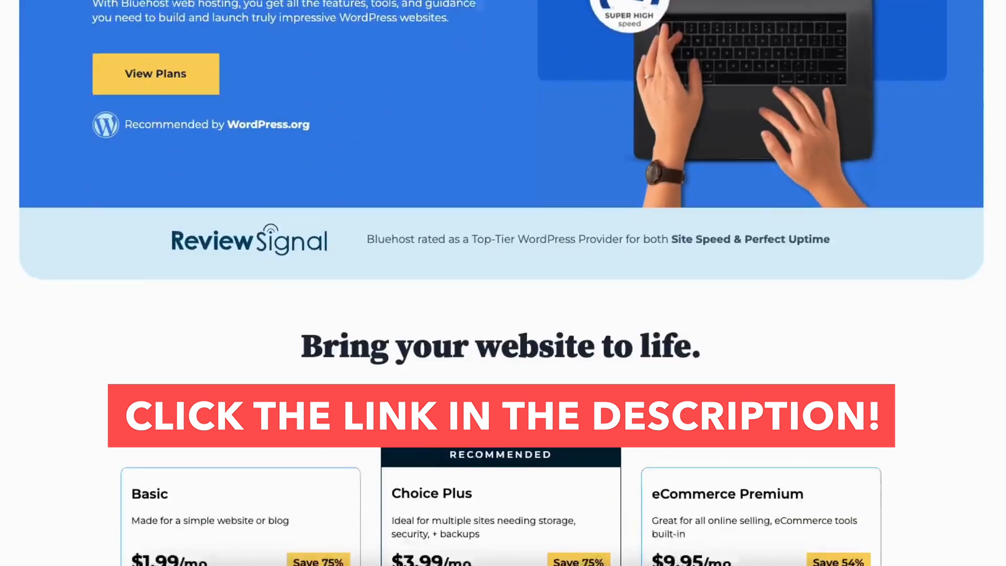
scroll(503, 283, "down", 12)
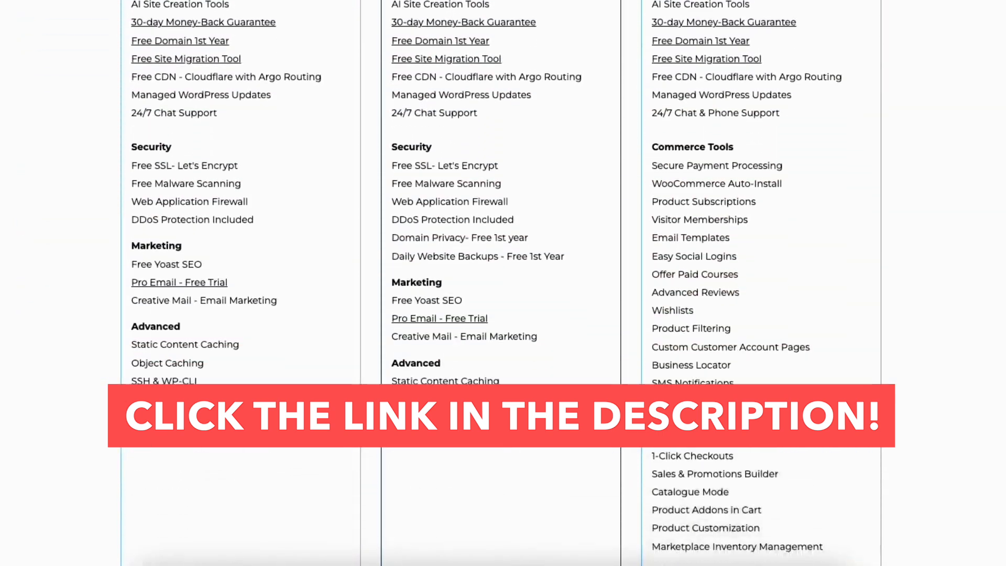
scroll(503, 282, "down", 12)
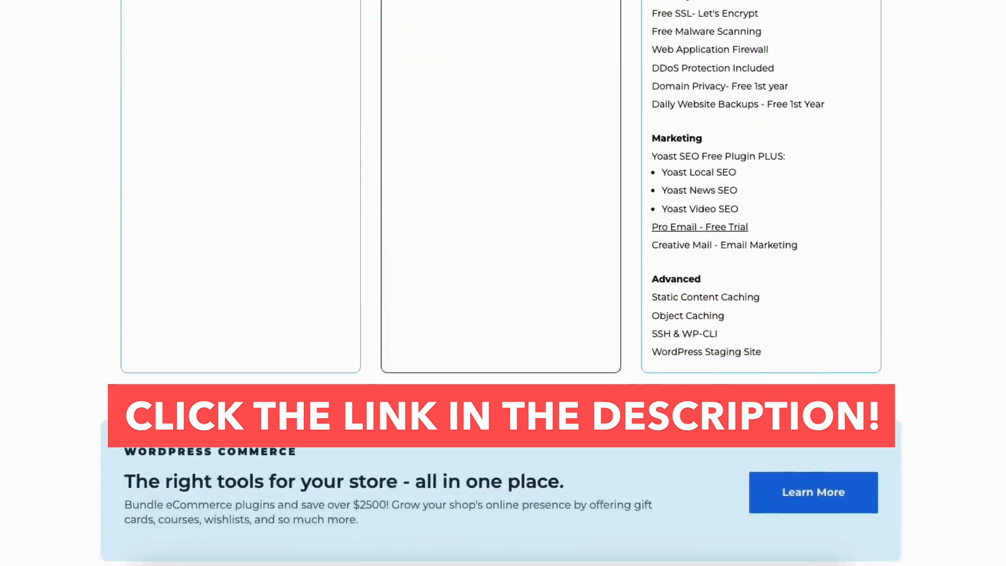
scroll(503, 282, "down", 3)
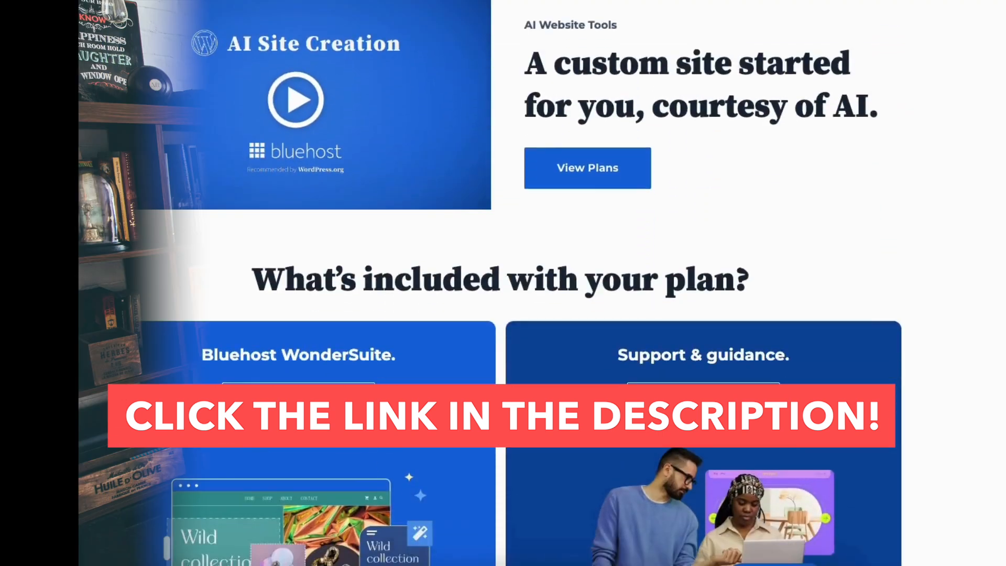